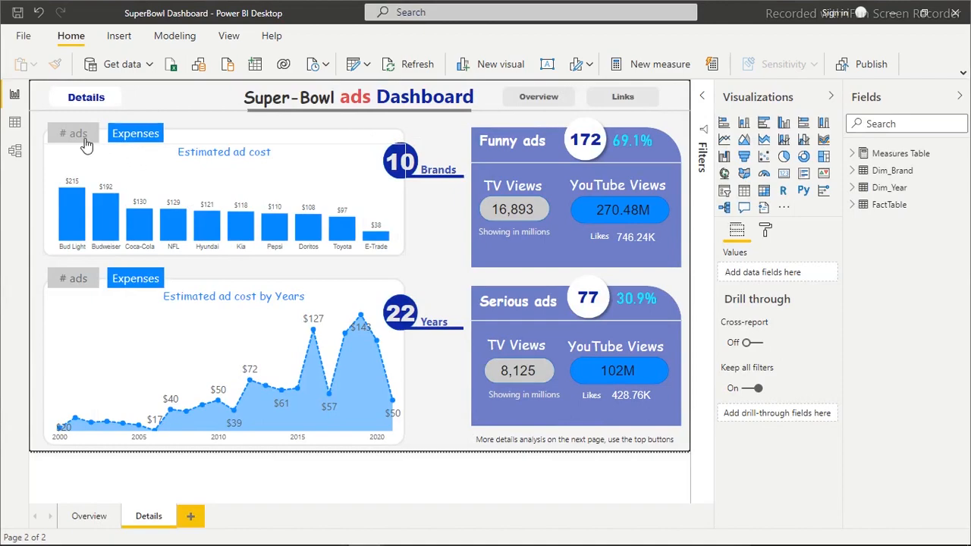
# - Try the # ads and Expenses toggles on both charts of the finished dashboard's Details page
pyautogui.click(79, 137)
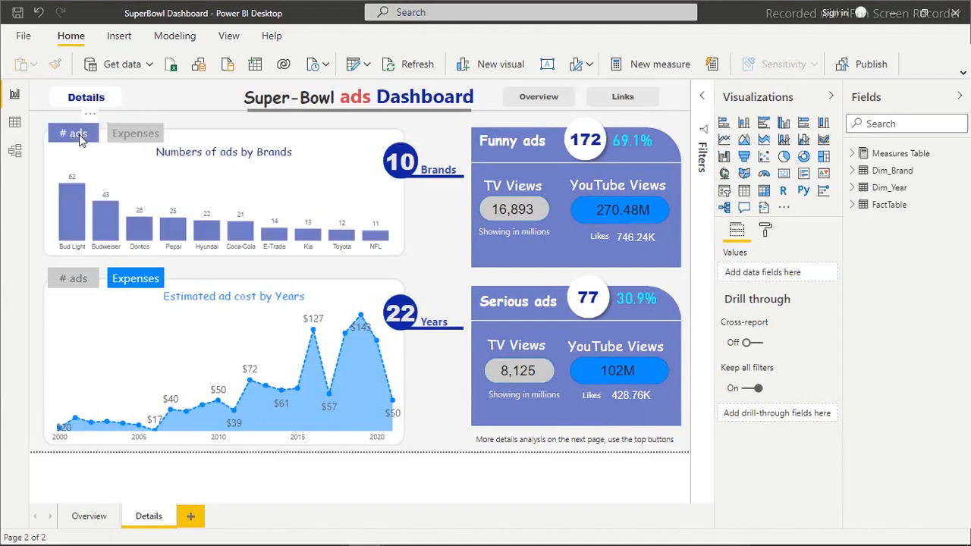
pyautogui.click(133, 139)
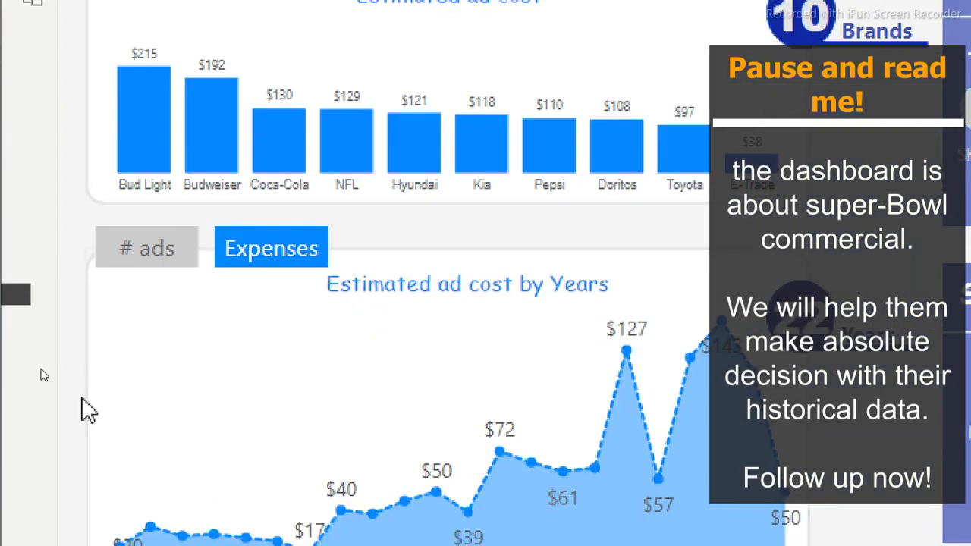
pyautogui.click(146, 231)
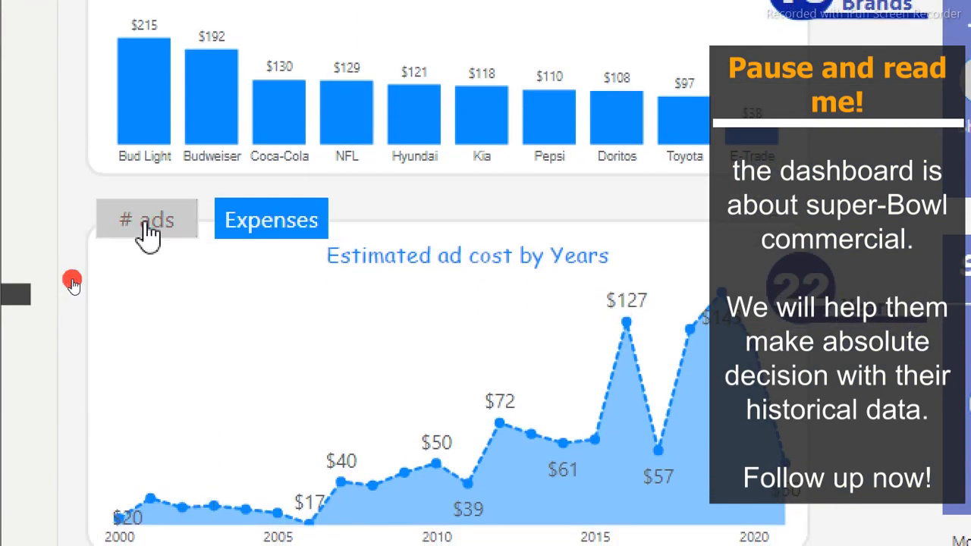
pyautogui.click(286, 222)
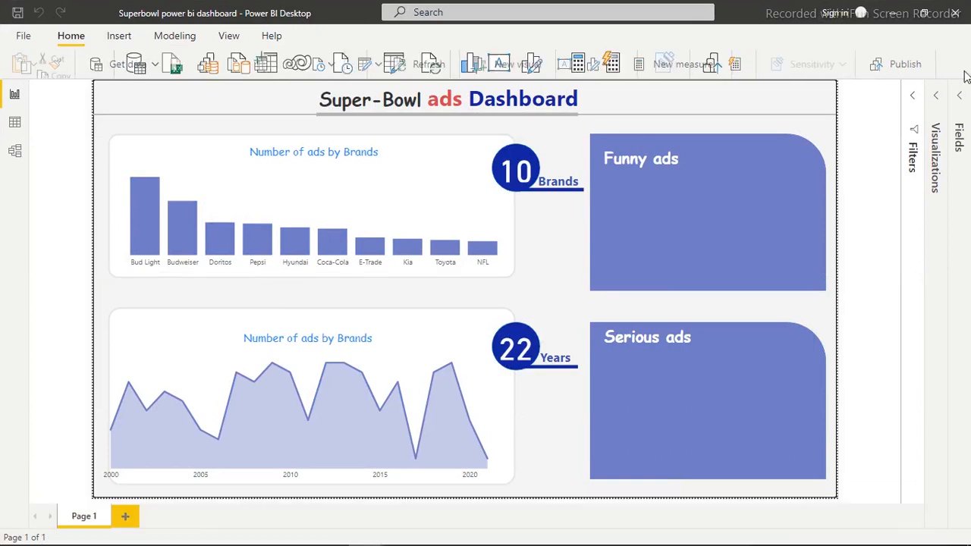
# - Insert a blank button, place it over the upper-left corner of the brands chart card and resize it to a small rectangle
pyautogui.click(963, 78)
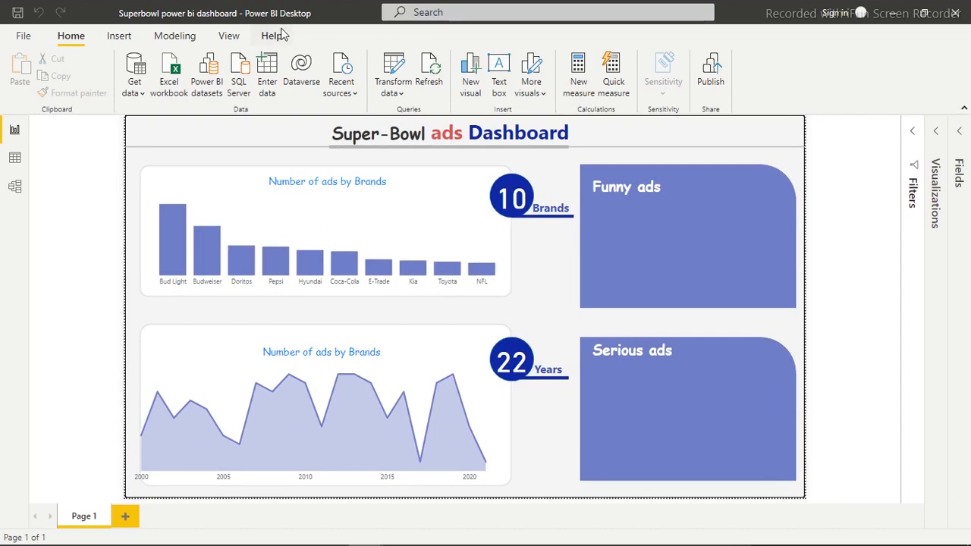
pyautogui.click(119, 35)
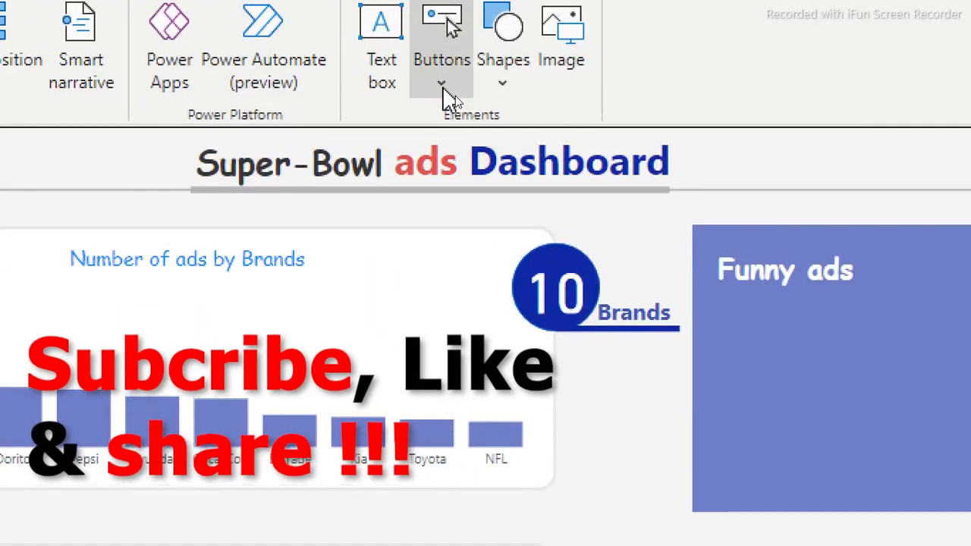
pyautogui.click(443, 88)
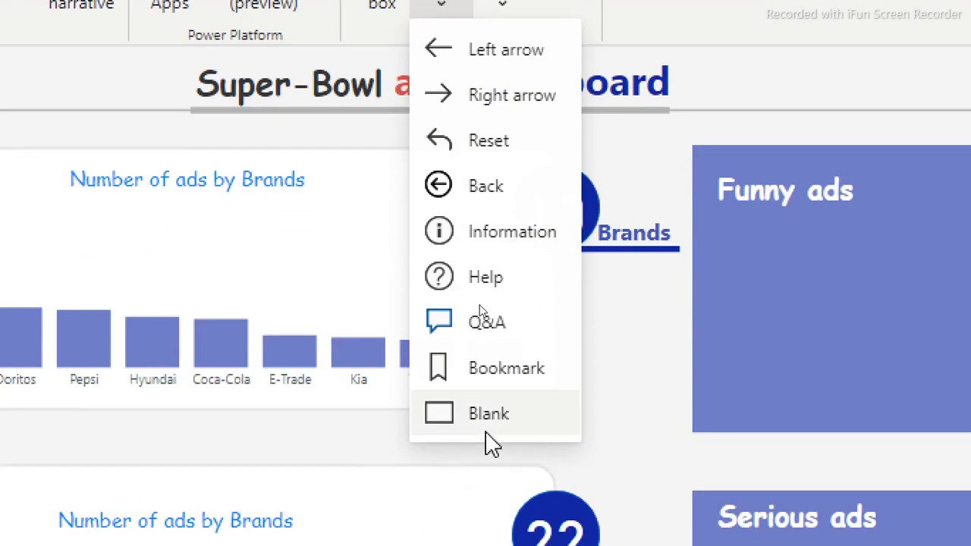
pyautogui.click(497, 415)
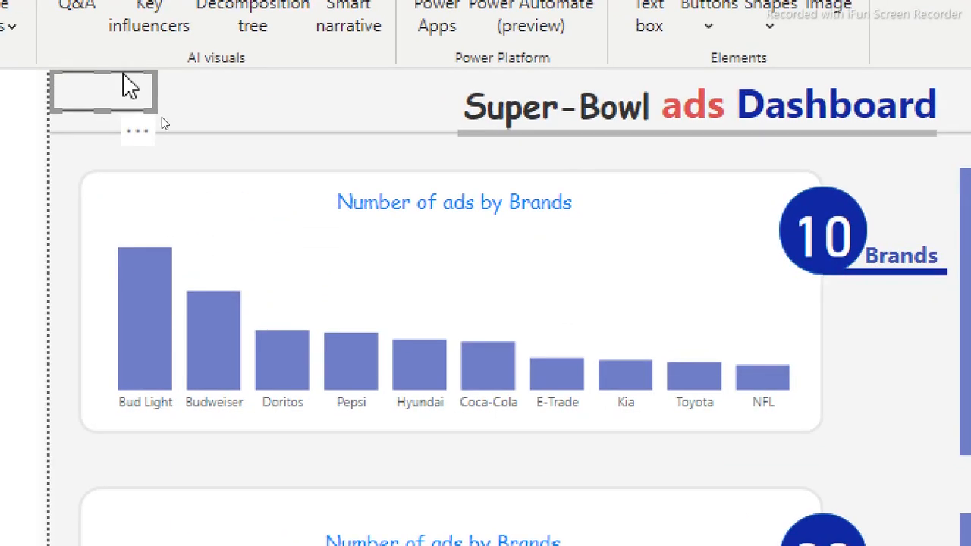
pyautogui.moveTo(94, 104); pyautogui.dragTo(205, 185)
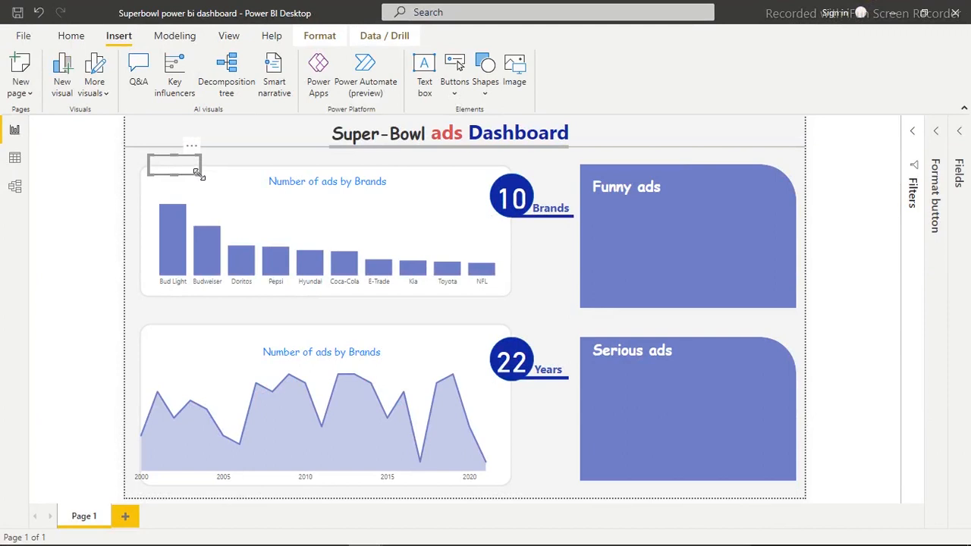
pyautogui.moveTo(203, 181); pyautogui.dragTo(202, 176)
# - Turn off the blank button's outline and give it a light grey fill with 0% transparency
pyautogui.click(934, 131)
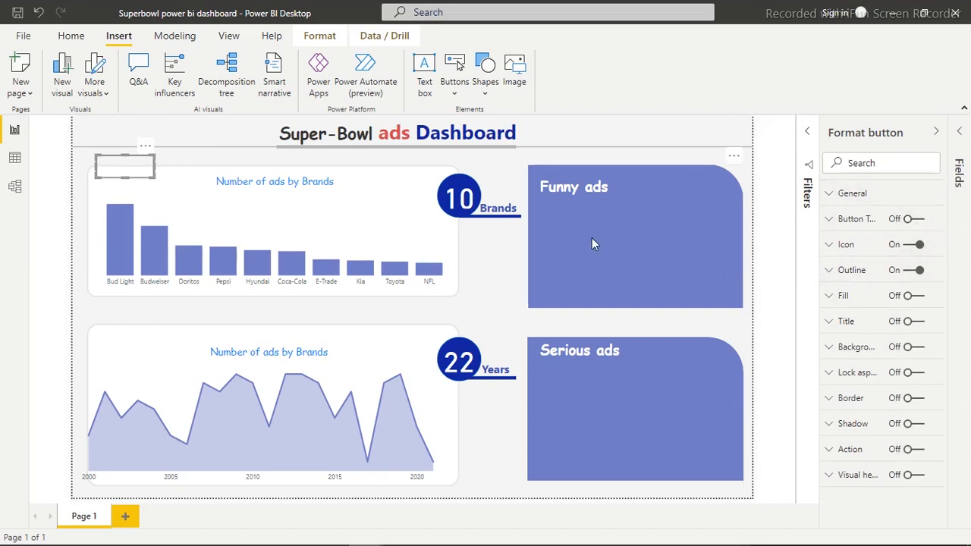
pyautogui.click(908, 273)
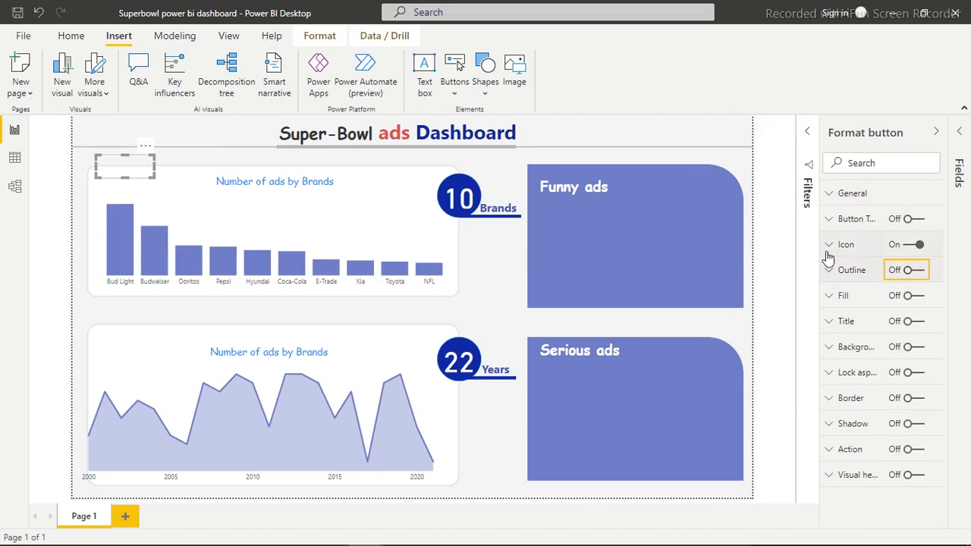
pyautogui.click(913, 298)
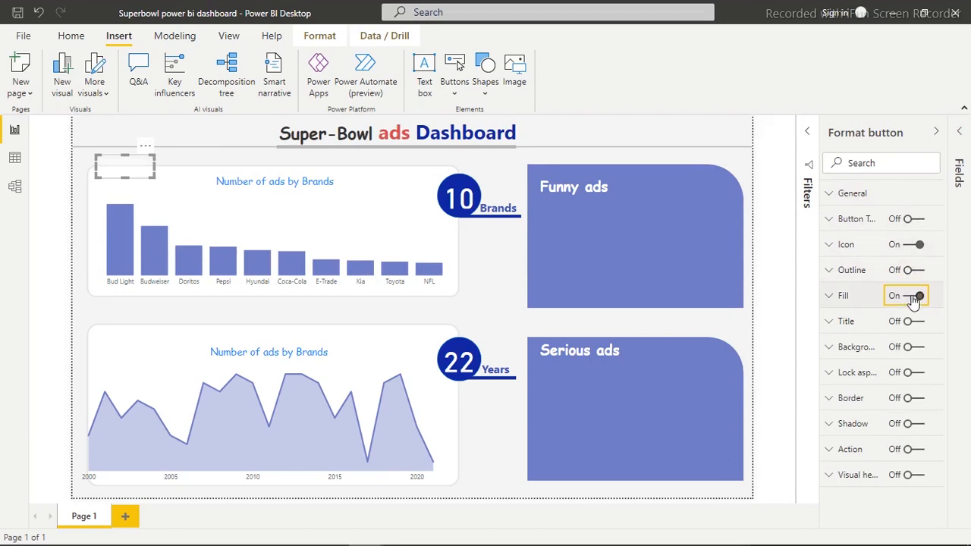
pyautogui.click(843, 297)
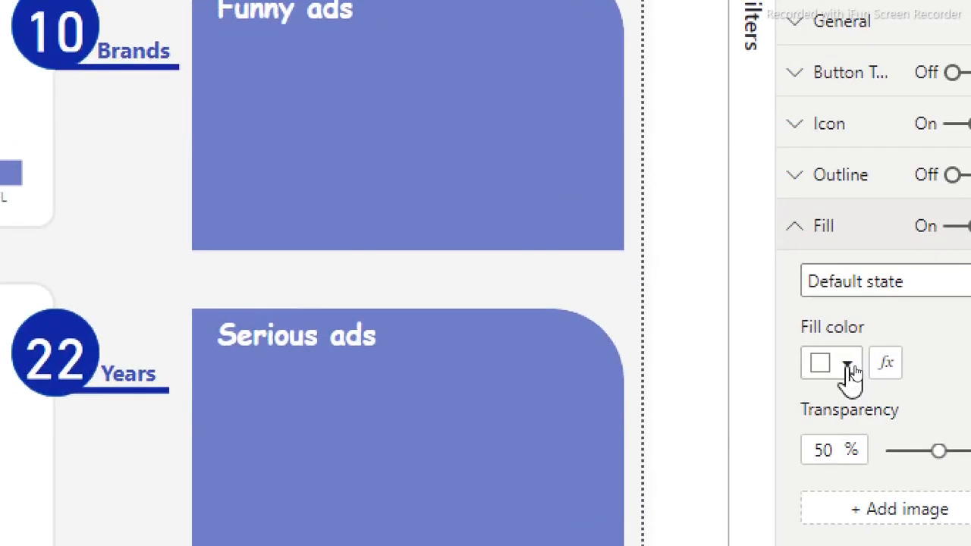
pyautogui.click(855, 366)
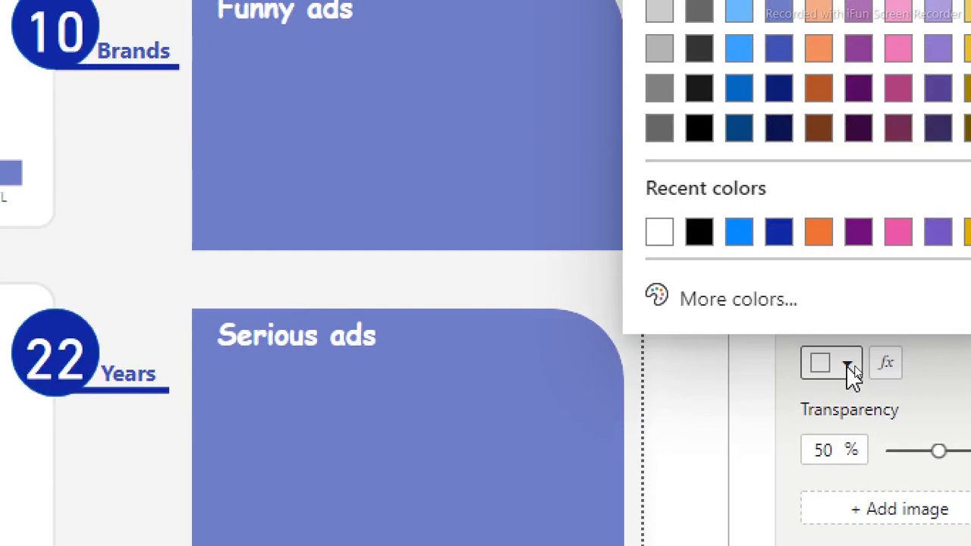
pyautogui.click(660, 50)
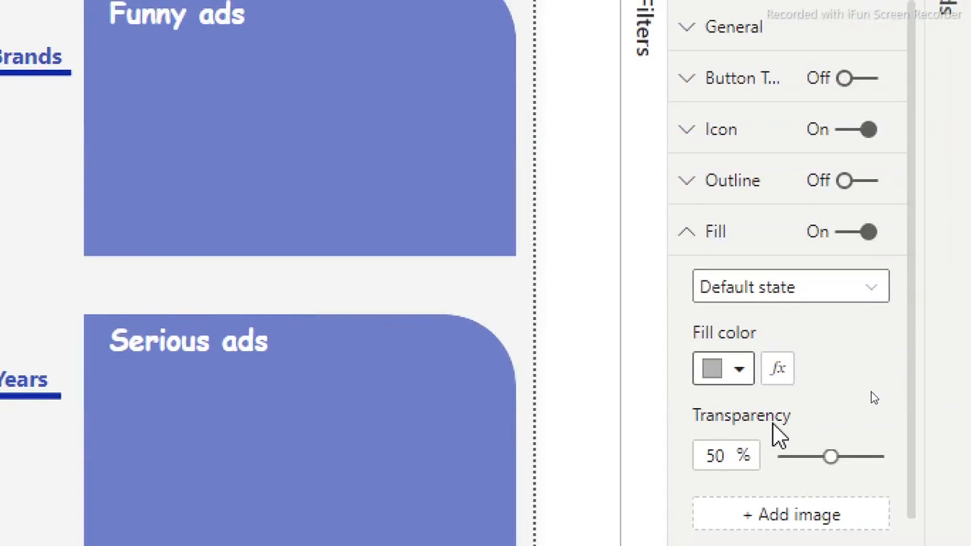
pyautogui.click(833, 455)
pyautogui.moveTo(646, 456); pyautogui.dragTo(477, 408)
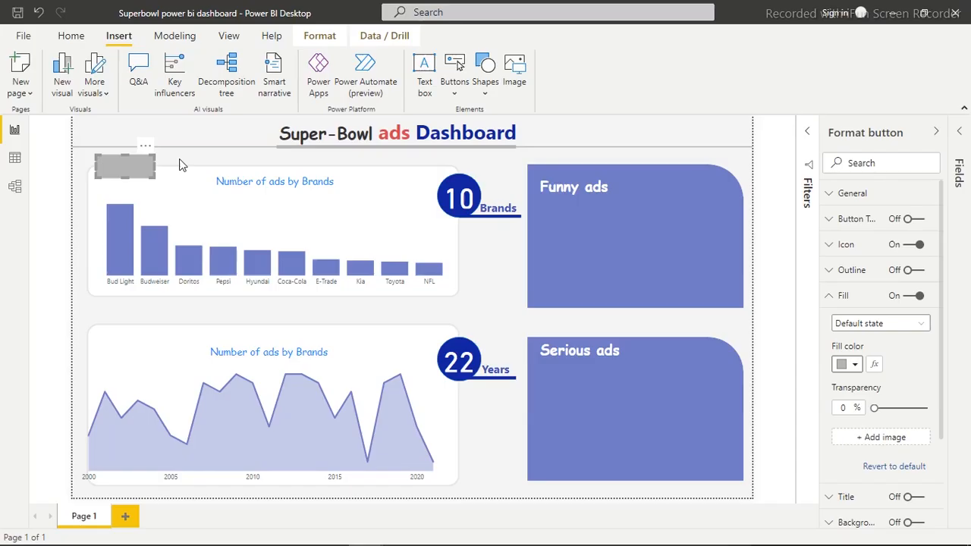
pyautogui.click(852, 365)
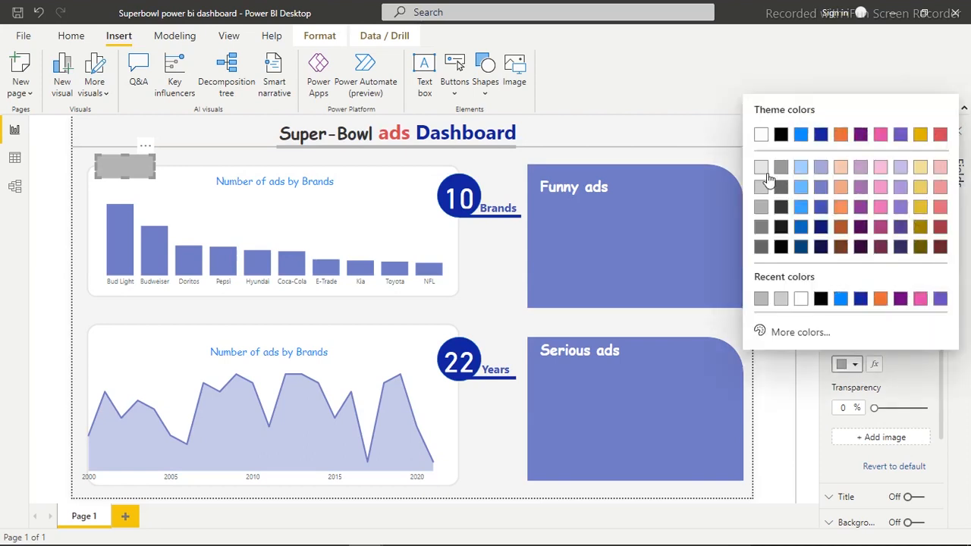
pyautogui.click(761, 190)
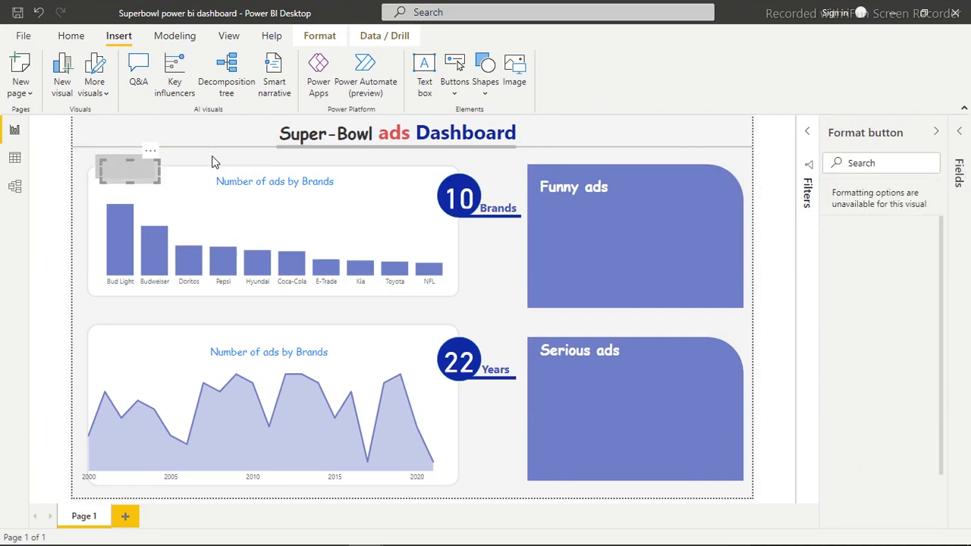
# - Duplicate the grey button and place the copy directly to the right of the original, leaving a small gap
pyautogui.moveTo(146, 167); pyautogui.dragTo(208, 170)
pyautogui.press('Left')
pyautogui.press('Left')
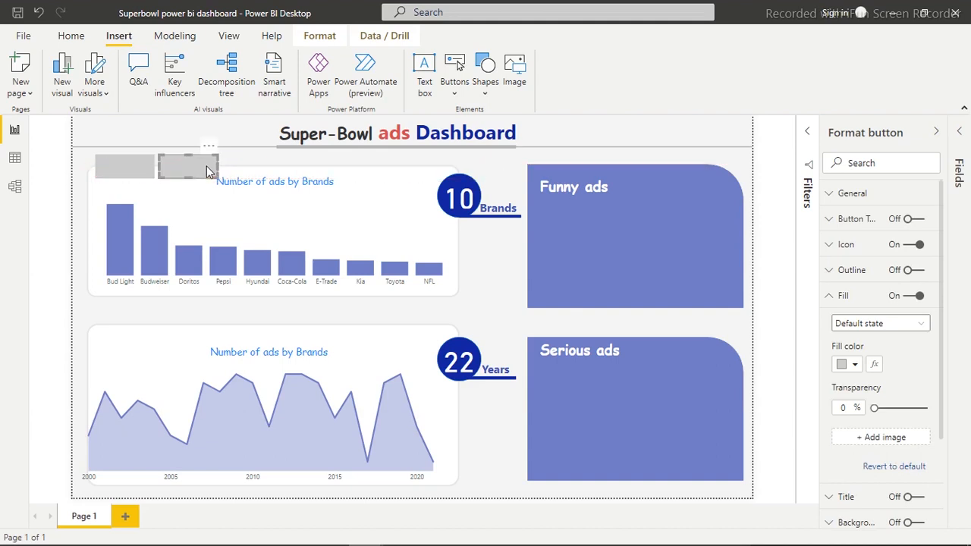
# - Shift both grey buttons together to the left until they line up with the left edge of the brands chart card
pyautogui.keyDown('ctrl'); pyautogui.click(138, 166); pyautogui.keyUp('ctrl')
pyautogui.press('Left')
pyautogui.press('Left')
pyautogui.press('Left')
pyautogui.press('Left')
pyautogui.press('Left')
pyautogui.press('Left')
pyautogui.press('Left')
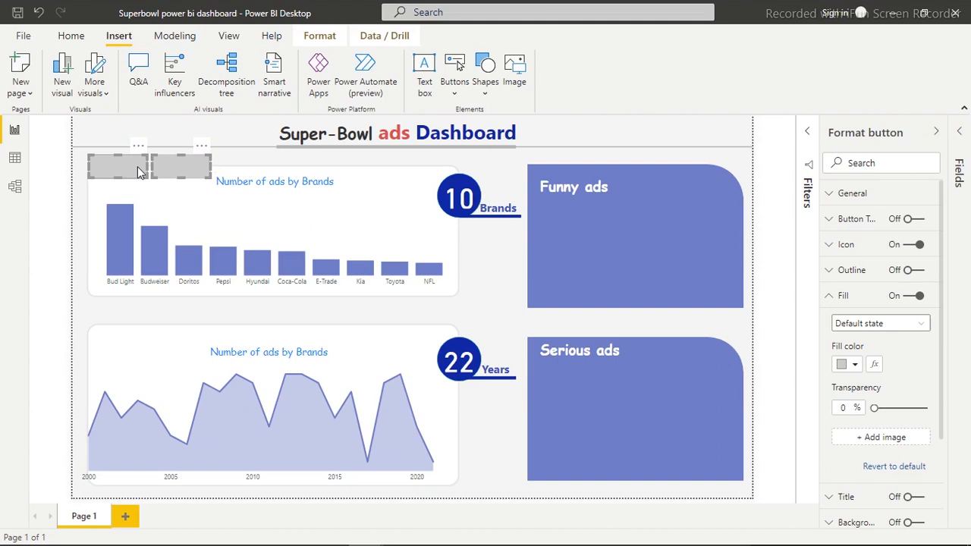
pyautogui.click(254, 163)
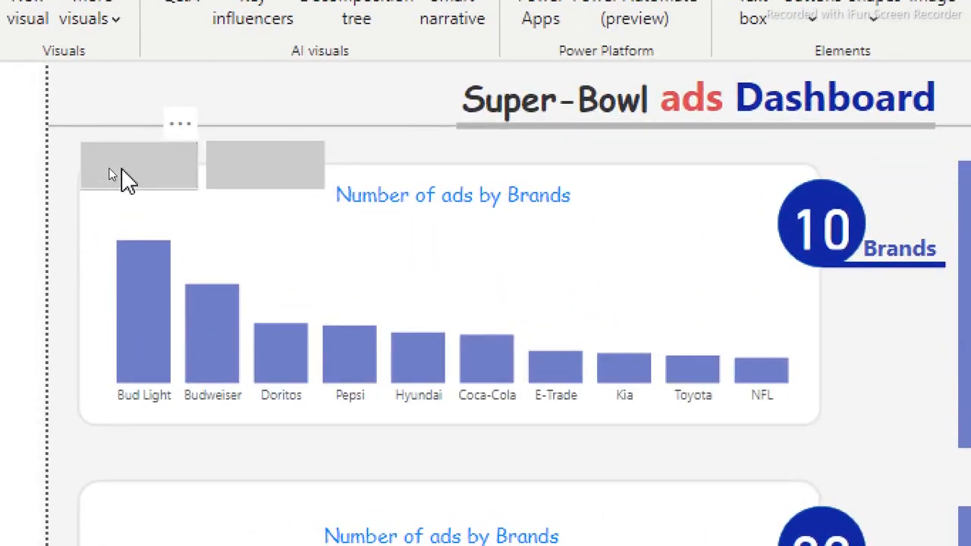
# - Turn on button text for the left grey button, labelling it "Ad cost" with text size 18 pt
pyautogui.click(110, 173)
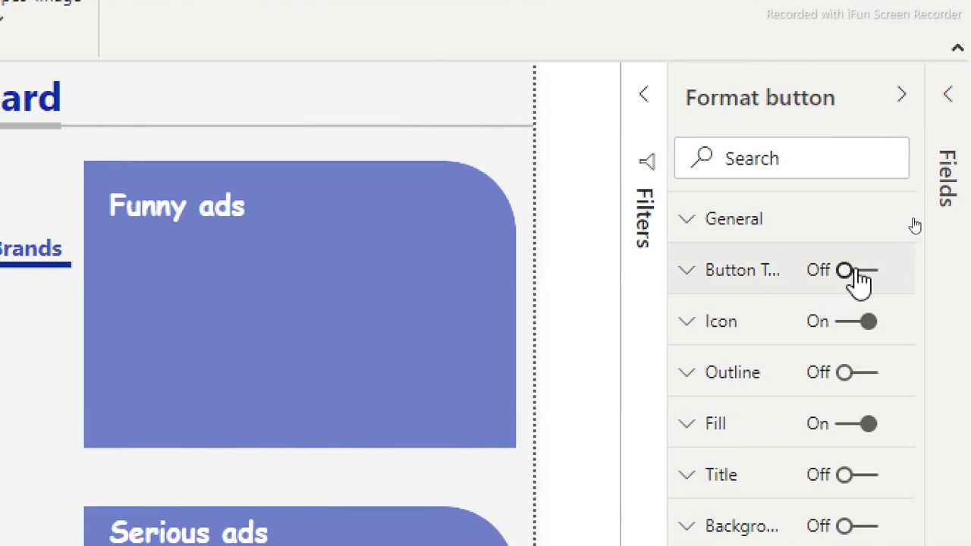
pyautogui.click(853, 273)
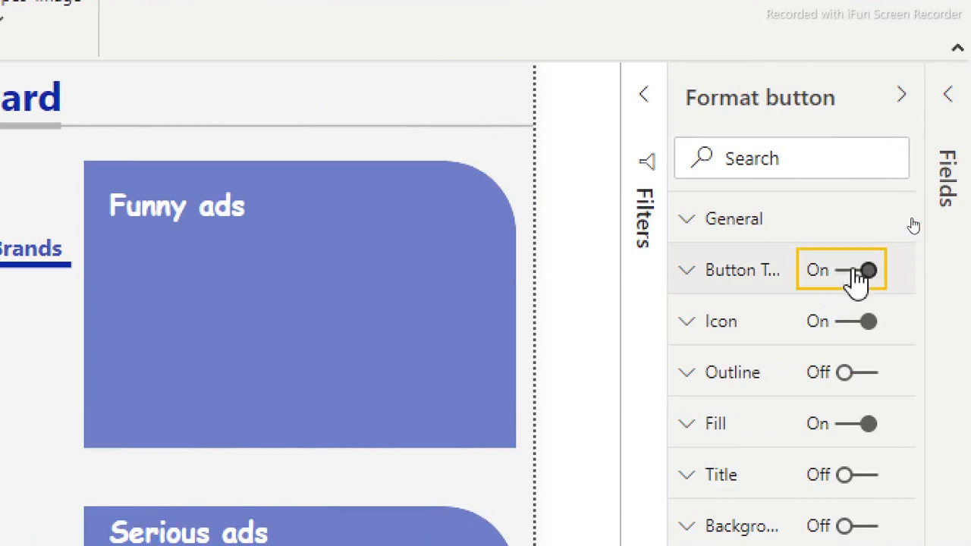
pyautogui.click(732, 283)
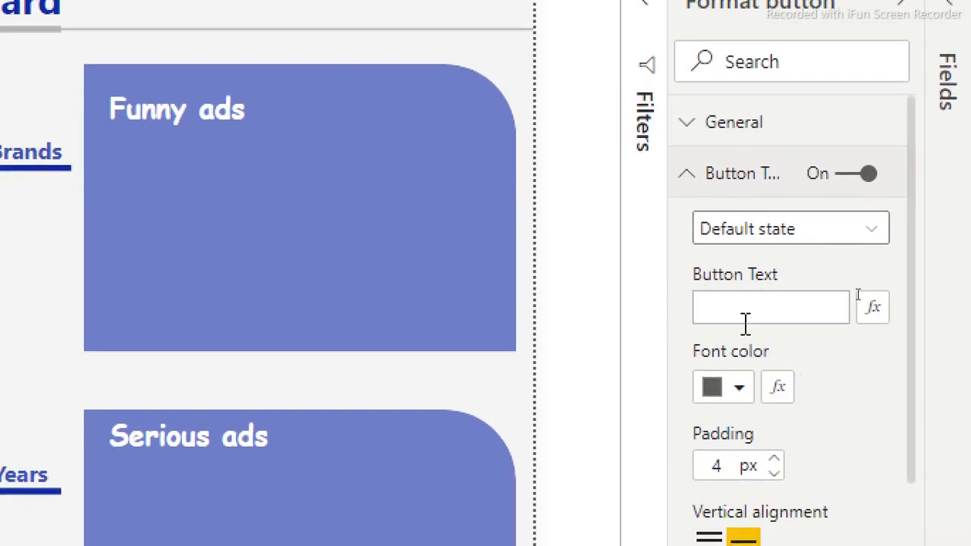
pyautogui.click(730, 307)
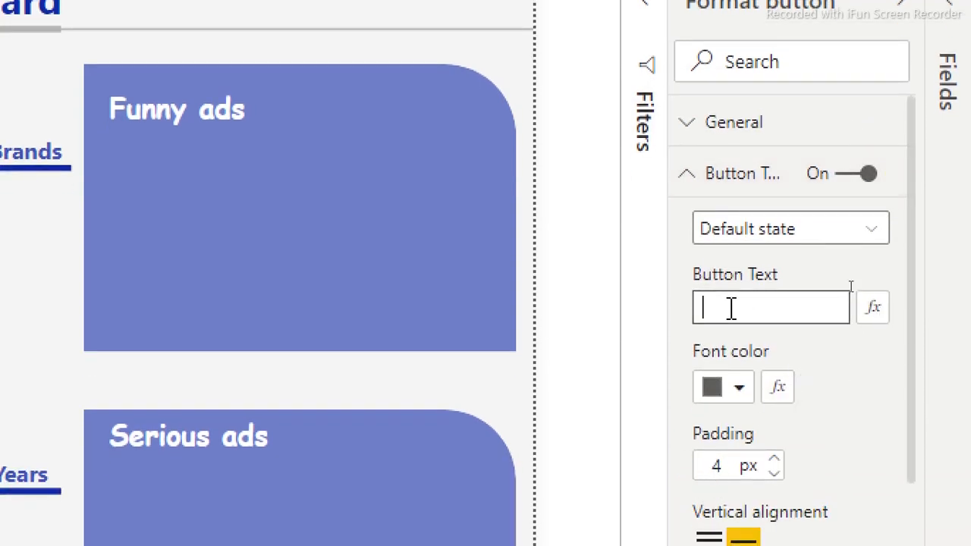
pyautogui.write('Ad')
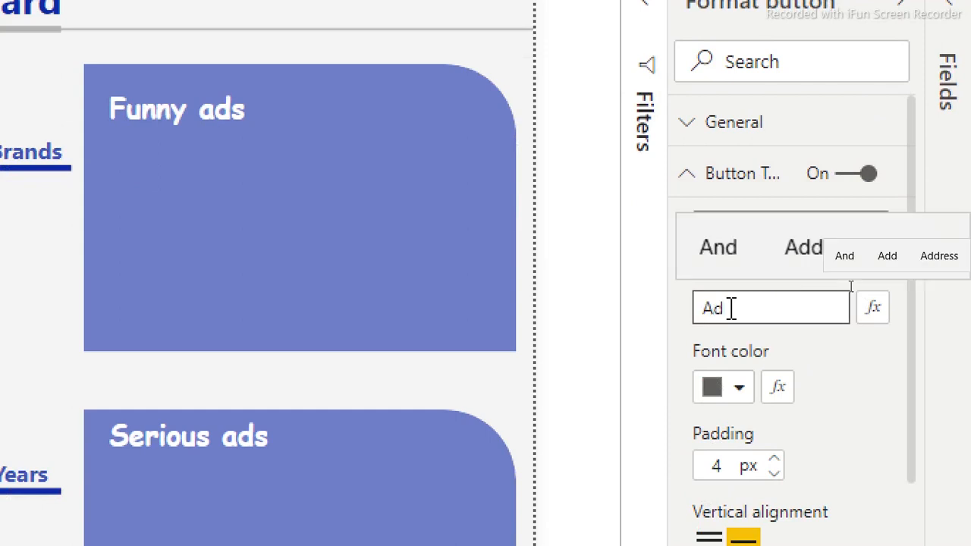
pyautogui.write(' cost')
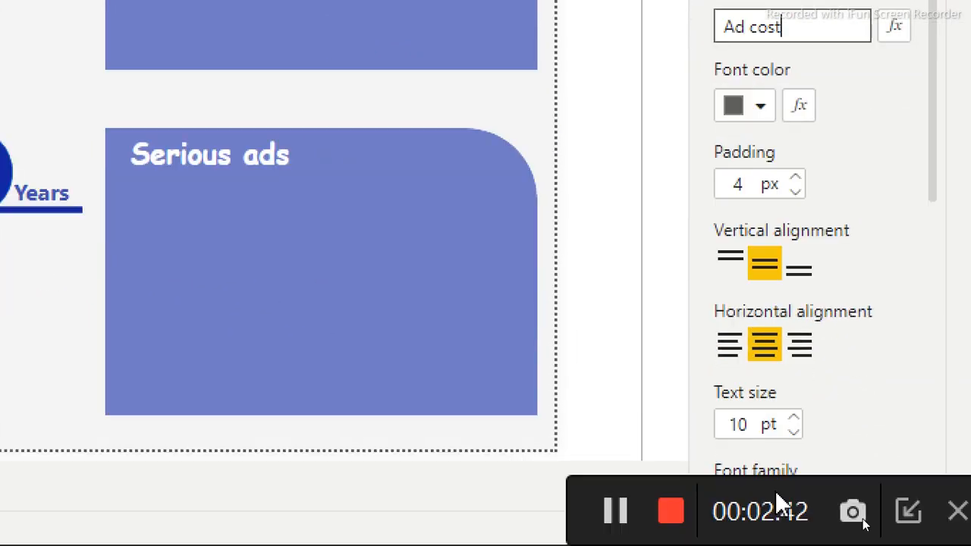
pyautogui.doubleClick(755, 424)
pyautogui.write('18')
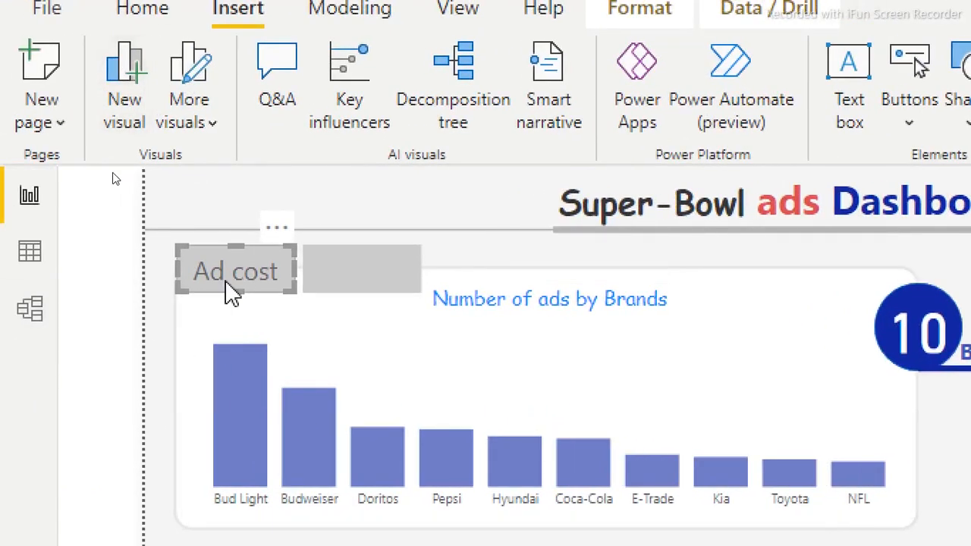
# - Turn on button text for the right grey button, labelling it "# ads" with text size 18 pt
pyautogui.click(389, 275)
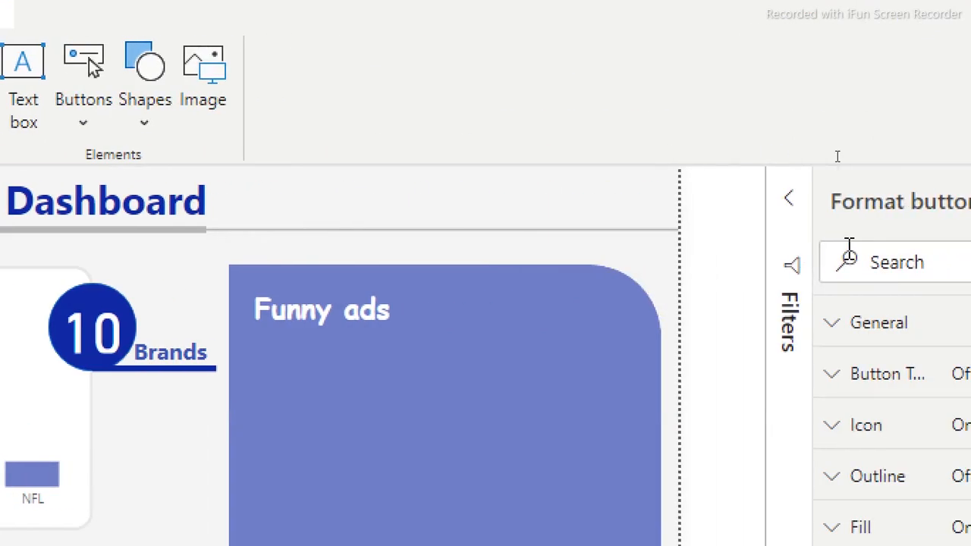
pyautogui.click(834, 426)
pyautogui.click(865, 377)
pyautogui.click(740, 383)
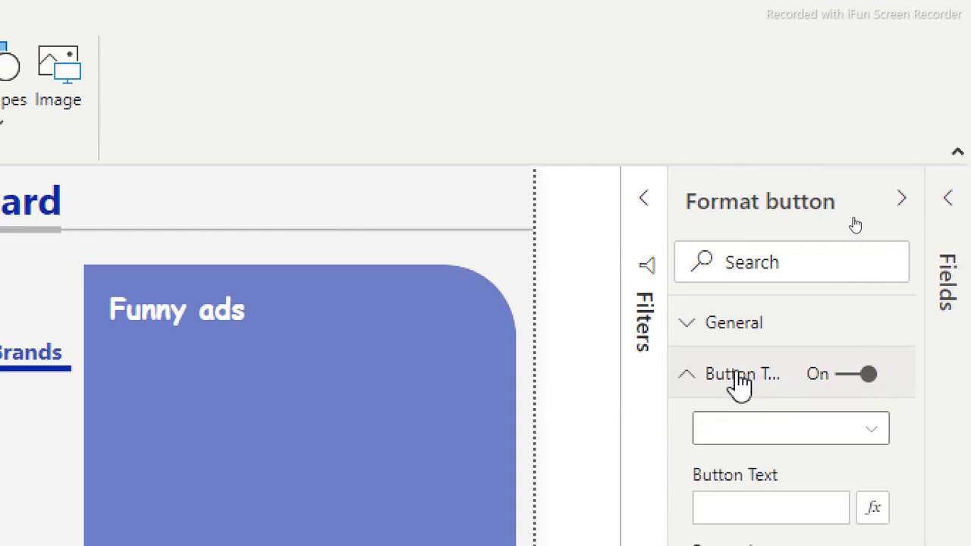
pyautogui.click(743, 479)
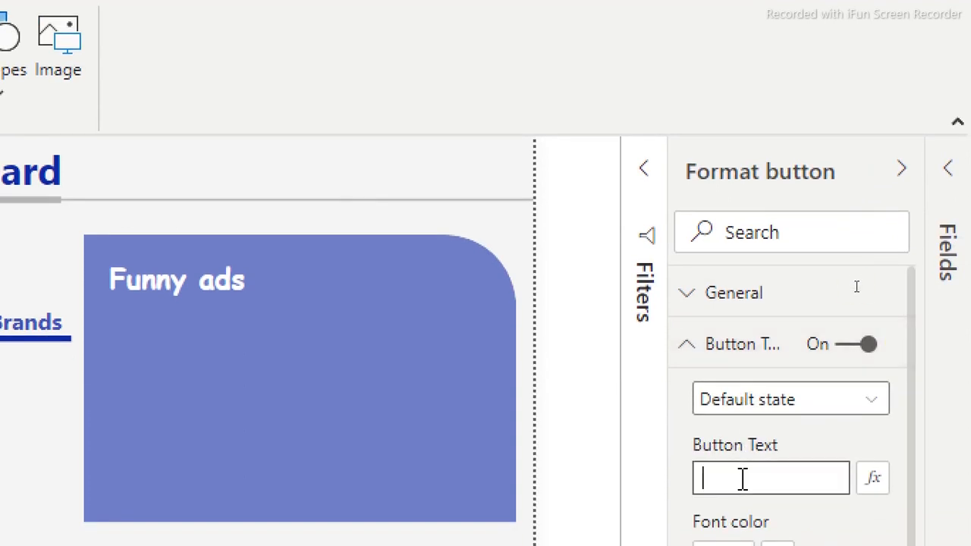
pyautogui.write('# ads')
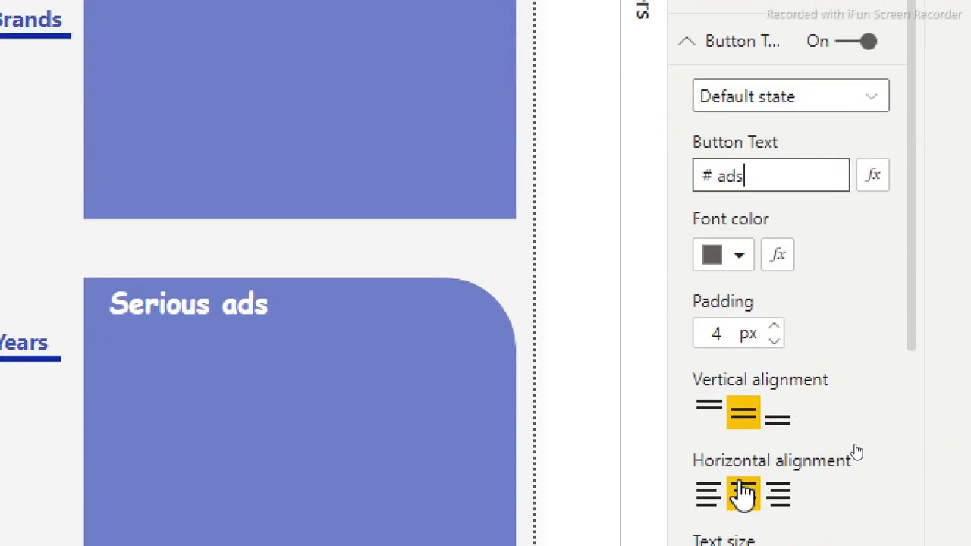
pyautogui.moveTo(738, 485); pyautogui.dragTo(594, 481)
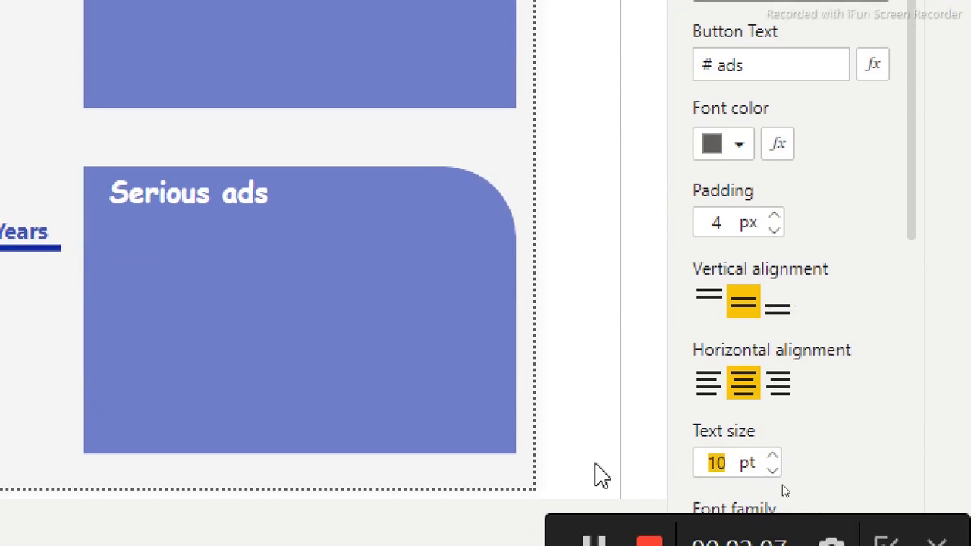
pyautogui.write('18')
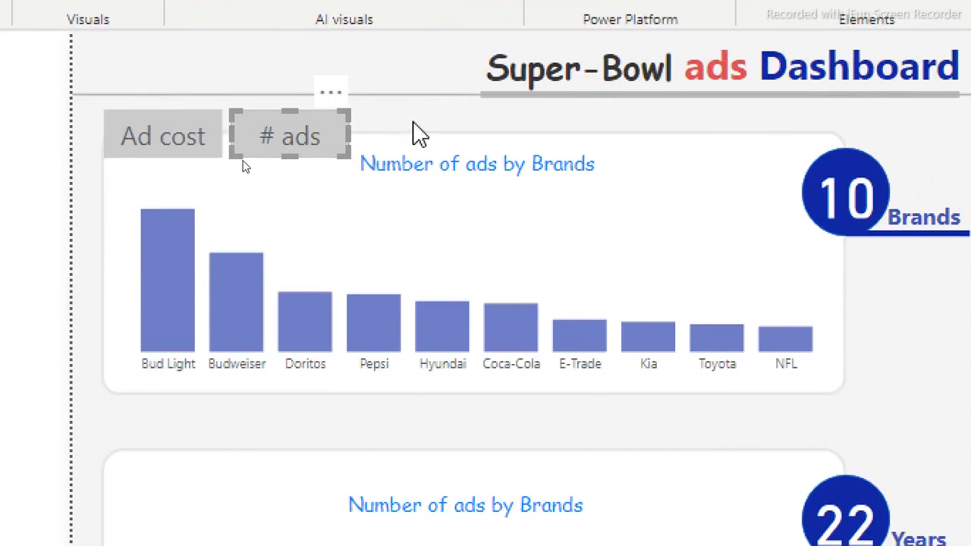
pyautogui.click(421, 129)
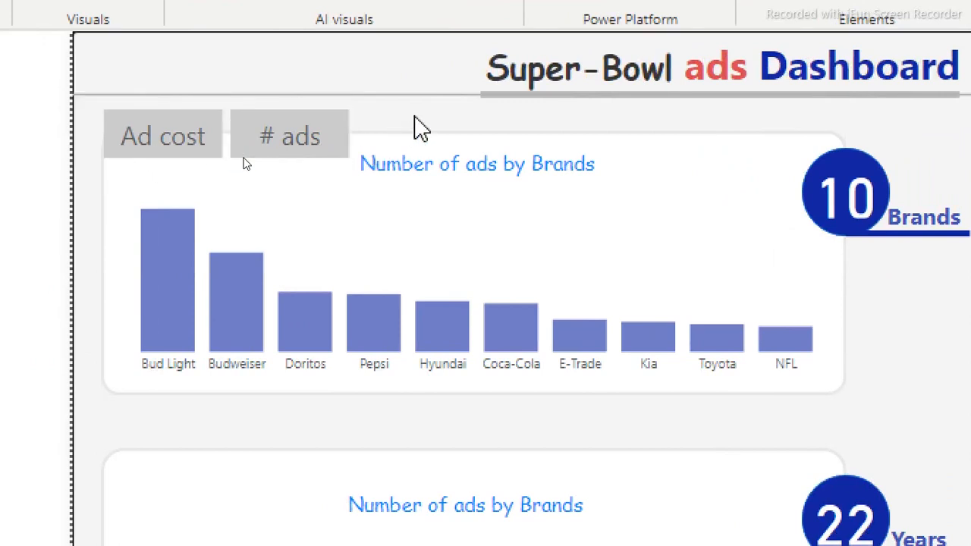
# - Group the grey Ad cost and # ads buttons and place a duplicate of the group directly below the original
pyautogui.click(290, 138)
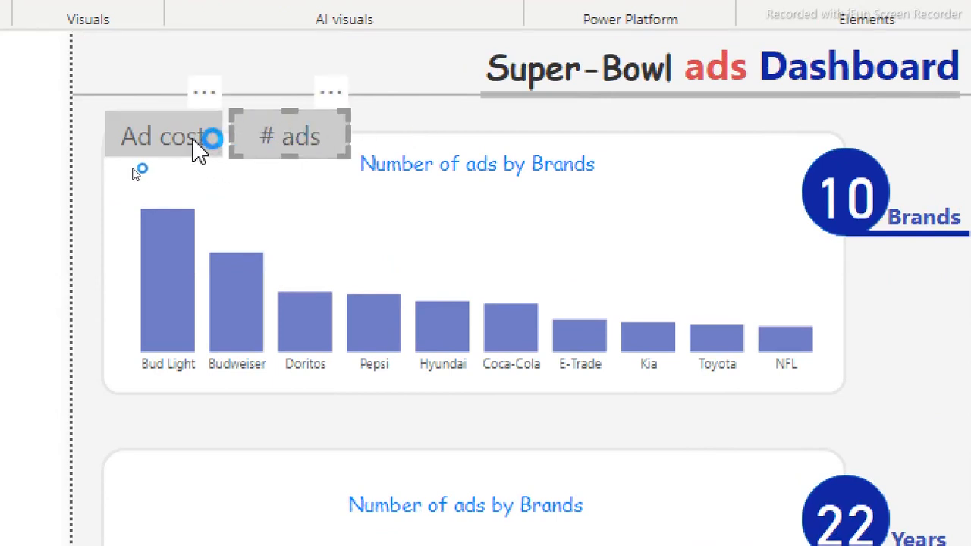
pyautogui.keyDown('ctrl'); pyautogui.click(194, 140); pyautogui.keyUp('ctrl')
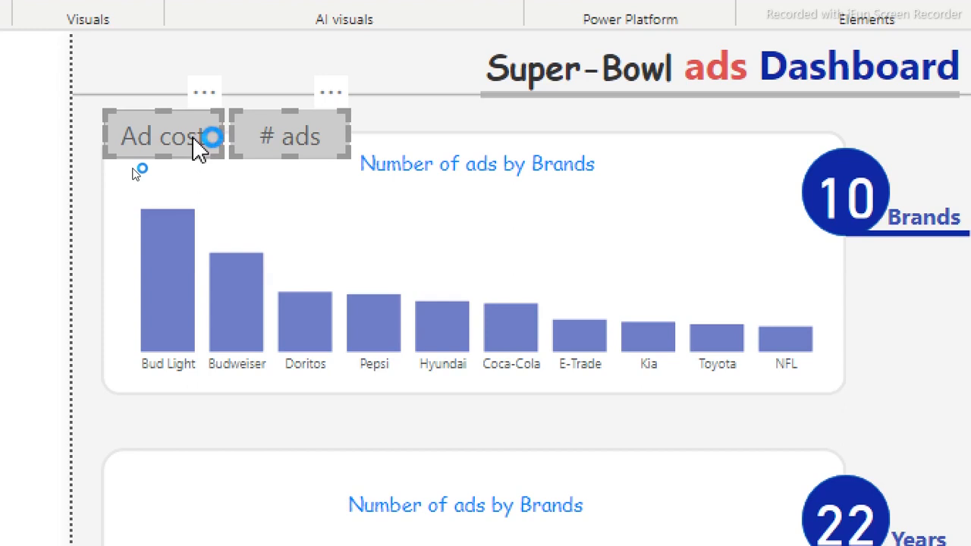
pyautogui.rightClick(194, 139)
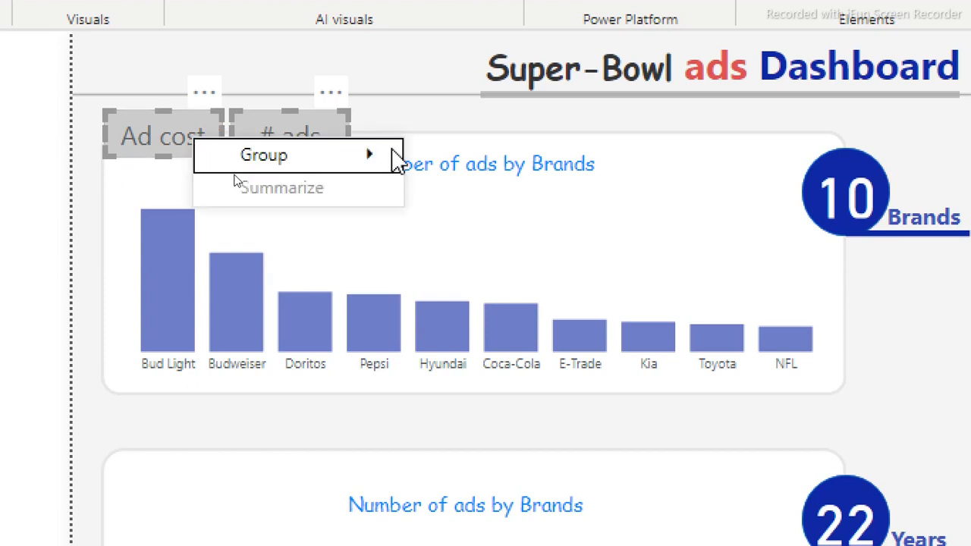
pyautogui.moveTo(373, 167)
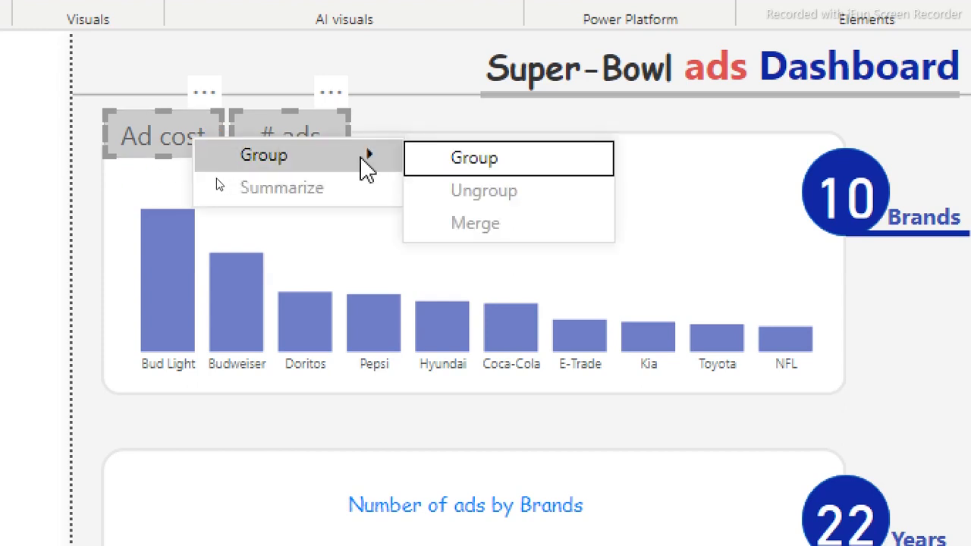
pyautogui.click(466, 159)
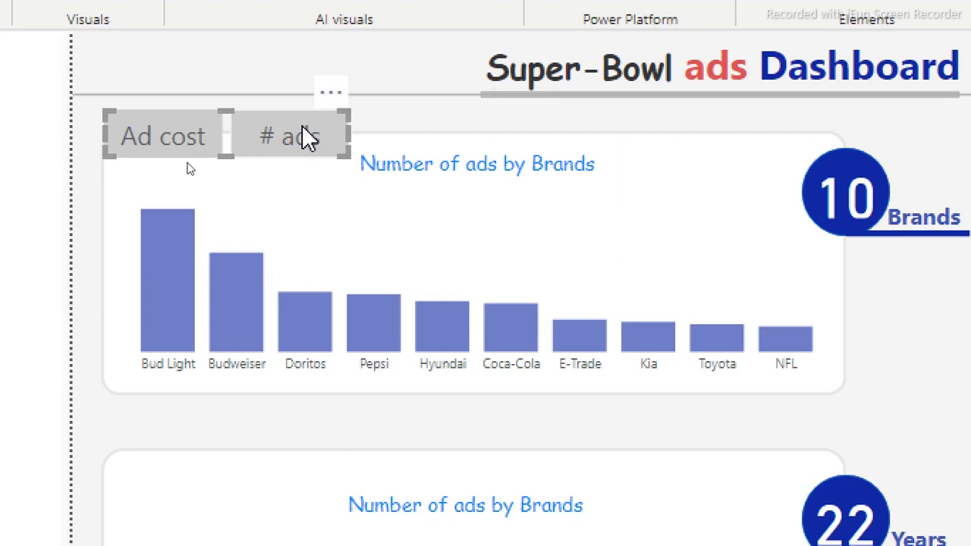
pyautogui.moveTo(302, 127); pyautogui.dragTo(300, 180)
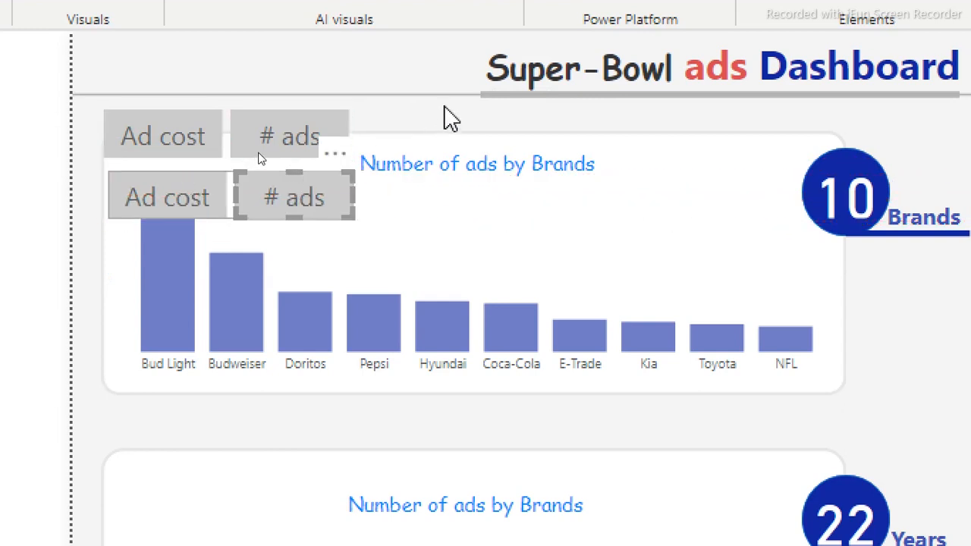
pyautogui.click(258, 155)
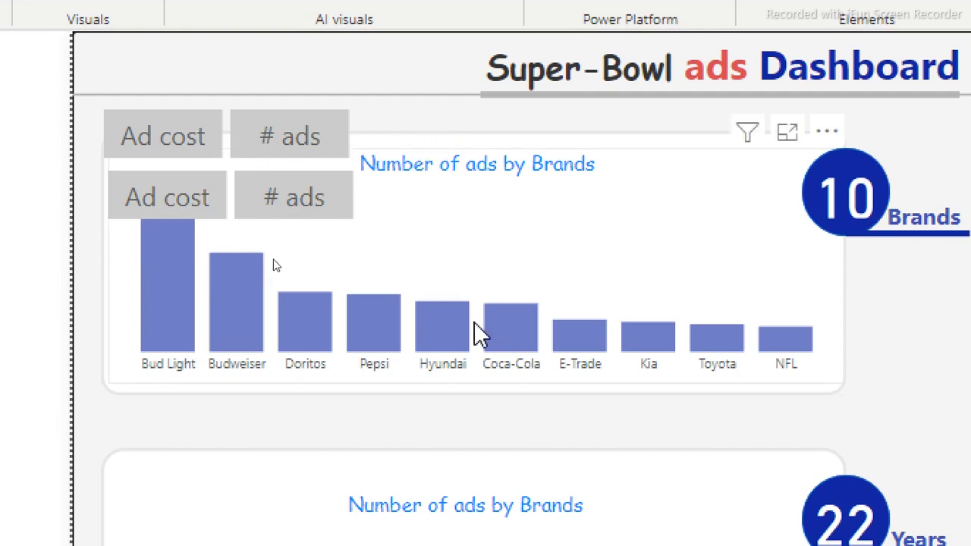
# - Change the brands column chart's title font color to the same periwinkle blue as its bars
pyautogui.click(569, 287)
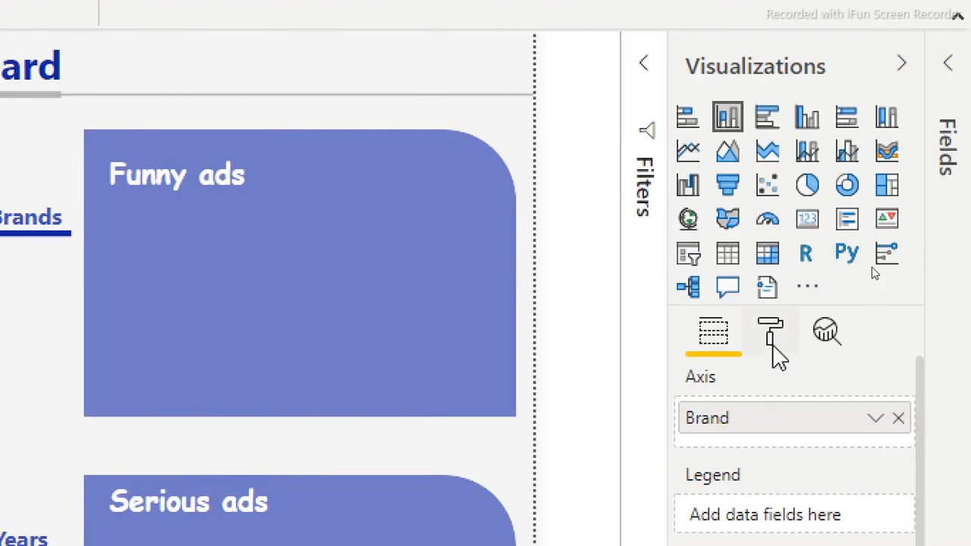
pyautogui.click(773, 336)
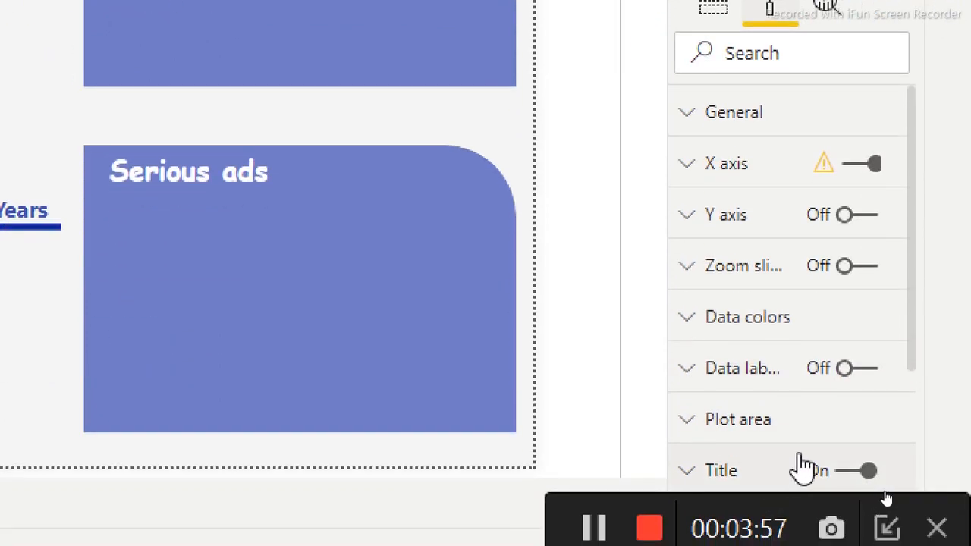
pyautogui.click(764, 472)
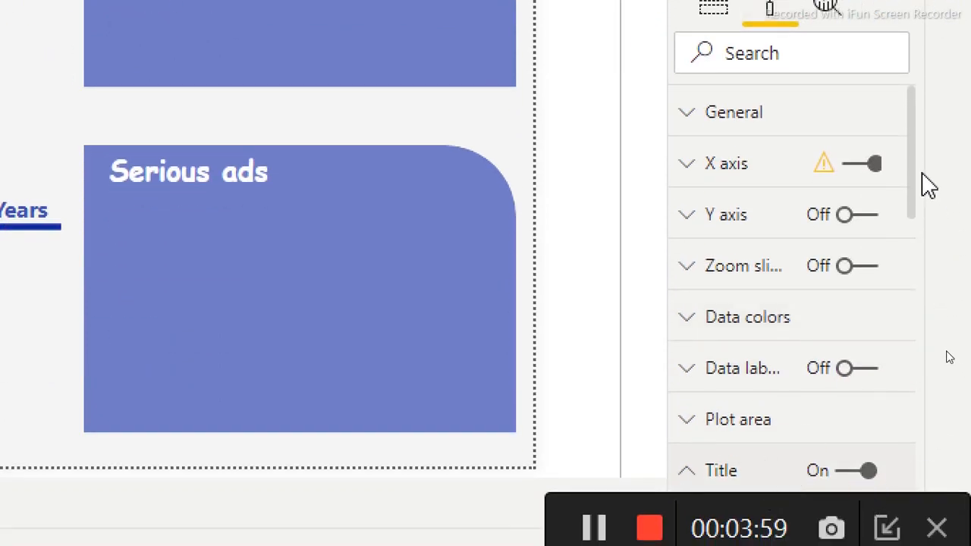
pyautogui.moveTo(922, 182); pyautogui.dragTo(917, 368)
pyautogui.click(738, 226)
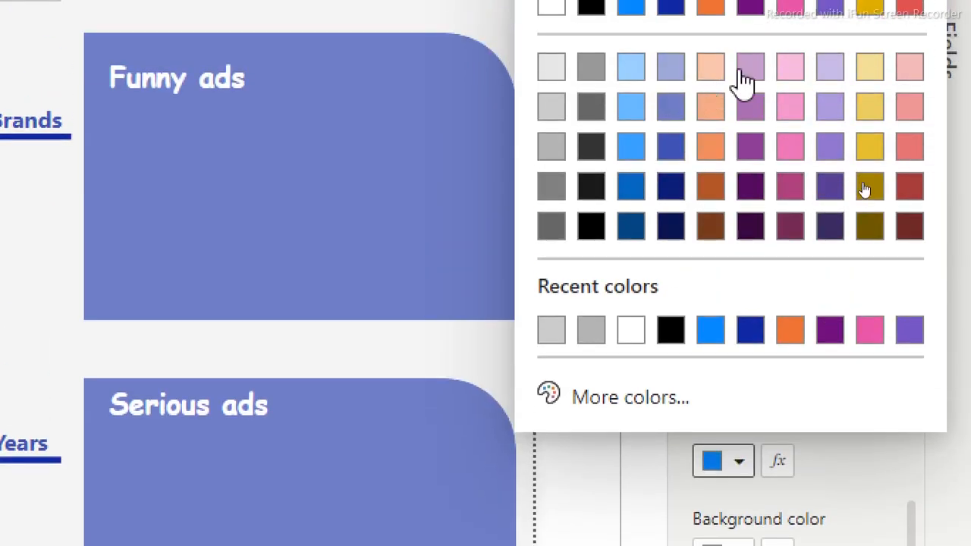
pyautogui.click(671, 115)
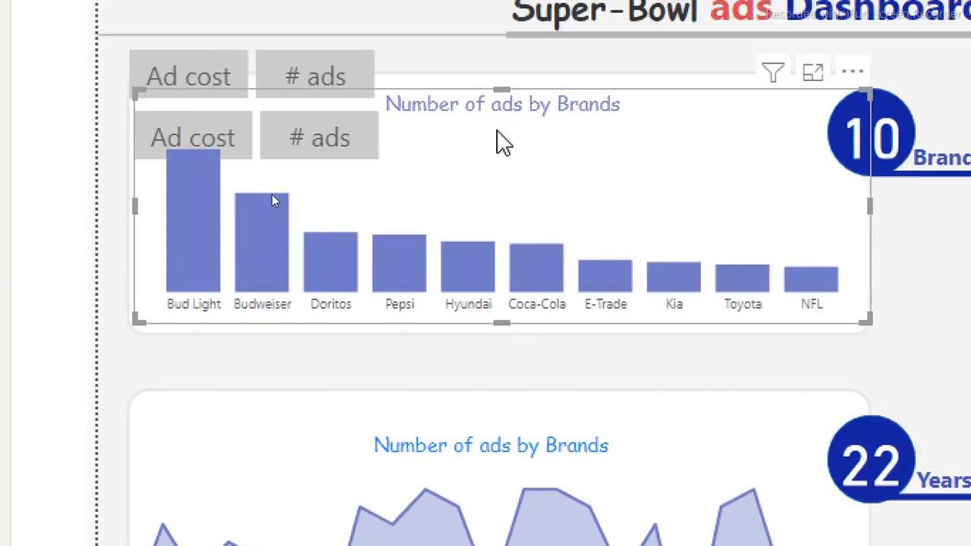
pyautogui.click(179, 201)
pyautogui.click(165, 368)
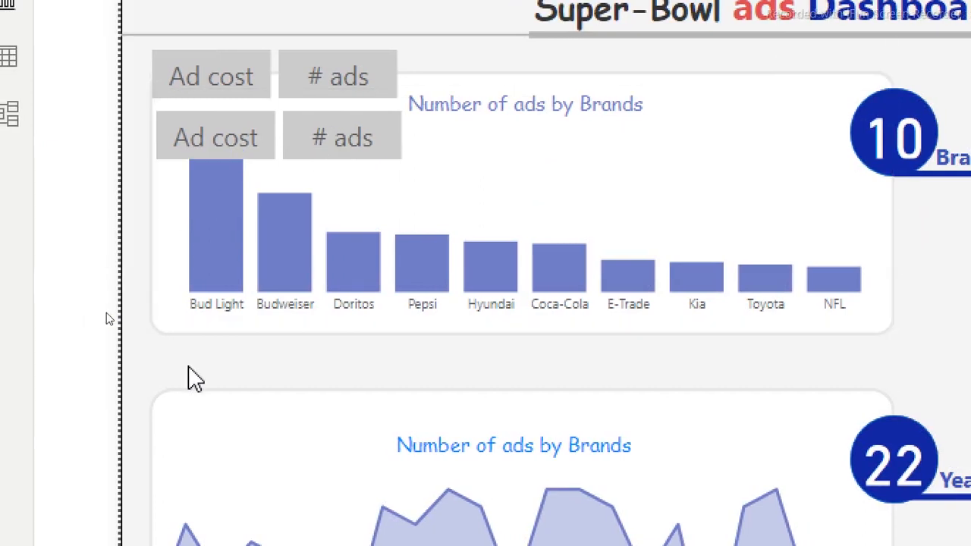
# - Set the default-state fill color of the lower group's # ads button to the bars' periwinkle blue
pyautogui.click(204, 148)
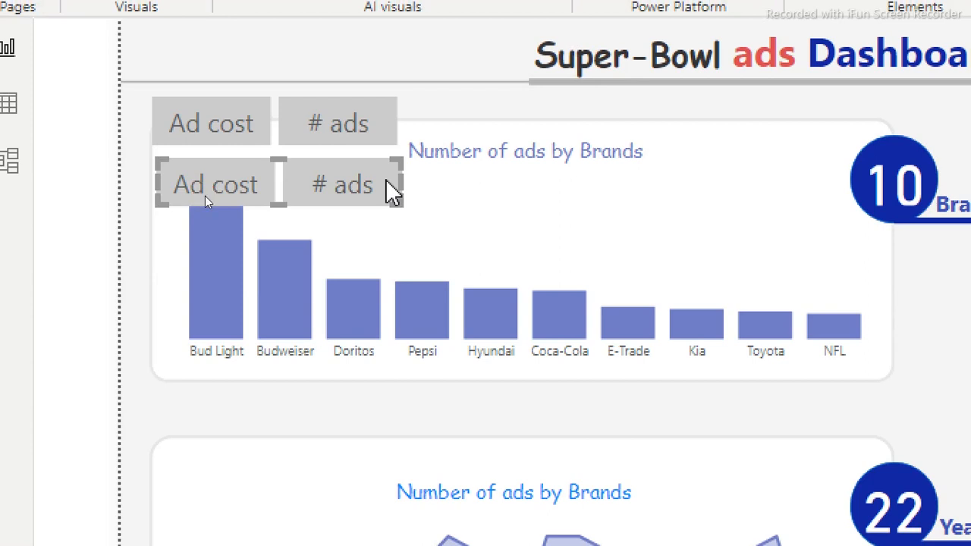
pyautogui.click(346, 195)
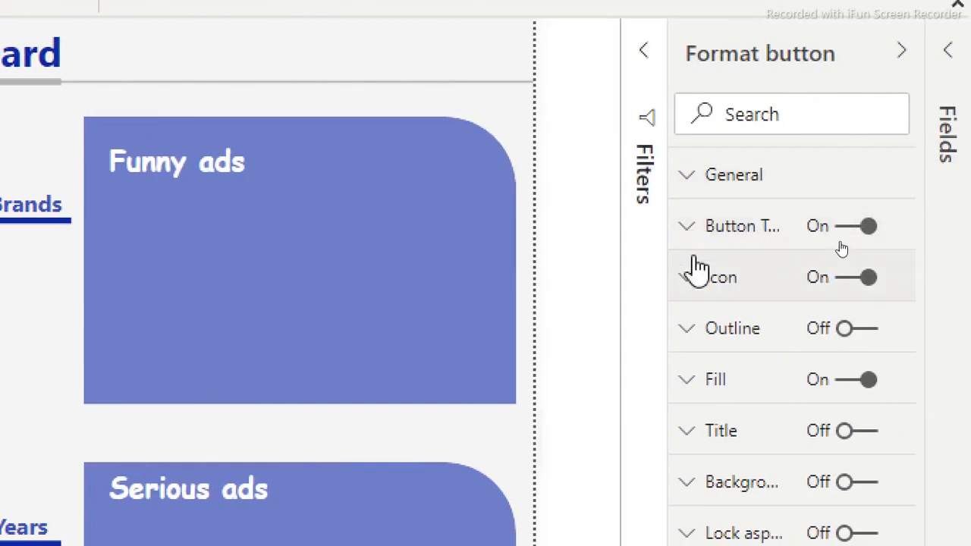
pyautogui.click(716, 387)
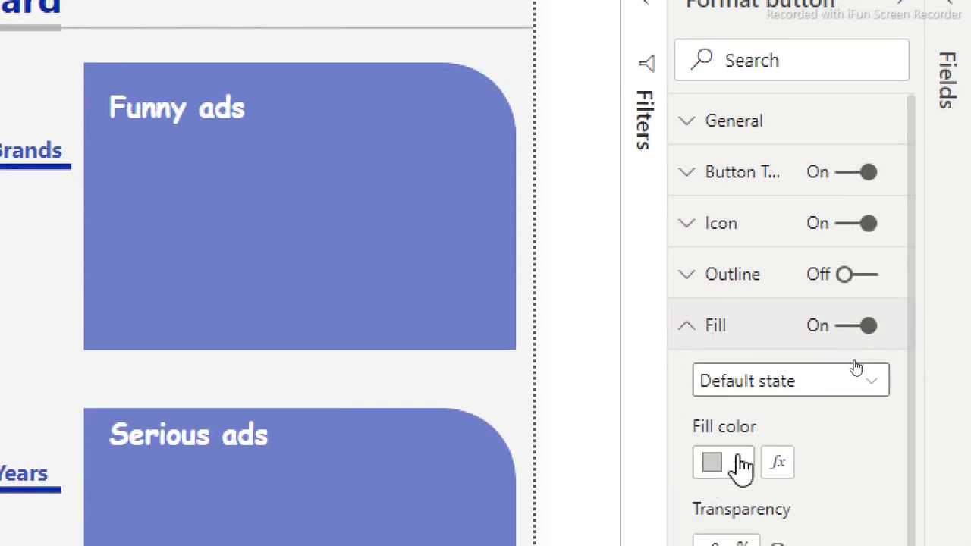
pyautogui.click(739, 465)
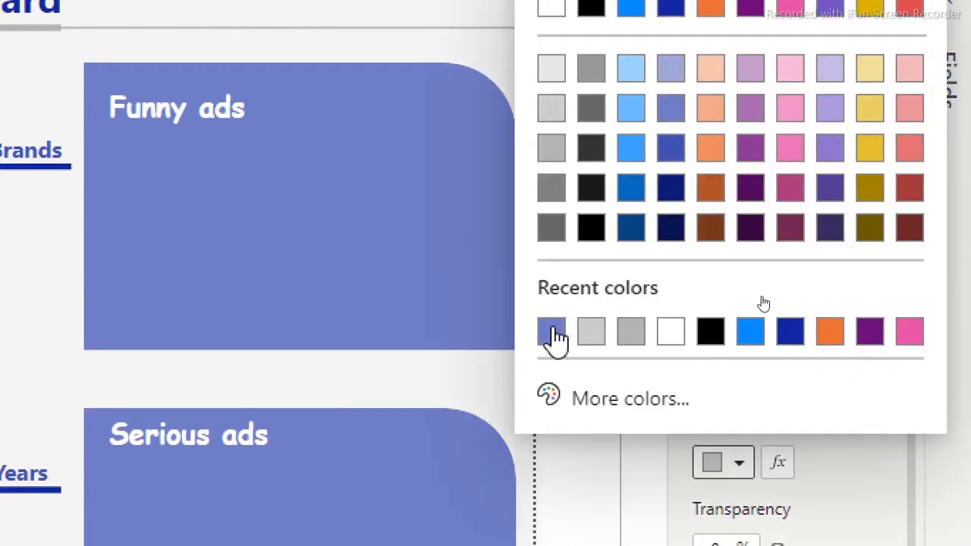
pyautogui.click(677, 126)
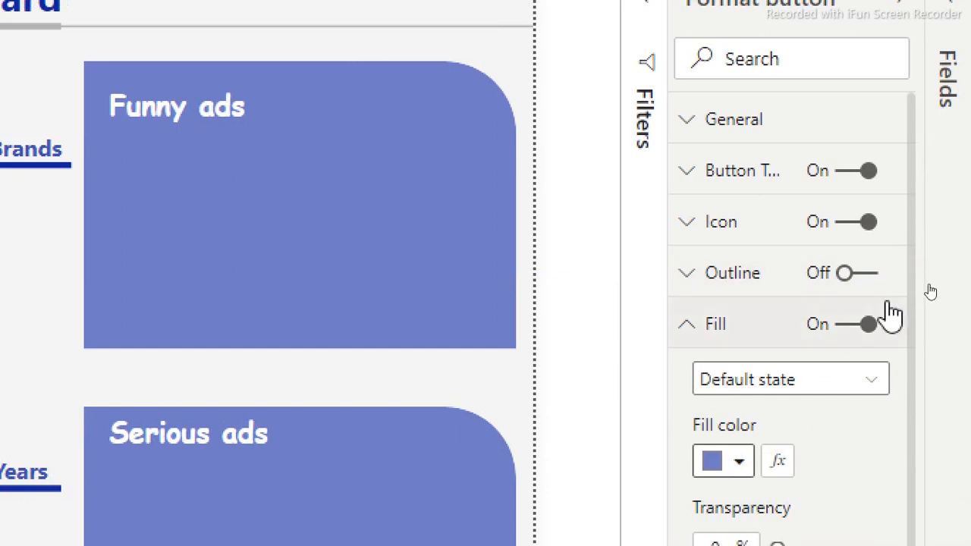
pyautogui.click(713, 327)
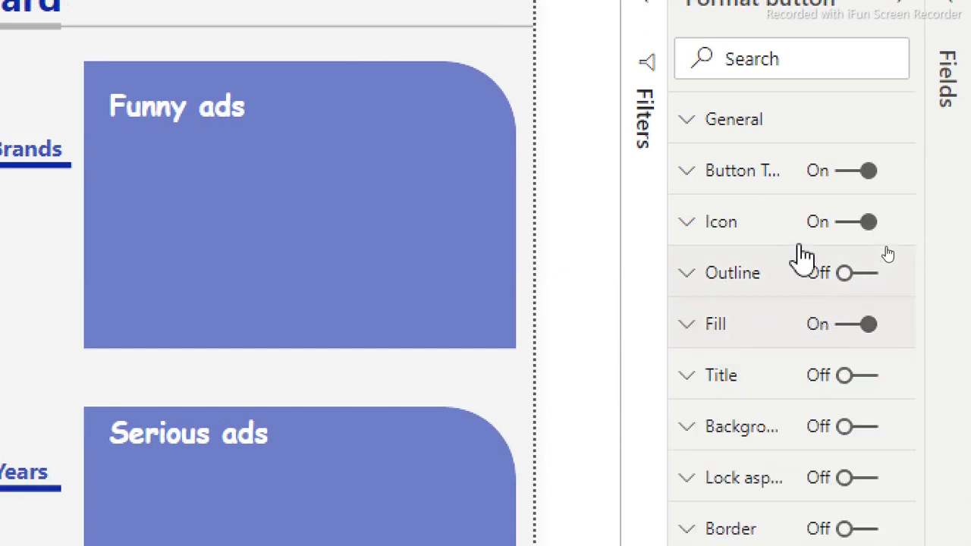
# - Set the default-state font color of the lower group's # ads button to white
pyautogui.click(724, 173)
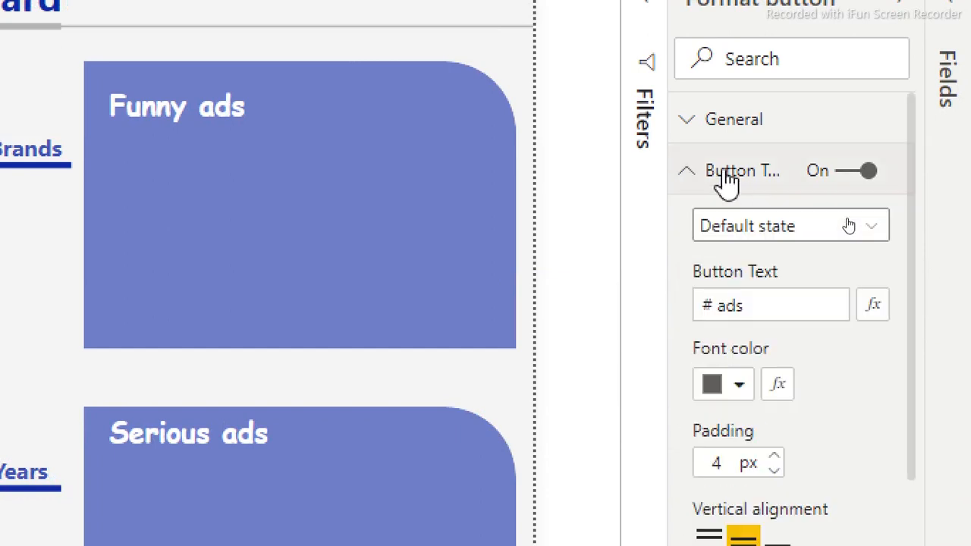
pyautogui.click(739, 387)
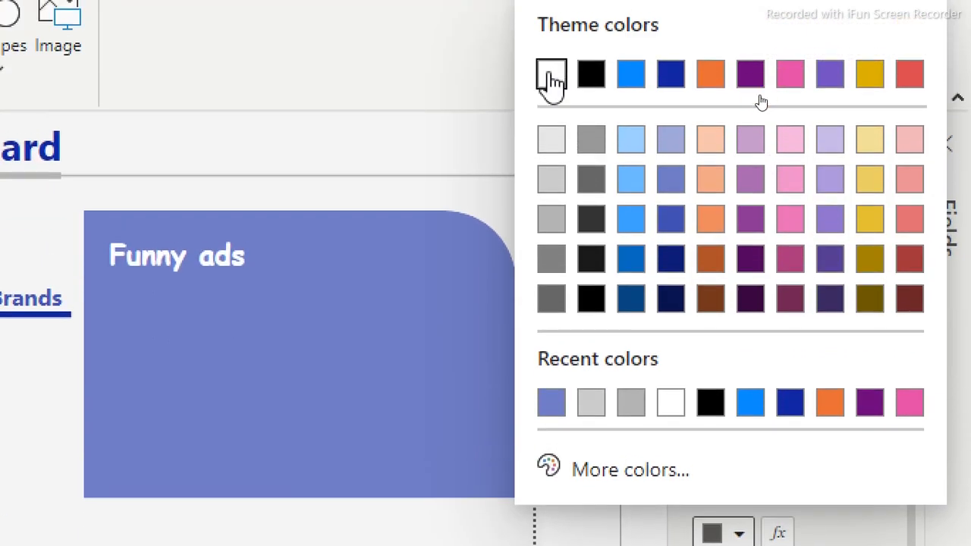
pyautogui.click(552, 76)
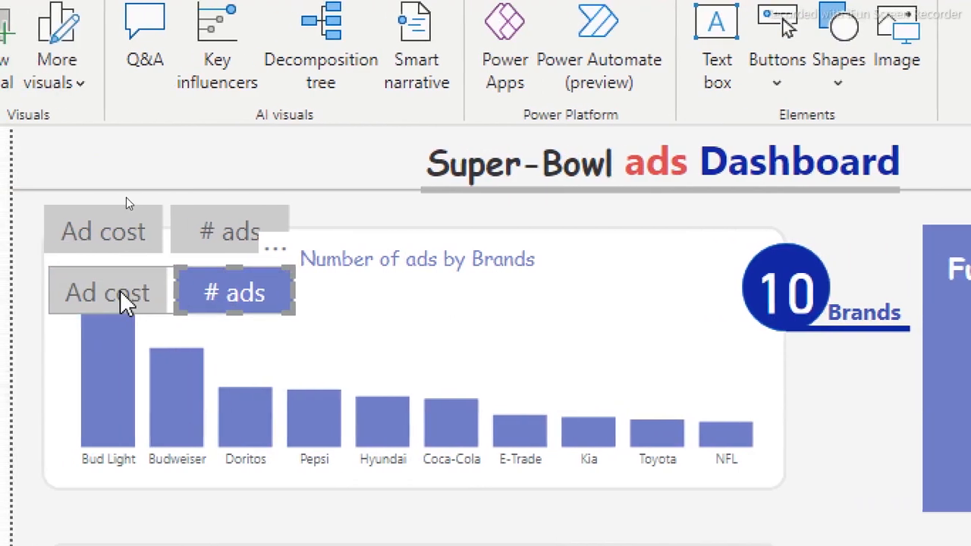
# - Give the lower group's Ad cost button a bright blue fill and white text
pyautogui.click(122, 292)
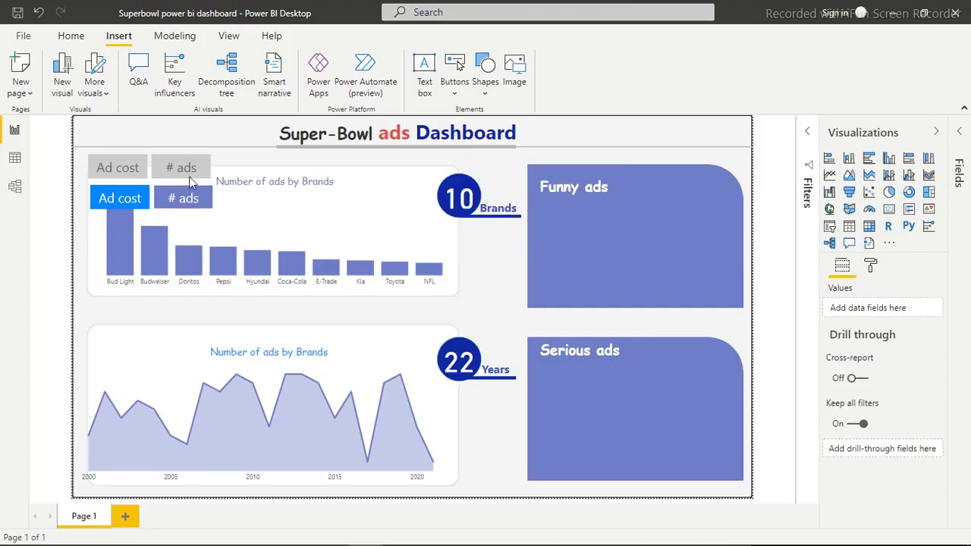
pyautogui.click(183, 203)
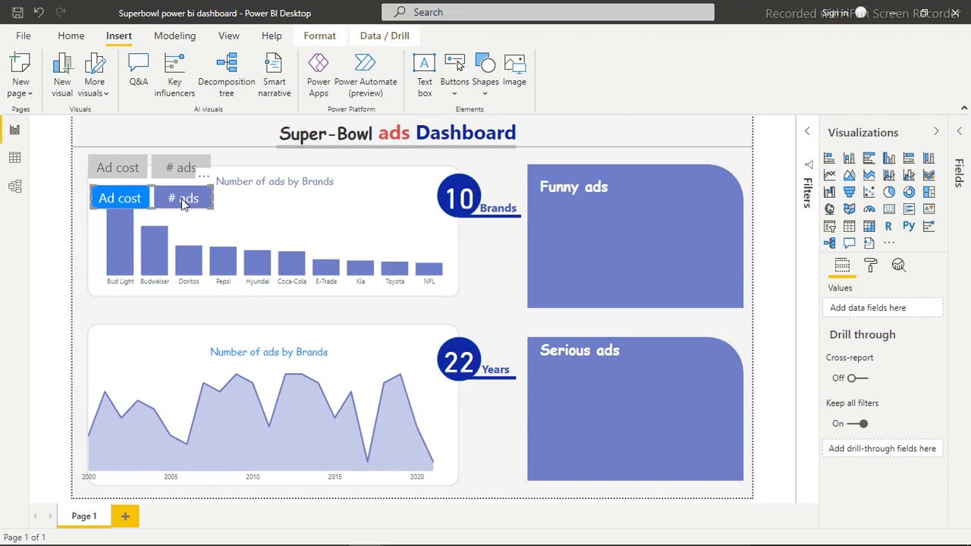
# - Show the report's layer order and rename the grey button group as InactiveBtn
pyautogui.click(117, 168)
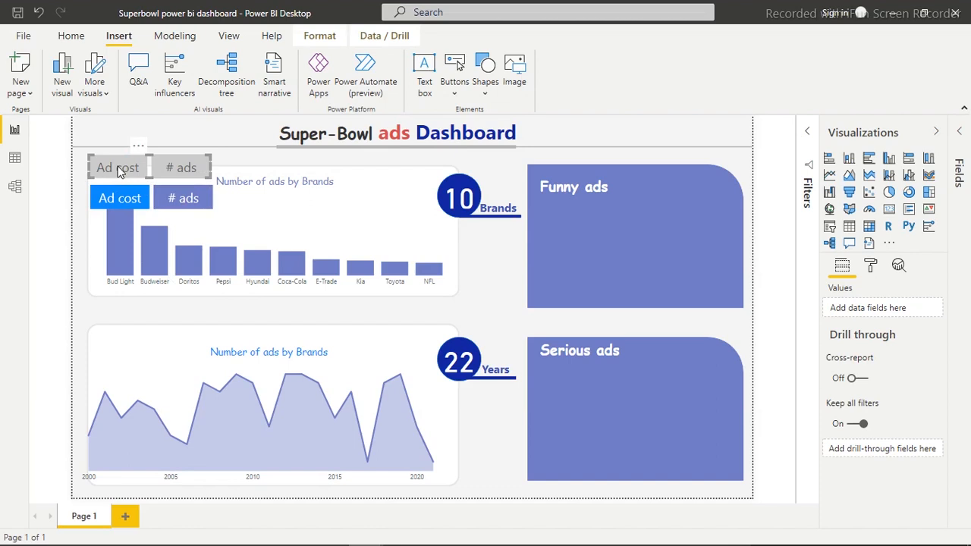
pyautogui.click(319, 38)
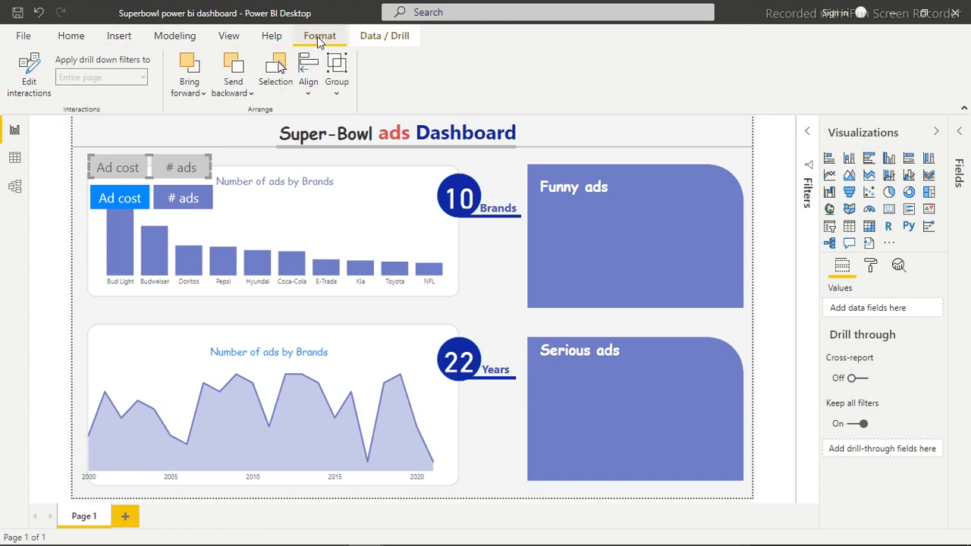
pyautogui.click(278, 68)
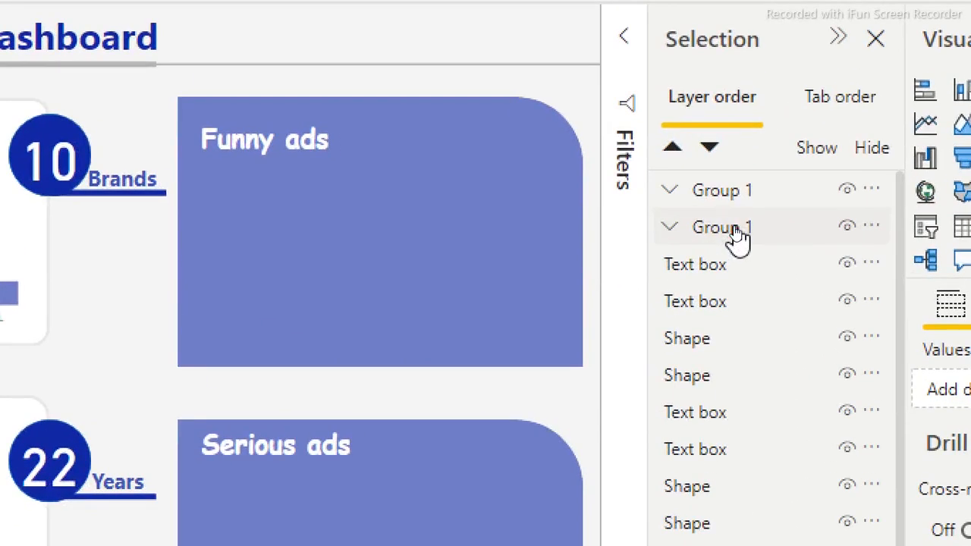
pyautogui.doubleClick(735, 228)
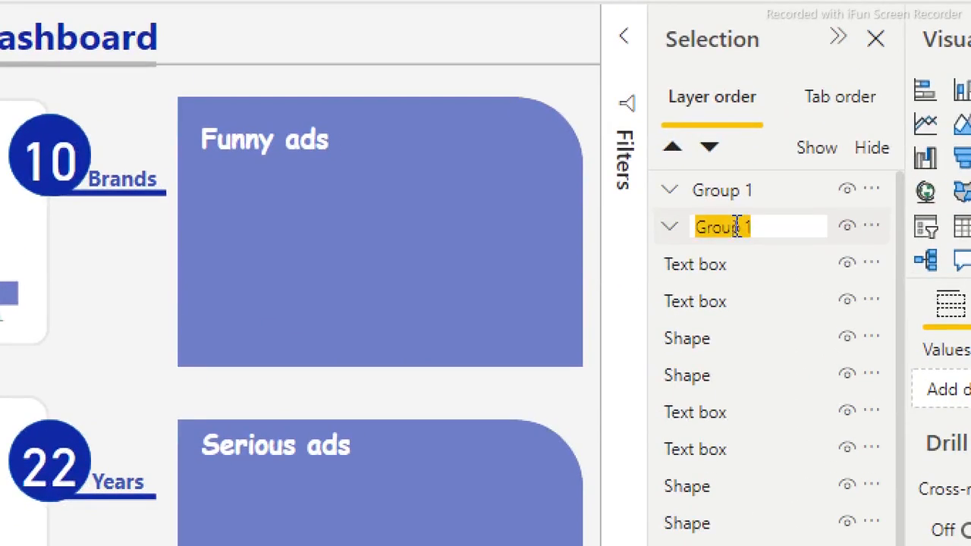
pyautogui.press('BackSpace')
pyautogui.write('Inactive')
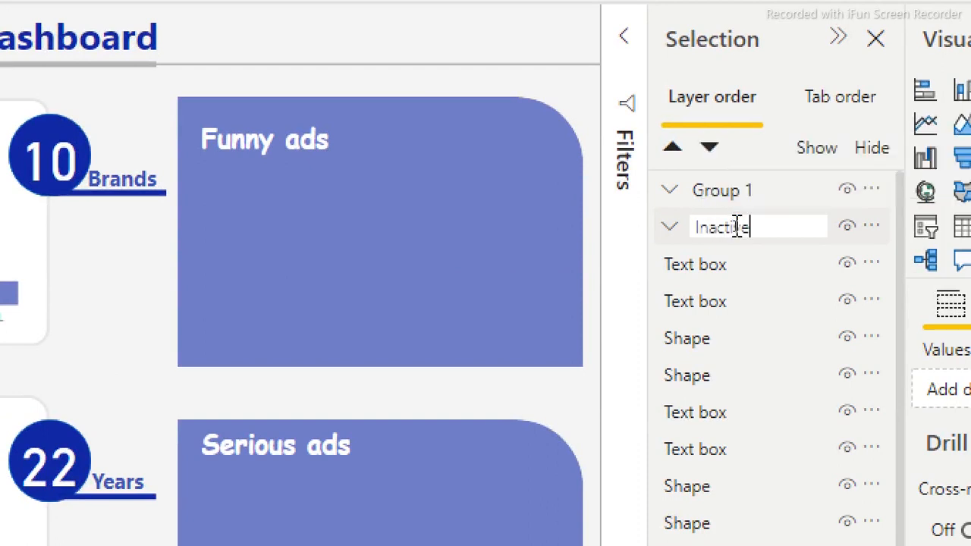
pyautogui.write('Btn')
pyautogui.press('Return')
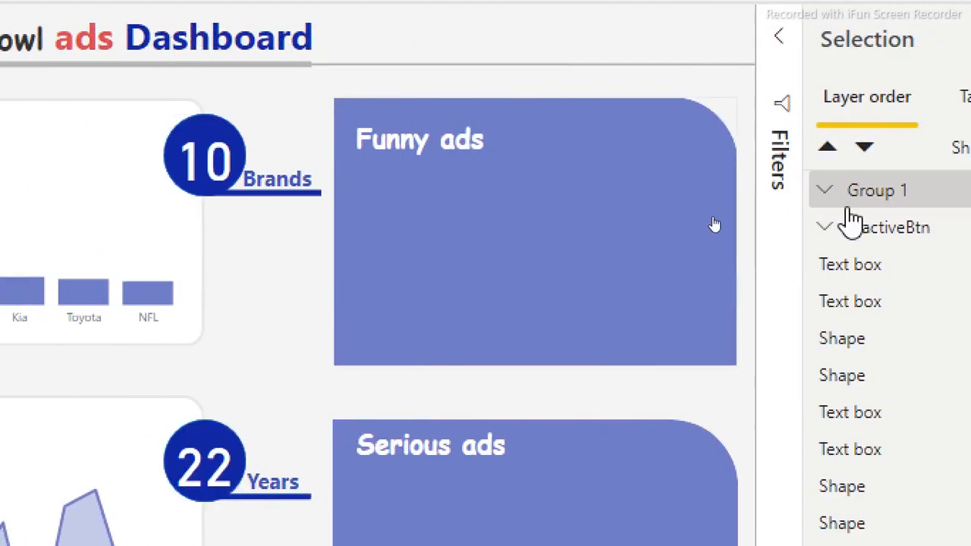
# - Rename the colored button group as ActiveBtn in the layer order
pyautogui.doubleClick(897, 190)
pyautogui.write('Ac')
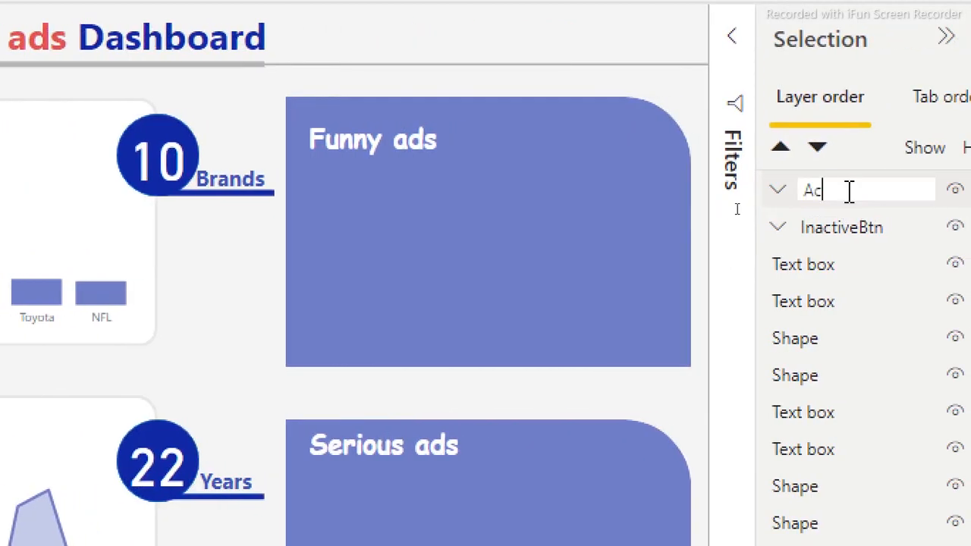
pyautogui.write('tiveBt')
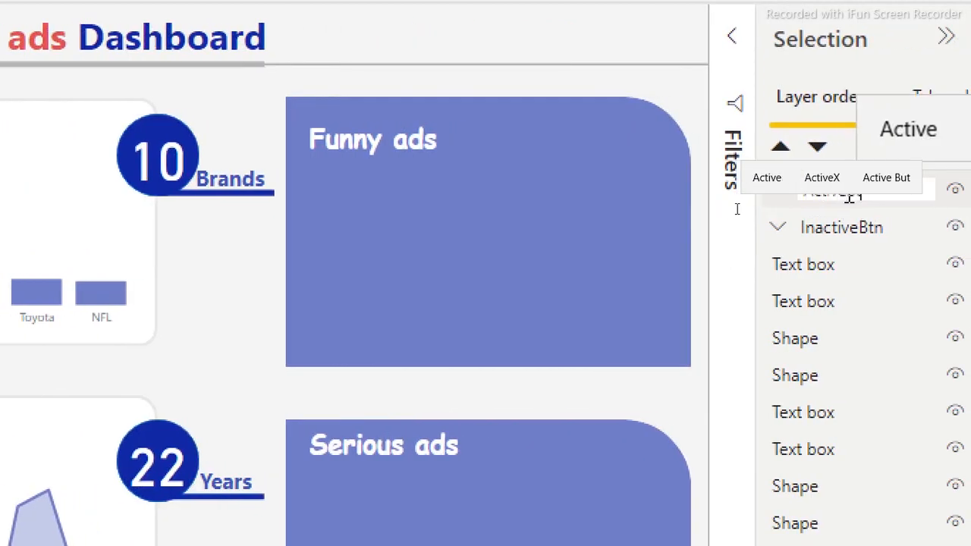
pyautogui.write('n')
pyautogui.press('Return')
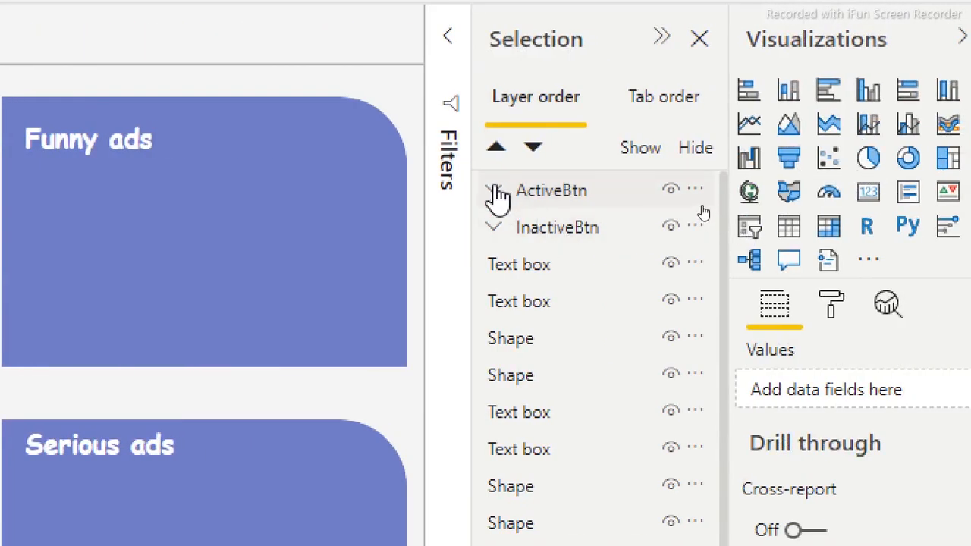
# - Rename the first button inside the ActiveBtn group as #ads in the layer order
pyautogui.click(493, 191)
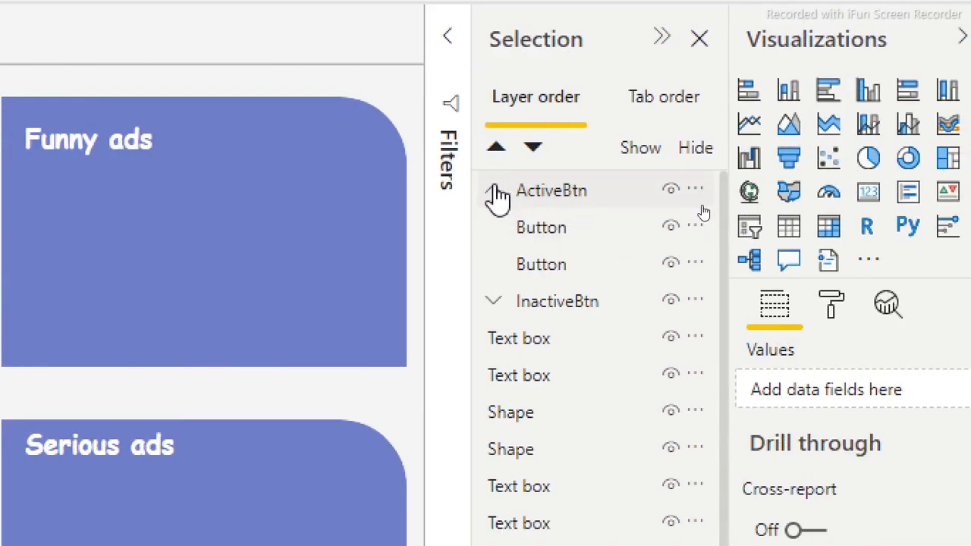
pyautogui.click(565, 235)
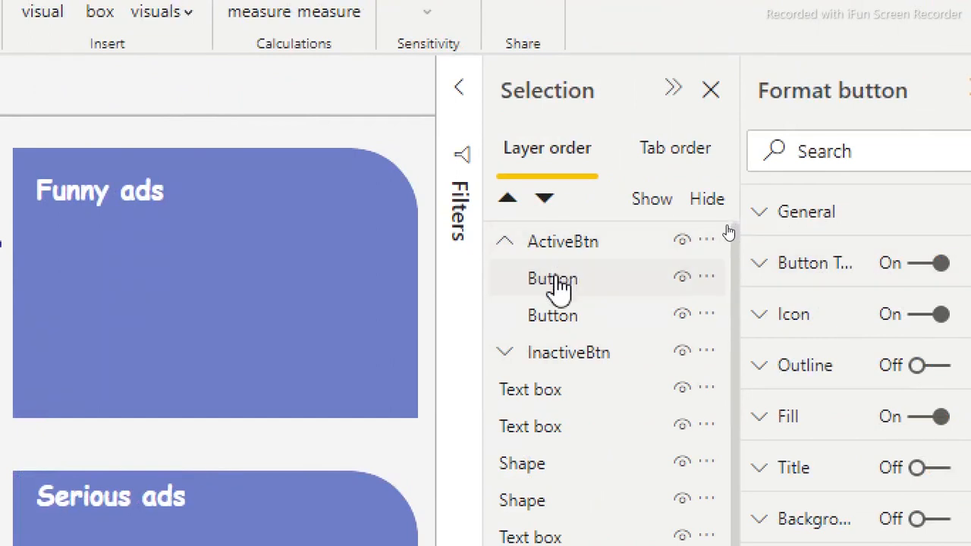
pyautogui.doubleClick(558, 282)
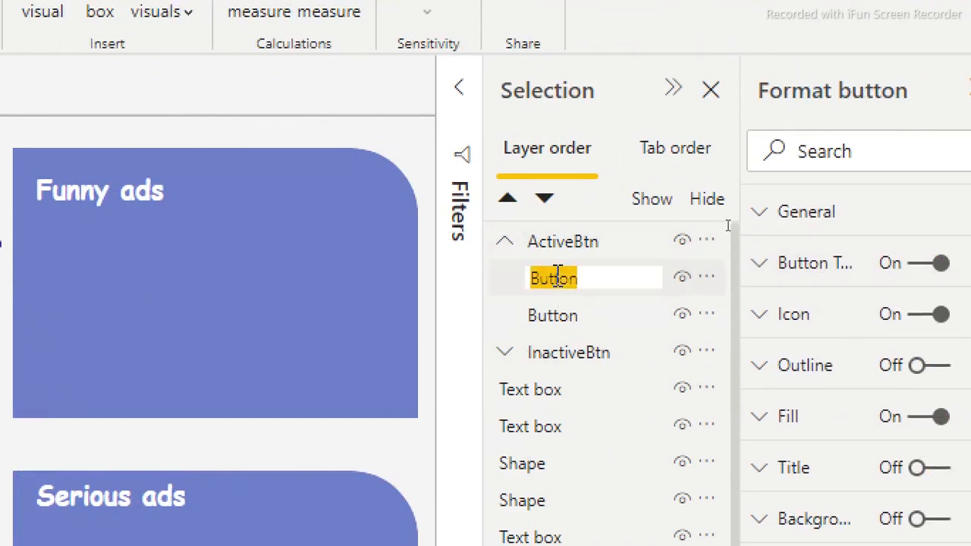
pyautogui.write('#ad')
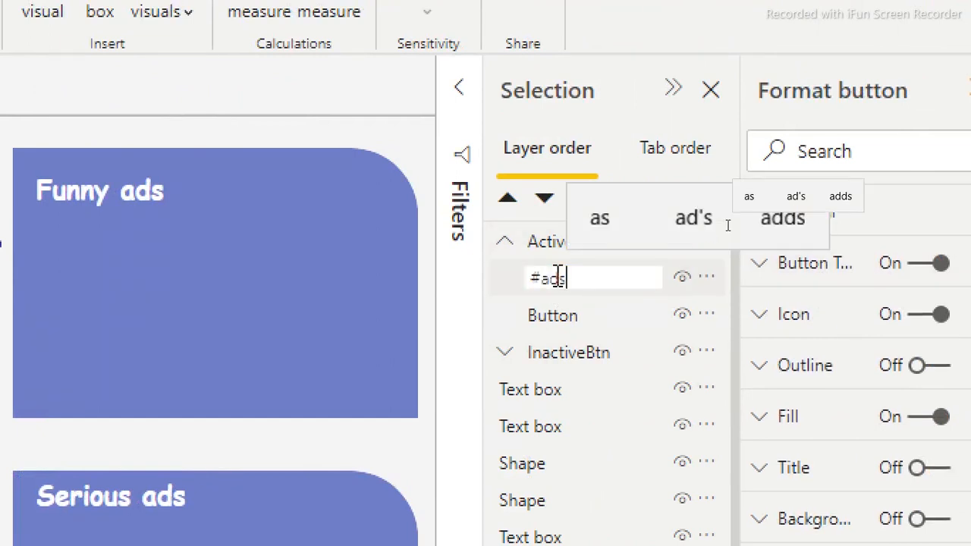
pyautogui.write('s')
pyautogui.press('Return')
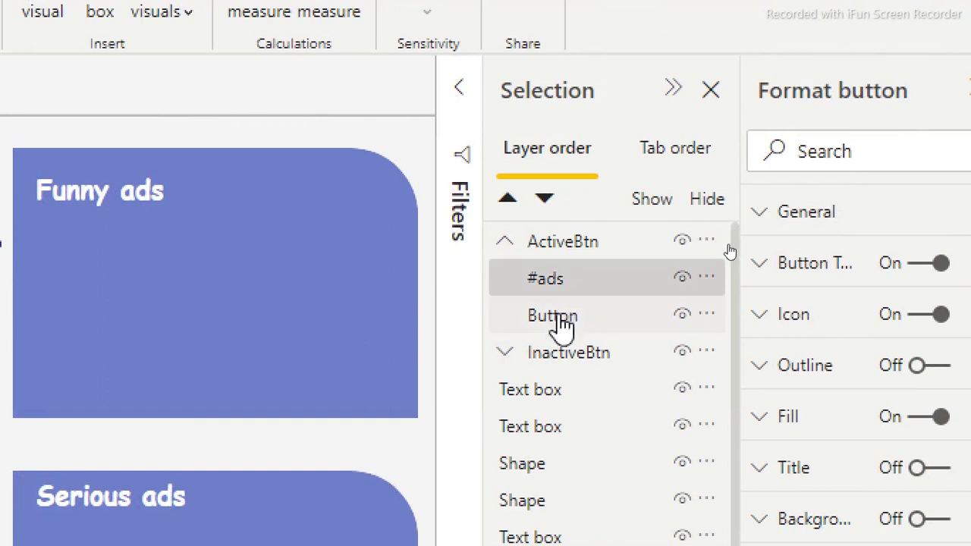
# - Rename the ActiveBtn group's other button as Ad cost
pyautogui.doubleClick(557, 315)
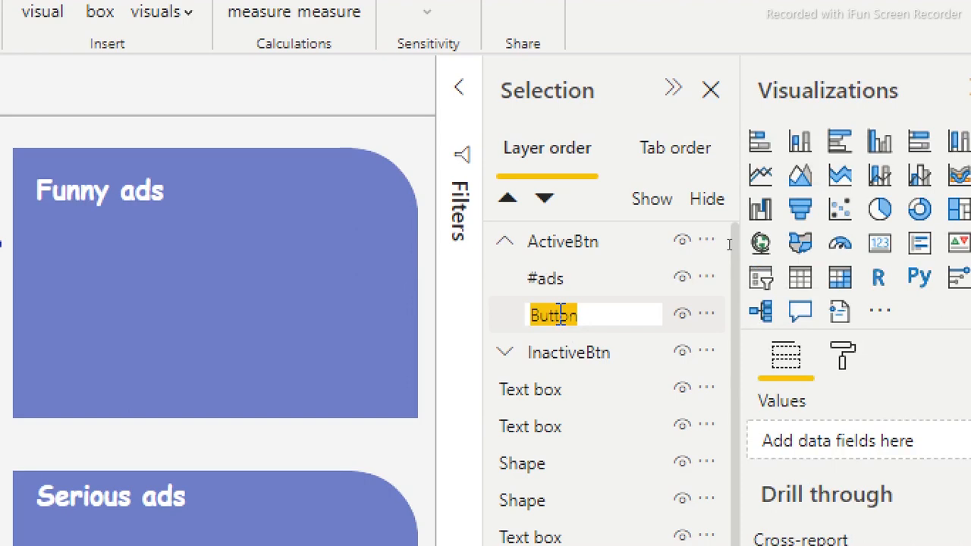
pyautogui.write('Ad g')
pyautogui.write('ost')
pyautogui.press('Return')
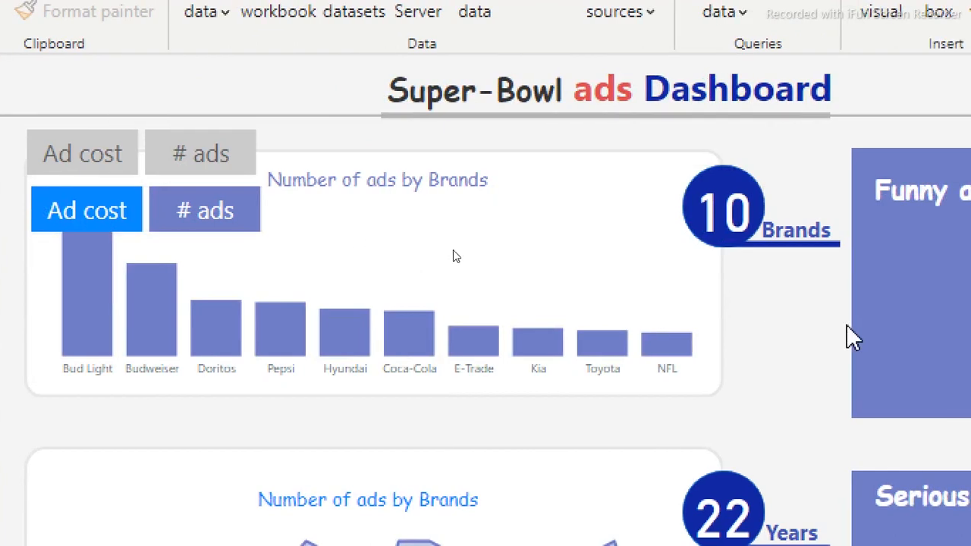
# - Rename the two buttons inside the InactiveBtn group as #ads and ad cost, leaving both groups collapsed in the layer order
pyautogui.click(141, 163)
pyautogui.click(282, 151)
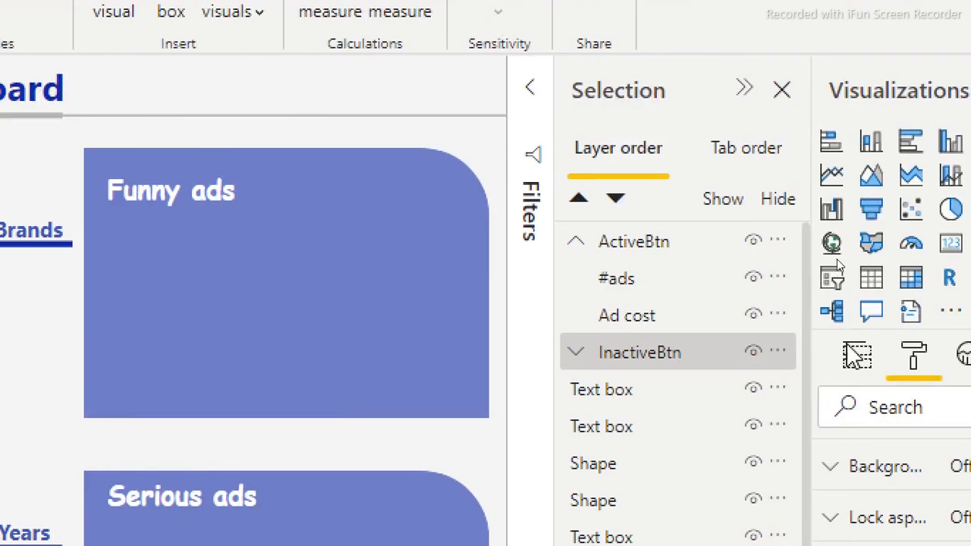
pyautogui.click(578, 244)
pyautogui.click(577, 279)
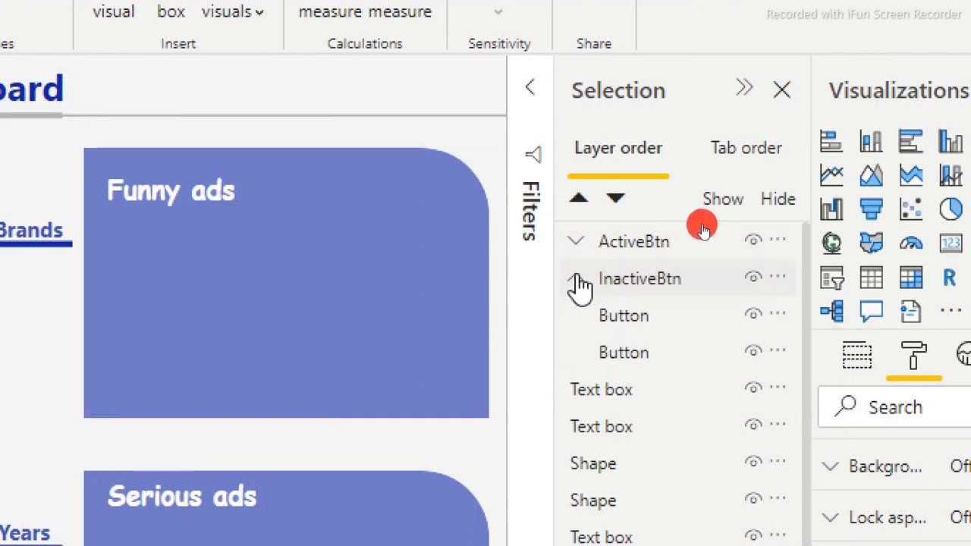
pyautogui.click(643, 326)
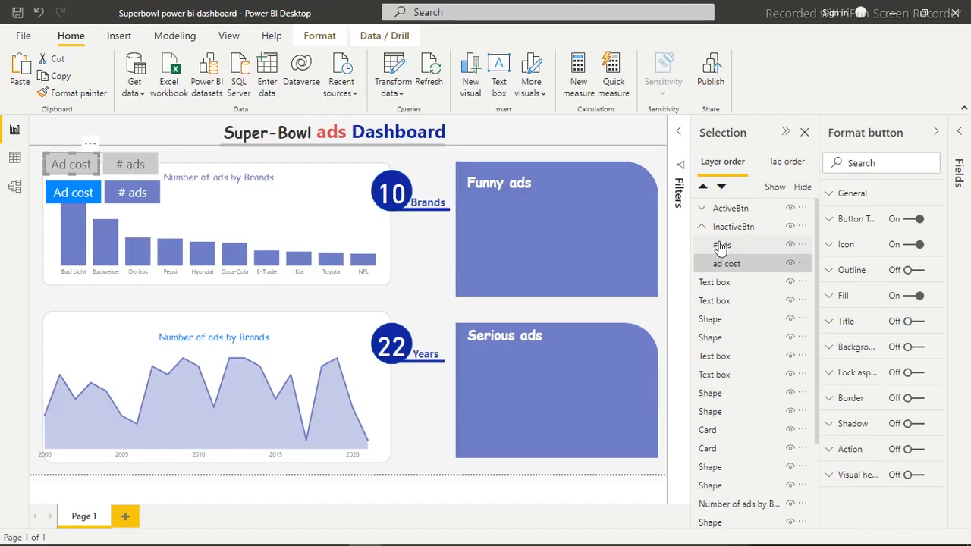
pyautogui.click(705, 233)
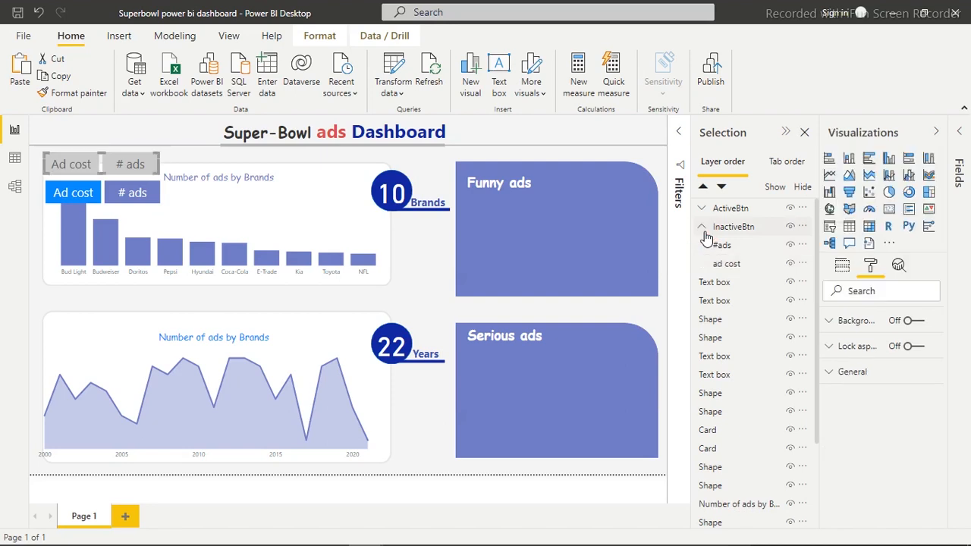
pyautogui.click(703, 232)
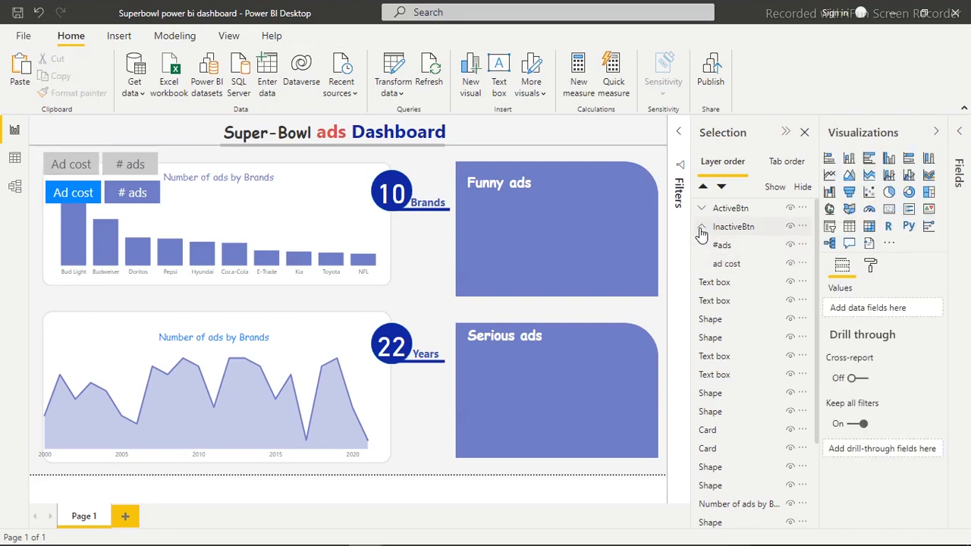
pyautogui.click(701, 227)
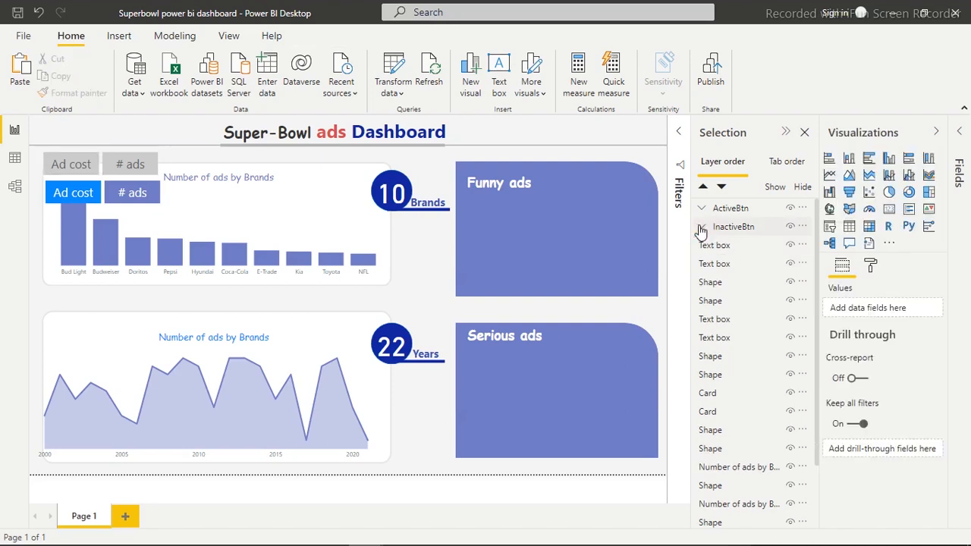
# - Collapse the Visualizations pane and shift the colored ActiveBtn group slightly left beneath the grey buttons
pyautogui.click(937, 133)
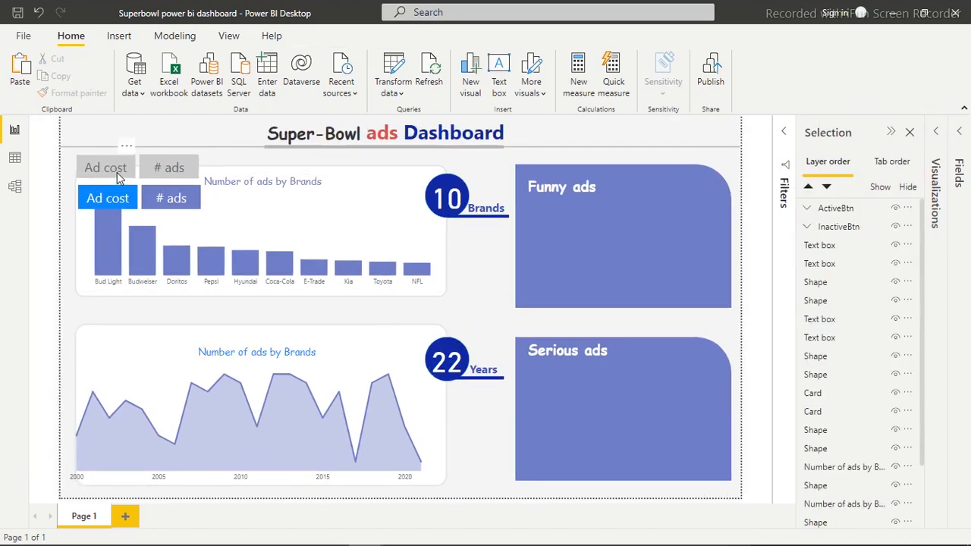
pyautogui.click(117, 177)
pyautogui.click(120, 206)
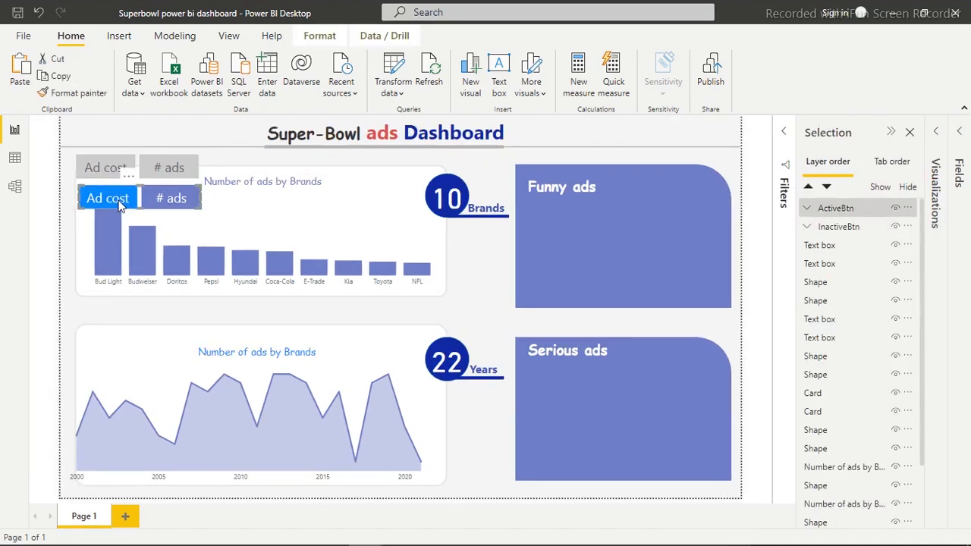
pyautogui.moveTo(120, 207); pyautogui.dragTo(111, 202)
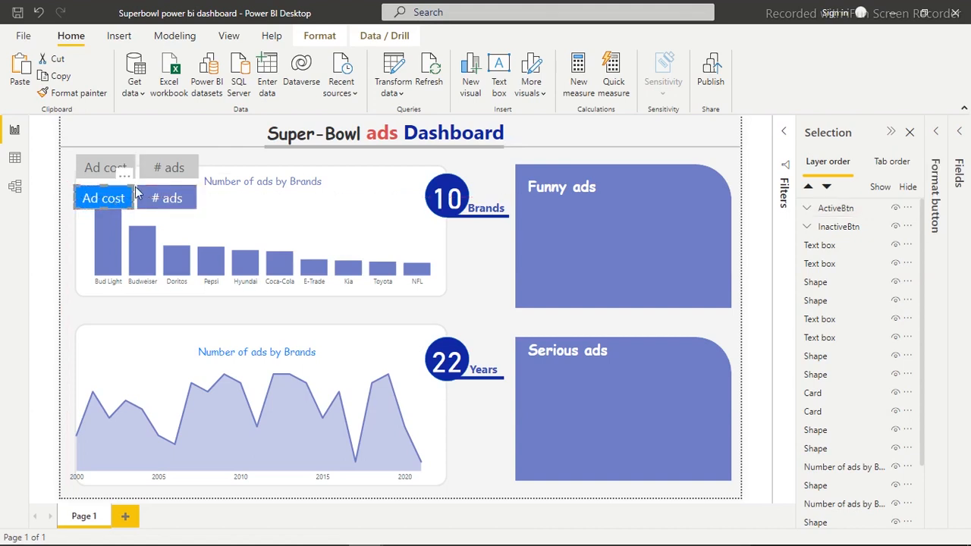
pyautogui.click(159, 173)
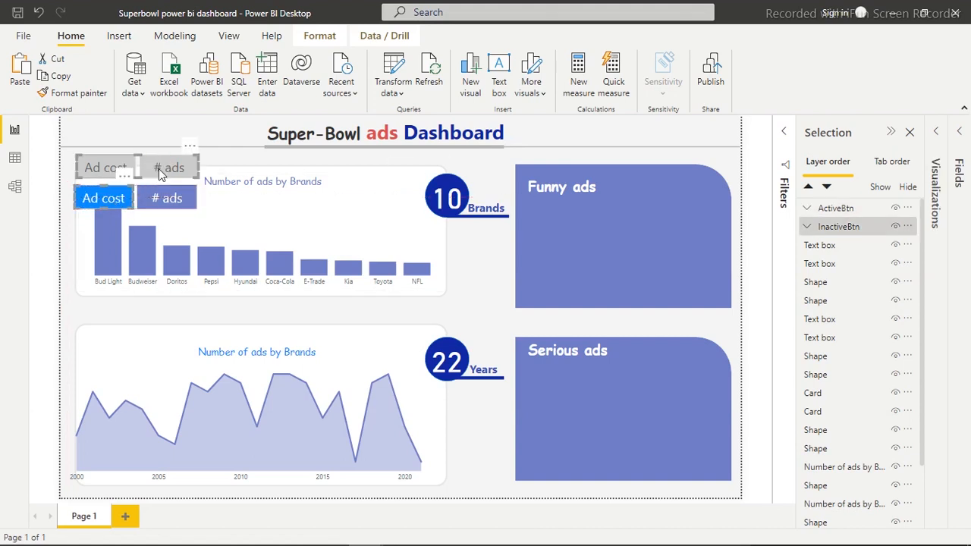
pyautogui.moveTo(160, 173)
pyautogui.mouseDown()
pyautogui.moveTo(220, 165)
pyautogui.moveTo(176, 172)
pyautogui.mouseUp()
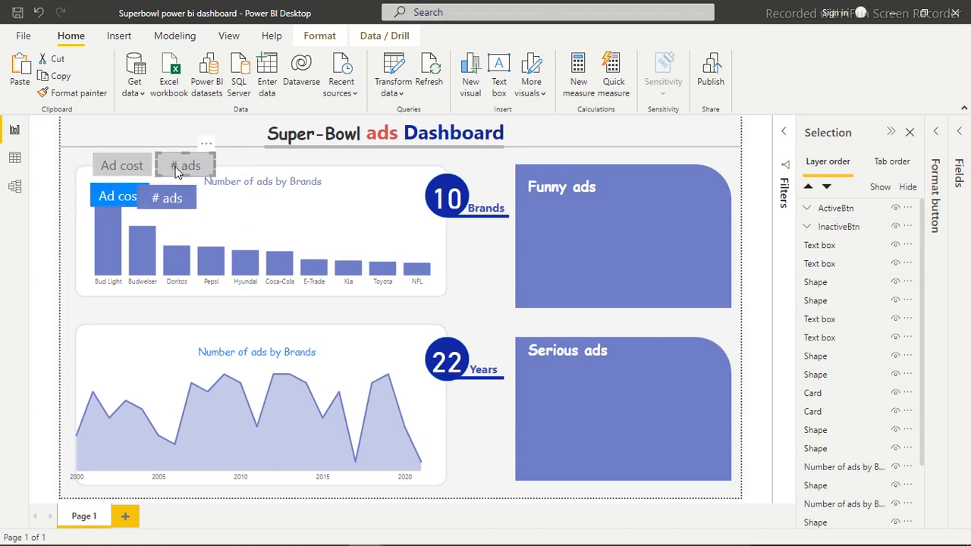
pyautogui.hotkey('ctrl', 'z')
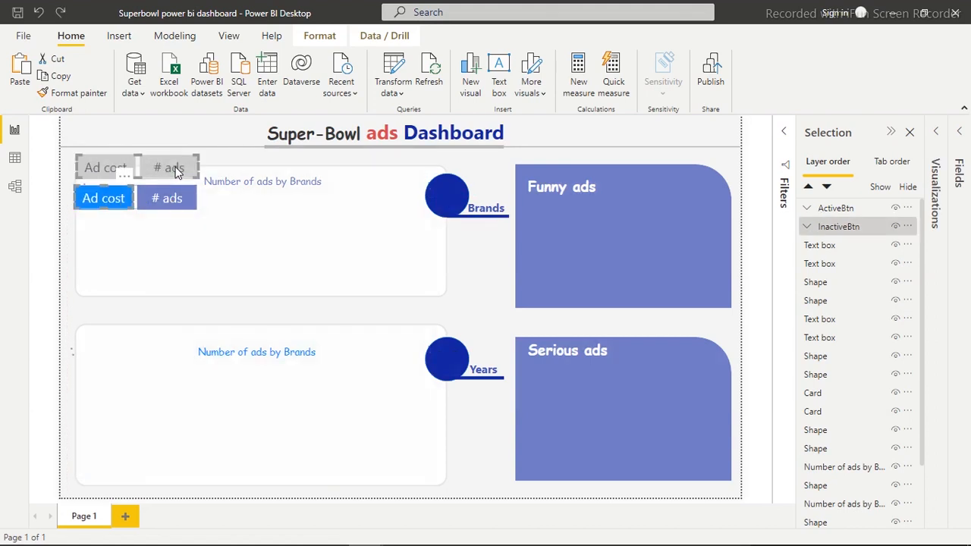
pyautogui.click(265, 164)
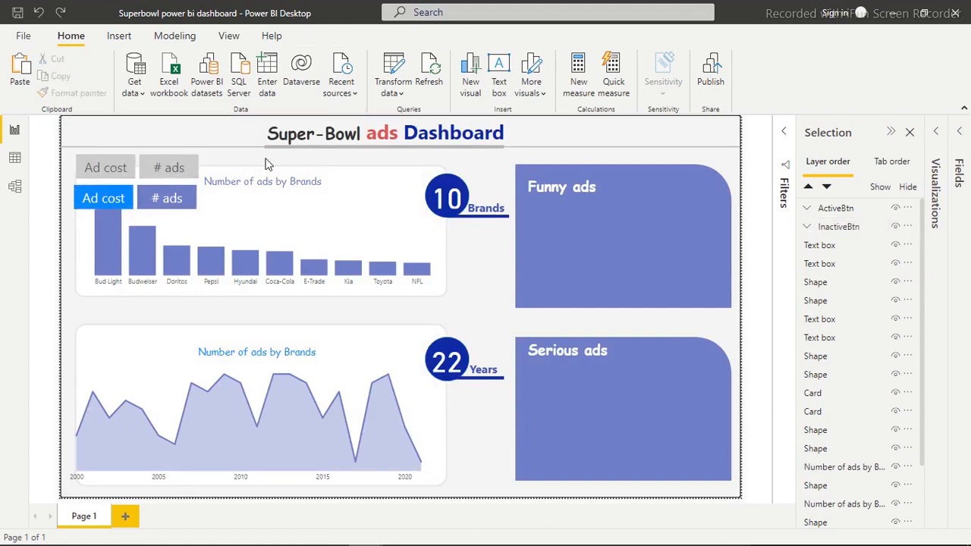
# - Select the InactiveBtn and ActiveBtn groups together and align their top edges
pyautogui.click(174, 174)
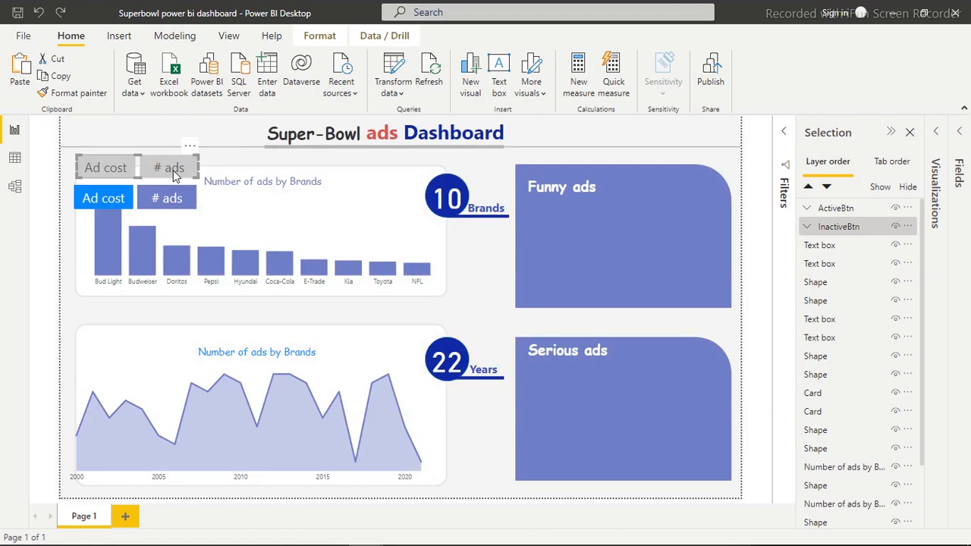
pyautogui.keyDown('ctrl'); pyautogui.click(168, 201); pyautogui.keyUp('ctrl')
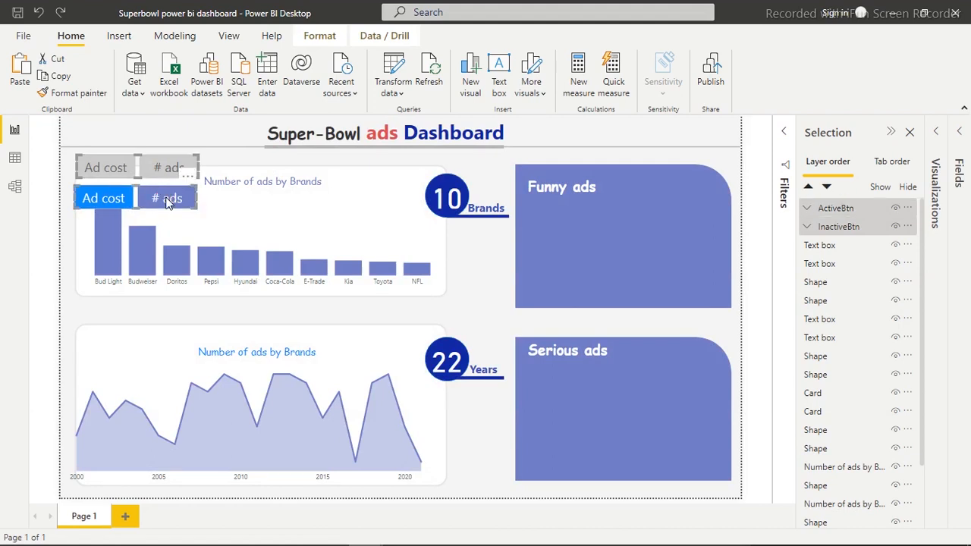
pyautogui.click(319, 37)
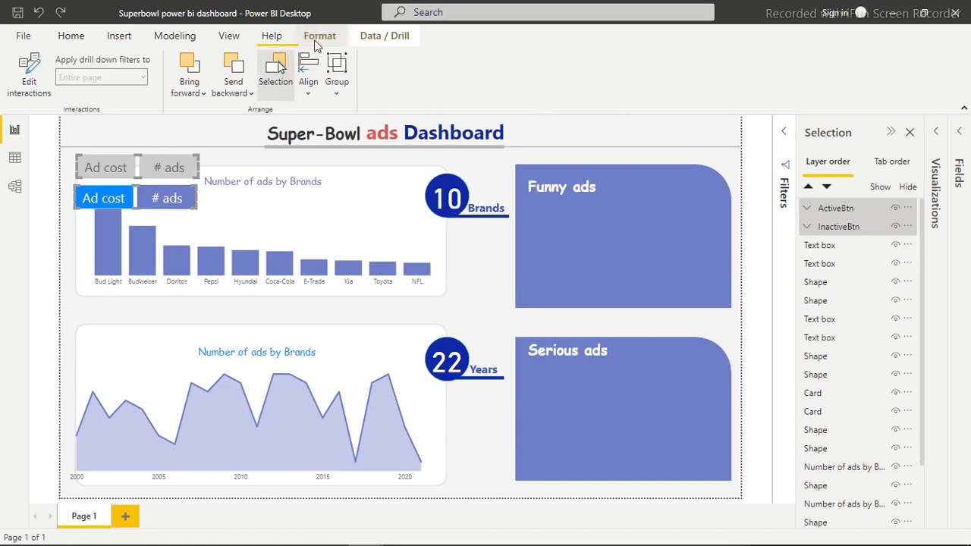
pyautogui.click(307, 98)
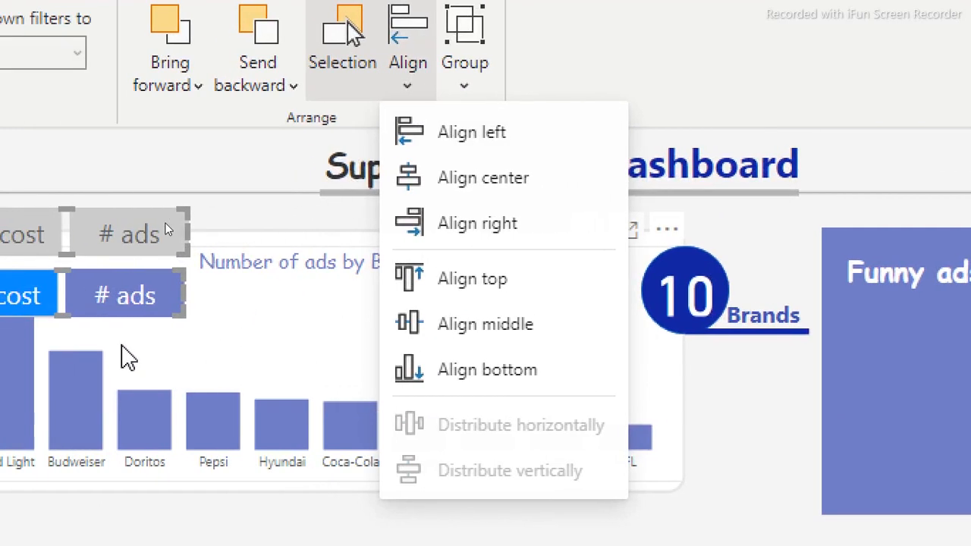
pyautogui.click(496, 300)
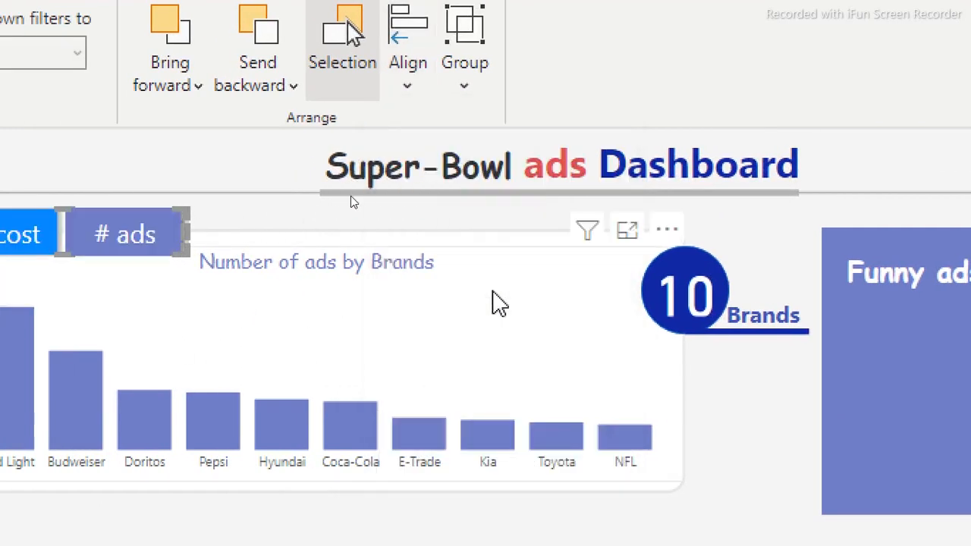
# - Align the two selected button groups by center and middle so they overlap, and clear the selection
pyautogui.click(407, 86)
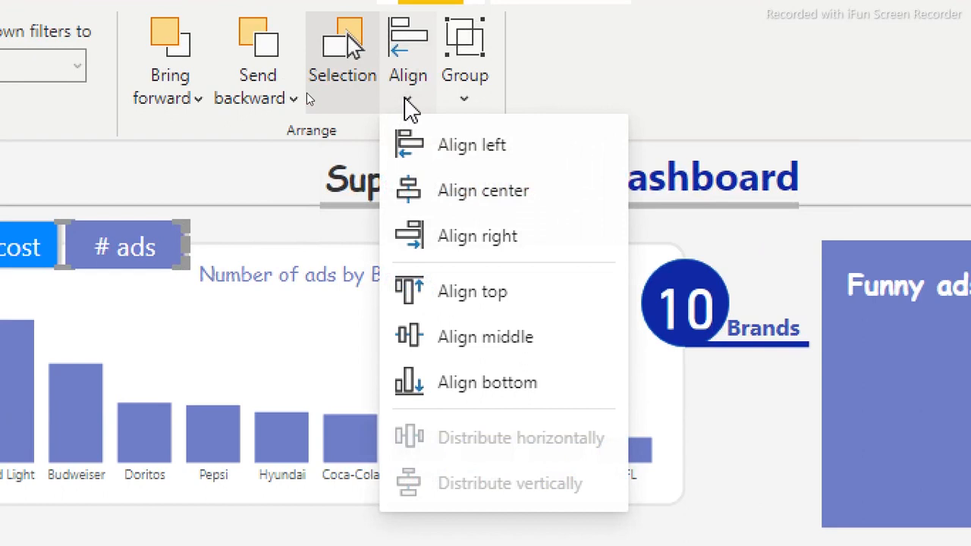
pyautogui.click(463, 190)
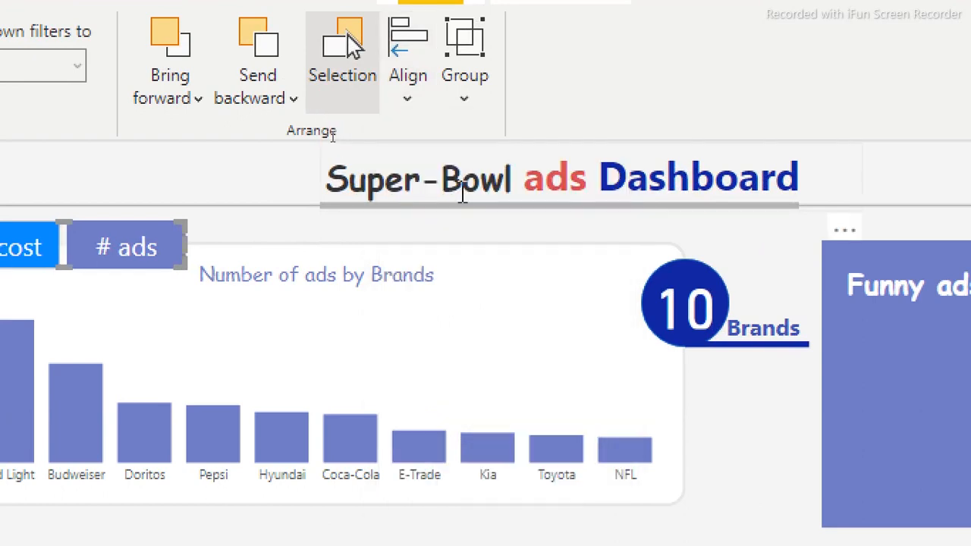
pyautogui.click(404, 92)
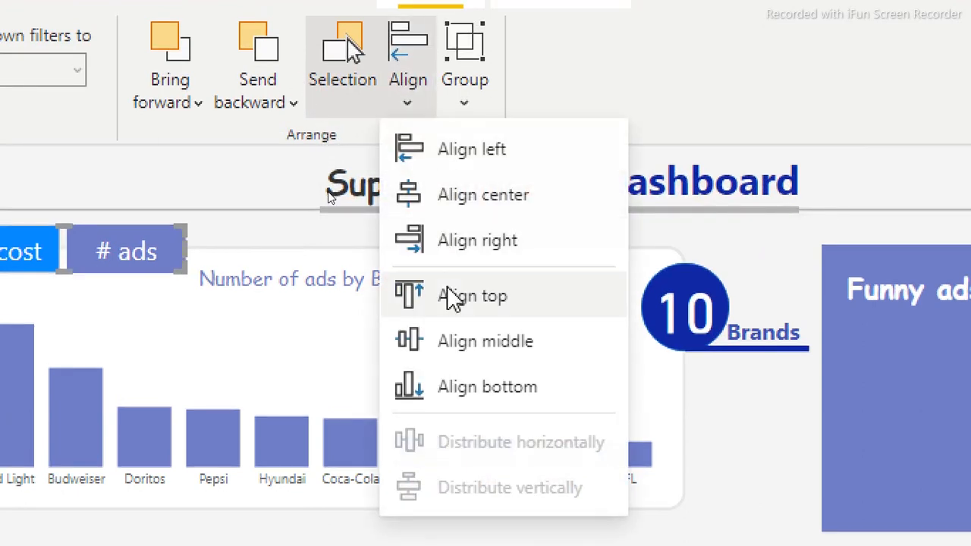
pyautogui.click(452, 339)
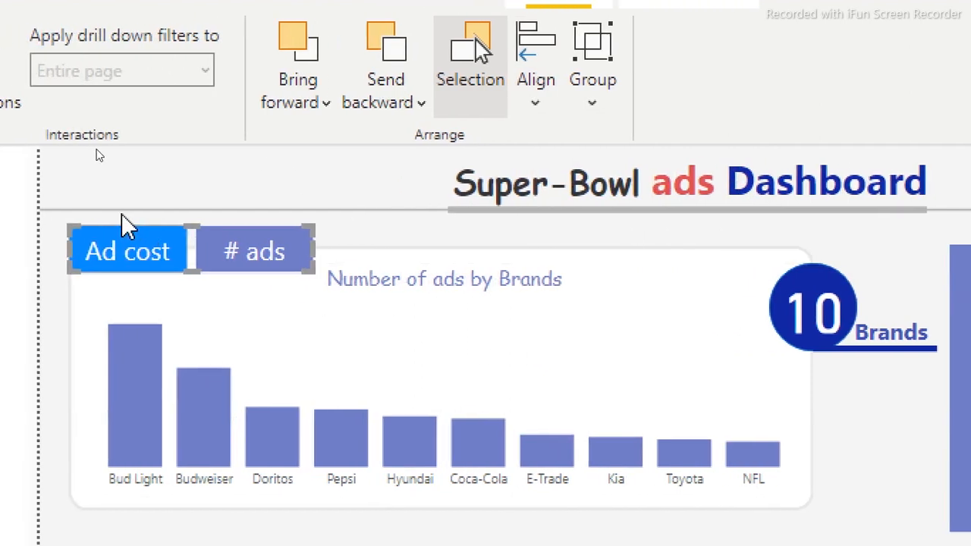
pyautogui.click(222, 155)
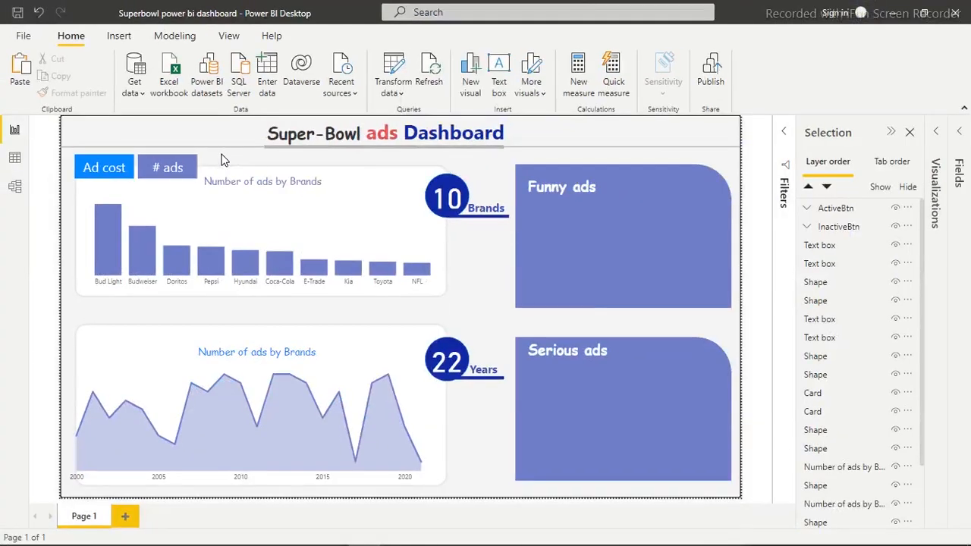
# - Duplicate the Number of ads by Brands column chart and place the copy slightly below the original
pyautogui.click(276, 216)
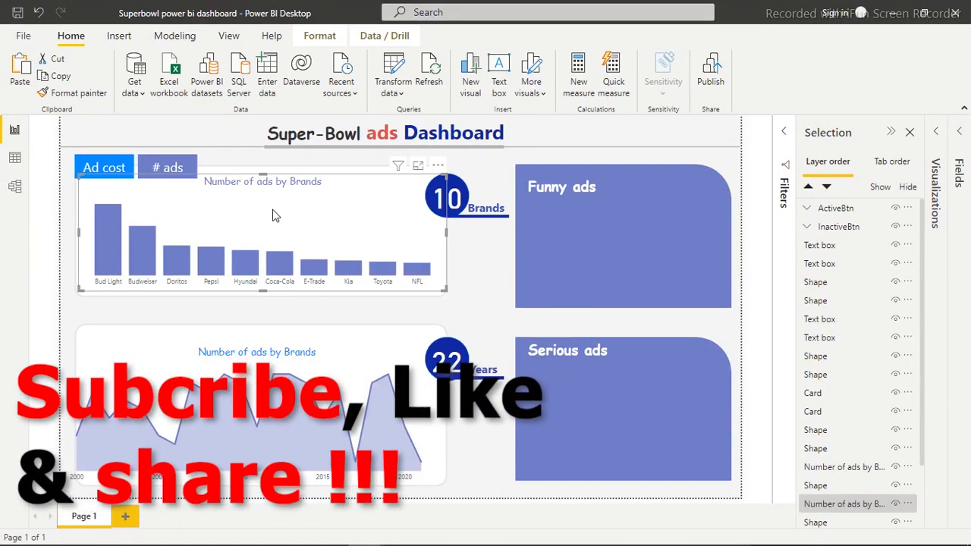
pyautogui.hotkey('ctrl', 'c')
pyautogui.hotkey('ctrl', 'v')
pyautogui.moveTo(275, 217); pyautogui.dragTo(281, 260)
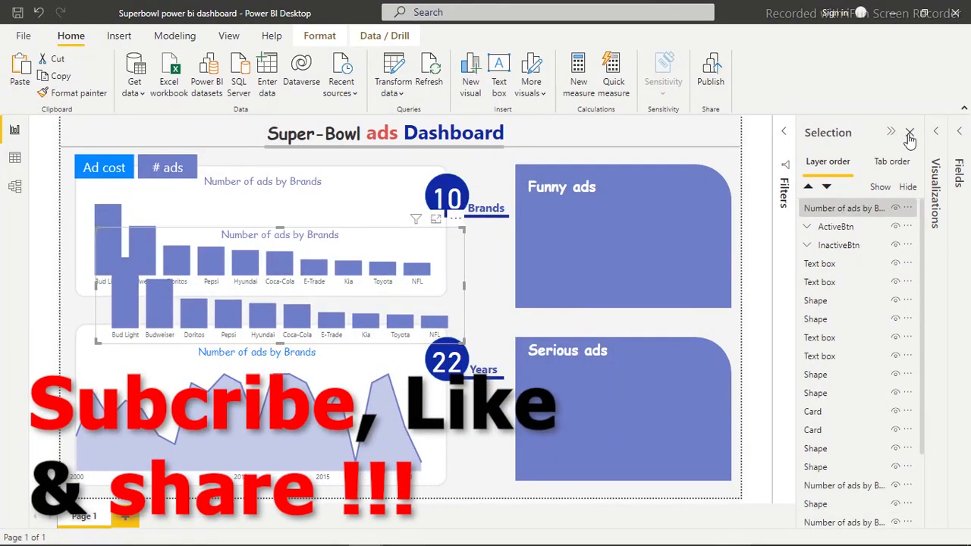
# - Close the Selection pane, expand the Measure Table in the field list and open its Total Records measure
pyautogui.click(909, 133)
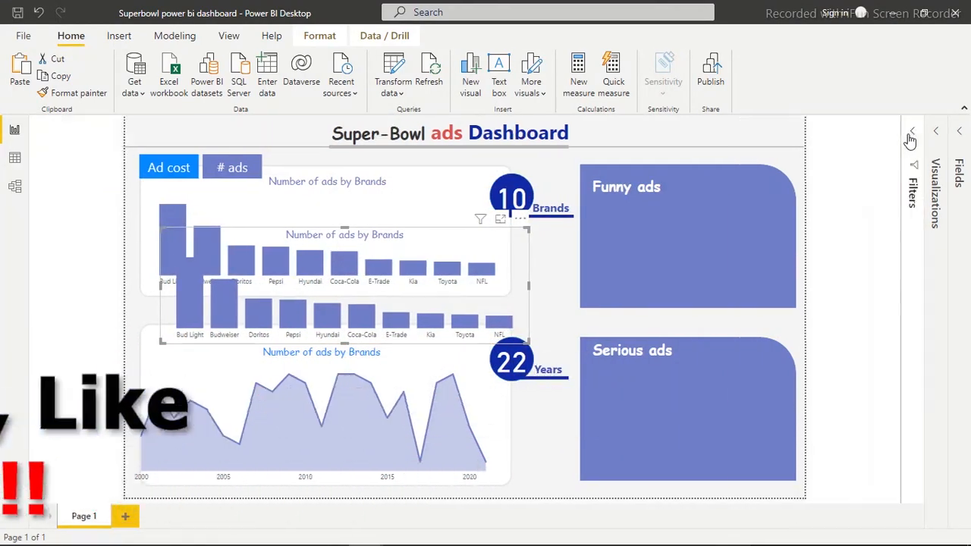
pyautogui.click(959, 134)
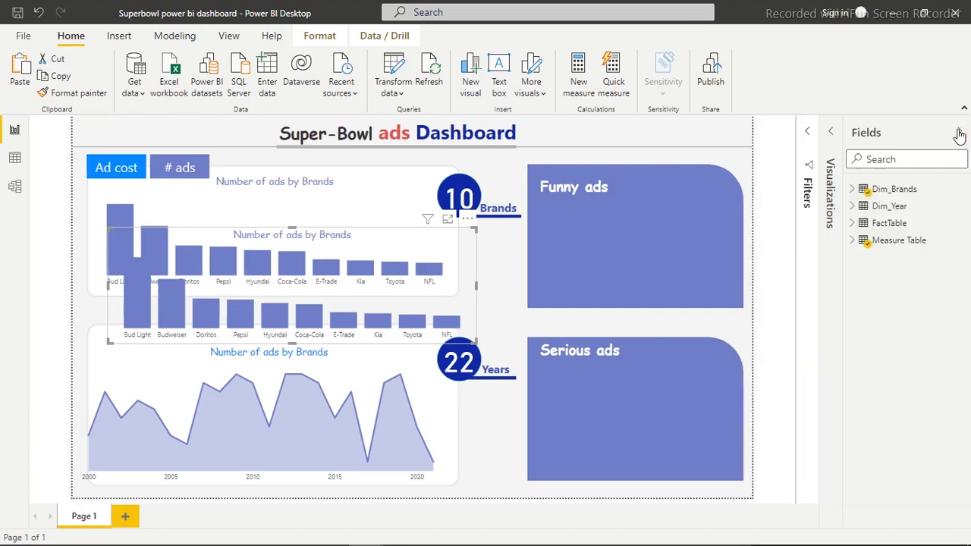
pyautogui.click(884, 244)
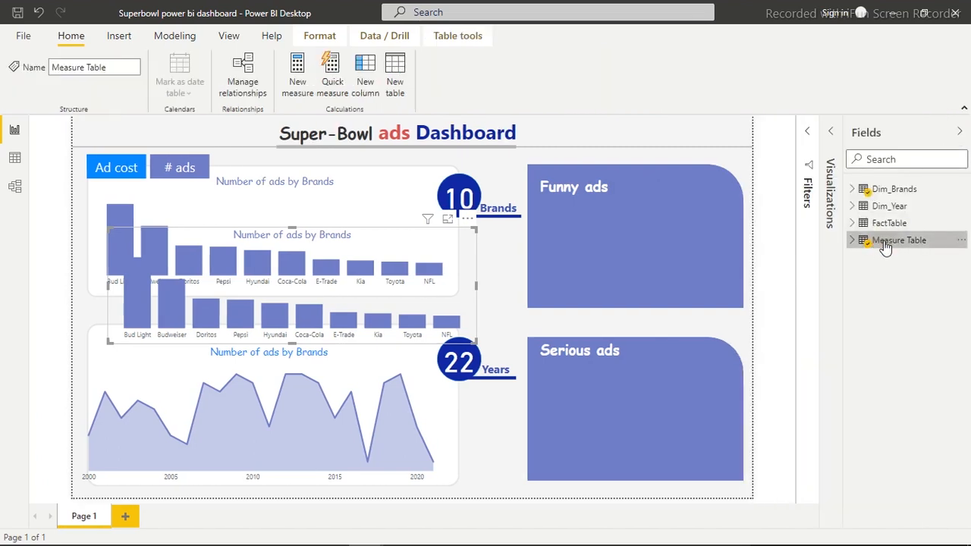
pyautogui.click(850, 240)
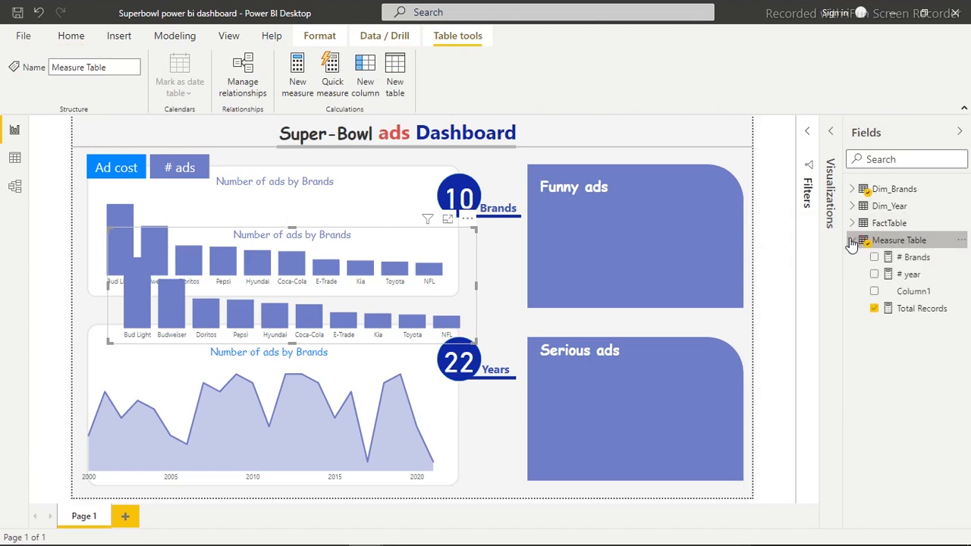
pyautogui.click(919, 313)
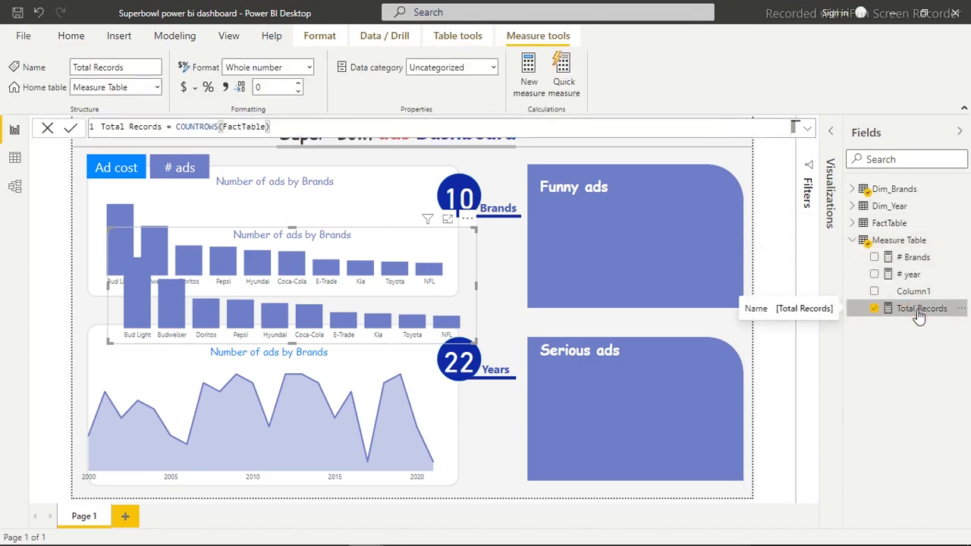
# - Examine the Estimated Cost column of FactTable in the data view and return to the report
pyautogui.click(16, 159)
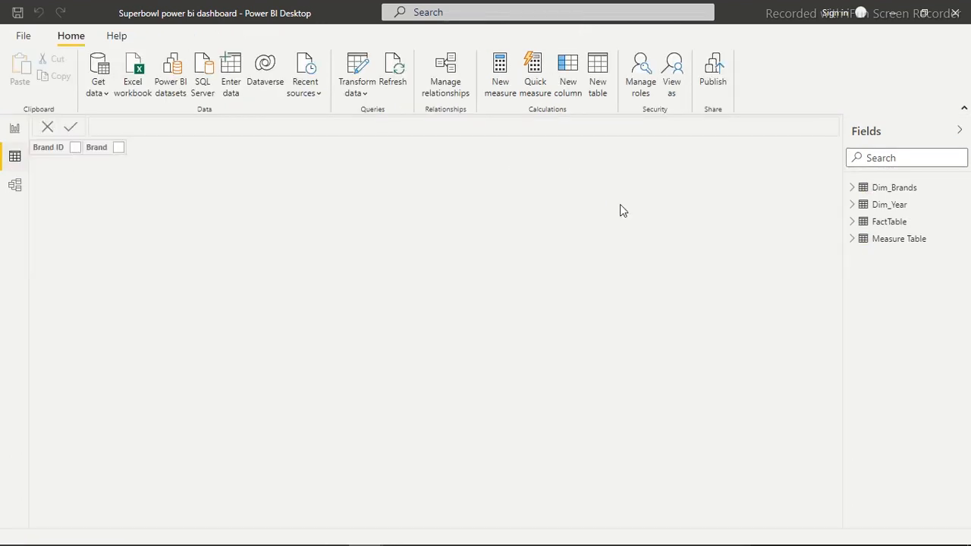
pyautogui.click(888, 225)
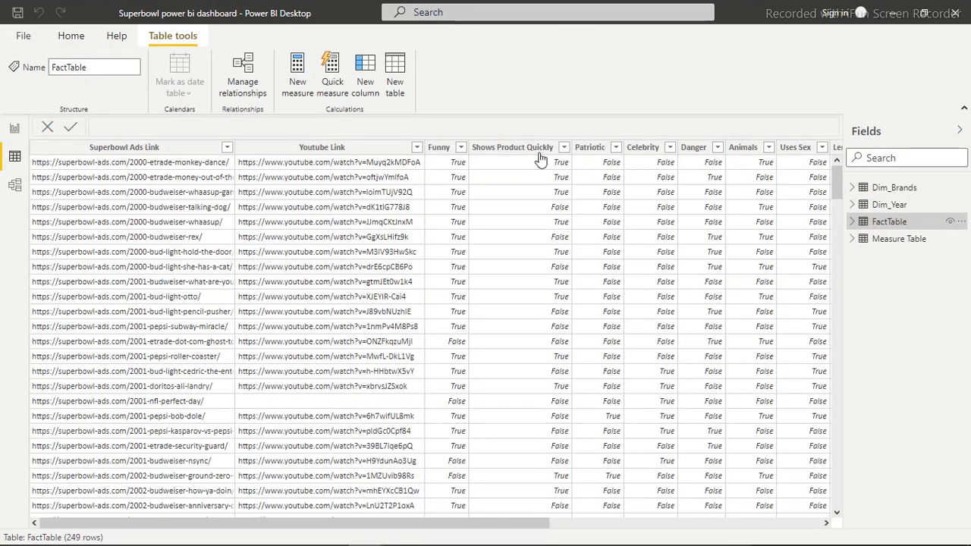
pyautogui.moveTo(427, 523); pyautogui.dragTo(741, 523)
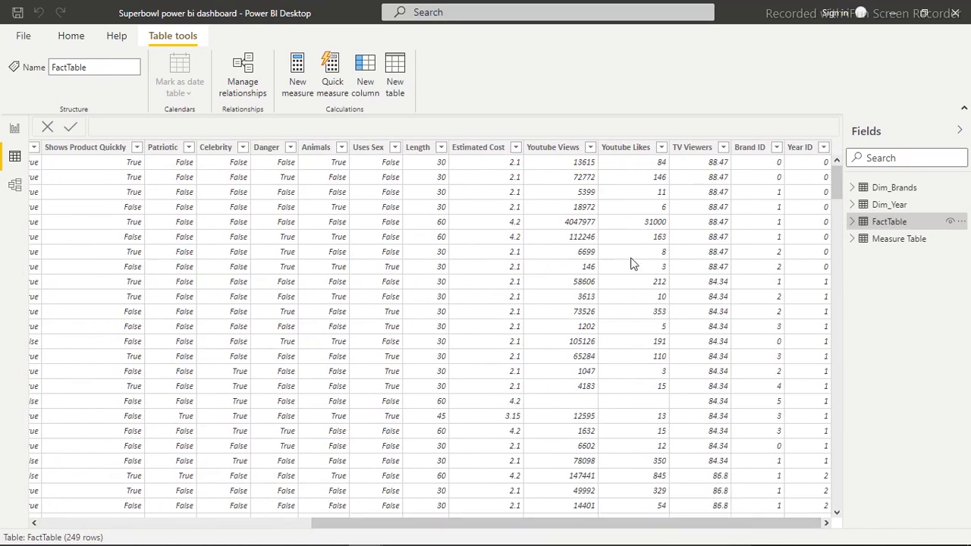
pyautogui.click(474, 156)
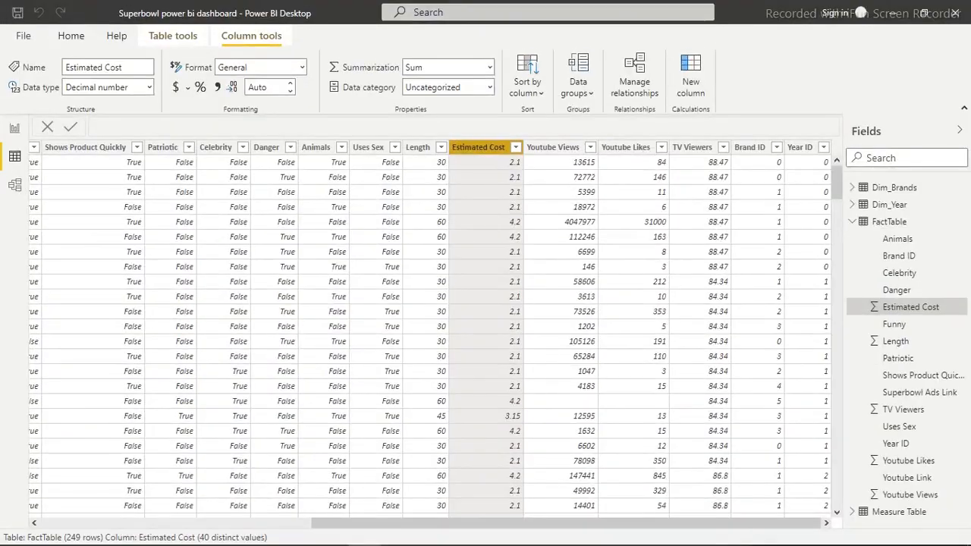
pyautogui.click(292, 531)
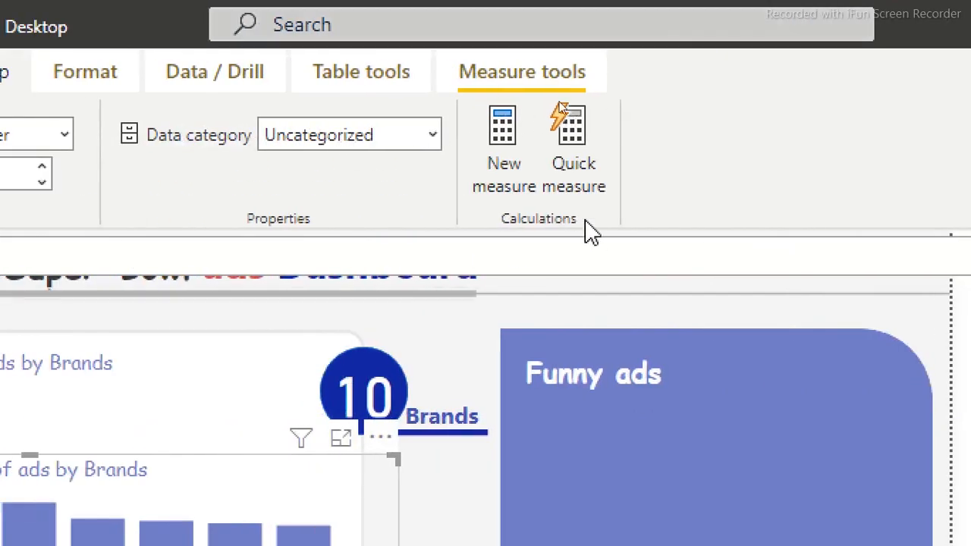
# - Create a measure in the Measure Table with the formula Ad cost = SUM(FactTable[Estimated Cost])
pyautogui.click(510, 154)
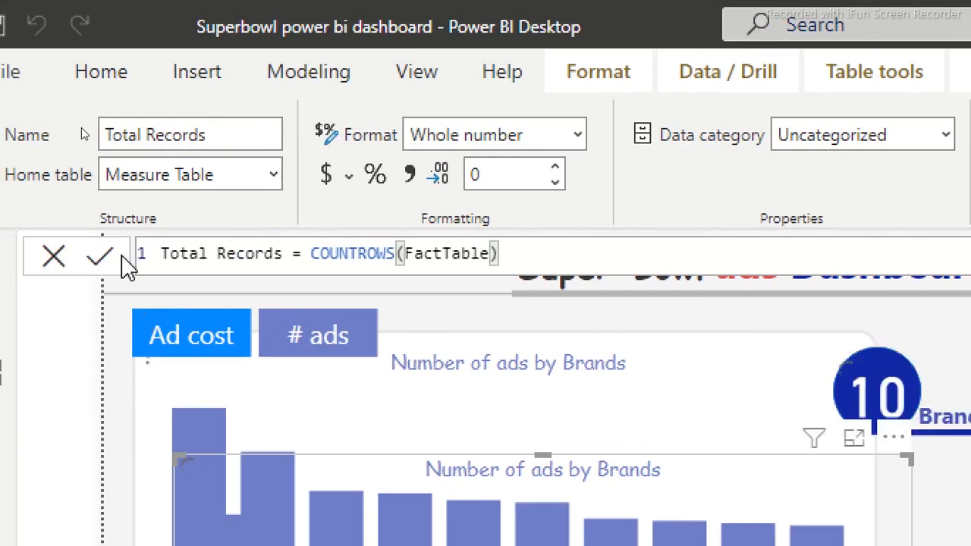
pyautogui.write(';')
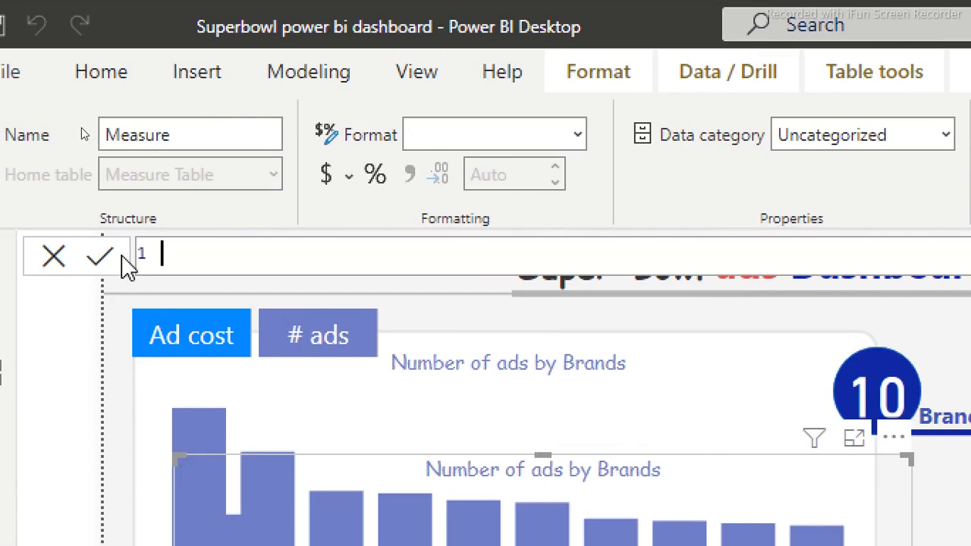
pyautogui.write('Ads')
pyautogui.press('BackSpace')
pyautogui.write('coas')
pyautogui.press('BackSpace')
pyautogui.press('BackSpace')
pyautogui.write('st')
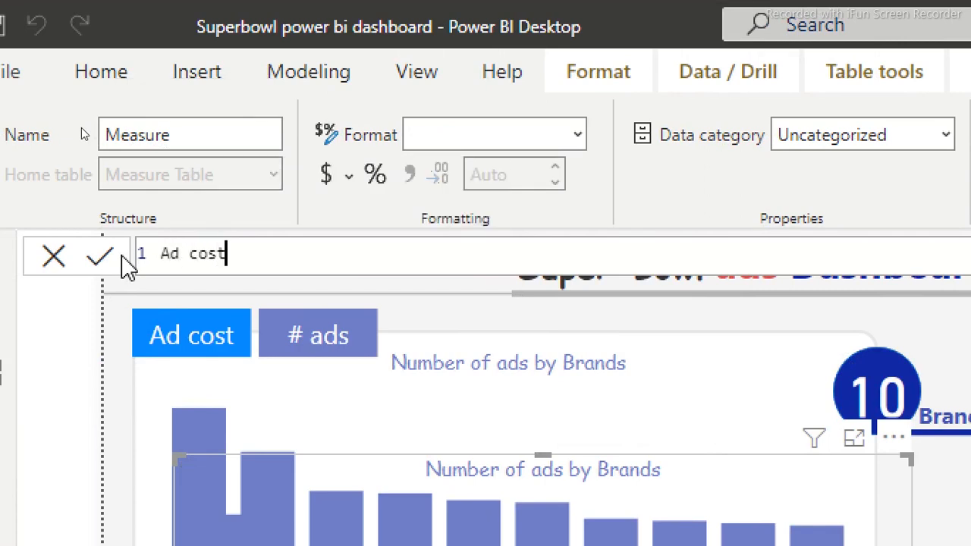
pyautogui.write('=sum')
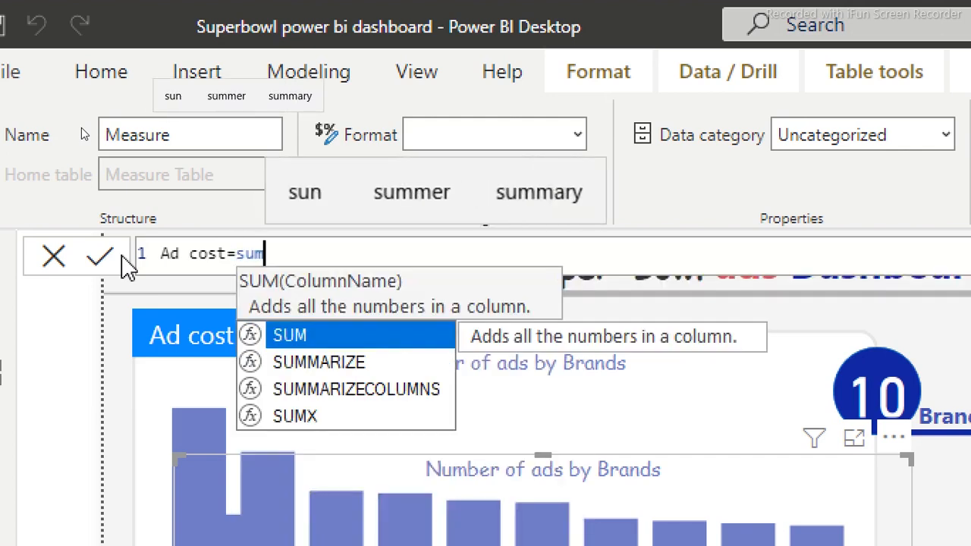
pyautogui.press('Tab')
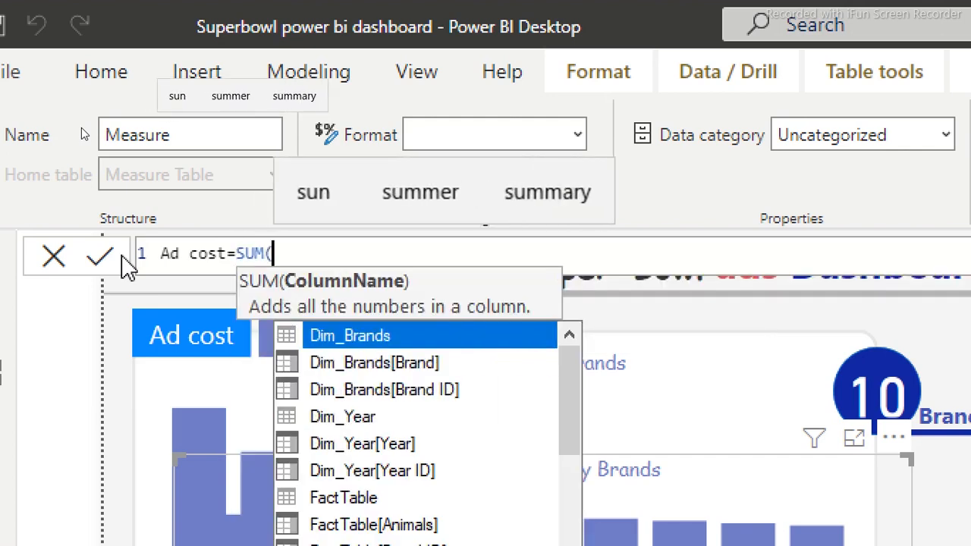
pyautogui.write('est')
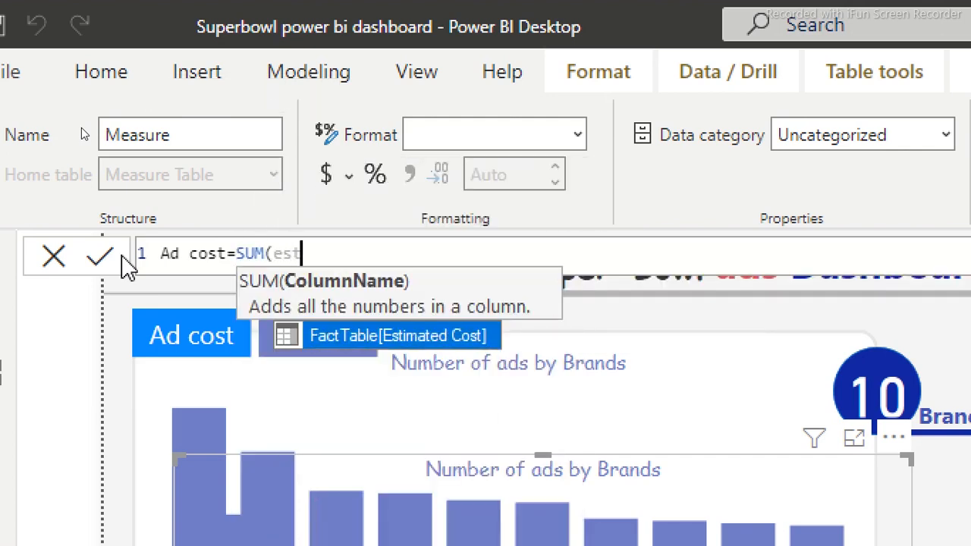
pyautogui.press('Tab')
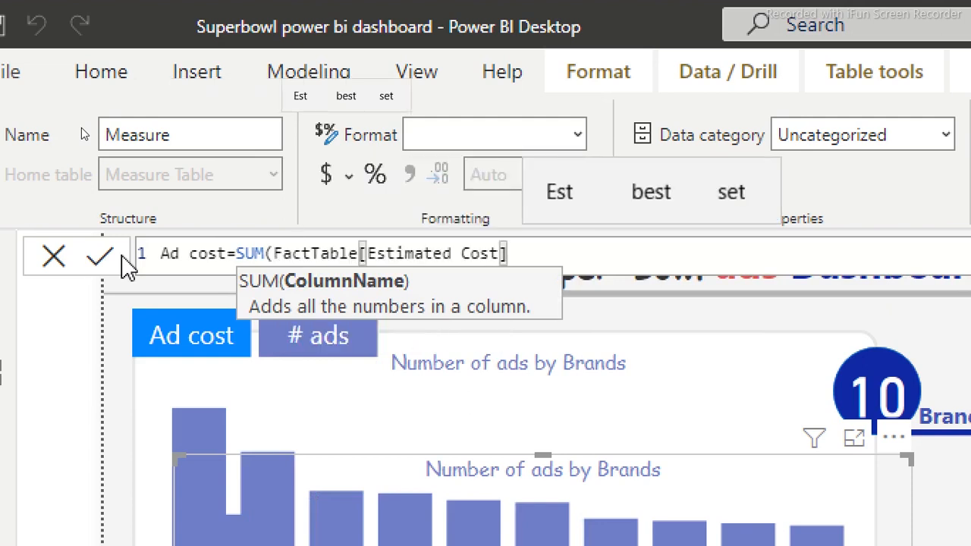
pyautogui.write(')')
pyautogui.click(121, 257)
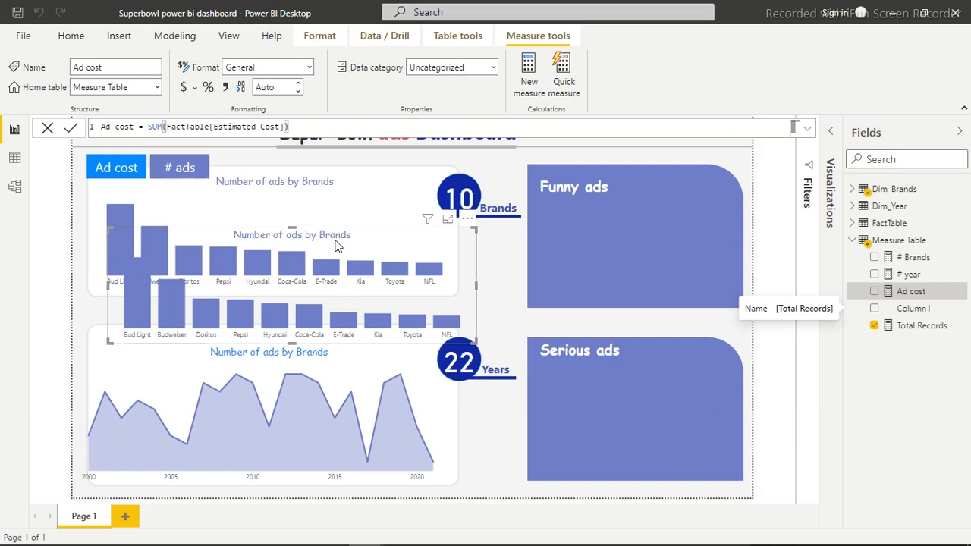
# - Replace Total Records with the Ad cost measure as the value of the duplicated column chart
pyautogui.click(834, 134)
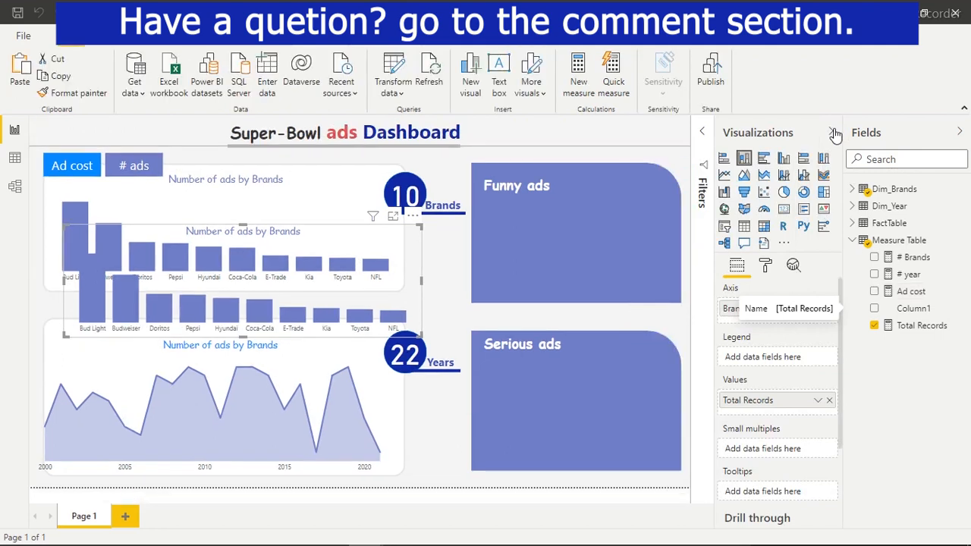
pyautogui.click(830, 400)
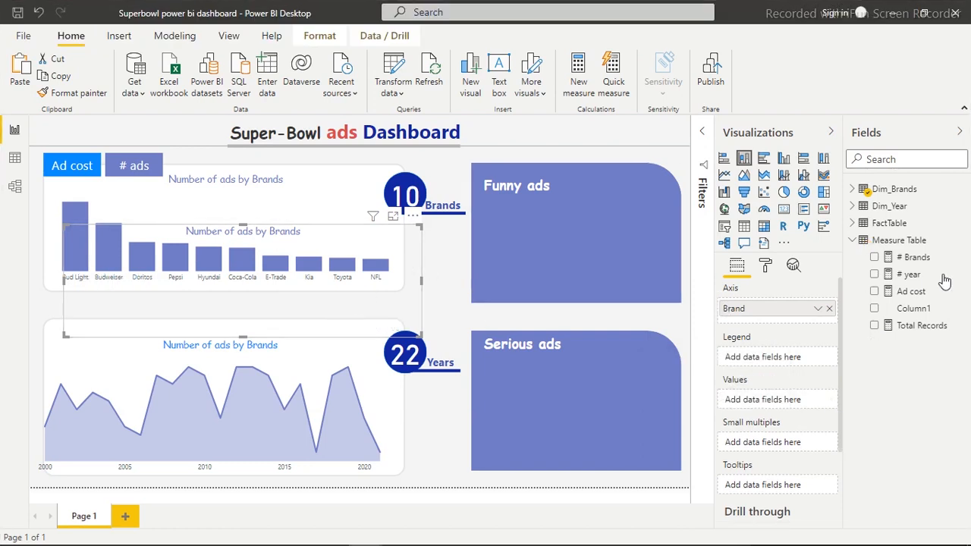
pyautogui.click(875, 292)
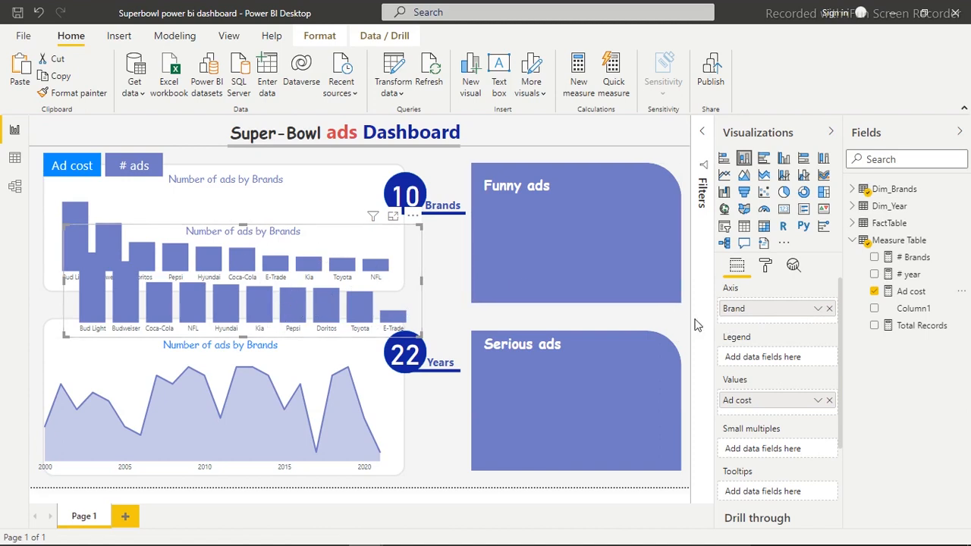
# - Set the duplicated chart's default data color to the same bright blue as the Ad cost button
pyautogui.click(767, 270)
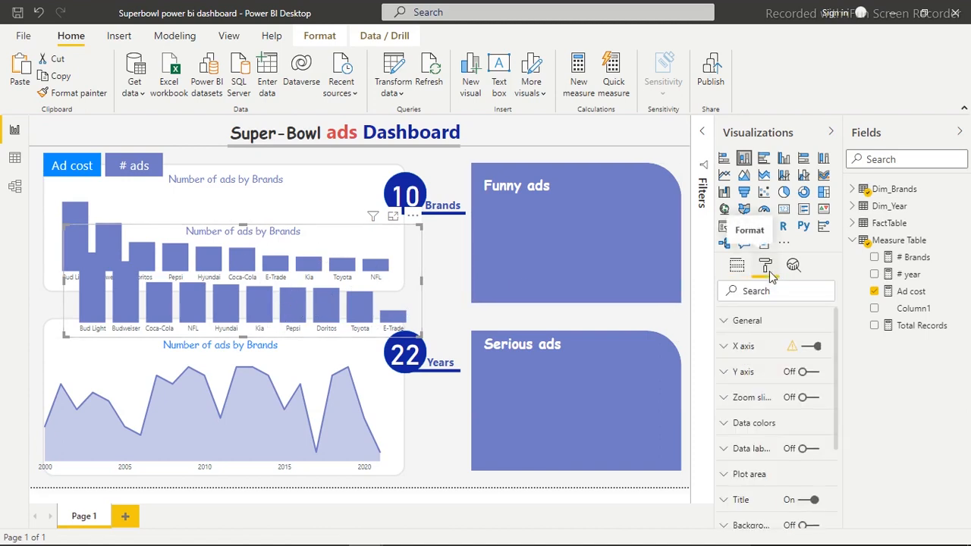
pyautogui.click(725, 425)
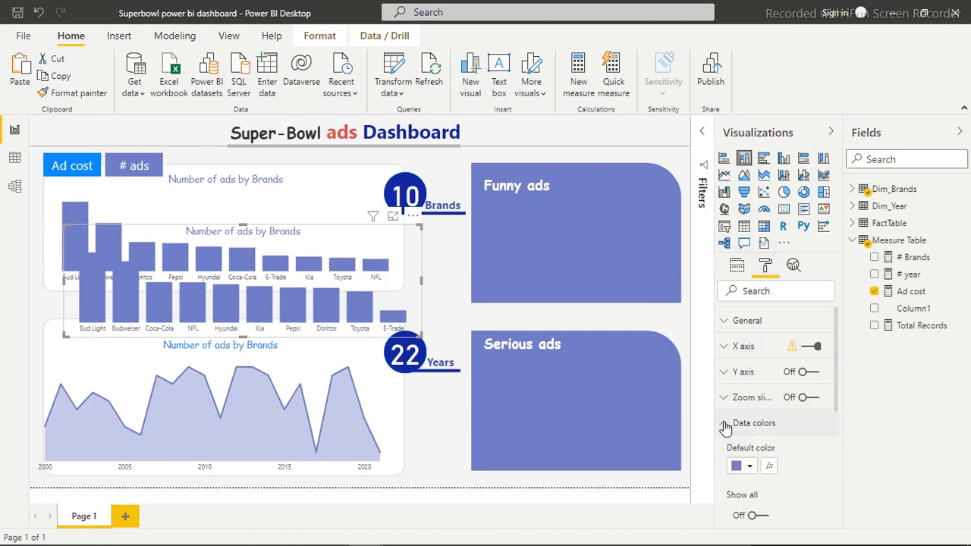
pyautogui.click(748, 468)
pyautogui.click(750, 401)
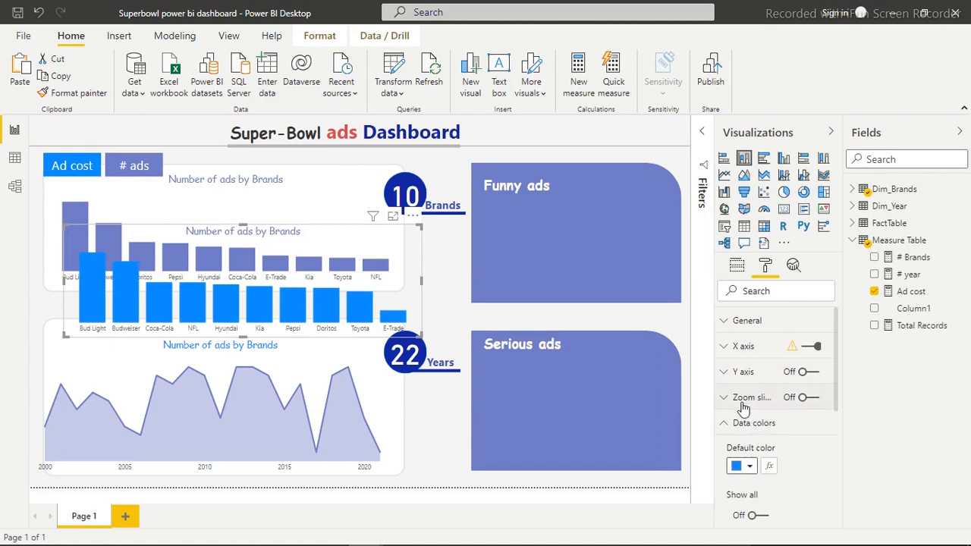
pyautogui.click(726, 423)
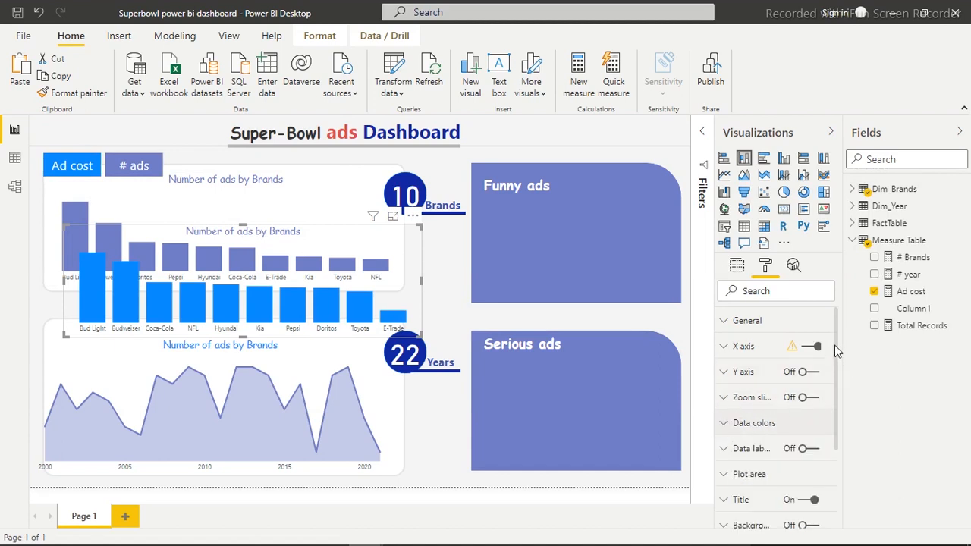
# - Change the title text of the blue column chart to "Estimated ad cost"
pyautogui.moveTo(837, 339); pyautogui.dragTo(834, 434)
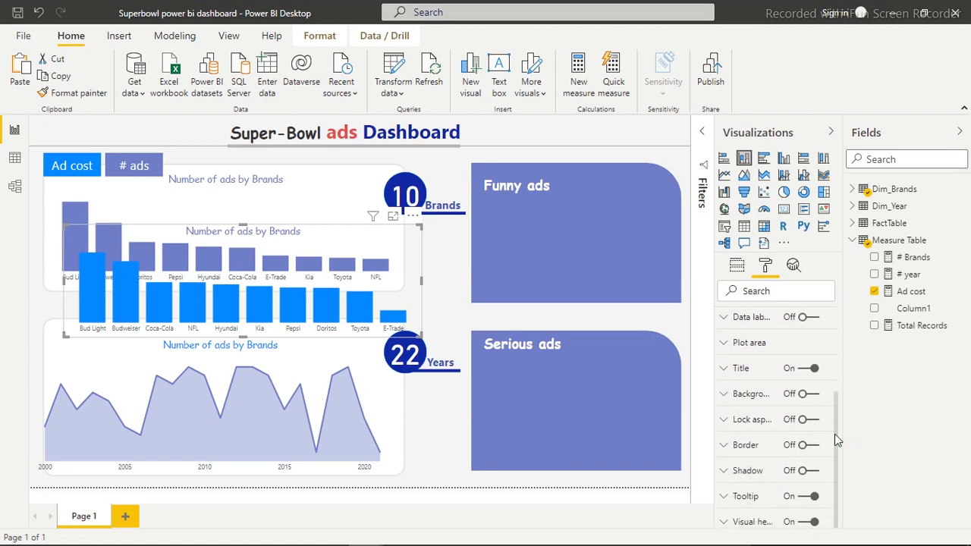
pyautogui.click(740, 370)
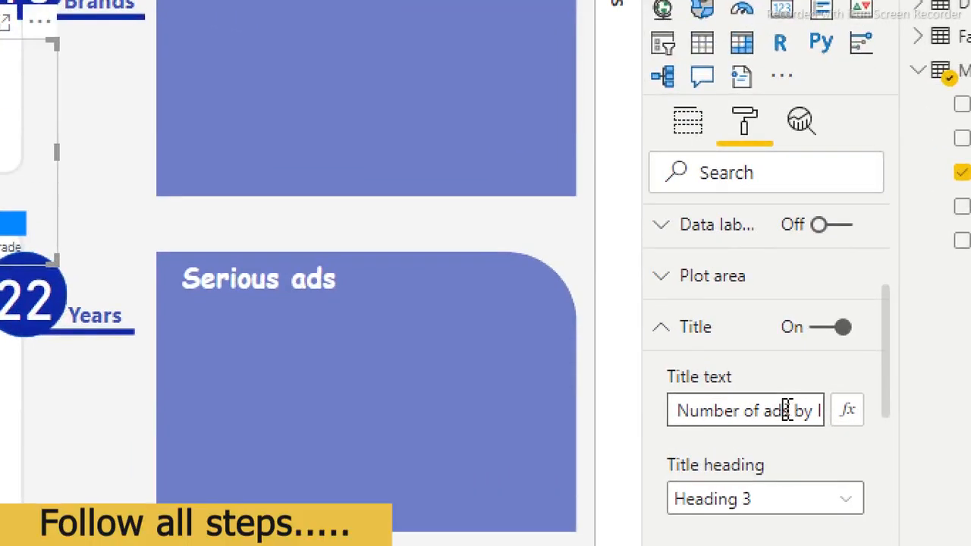
pyautogui.tripleClick(786, 410)
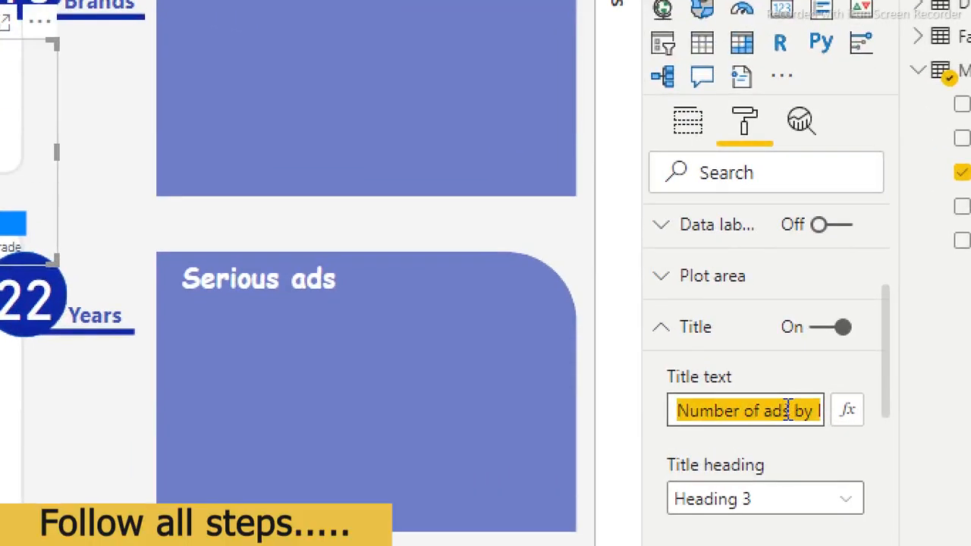
pyautogui.write('Estimated A')
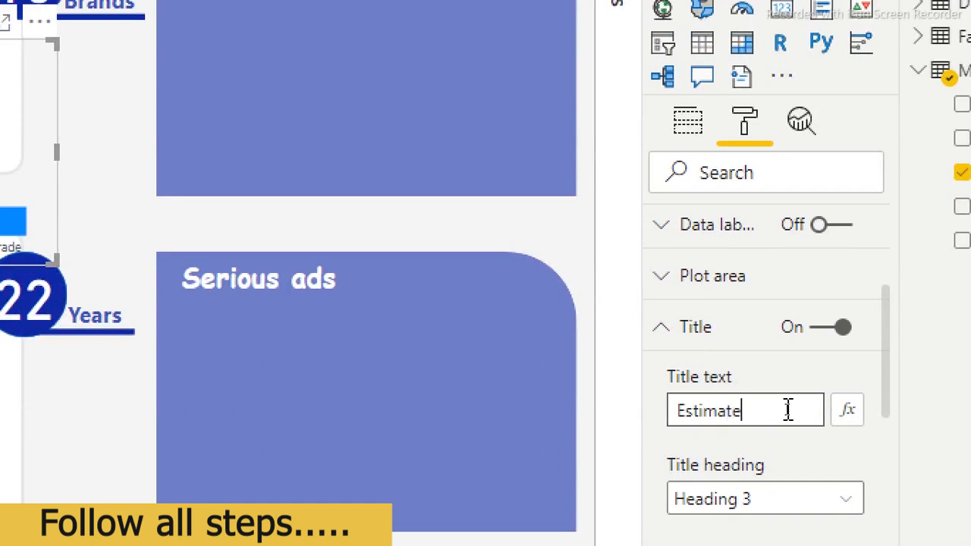
pyautogui.write('d')
pyautogui.press('BackSpace')
pyautogui.press('BackSpace')
pyautogui.write('ad cost')
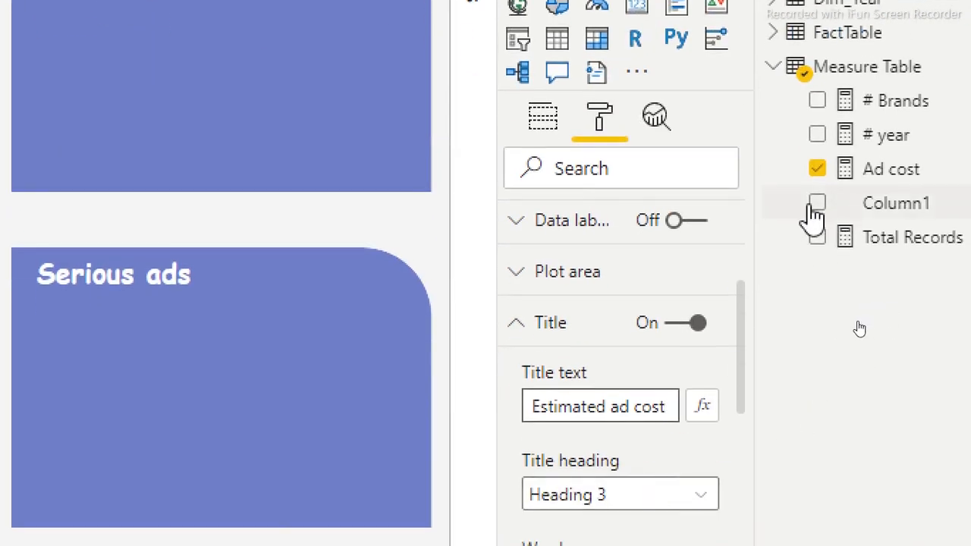
# - Color the chart's title bright blue, move the chart slightly lower and collapse the Visualizations pane
pyautogui.moveTo(741, 339); pyautogui.dragTo(736, 444)
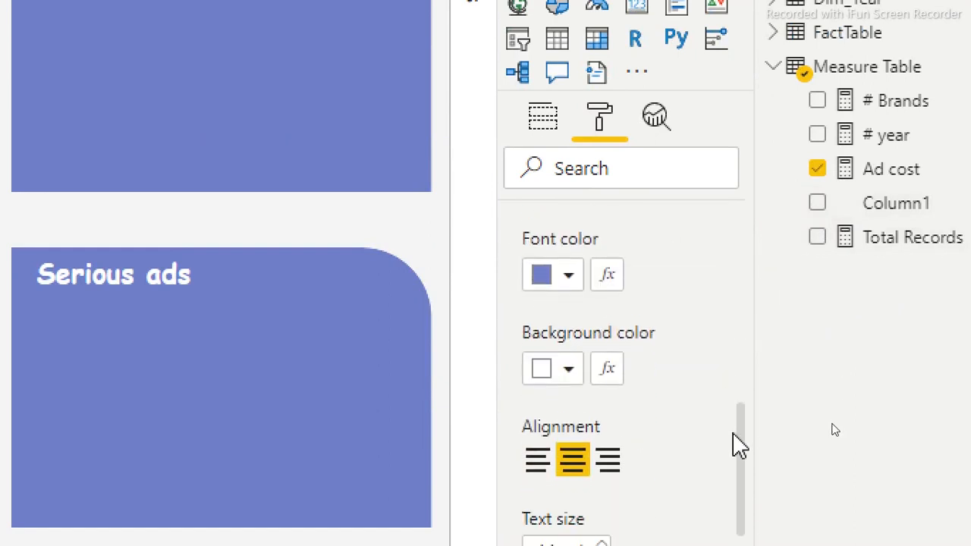
pyautogui.click(561, 275)
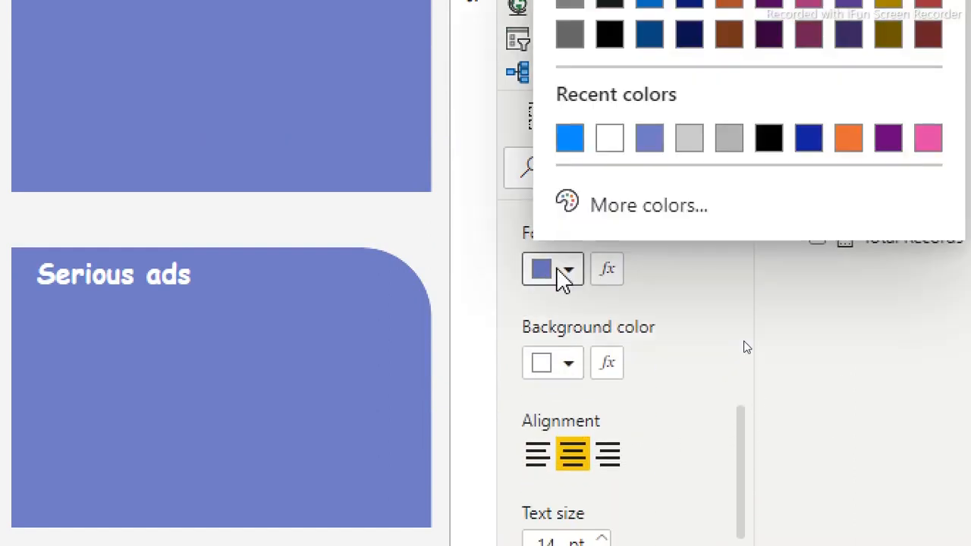
pyautogui.click(571, 141)
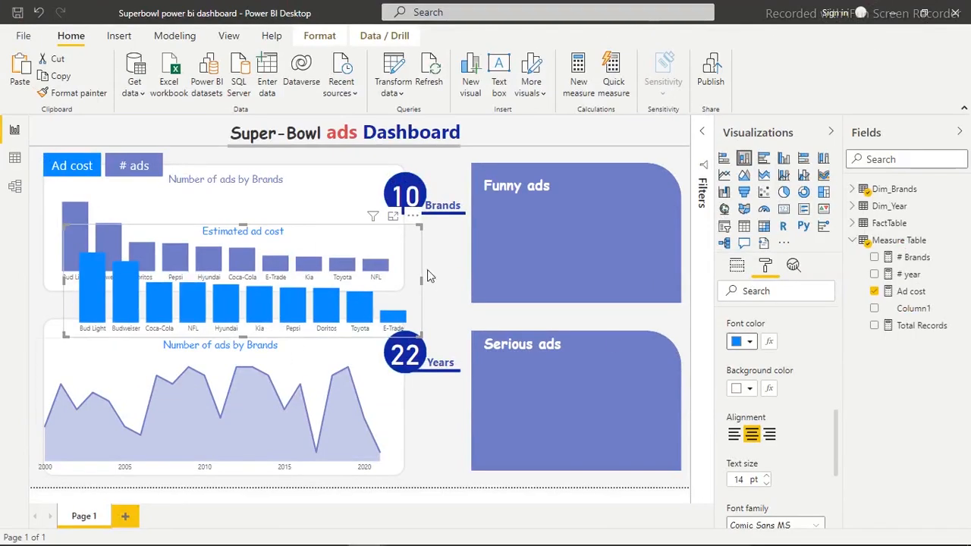
pyautogui.moveTo(349, 240); pyautogui.dragTo(341, 274)
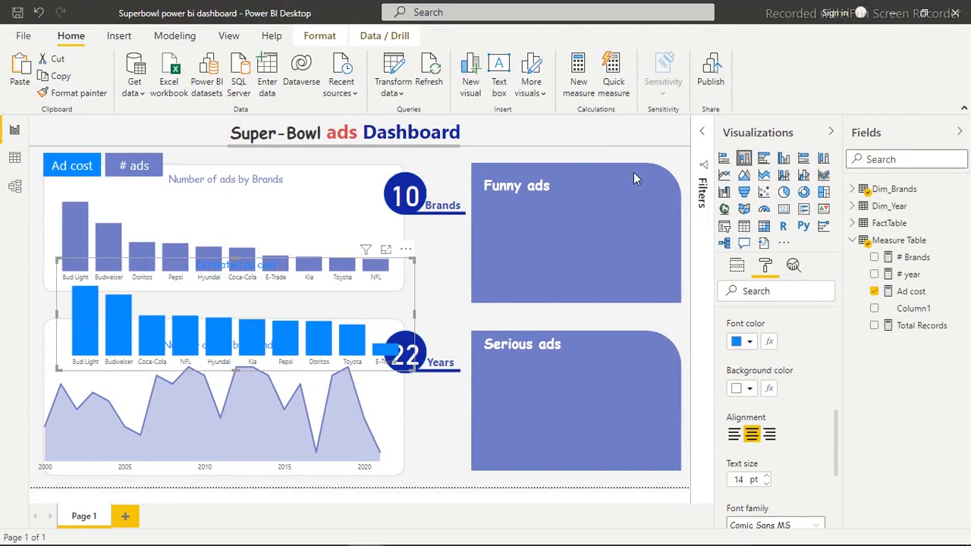
pyautogui.click(830, 133)
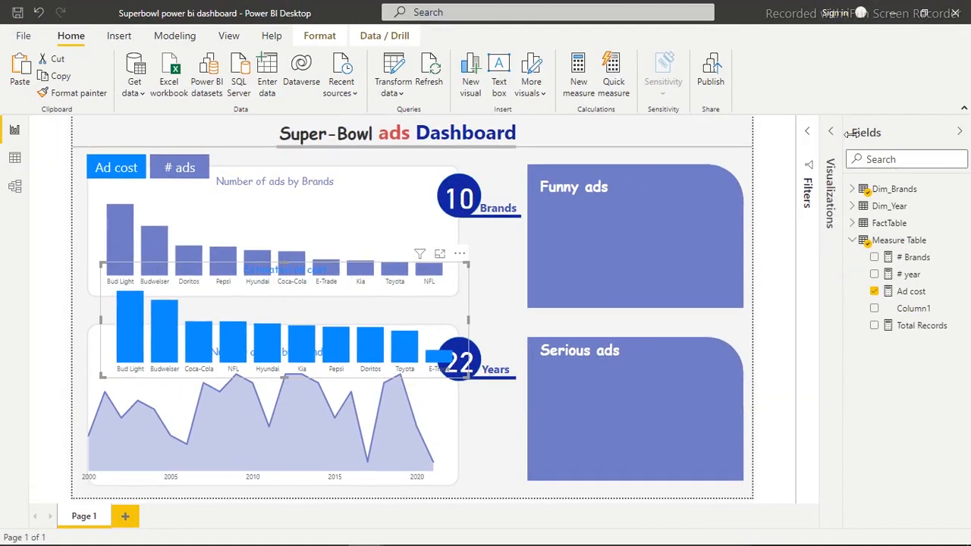
# - Collapse the Fields pane, show the Selection pane and move the Number of ads by Brands column chart up to the front layers
pyautogui.click(959, 134)
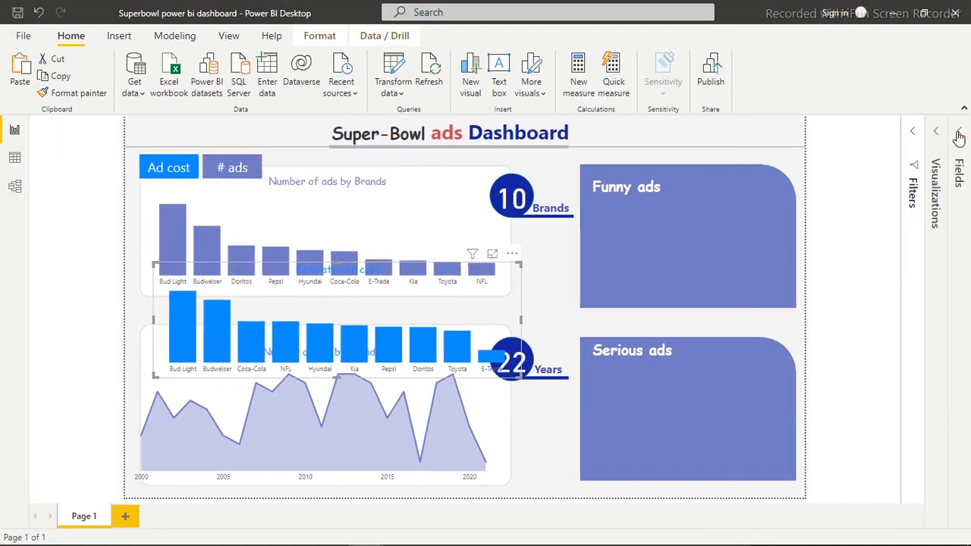
pyautogui.click(330, 38)
pyautogui.click(276, 66)
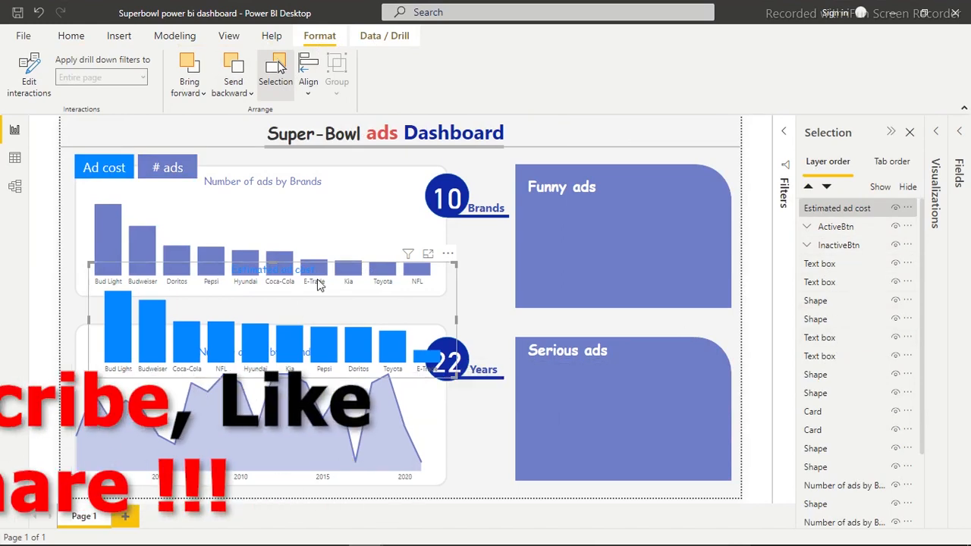
pyautogui.click(334, 213)
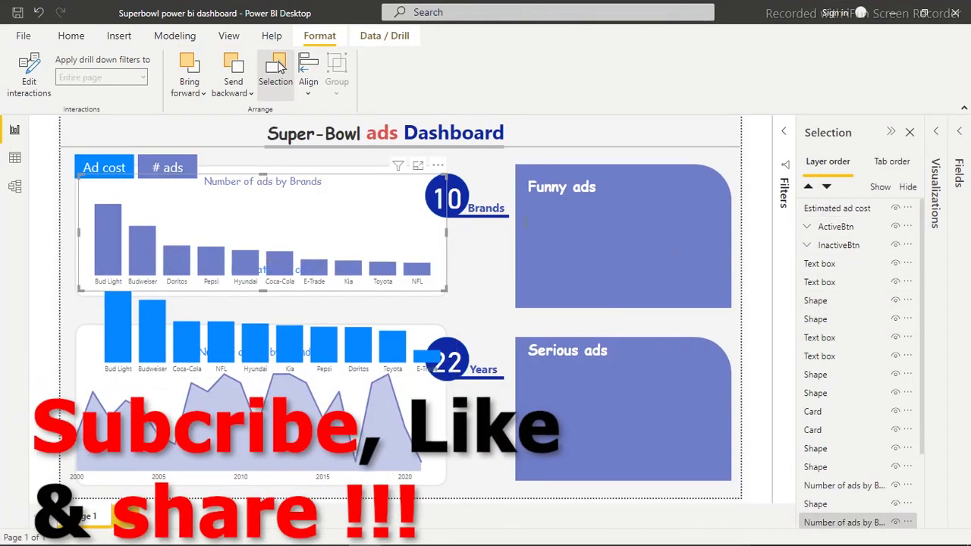
pyautogui.scroll(-3, 920, 330)
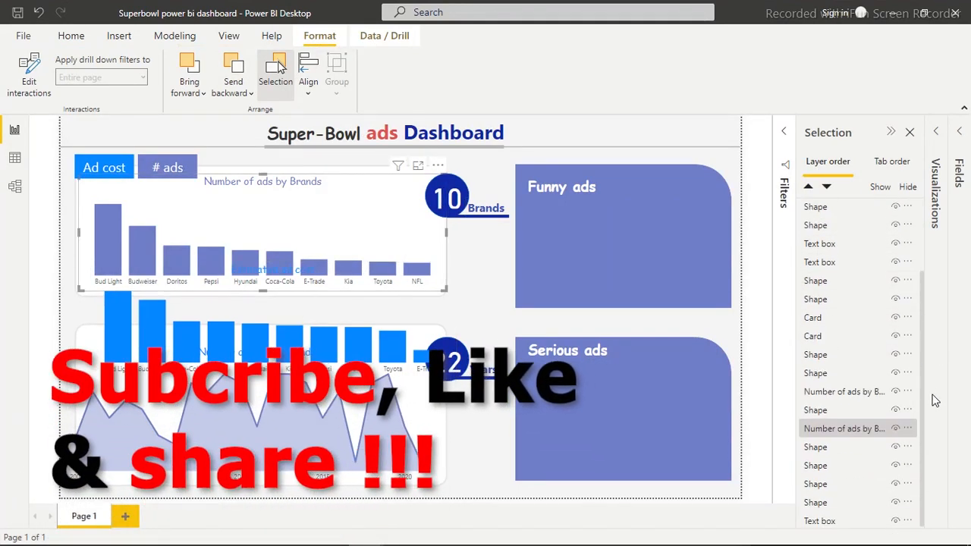
pyautogui.moveTo(850, 427); pyautogui.dragTo(854, 208)
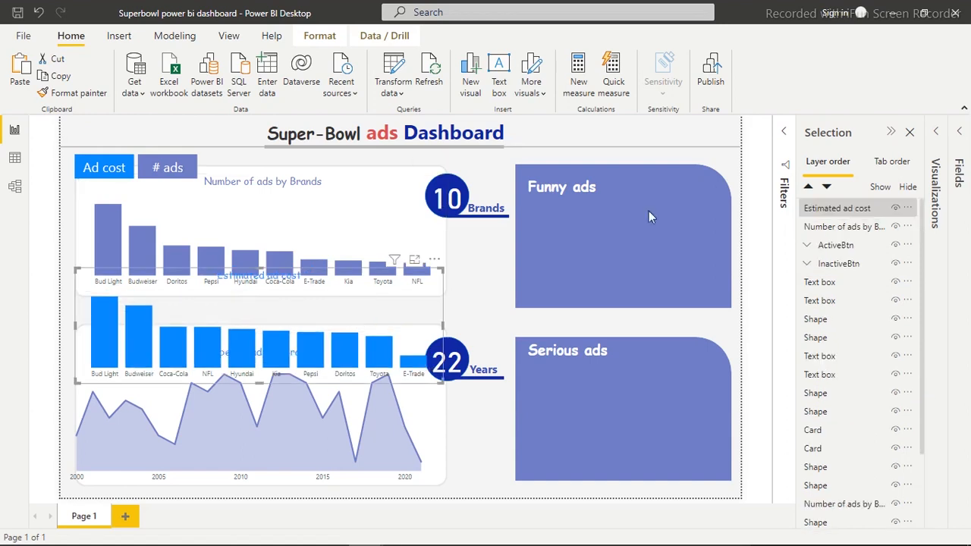
# - Temporarily hide the Estimated ad cost chart and show it again to check which layer it is
pyautogui.click(834, 228)
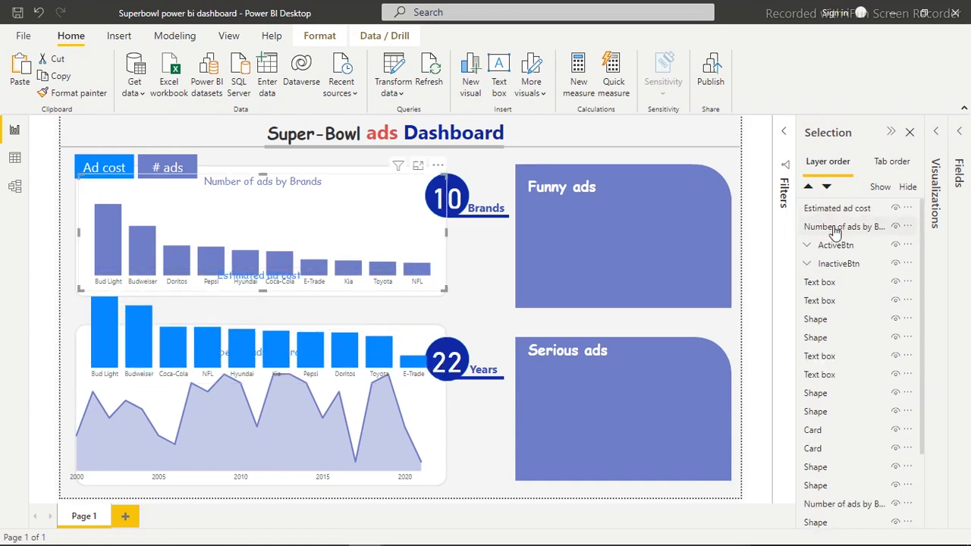
pyautogui.click(895, 208)
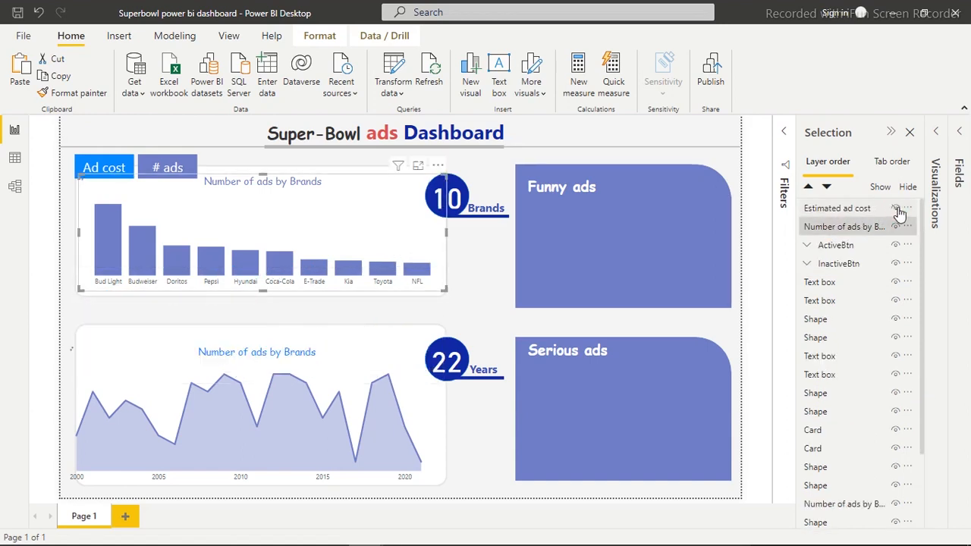
pyautogui.click(897, 209)
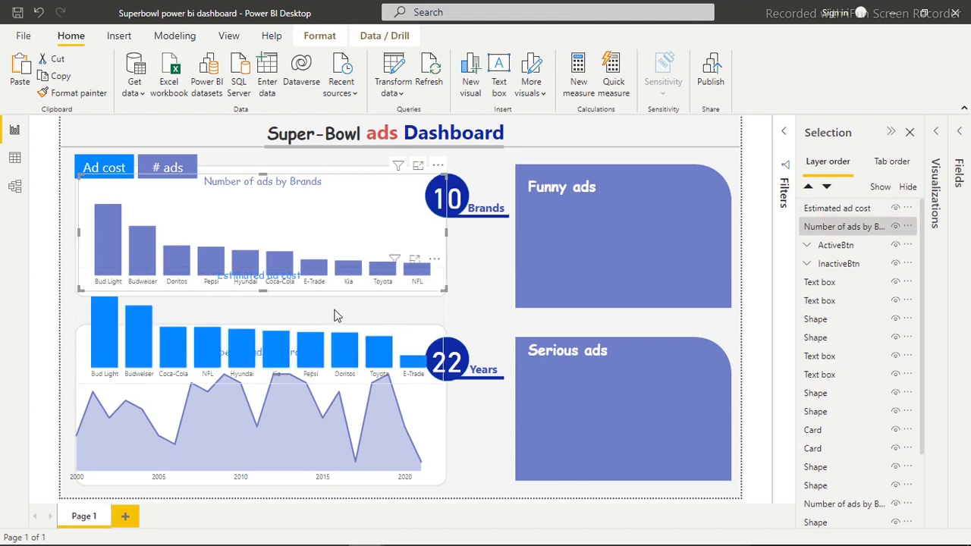
# - Align the tops of the Estimated ad cost and Number of ads by Brands column charts
pyautogui.click(338, 317)
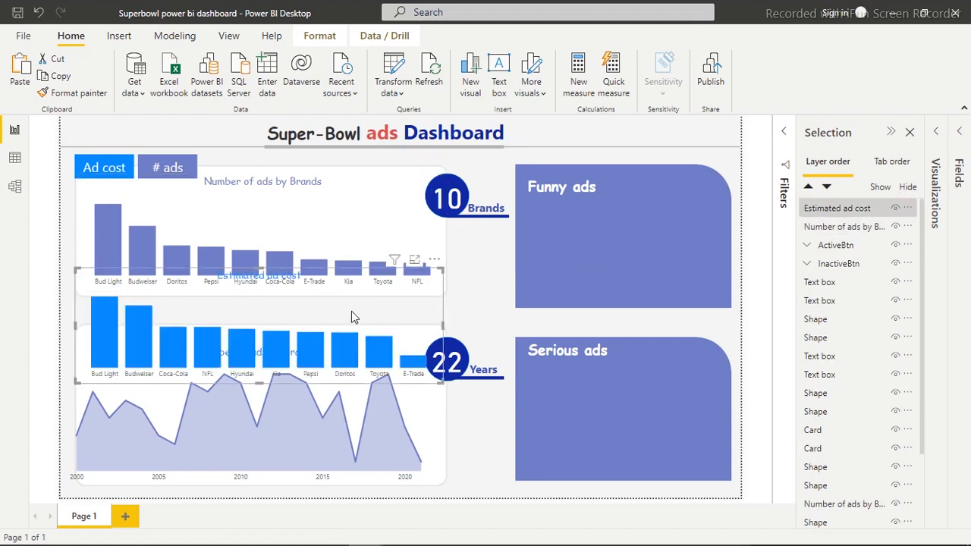
pyautogui.keyDown('ctrl'); pyautogui.click(319, 183); pyautogui.keyUp('ctrl')
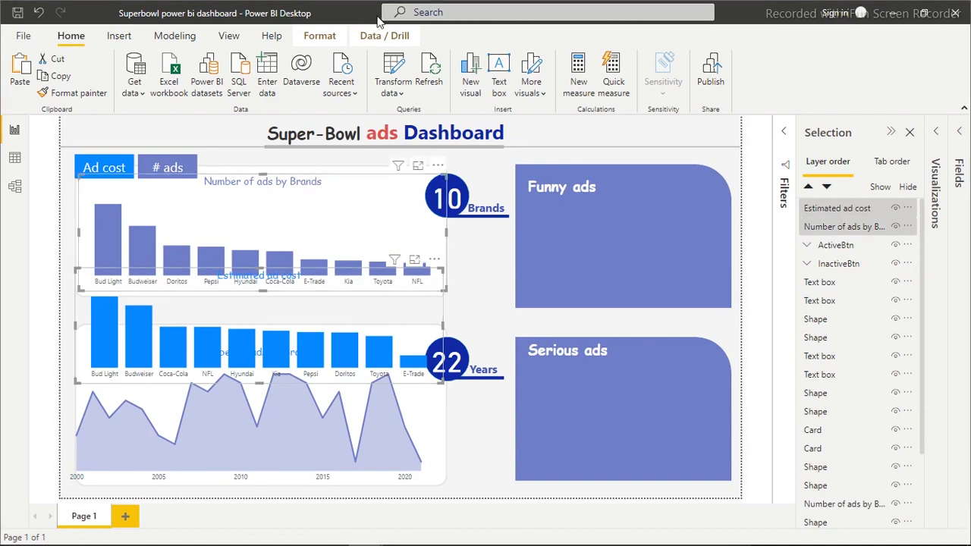
pyautogui.click(317, 36)
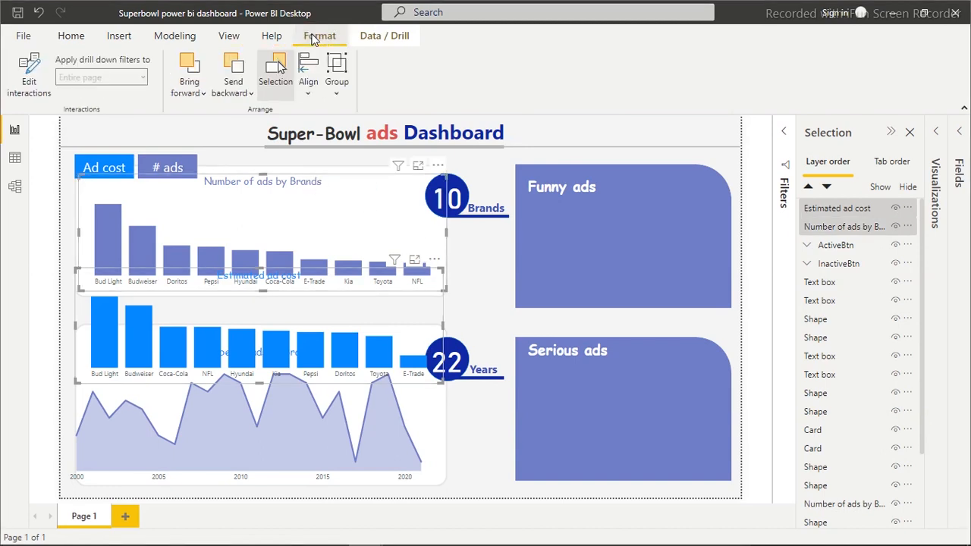
pyautogui.click(309, 93)
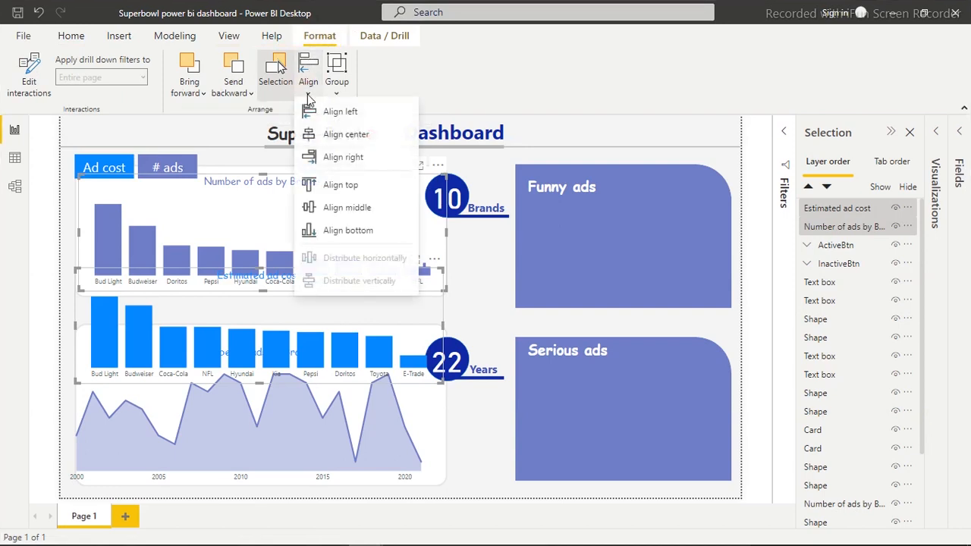
pyautogui.click(336, 192)
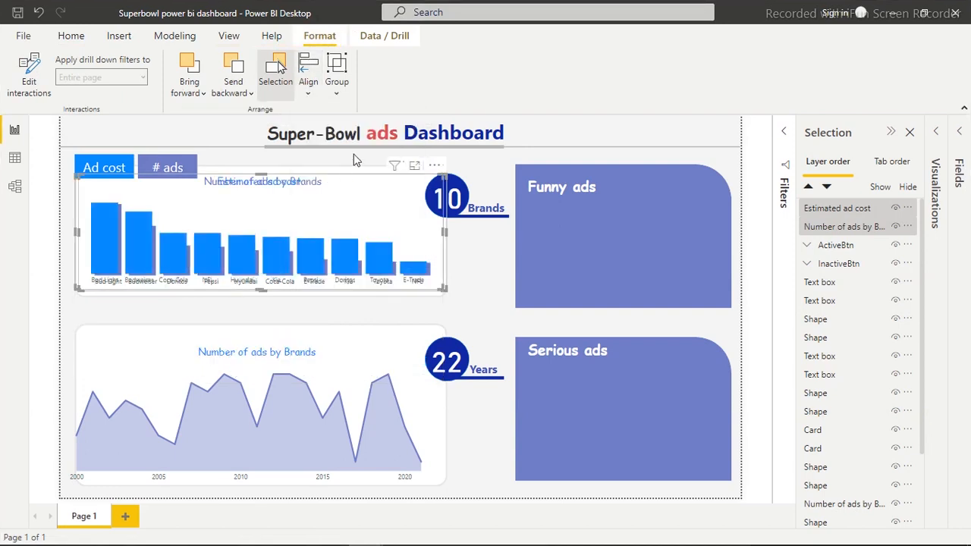
# - Align the two selected column charts on their centers and middles so they overlap, and deselect them
pyautogui.click(309, 94)
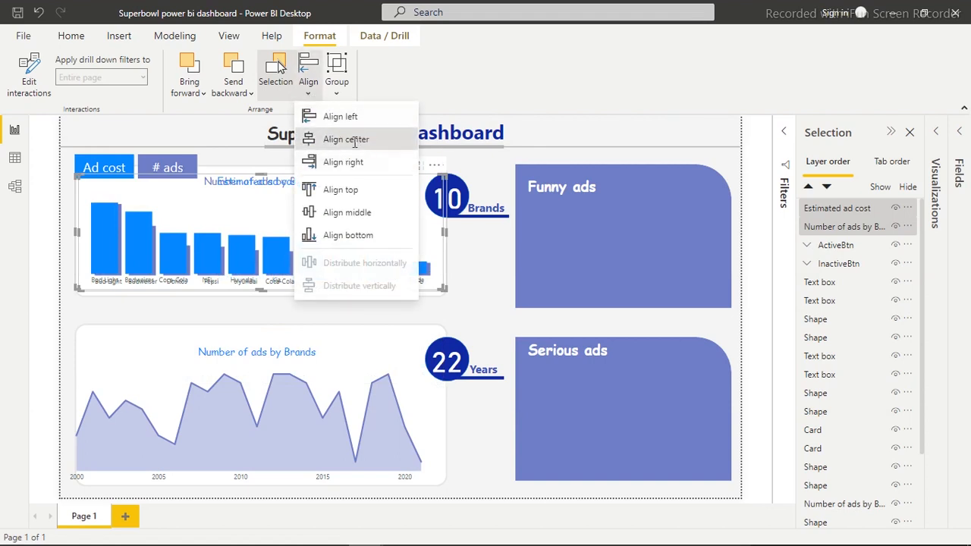
pyautogui.click(354, 142)
pyautogui.click(308, 94)
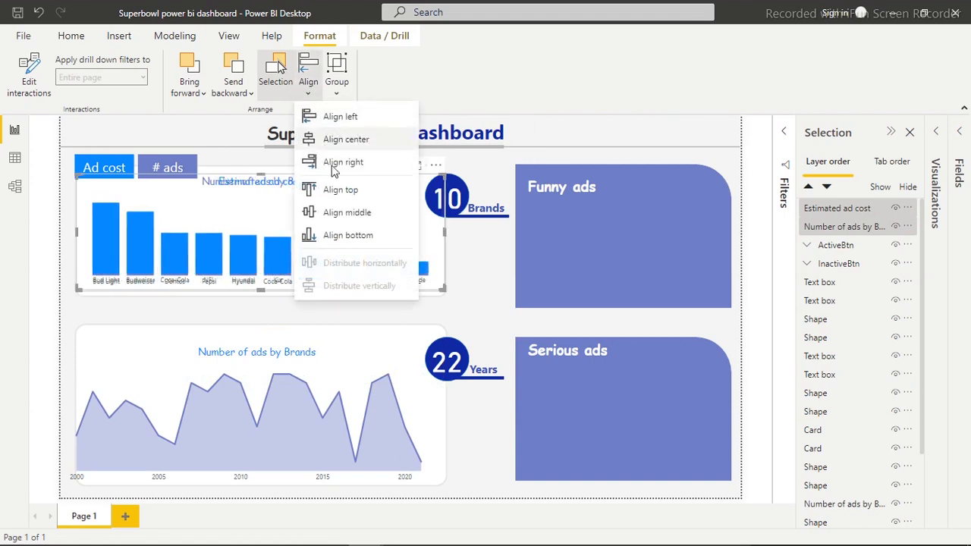
pyautogui.click(350, 216)
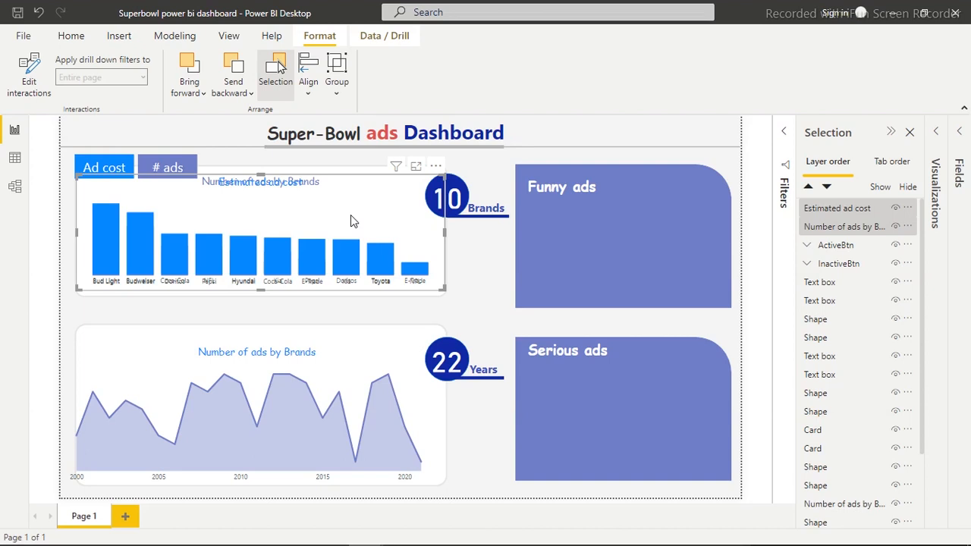
pyautogui.click(488, 176)
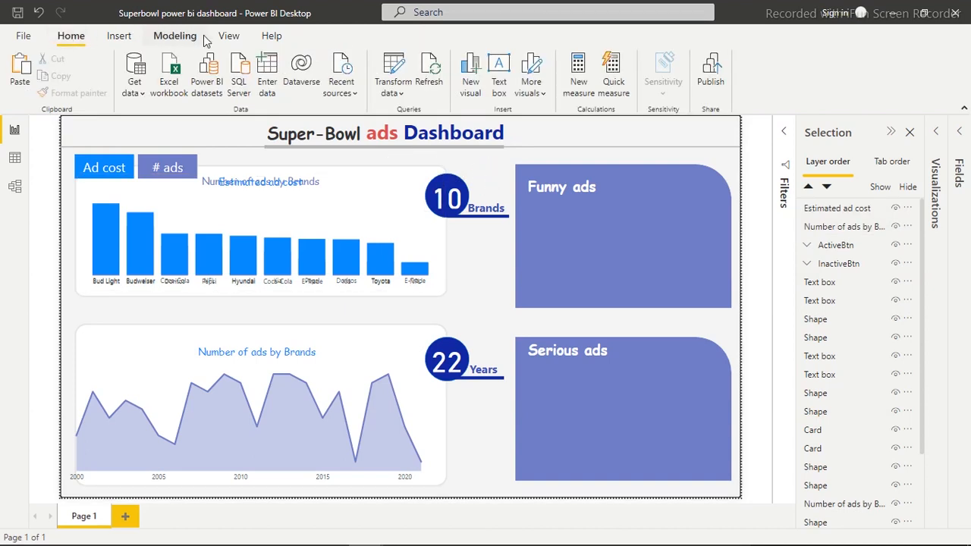
# - Show the Bookmarks pane alongside the Selection pane and expand the ActiveBtn group
pyautogui.click(227, 38)
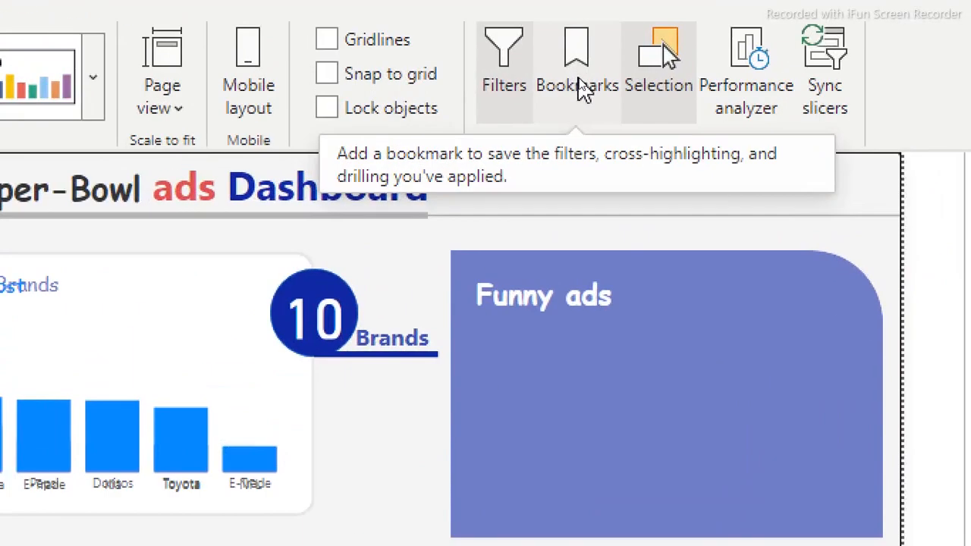
pyautogui.click(581, 87)
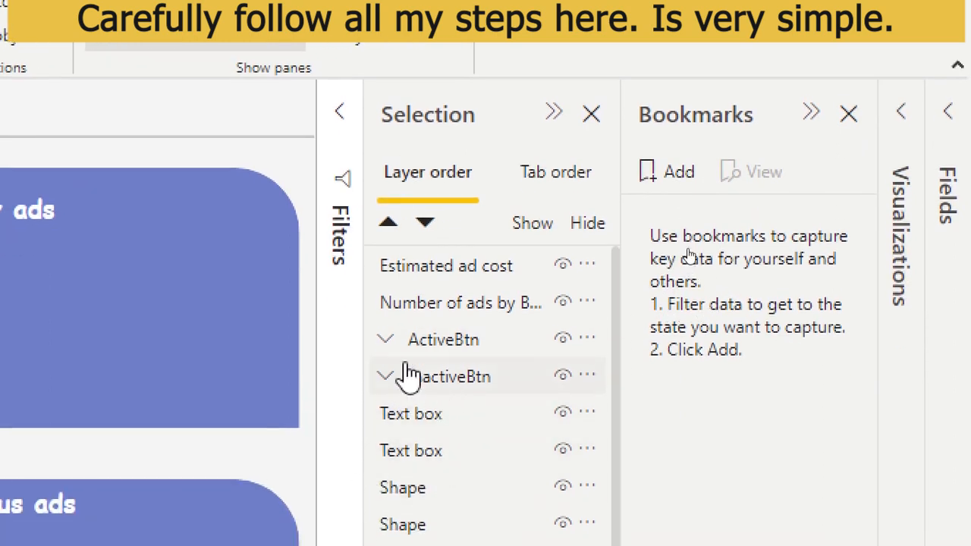
pyautogui.click(390, 346)
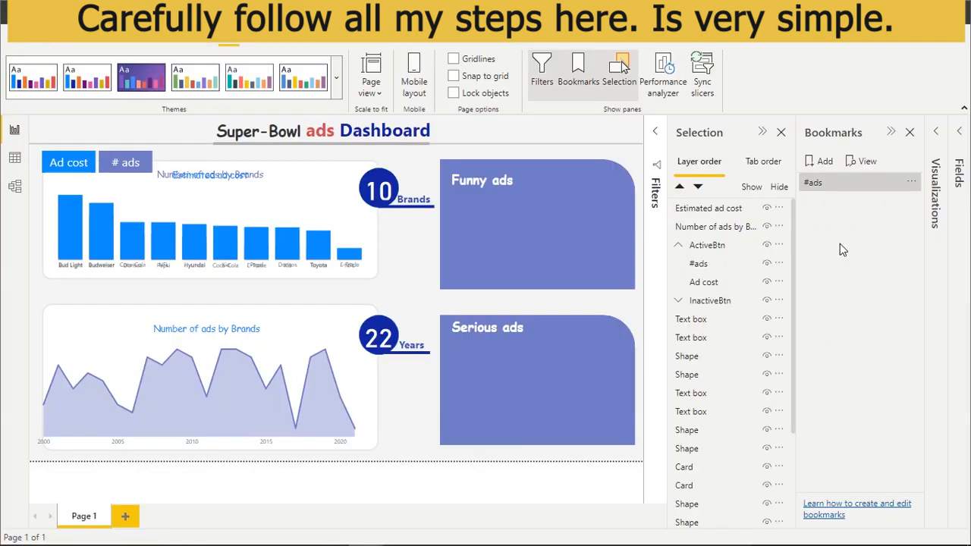
# - Group the Estimated ad cost and Number of ads by Brands column charts
pyautogui.click(714, 211)
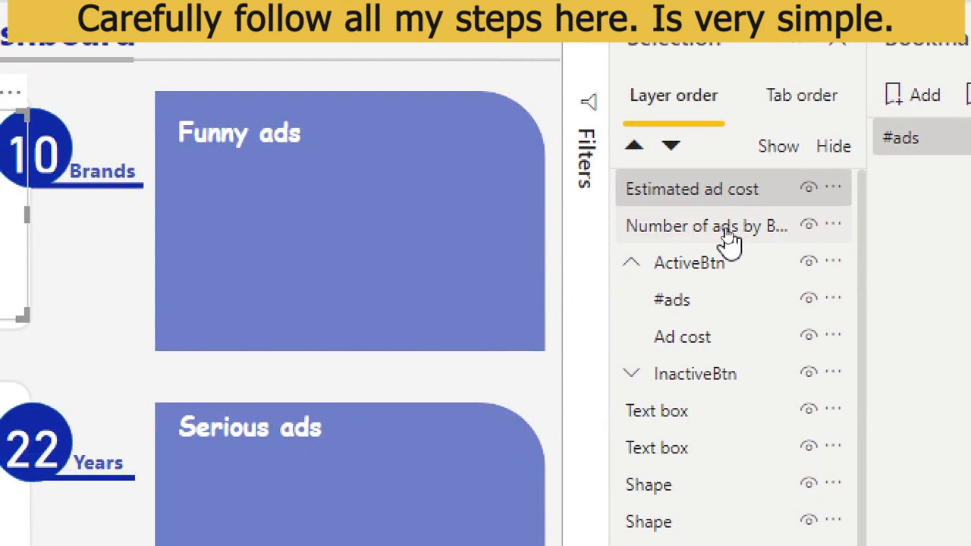
pyautogui.keyDown('ctrl'); pyautogui.click(720, 227); pyautogui.keyUp('ctrl')
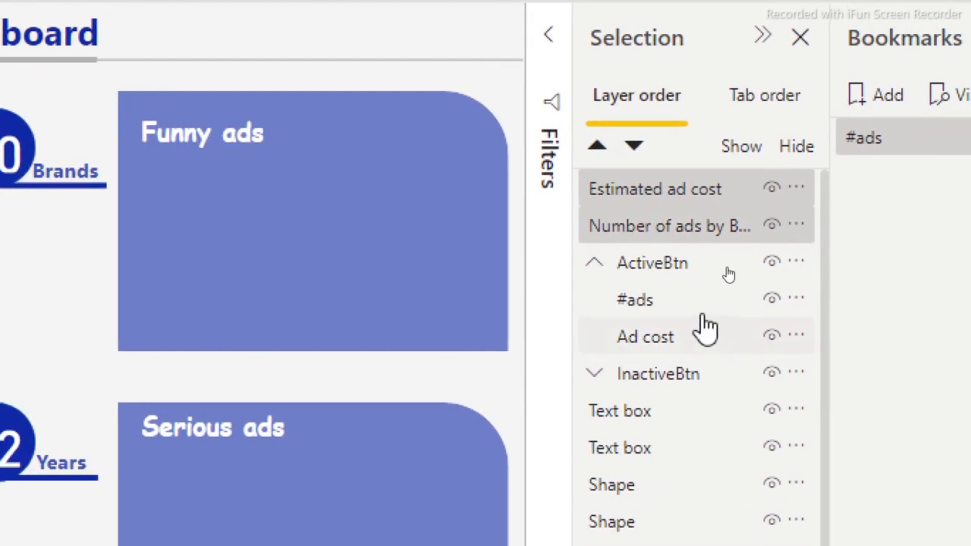
pyautogui.keyDown('ctrl'); pyautogui.click(643, 199); pyautogui.keyUp('ctrl')
pyautogui.rightClick(643, 195)
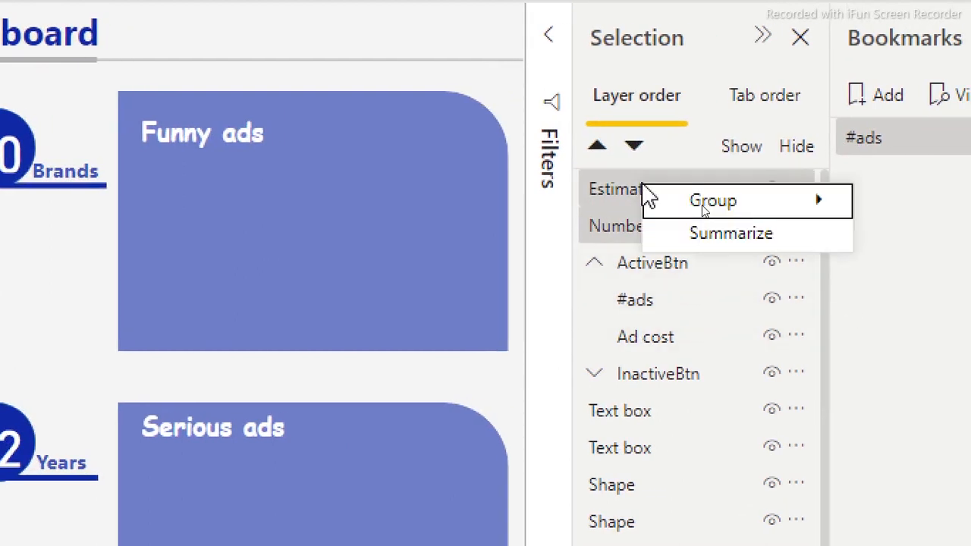
pyautogui.moveTo(730, 205)
pyautogui.click(853, 216)
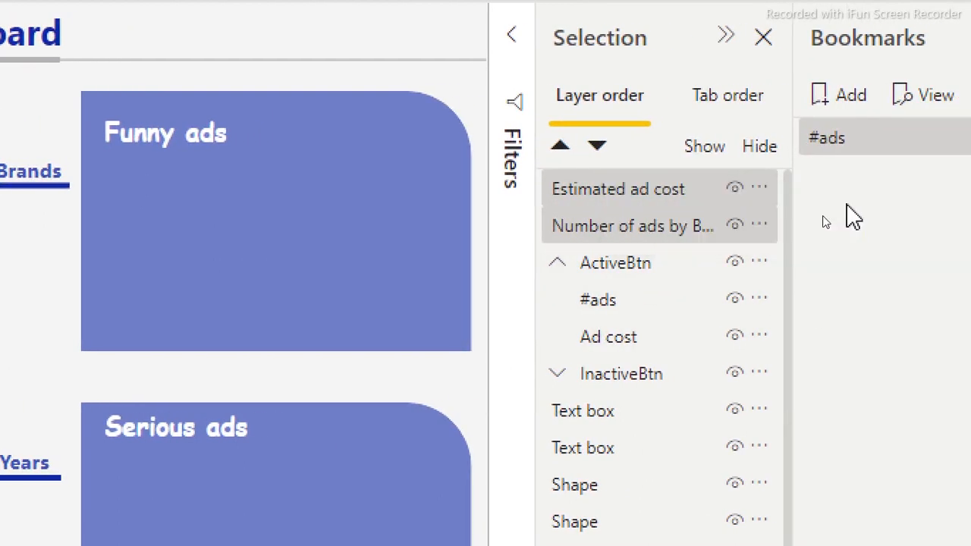
pyautogui.click(696, 212)
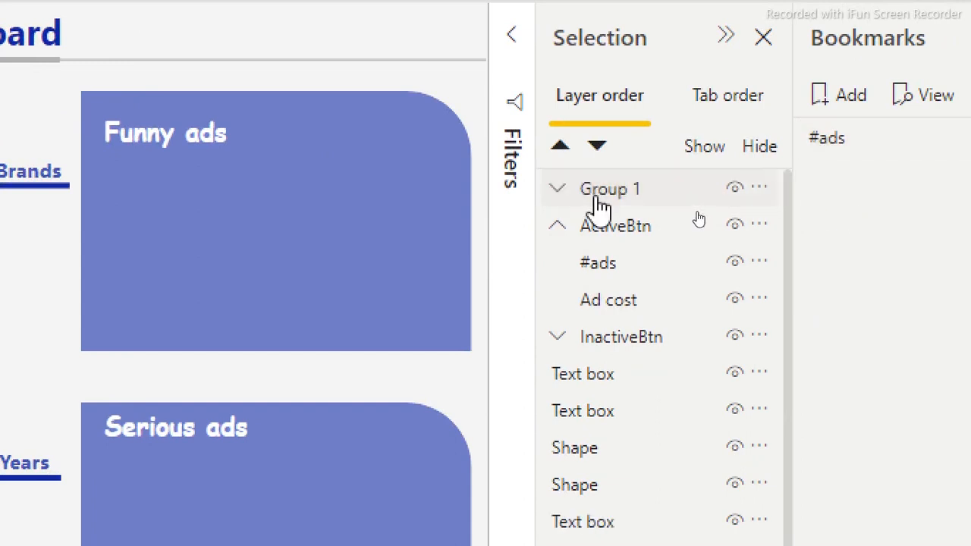
# - Rename the new chart group as Charts
pyautogui.doubleClick(598, 191)
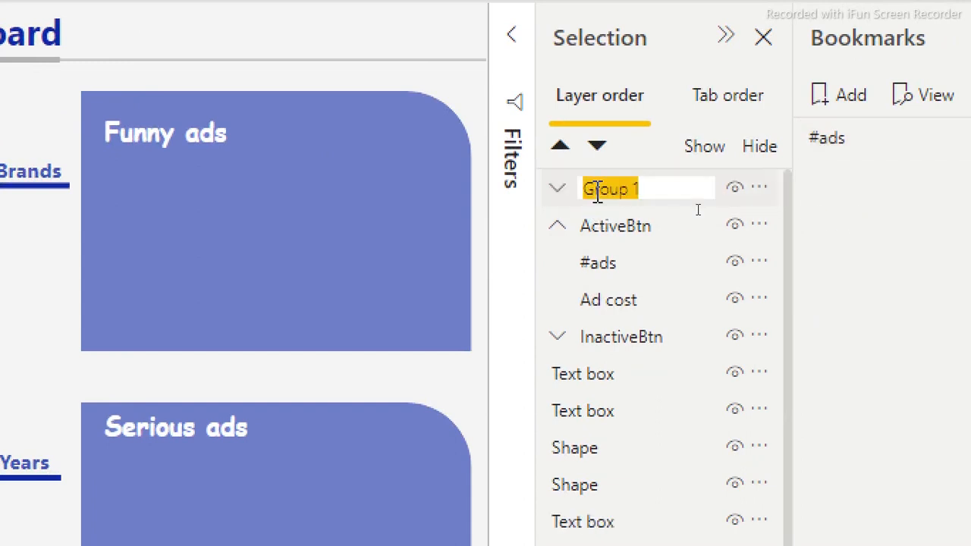
pyautogui.write('Charts')
pyautogui.press('Return')
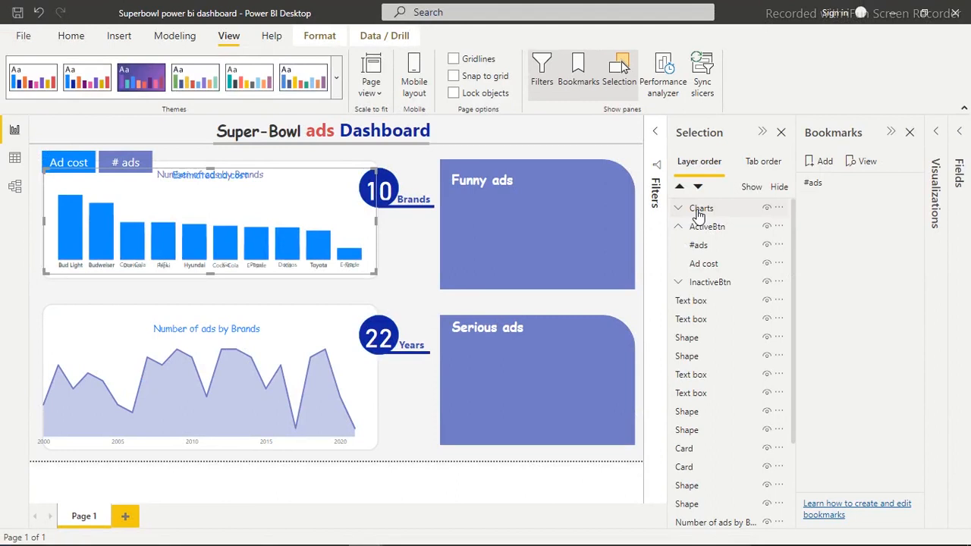
# - Expand the Charts group and toggle the visibility of each of its two charts to check them
pyautogui.click(698, 213)
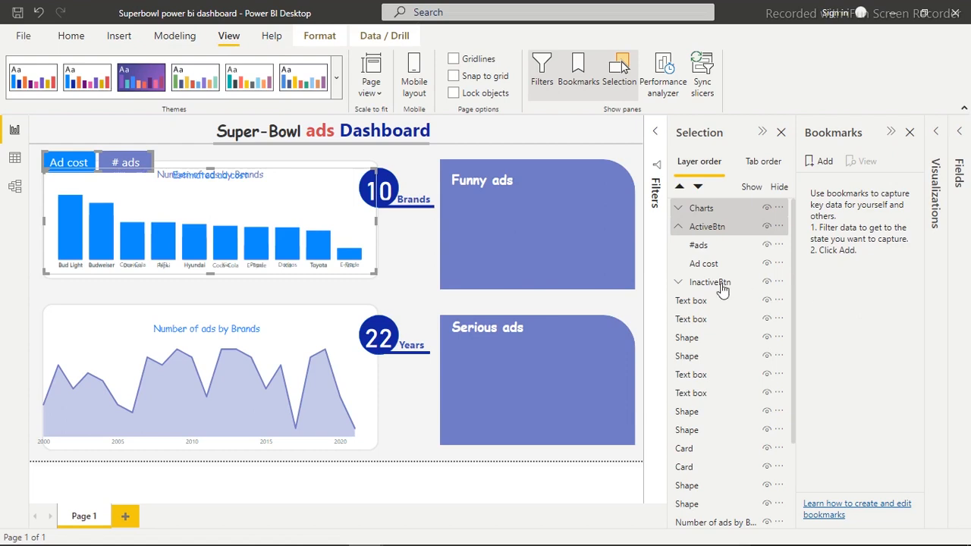
pyautogui.click(680, 211)
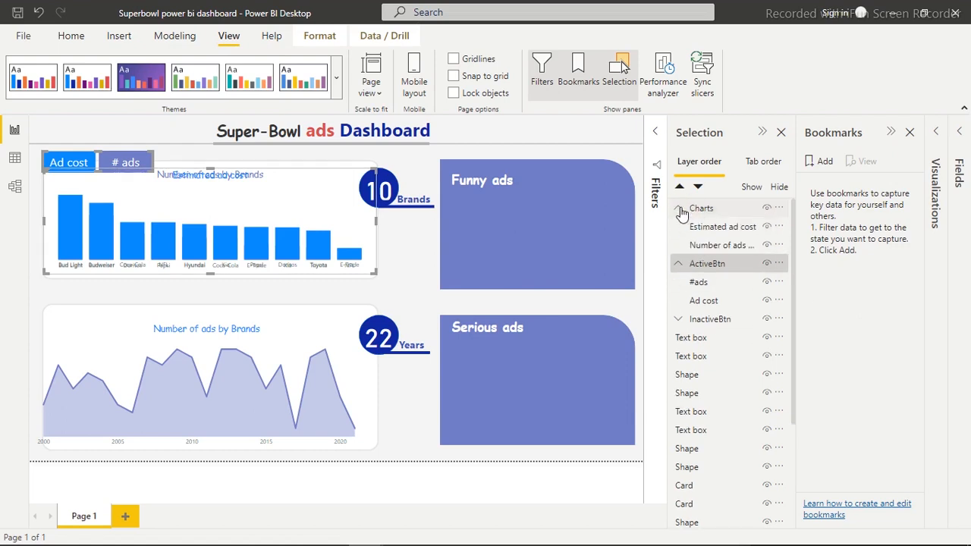
pyautogui.click(730, 230)
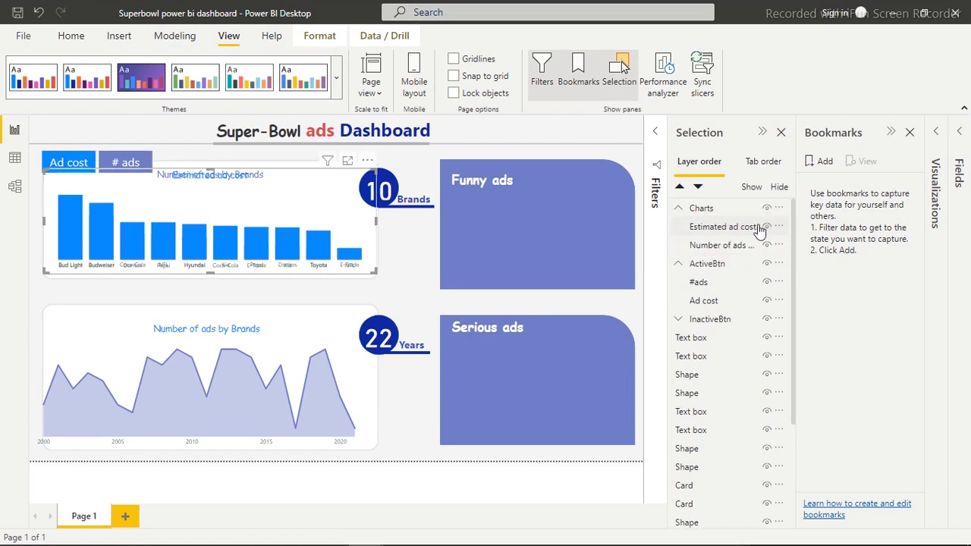
pyautogui.click(767, 228)
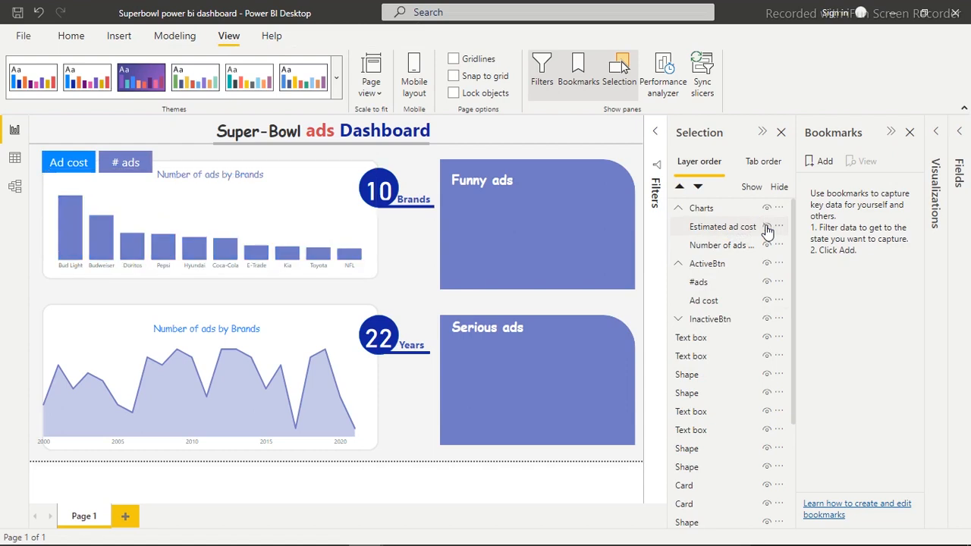
pyautogui.click(767, 228)
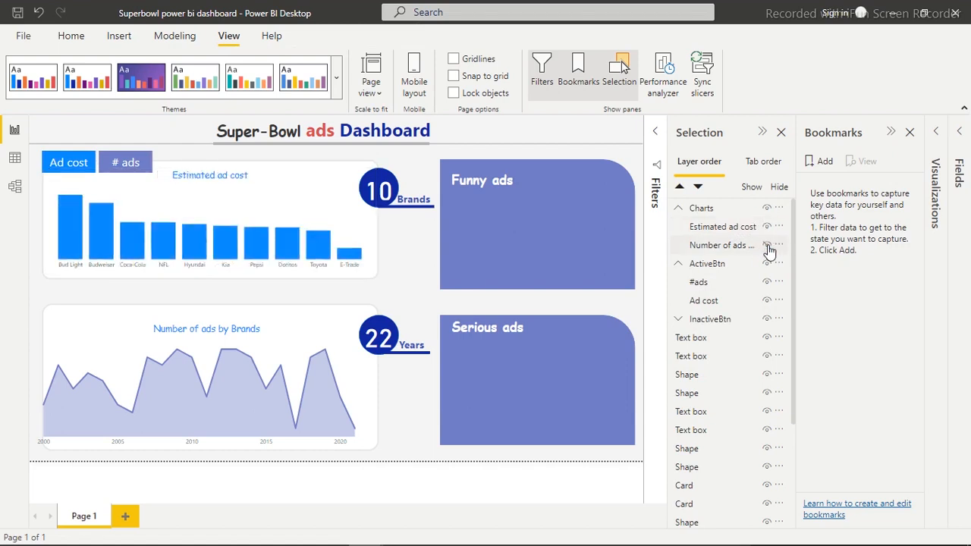
pyautogui.click(766, 245)
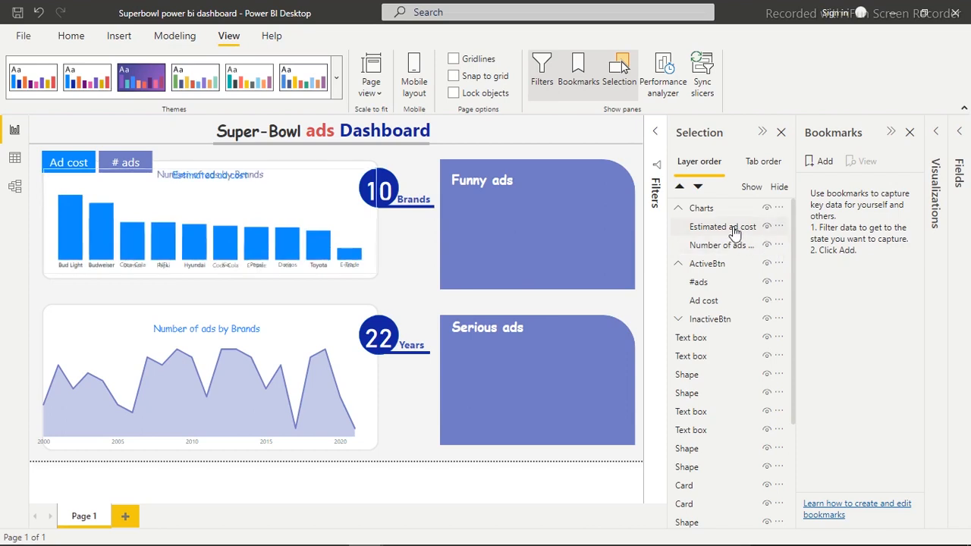
# - Hide the Estimated ad cost chart inside the Charts group
pyautogui.click(734, 230)
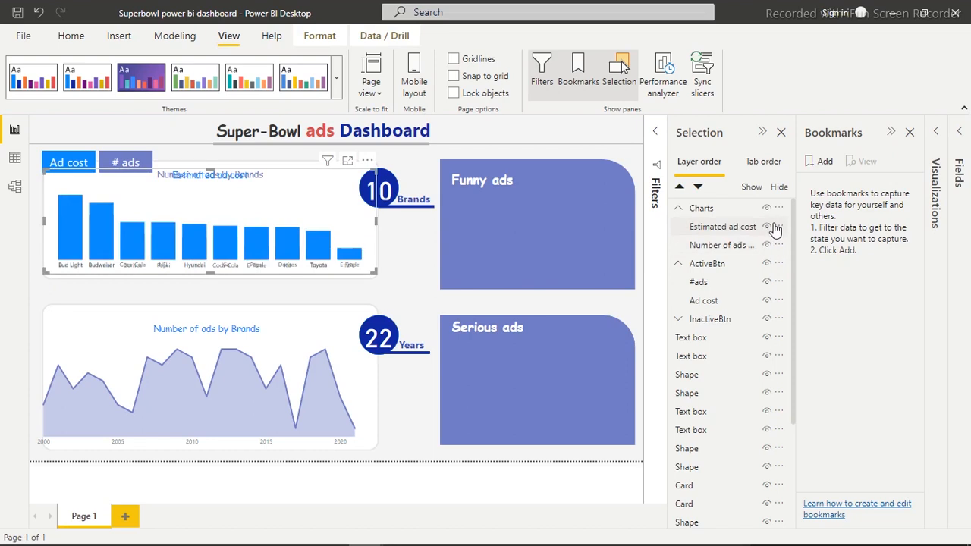
pyautogui.click(767, 227)
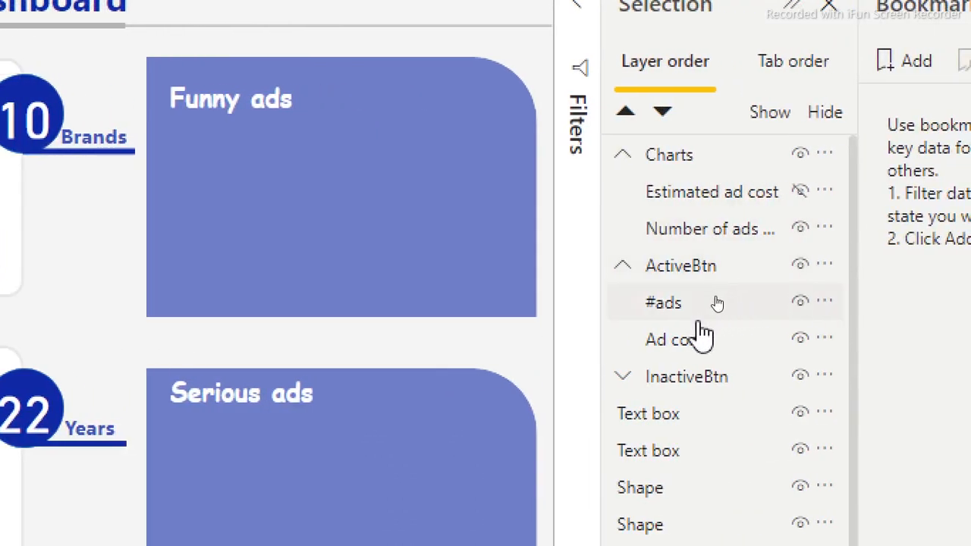
# - Hide the Ad cost button inside the ActiveBtn group and select the Charts and ActiveBtn groups together
pyautogui.click(800, 338)
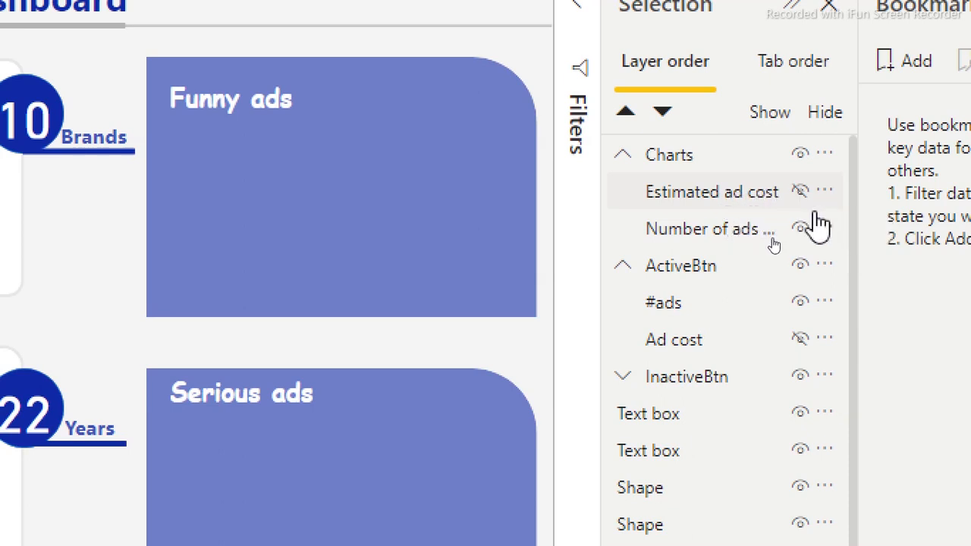
pyautogui.click(743, 231)
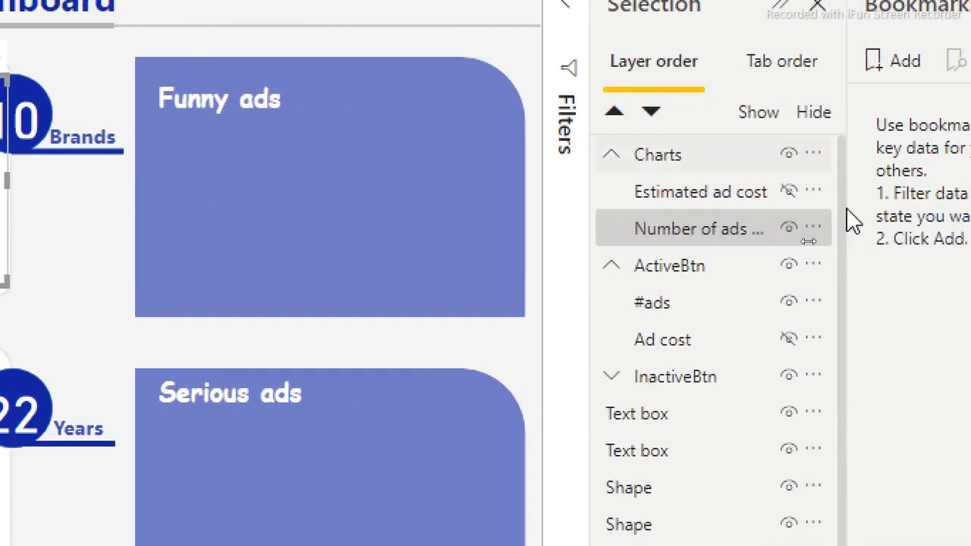
pyautogui.click(681, 158)
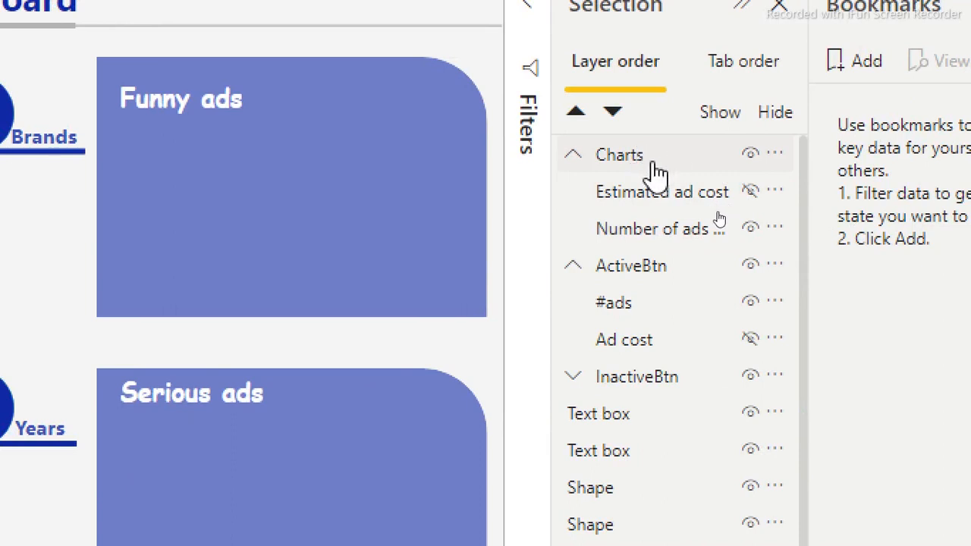
pyautogui.click(739, 149)
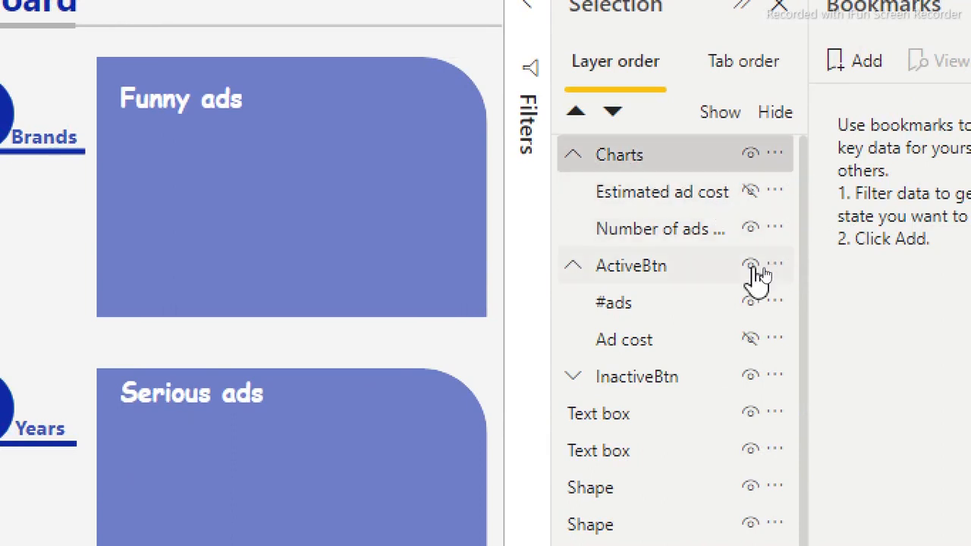
pyautogui.keyDown('ctrl'); pyautogui.click(650, 275); pyautogui.keyUp('ctrl')
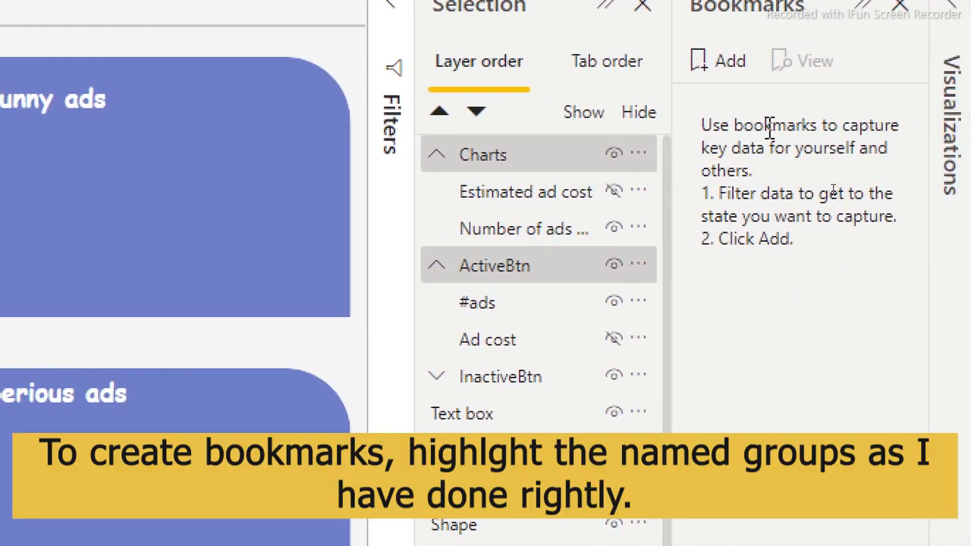
# - Add a bookmark of the current state and name it #ads
pyautogui.click(722, 71)
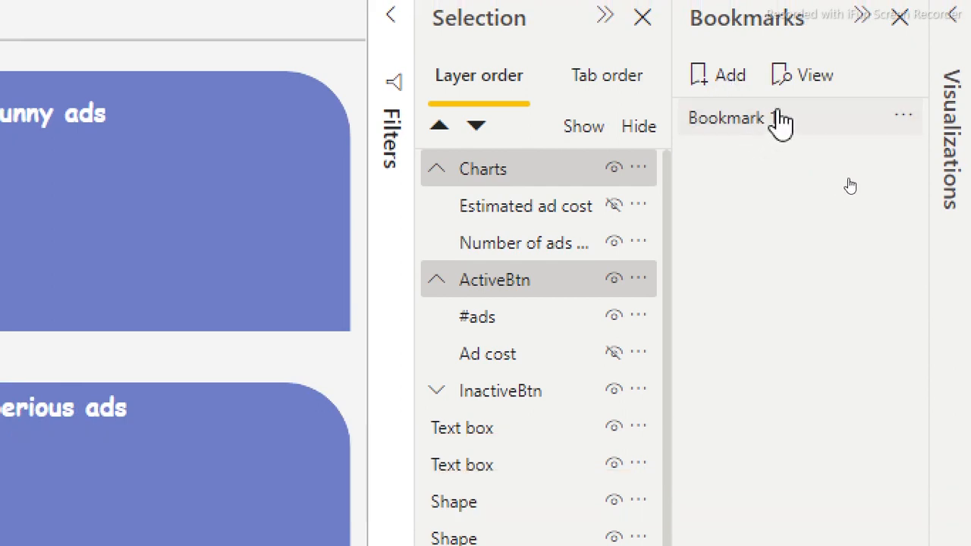
pyautogui.doubleClick(779, 125)
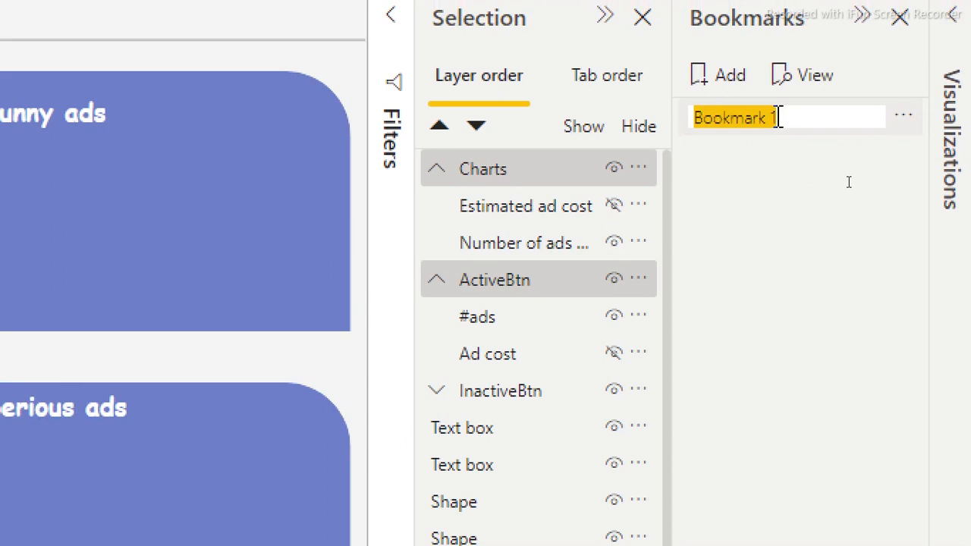
pyautogui.write('#ads')
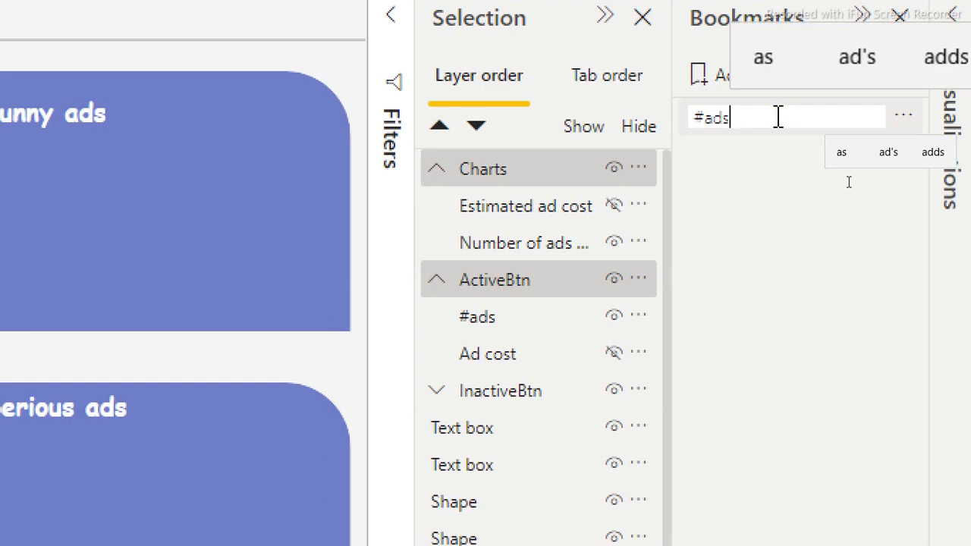
pyautogui.press('Return')
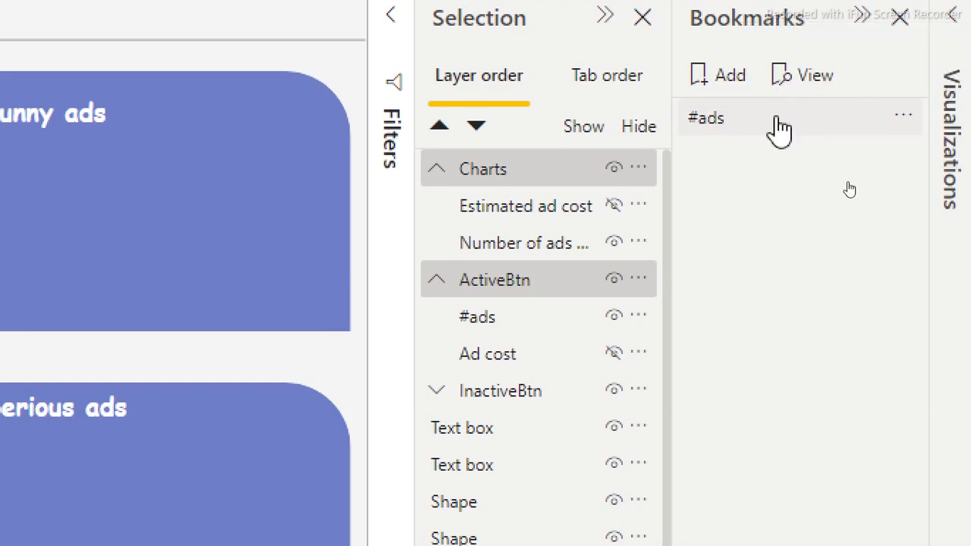
# - Turn off Data and Current page for the #ads bookmark, limit it to Selected visuals, and update it
pyautogui.click(850, 121)
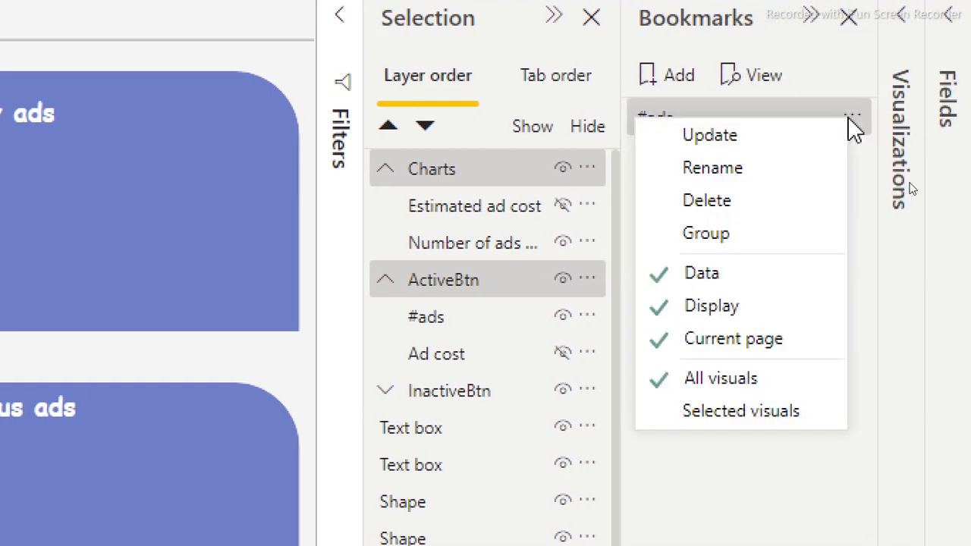
pyautogui.click(751, 275)
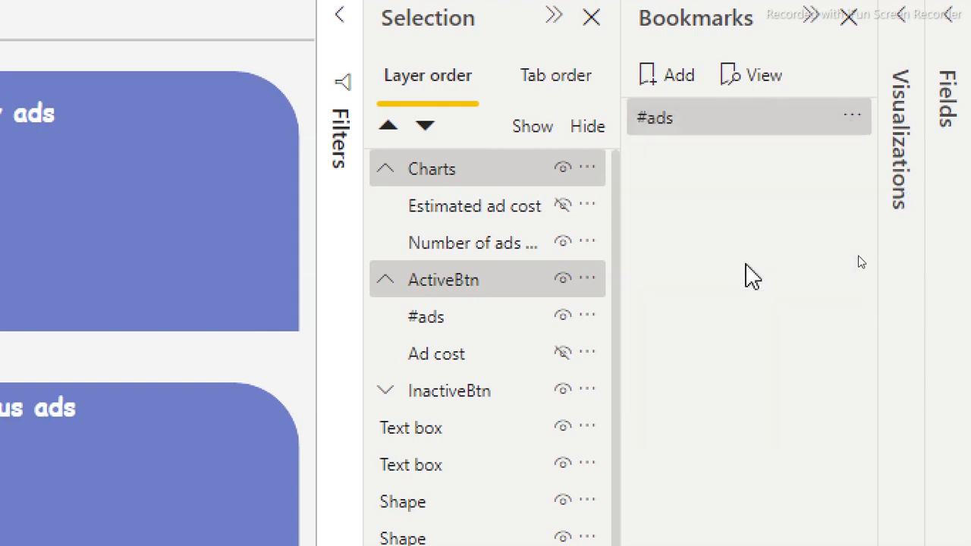
pyautogui.click(853, 120)
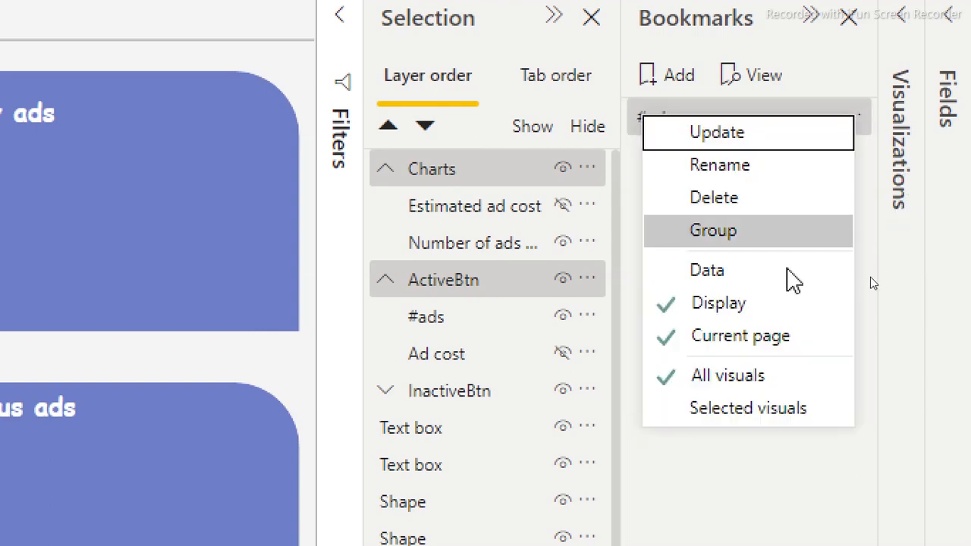
pyautogui.click(766, 343)
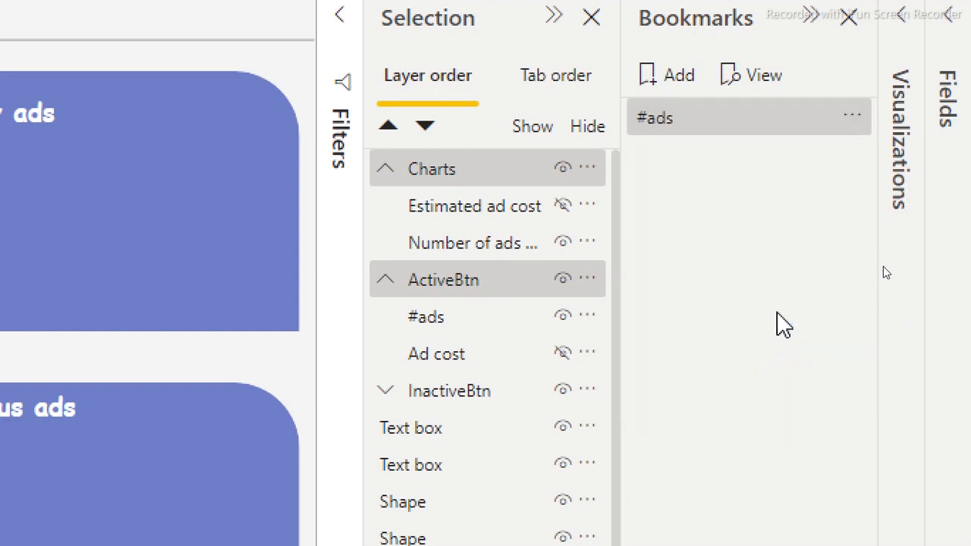
pyautogui.click(853, 117)
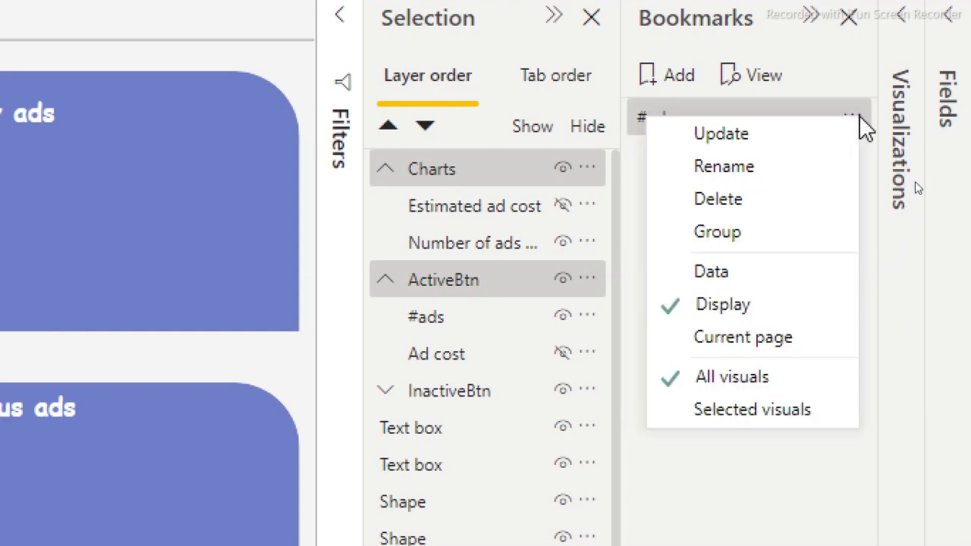
pyautogui.click(771, 422)
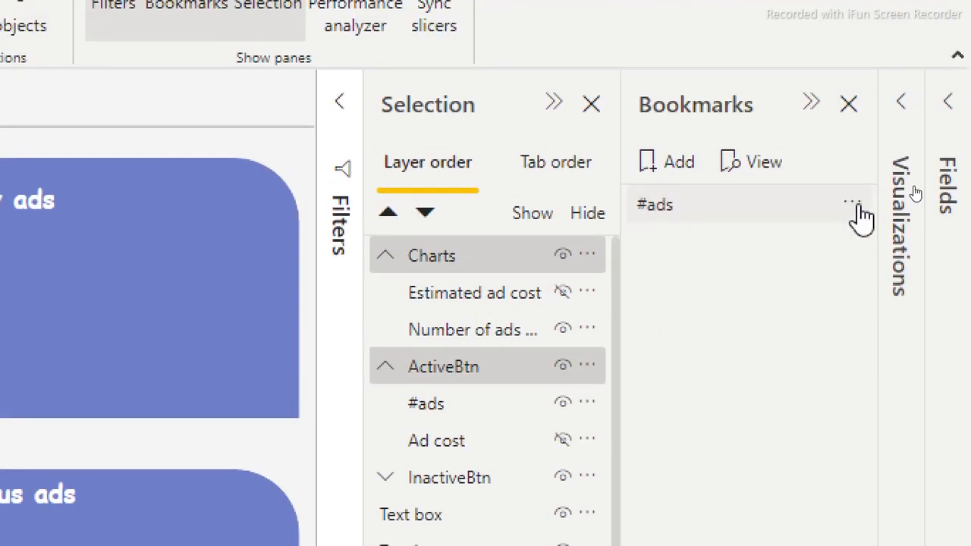
pyautogui.click(853, 117)
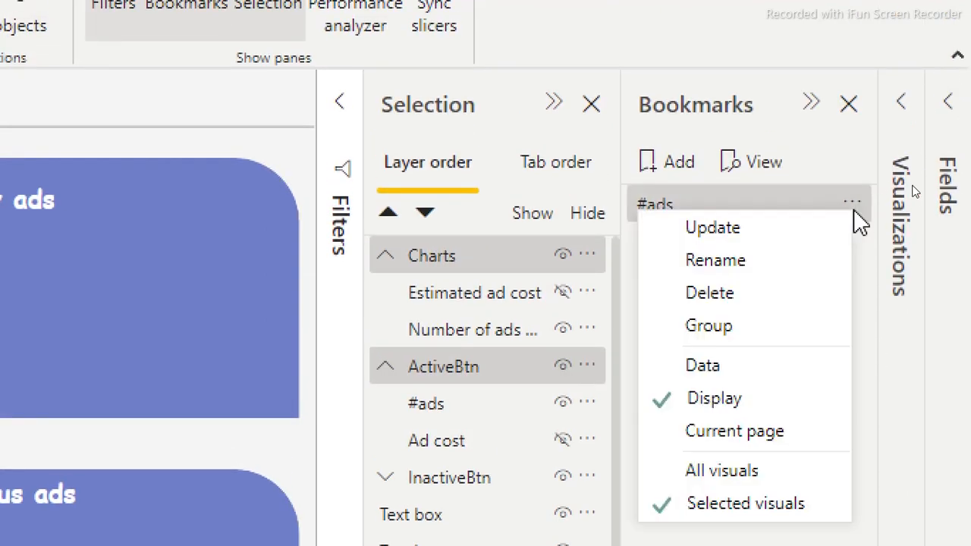
pyautogui.click(784, 227)
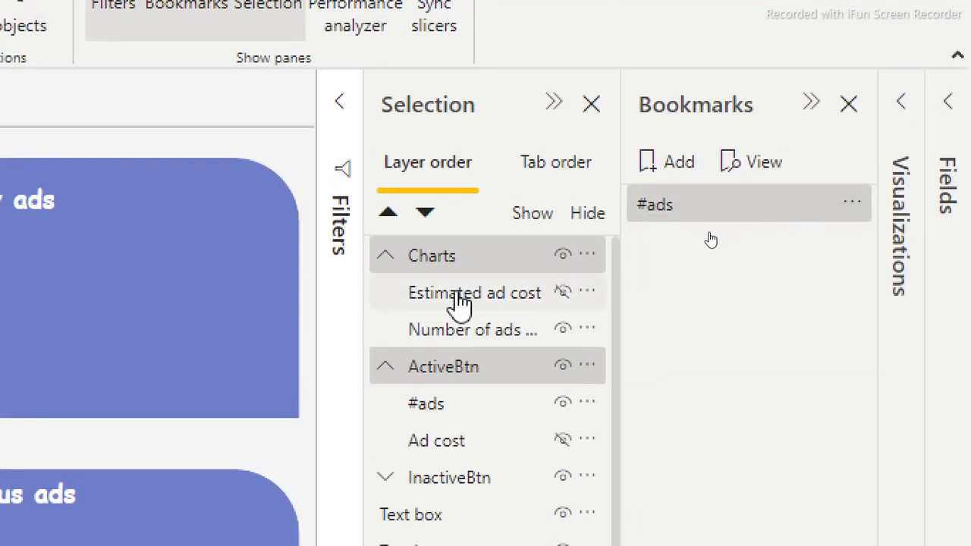
# - Show the Estimated ad cost chart and the active Ad cost button, and hide the Number of ads chart and the active #ads button
pyautogui.click(563, 298)
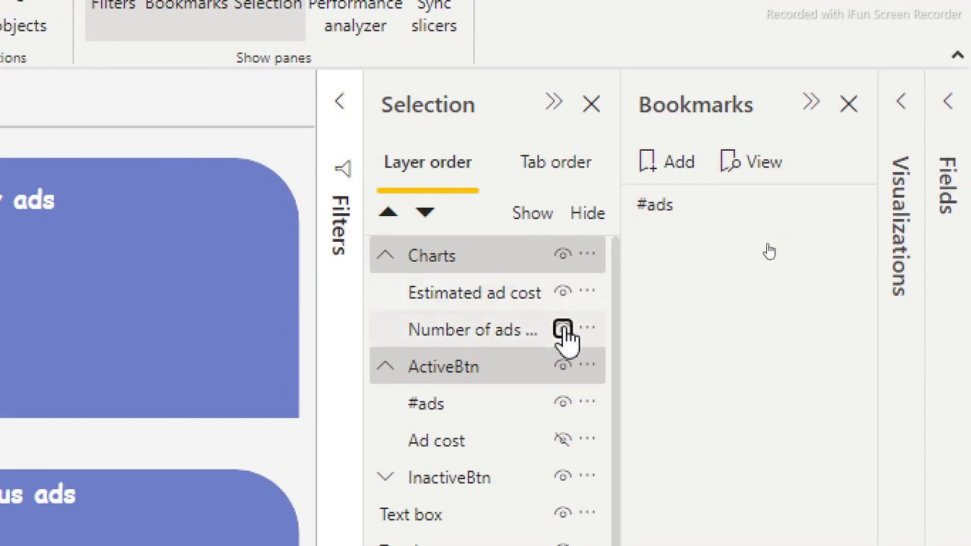
pyautogui.click(563, 329)
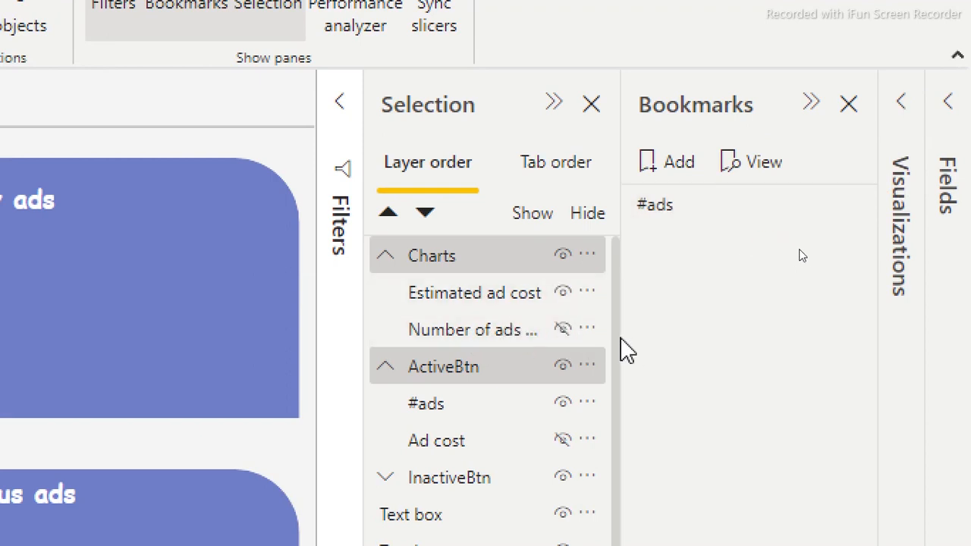
pyautogui.click(562, 441)
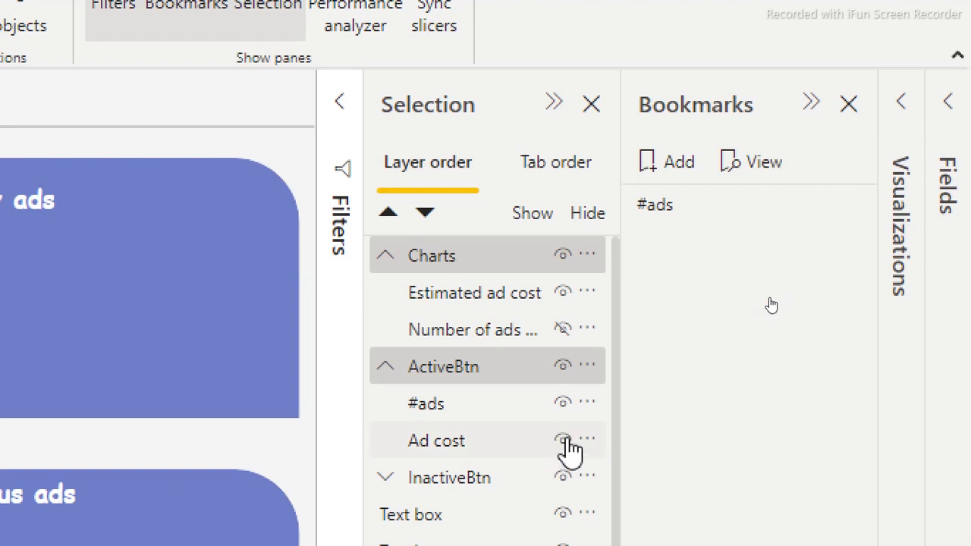
pyautogui.click(561, 403)
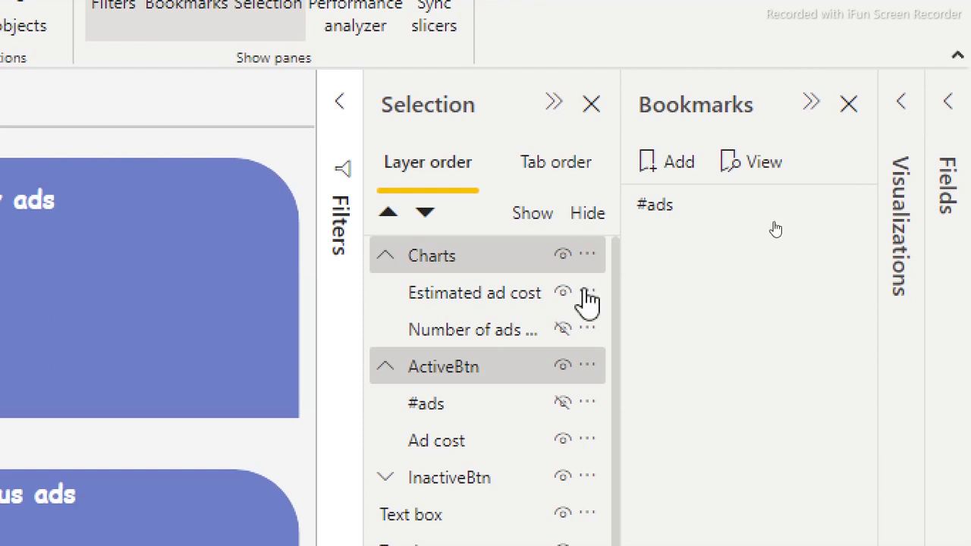
# - Add a second bookmark with the Charts and ActiveBtn groups selected and name it ad cost
pyautogui.keyDown('ctrl'); pyautogui.click(520, 267); pyautogui.keyUp('ctrl')
pyautogui.keyDown('ctrl'); pyautogui.click(492, 267); pyautogui.keyUp('ctrl')
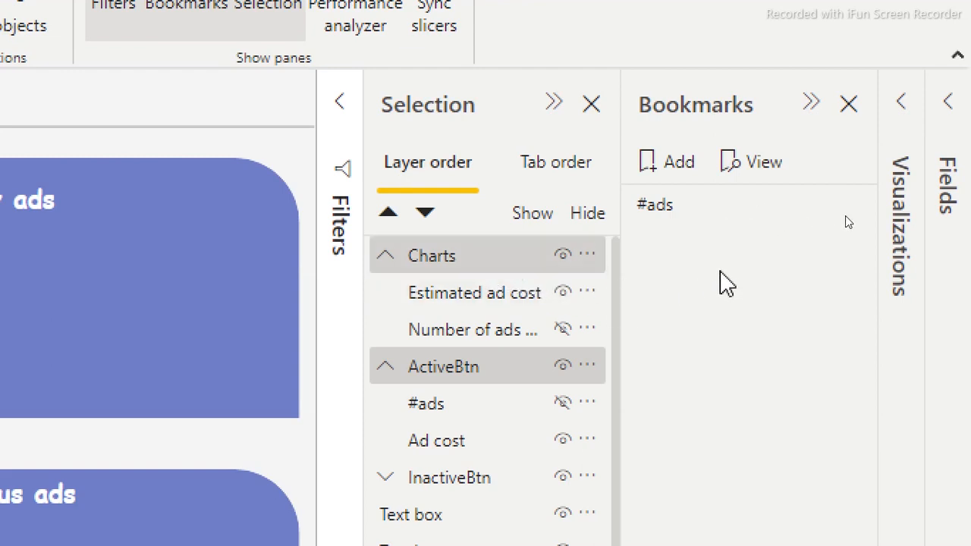
pyautogui.click(679, 165)
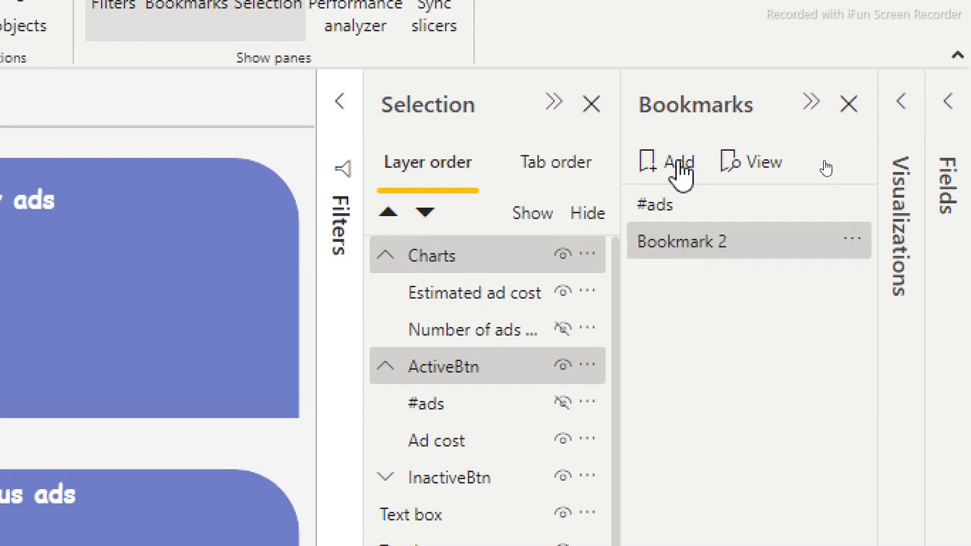
pyautogui.doubleClick(677, 243)
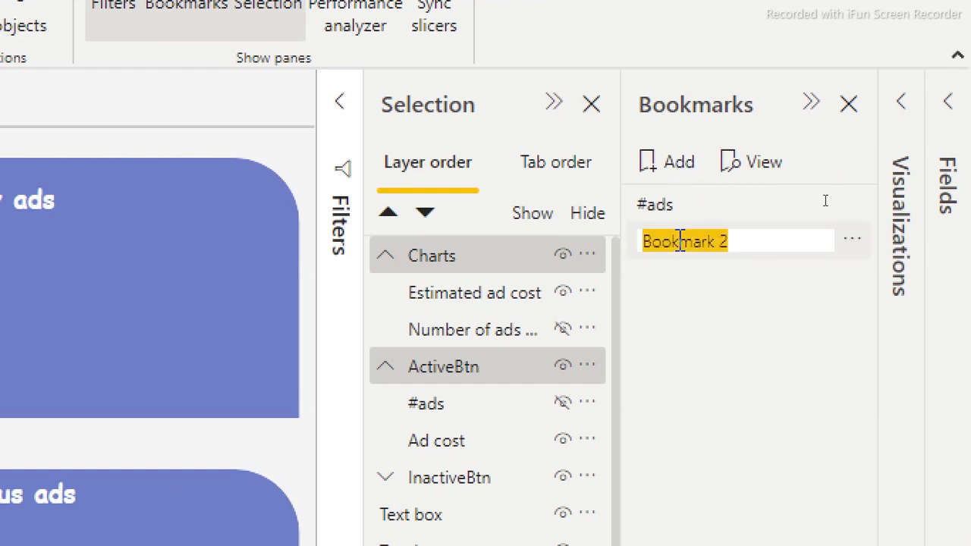
pyautogui.write('ad')
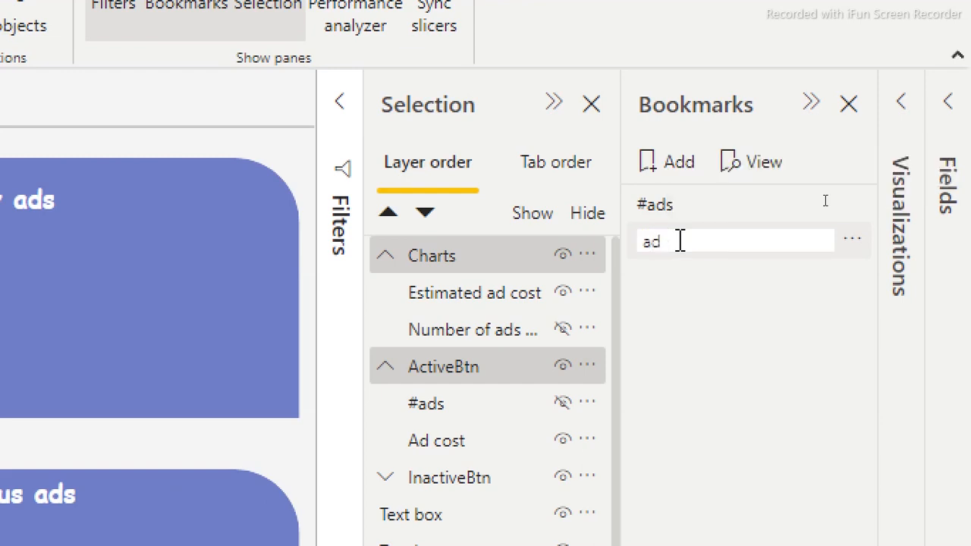
pyautogui.write('scost')
pyautogui.press('Return')
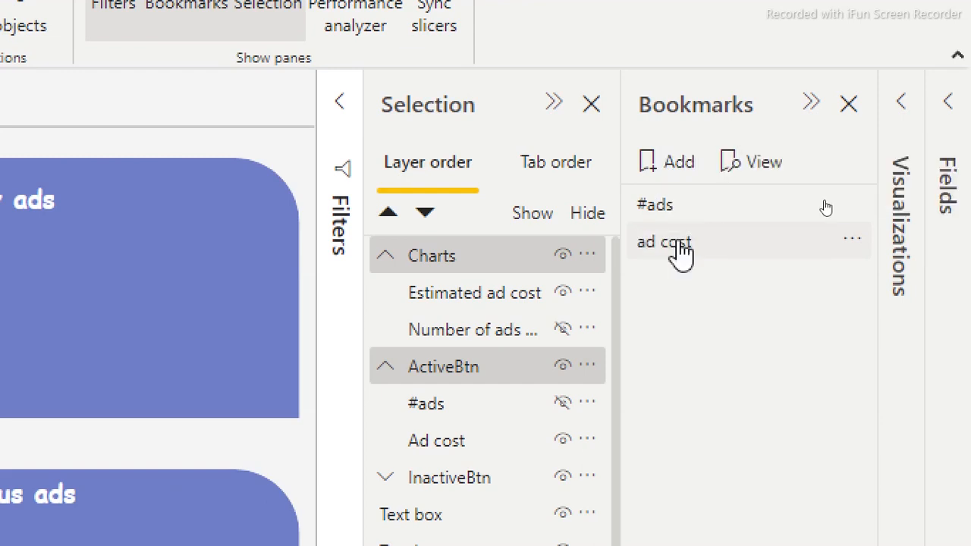
# - Turn off Data and Current page for the ad cost bookmark, limit it to Selected visuals, and update it
pyautogui.click(852, 241)
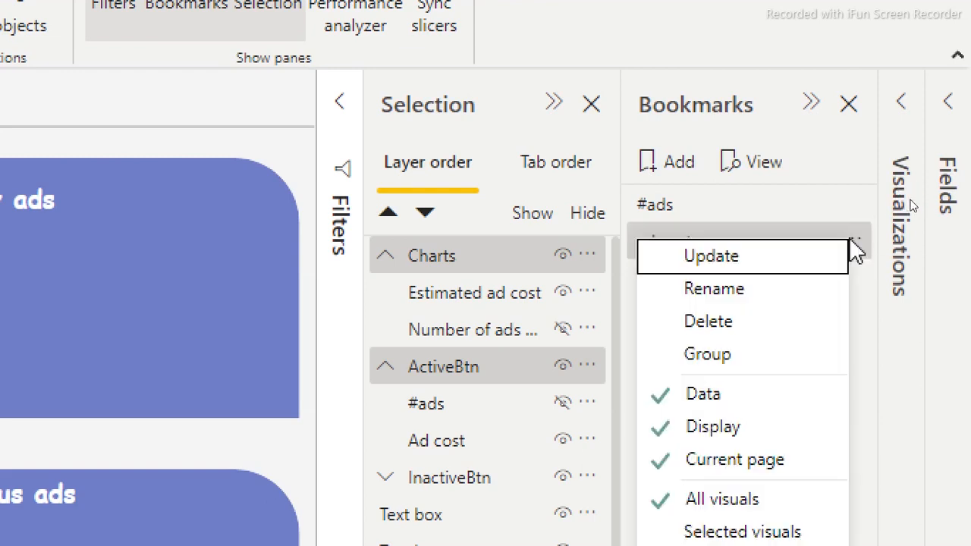
pyautogui.click(758, 398)
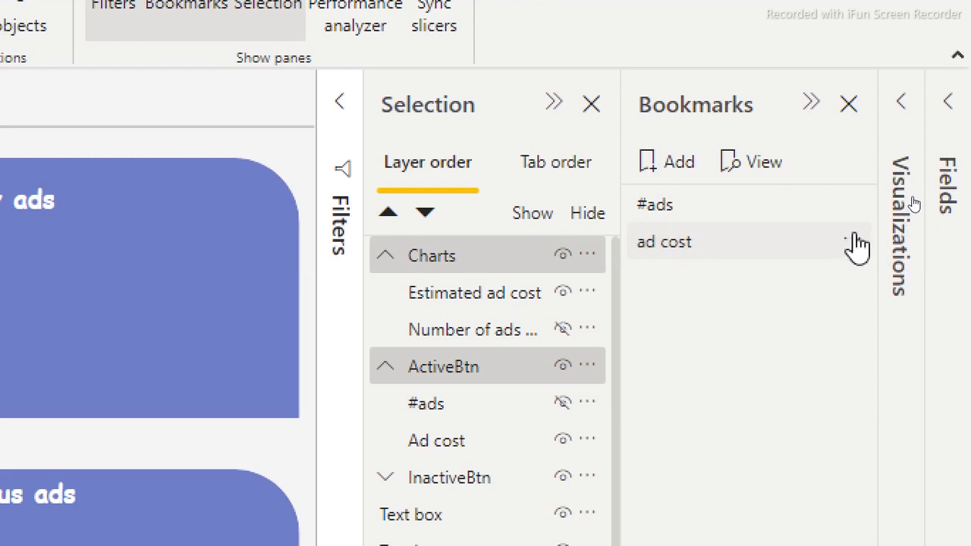
pyautogui.click(853, 241)
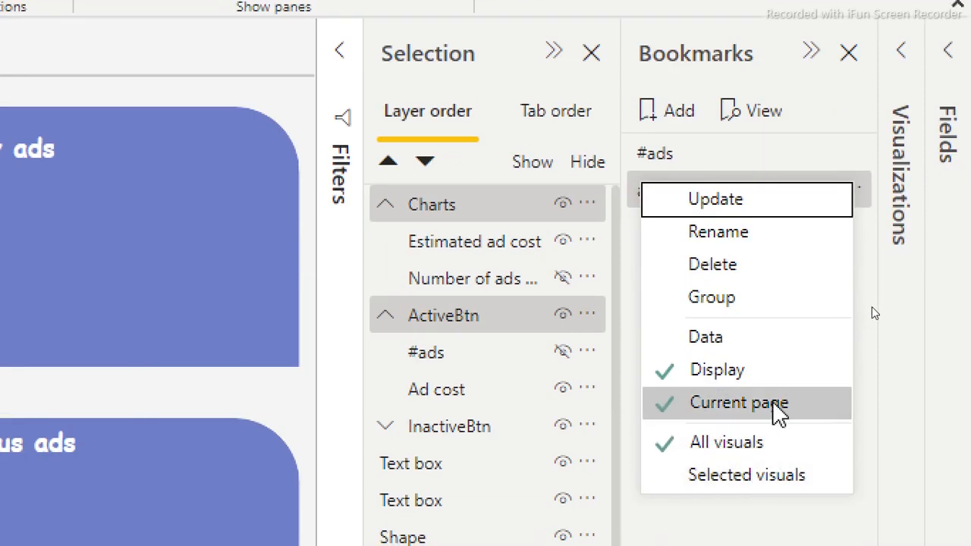
pyautogui.click(773, 454)
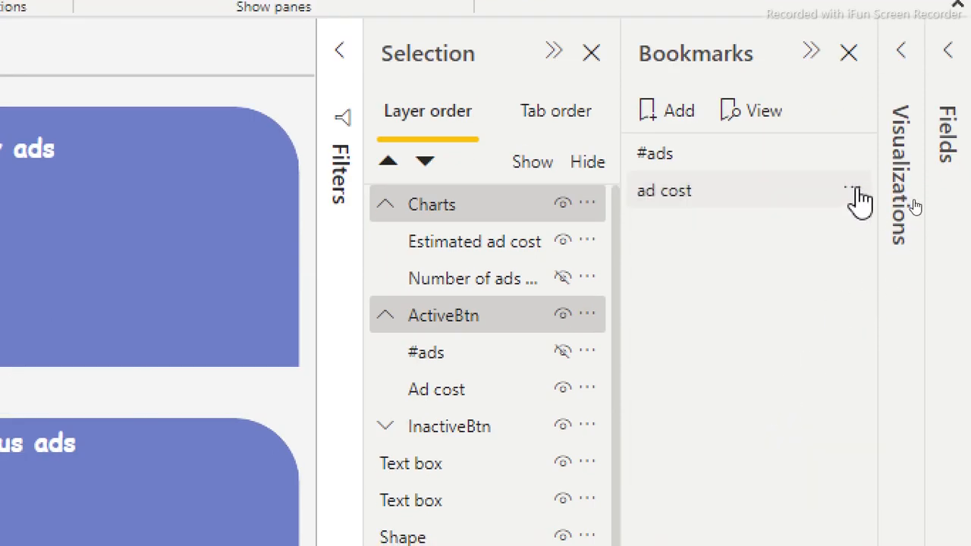
pyautogui.click(851, 189)
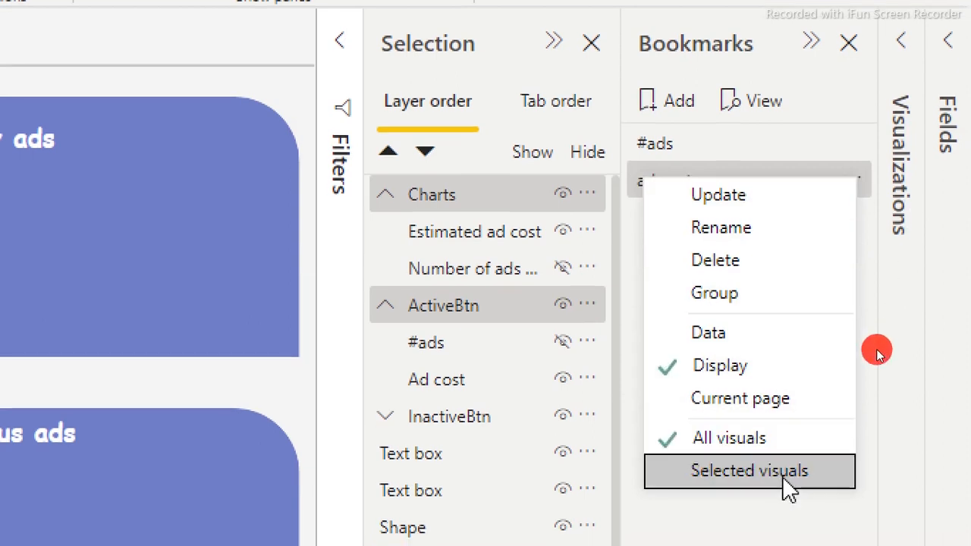
pyautogui.click(789, 480)
pyautogui.click(853, 186)
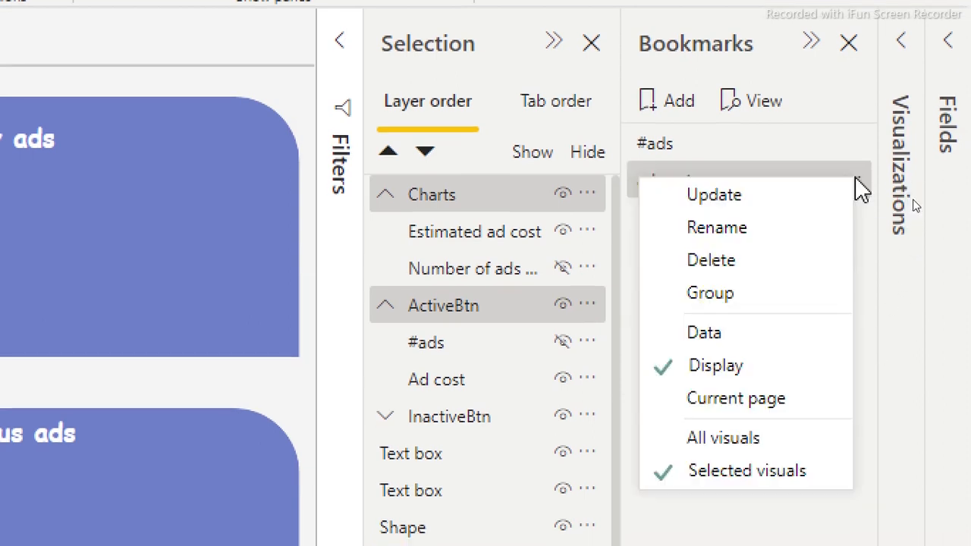
pyautogui.click(805, 194)
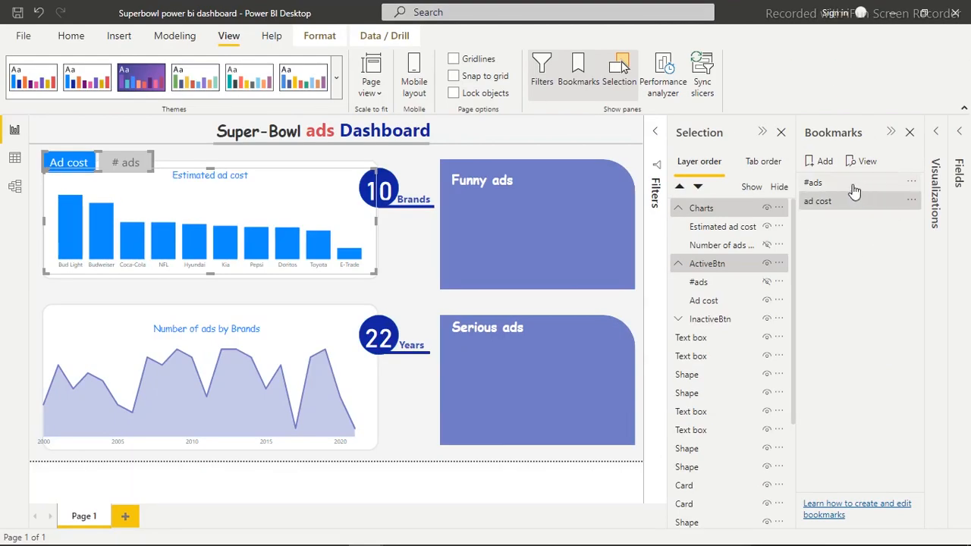
# - Test the chart and button switching by applying the #ads bookmark followed by the ad cost bookmark
pyautogui.click(854, 190)
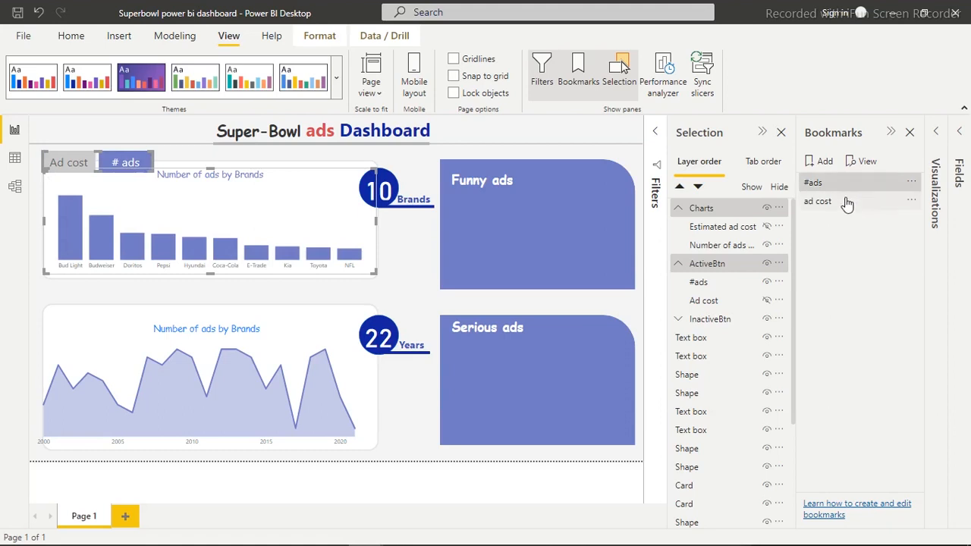
pyautogui.click(843, 207)
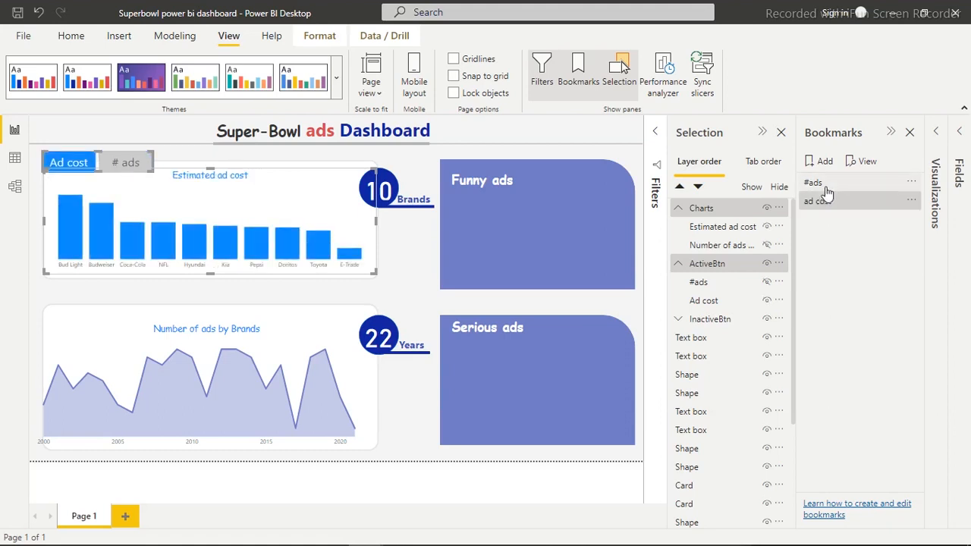
# - Apply the #ads and ad cost bookmarks once more, and close the Bookmarks and Selection panes
pyautogui.click(824, 188)
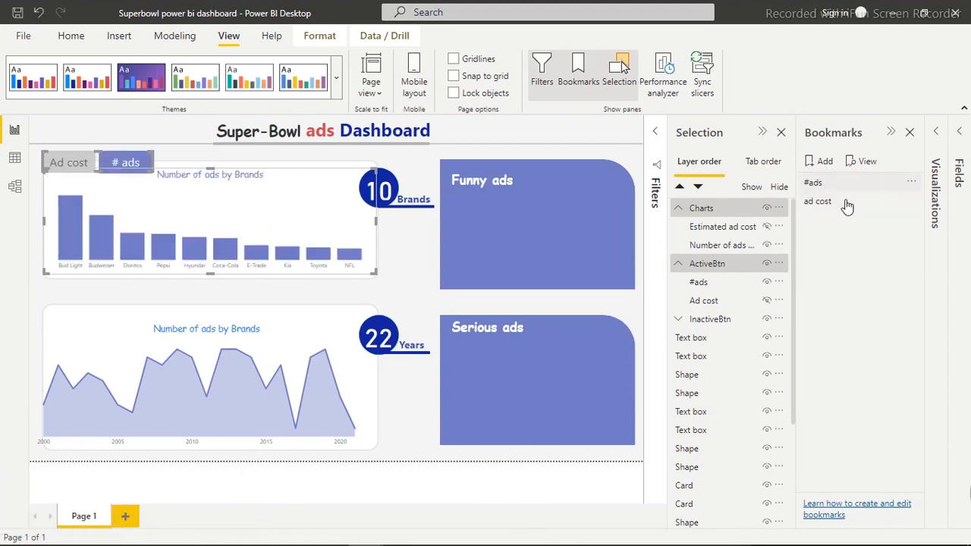
pyautogui.click(847, 209)
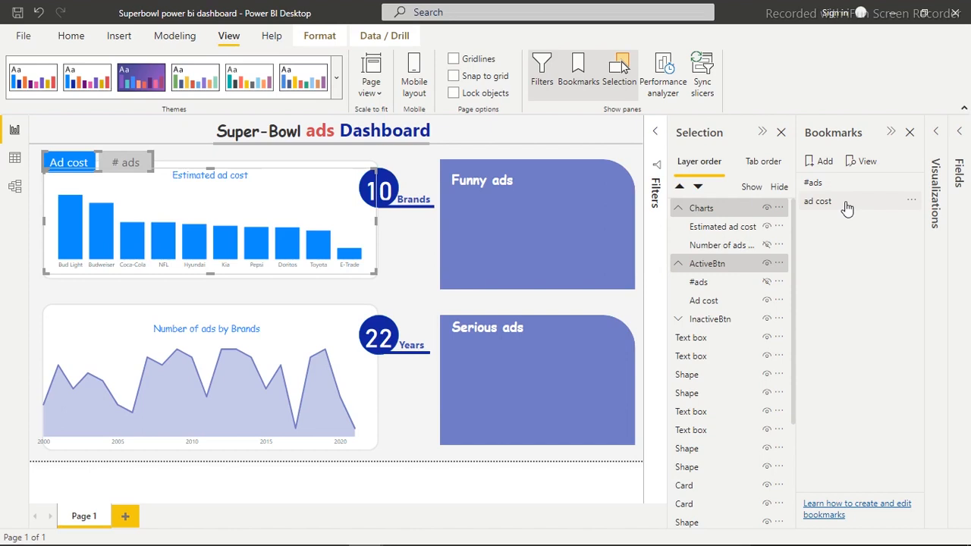
pyautogui.click(910, 134)
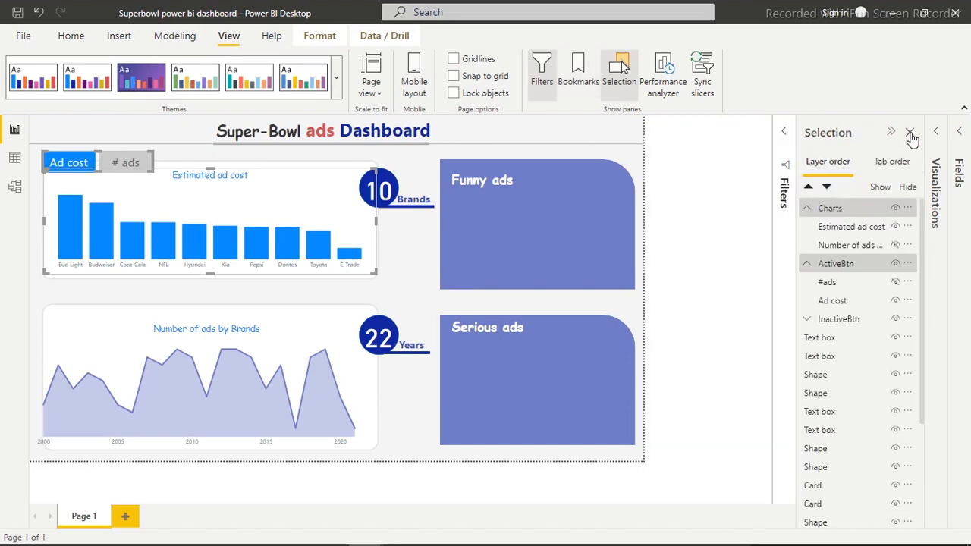
pyautogui.click(910, 134)
pyautogui.click(505, 158)
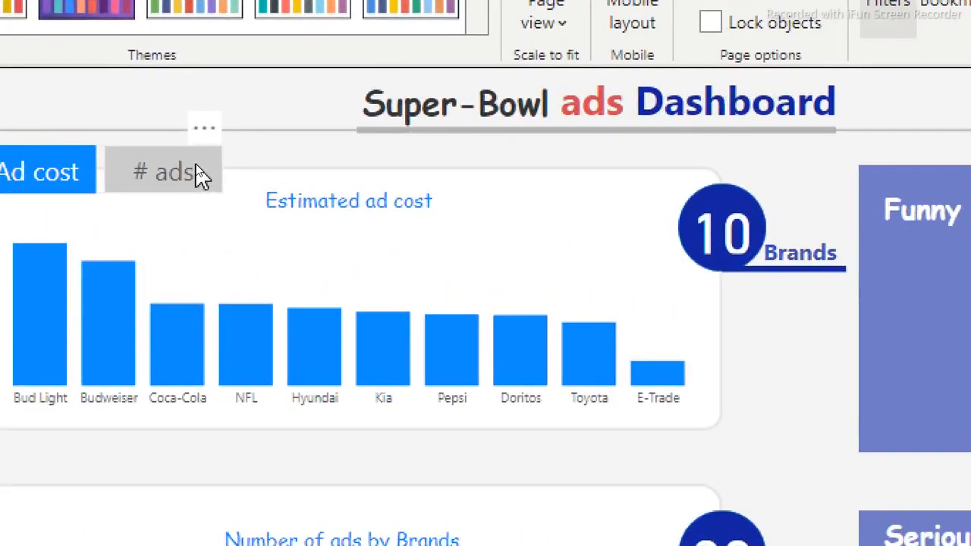
# - Turn on the inactive # ads button's action with type Bookmark and bookmark #ads, and follow the button's link to test it
pyautogui.click(201, 174)
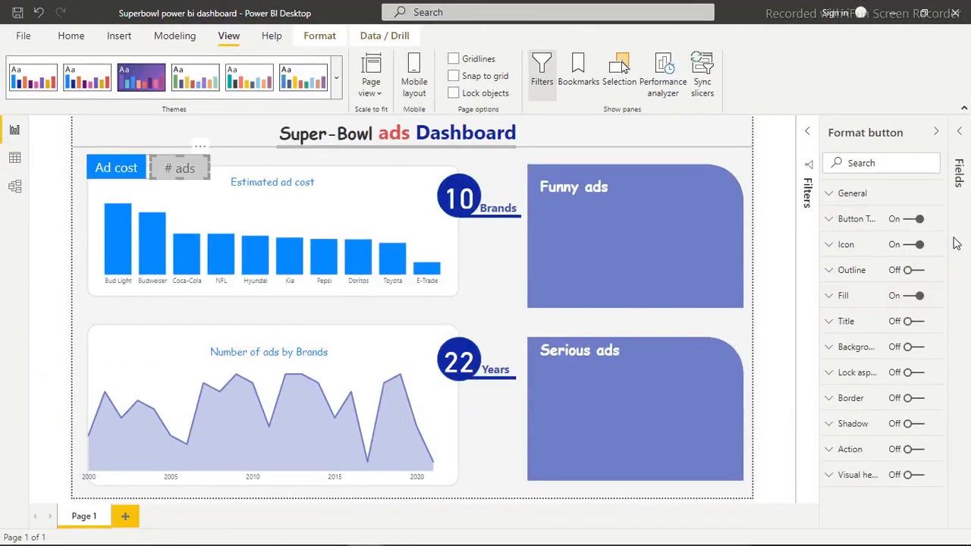
pyautogui.click(911, 451)
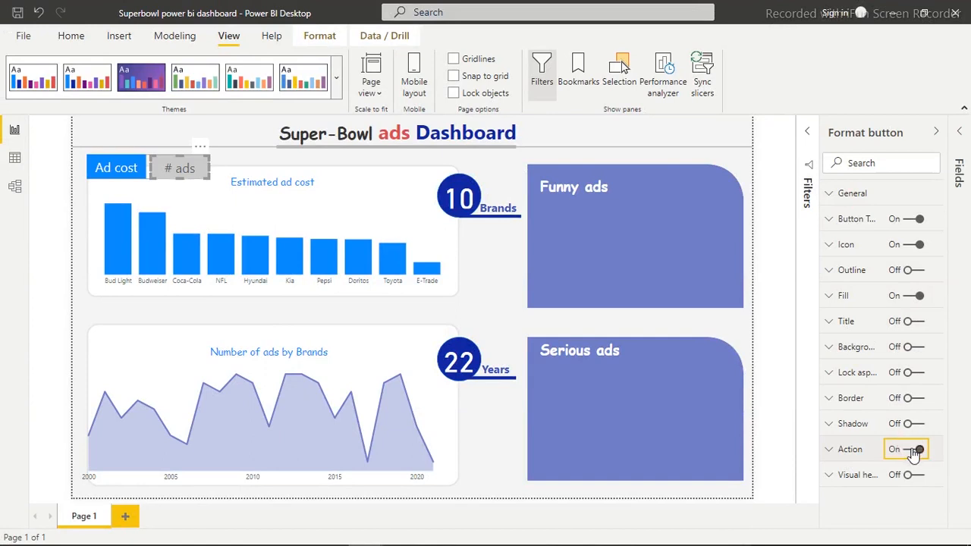
pyautogui.click(834, 450)
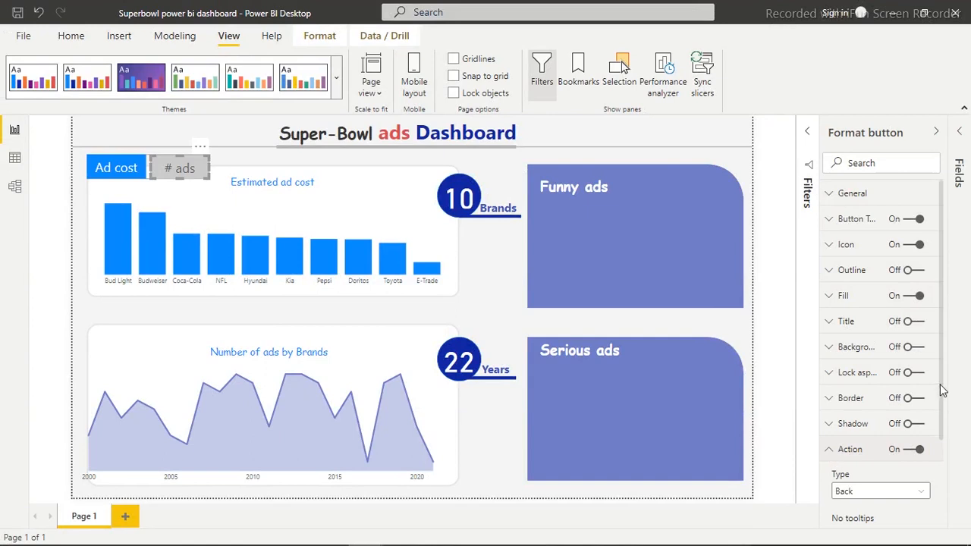
pyautogui.moveTo(942, 390); pyautogui.dragTo(947, 493)
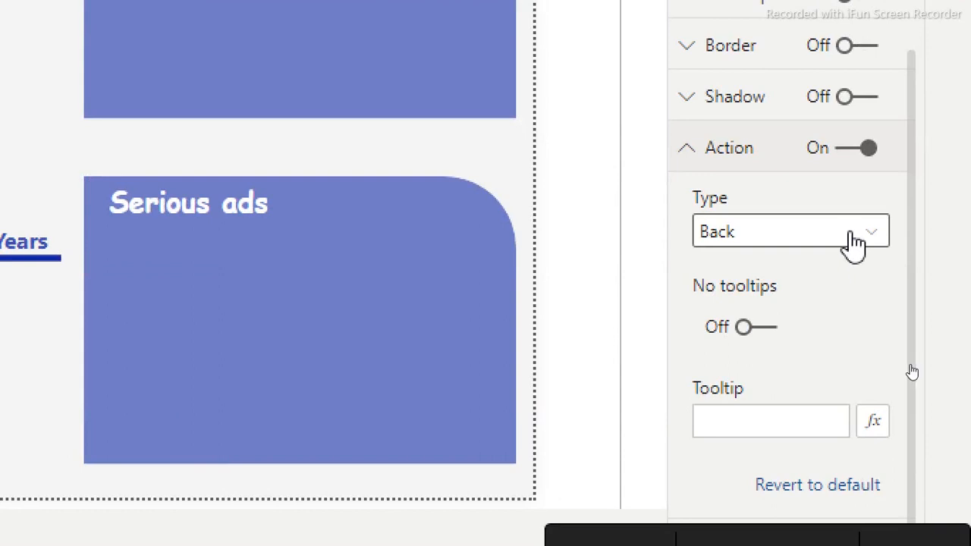
pyautogui.click(865, 238)
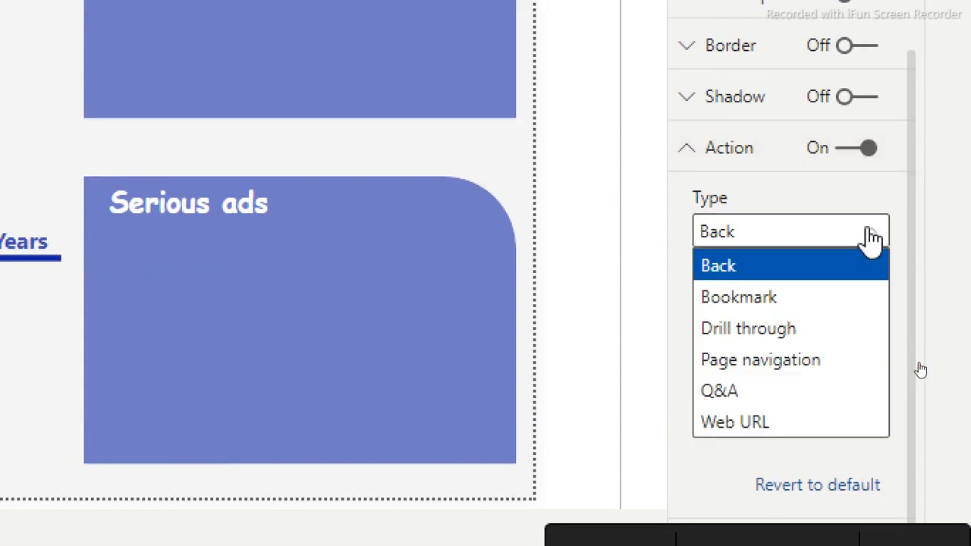
pyautogui.click(772, 299)
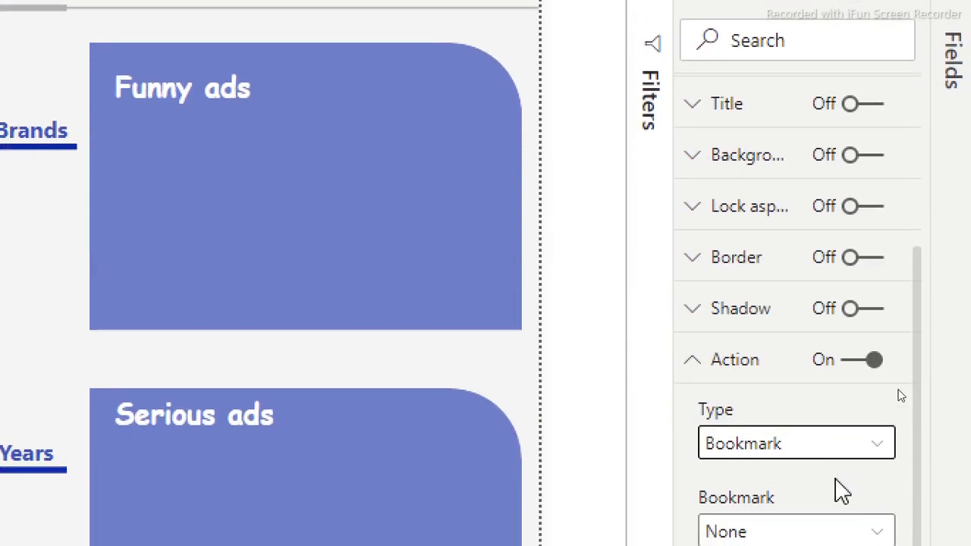
pyautogui.click(825, 479)
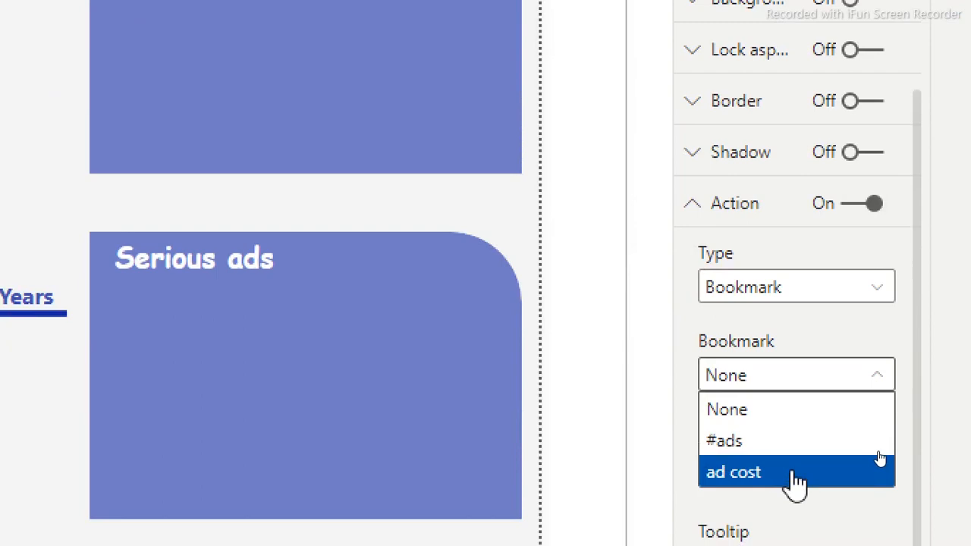
pyautogui.click(878, 447)
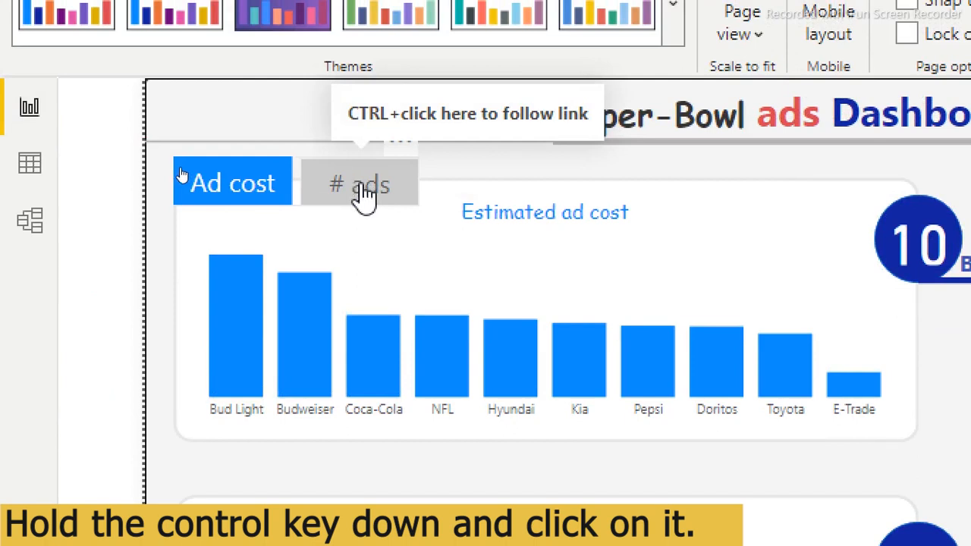
pyautogui.keyDown('ctrl'); pyautogui.click(359, 185); pyautogui.keyUp('ctrl')
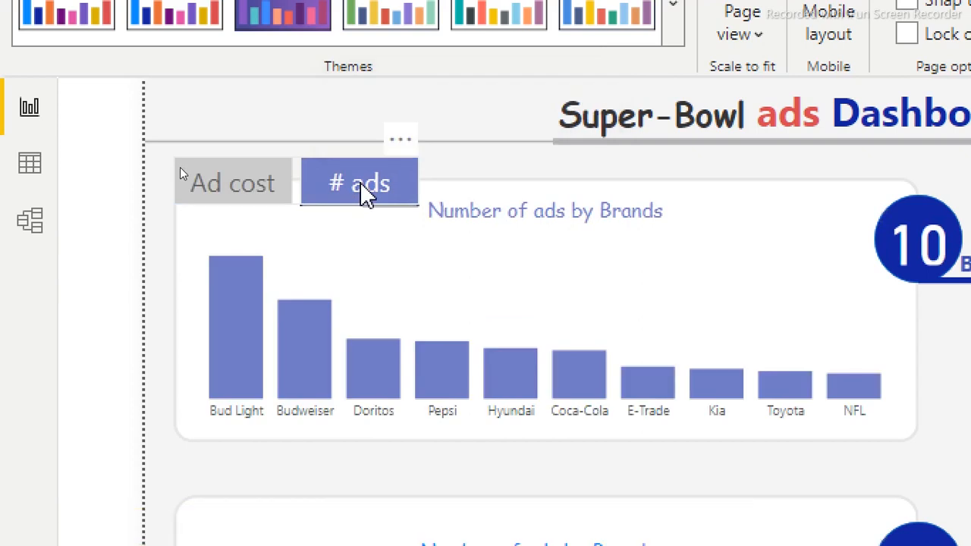
# - Turn on the inactive Ad cost button's action with type Bookmark and bookmark ad cost
pyautogui.click(232, 185)
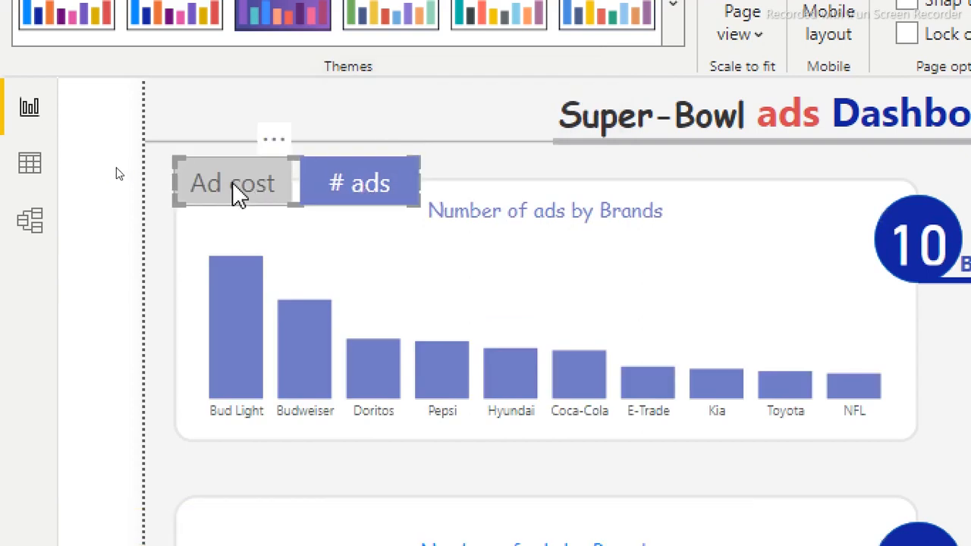
pyautogui.click(117, 173)
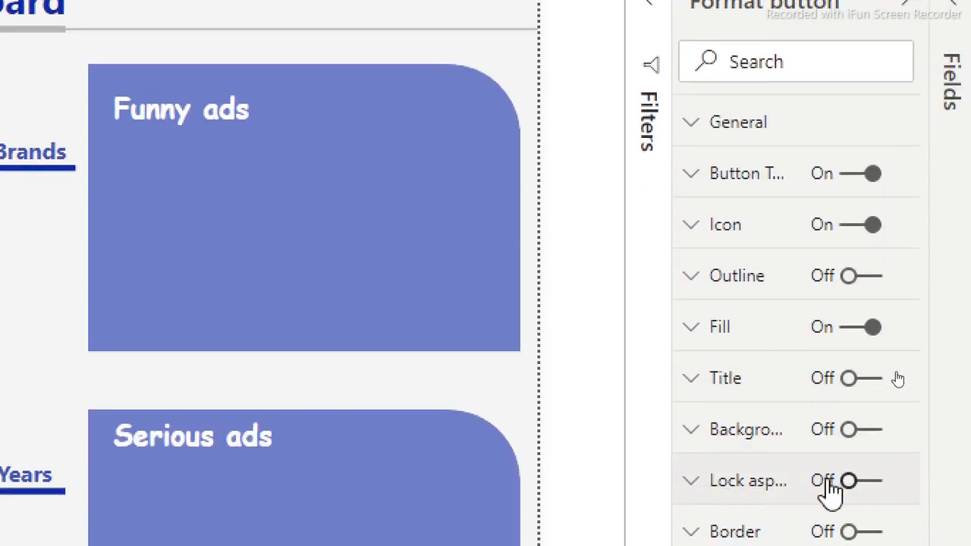
pyautogui.click(847, 489)
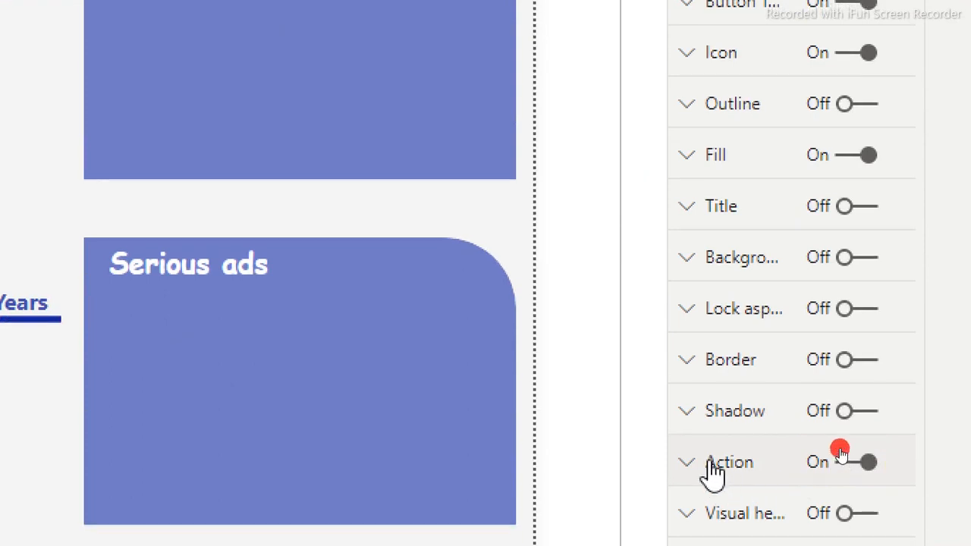
pyautogui.click(714, 467)
pyautogui.click(850, 441)
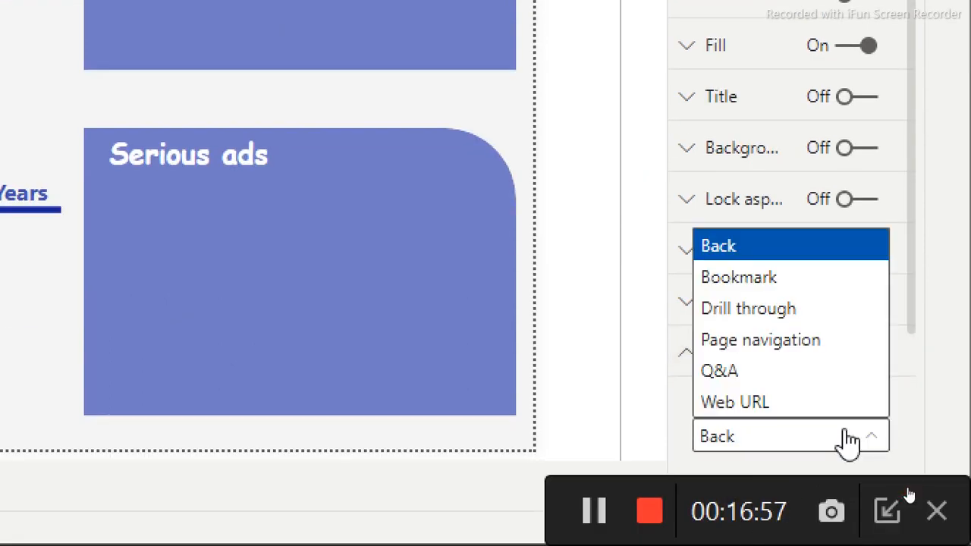
pyautogui.scroll(-3, 920, 182)
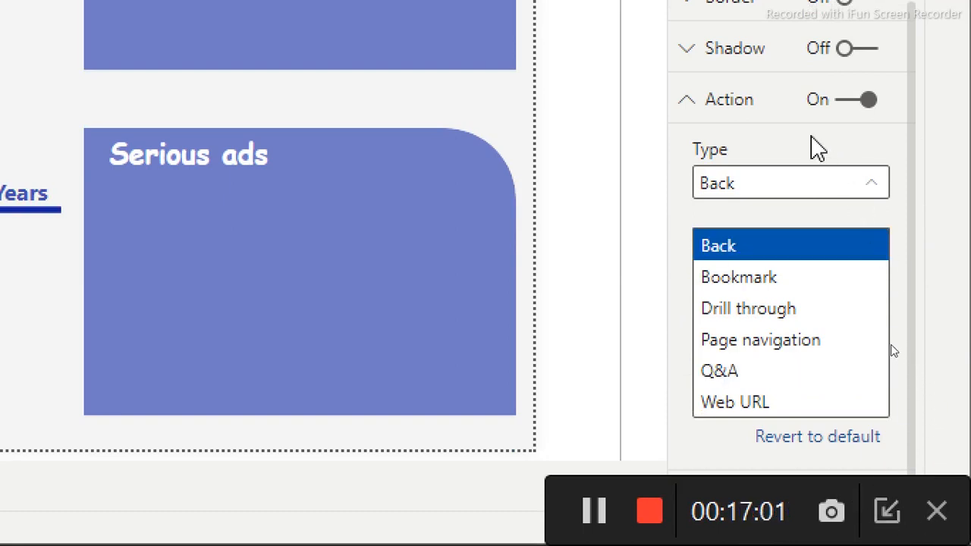
pyautogui.click(758, 280)
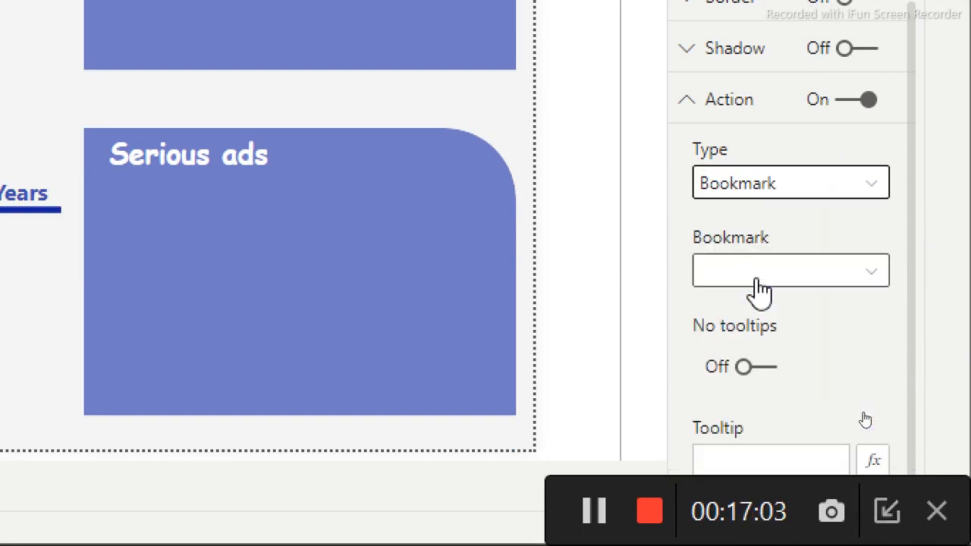
pyautogui.click(848, 273)
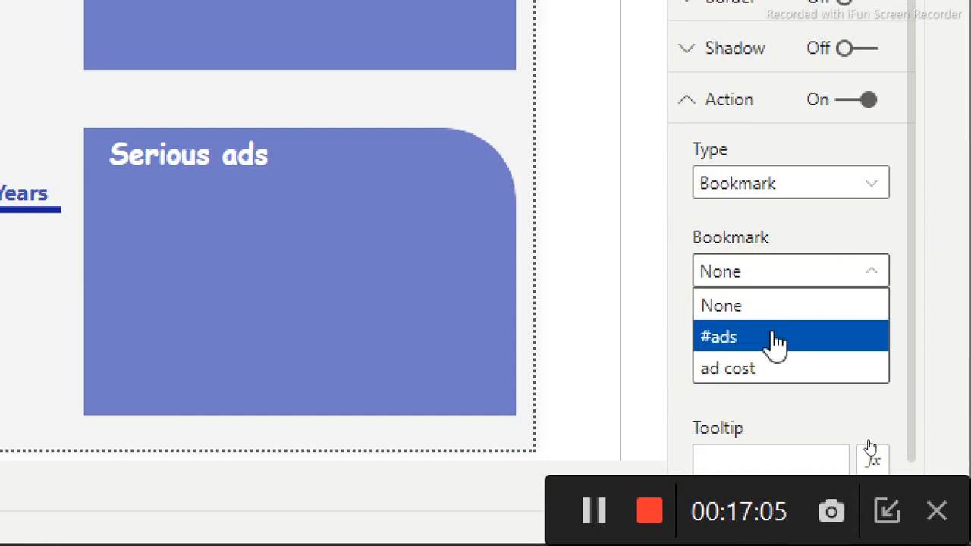
pyautogui.click(760, 370)
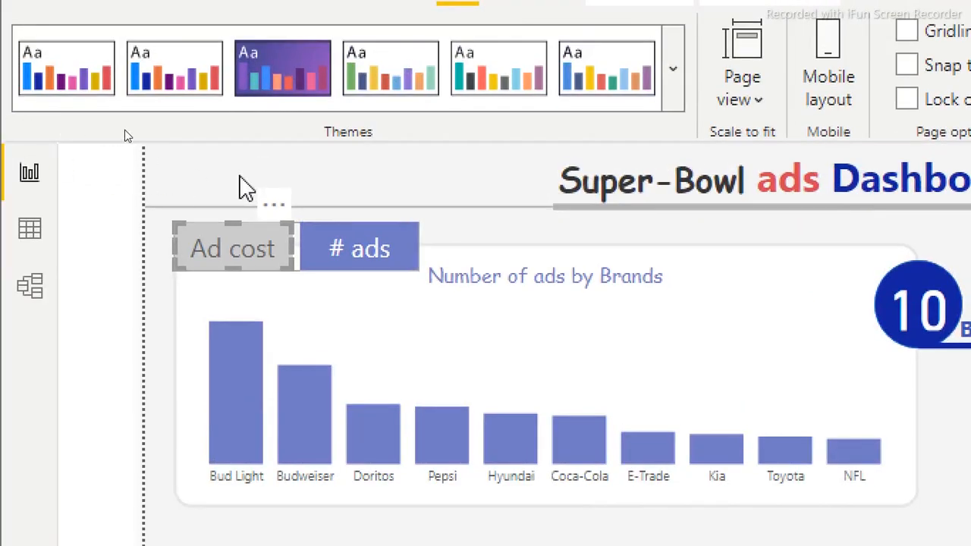
# - Test the chart toggle by following the Ad cost, # ads and Ad cost button links in turn, and leave nothing selected
pyautogui.click(261, 180)
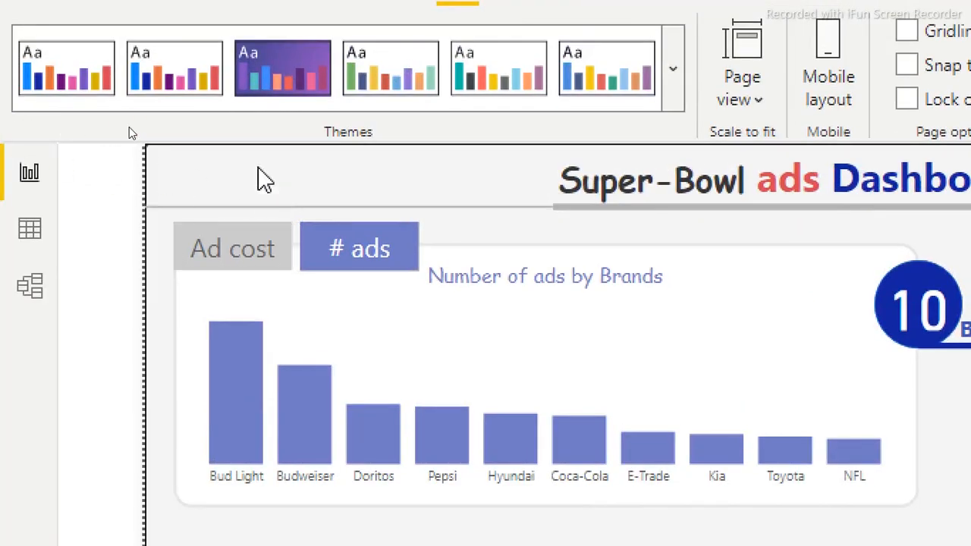
pyautogui.keyDown('ctrl'); pyautogui.click(237, 258); pyautogui.keyUp('ctrl')
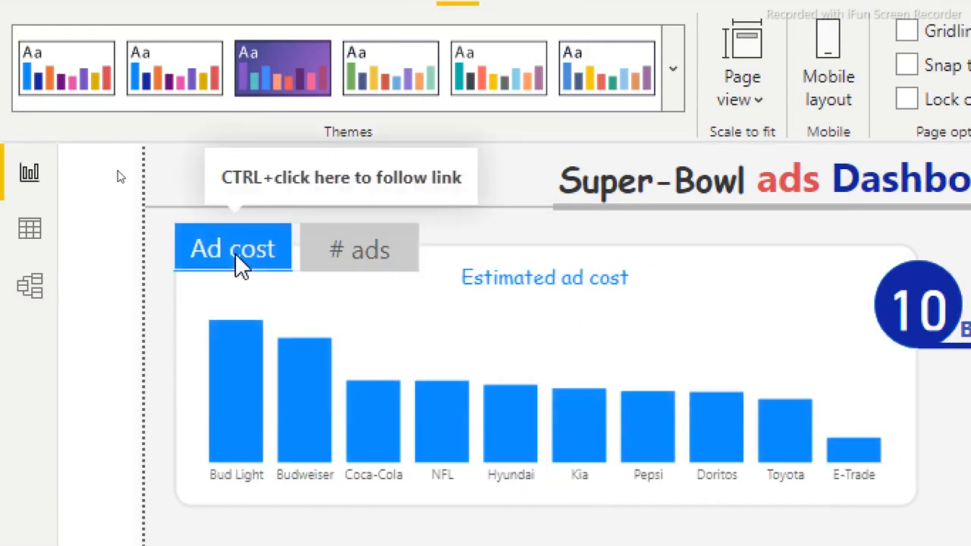
pyautogui.keyDown('ctrl'); pyautogui.click(372, 245); pyautogui.keyUp('ctrl')
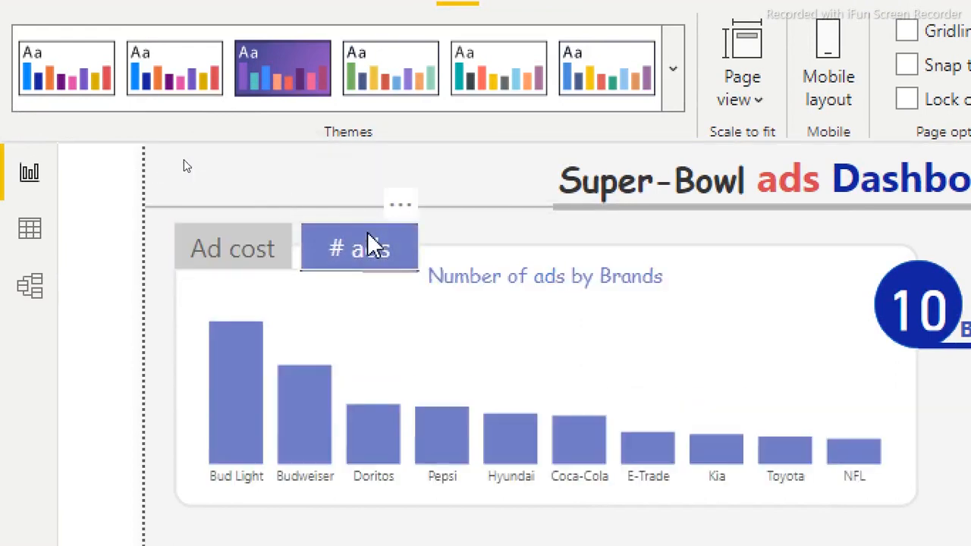
pyautogui.keyDown('ctrl'); pyautogui.click(246, 241); pyautogui.keyUp('ctrl')
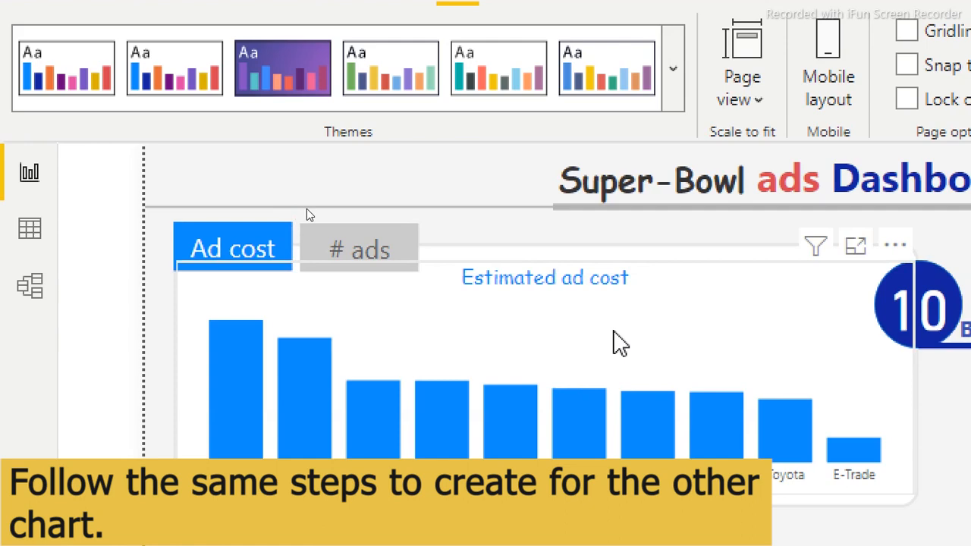
pyautogui.click(618, 342)
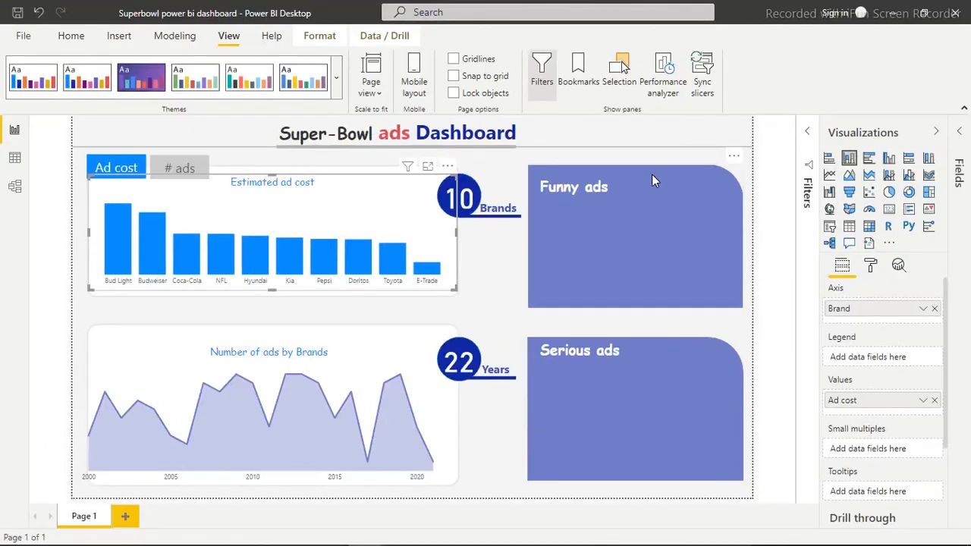
pyautogui.click(484, 165)
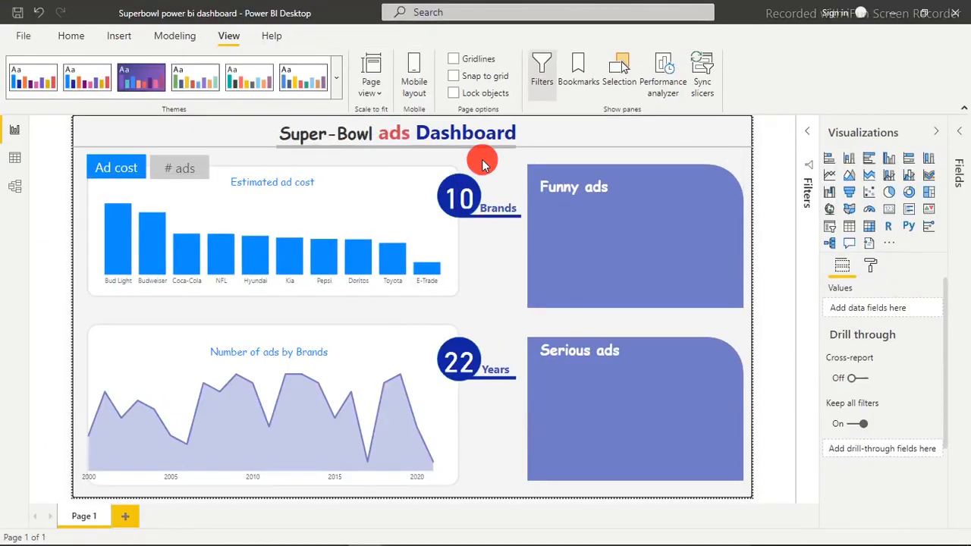
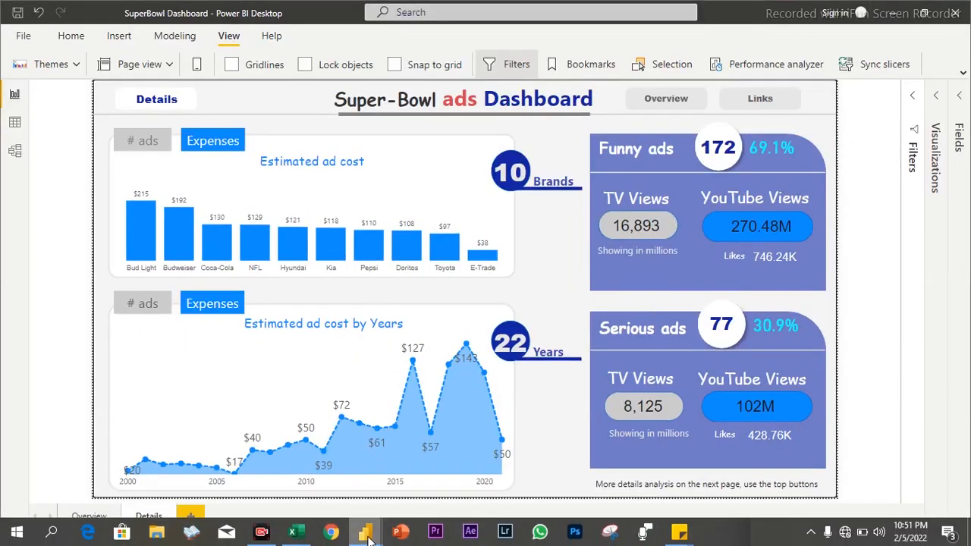
# - Switch from the SuperBowl Dashboard report back to the Superbowl power bi dashboard report
pyautogui.click(368, 537)
pyautogui.click(439, 464)
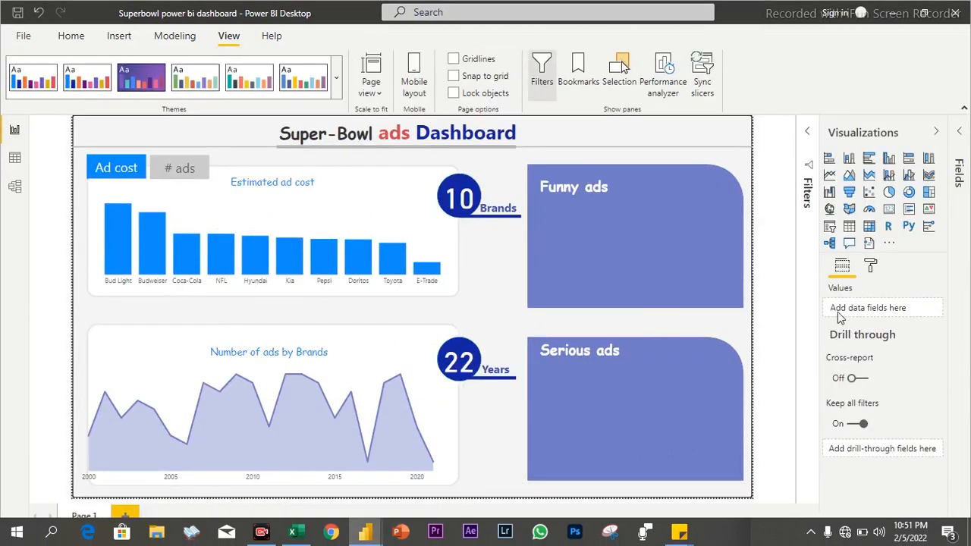
# - Expand the Measure Table in the field list and inspect the formulas of the Ad cost and Total Records measures
pyautogui.click(936, 132)
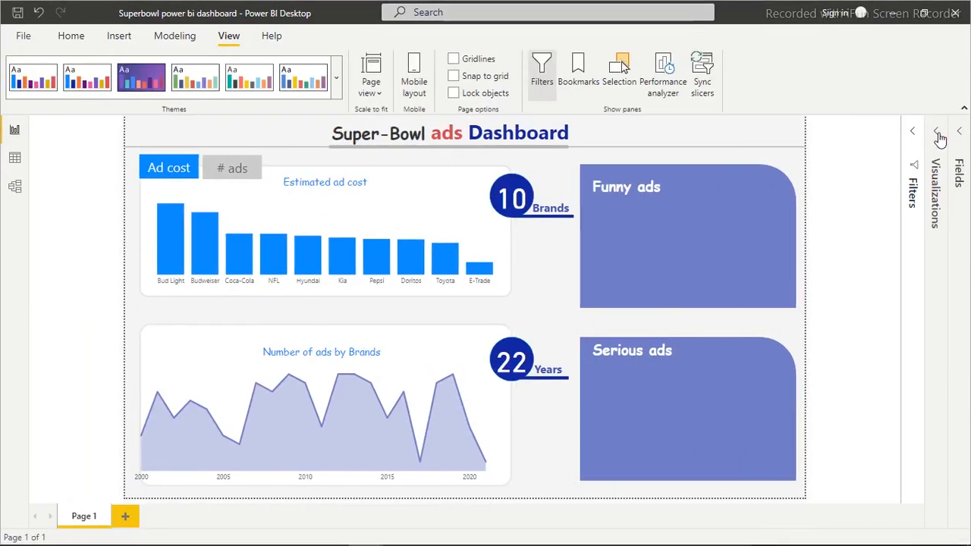
pyautogui.click(961, 135)
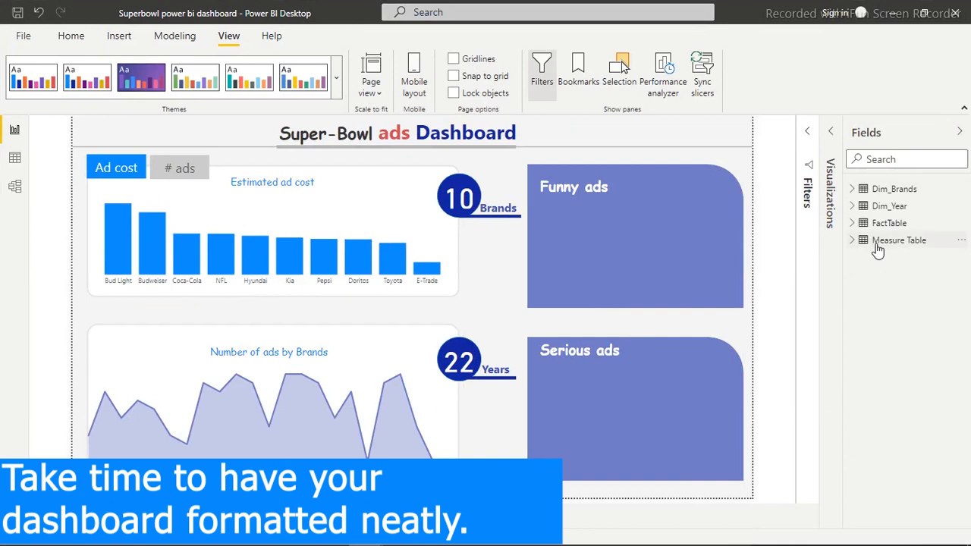
pyautogui.click(874, 246)
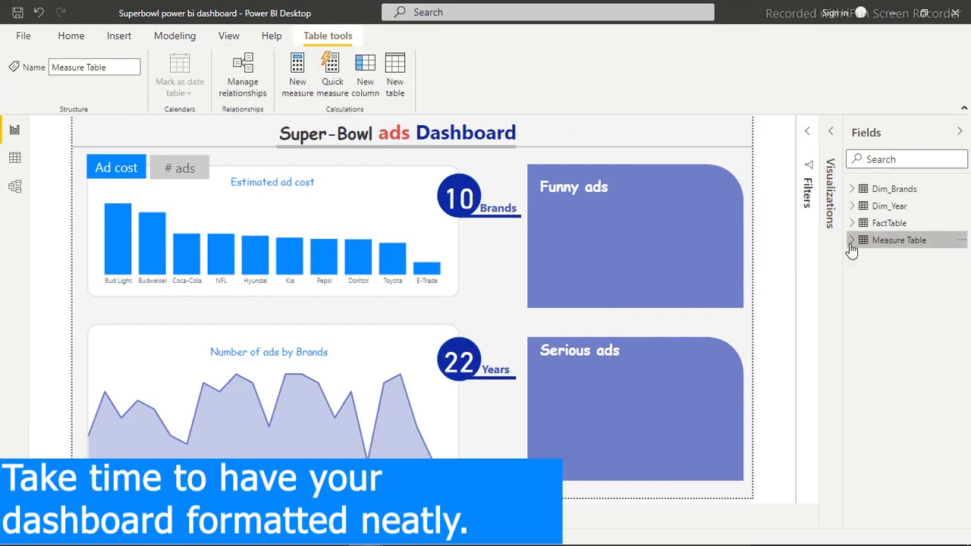
pyautogui.click(850, 241)
pyautogui.click(910, 294)
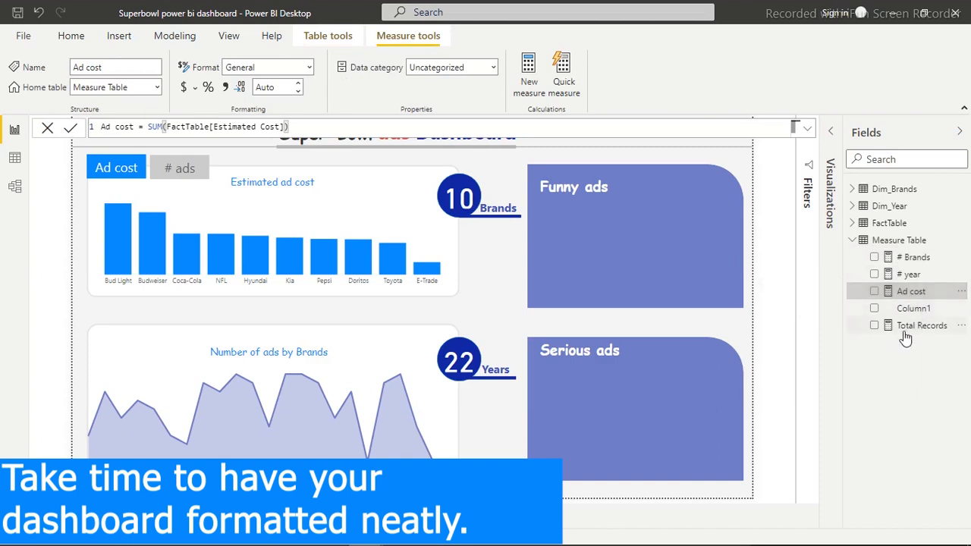
pyautogui.click(914, 330)
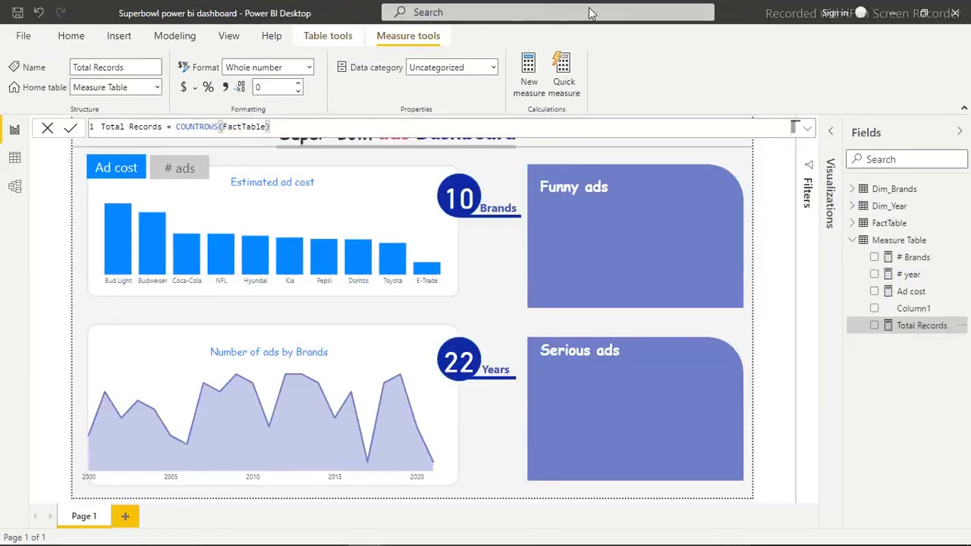
# - Start a new measure named # funny ads with a CALCULATE expression on [Total Records]
pyautogui.click(529, 71)
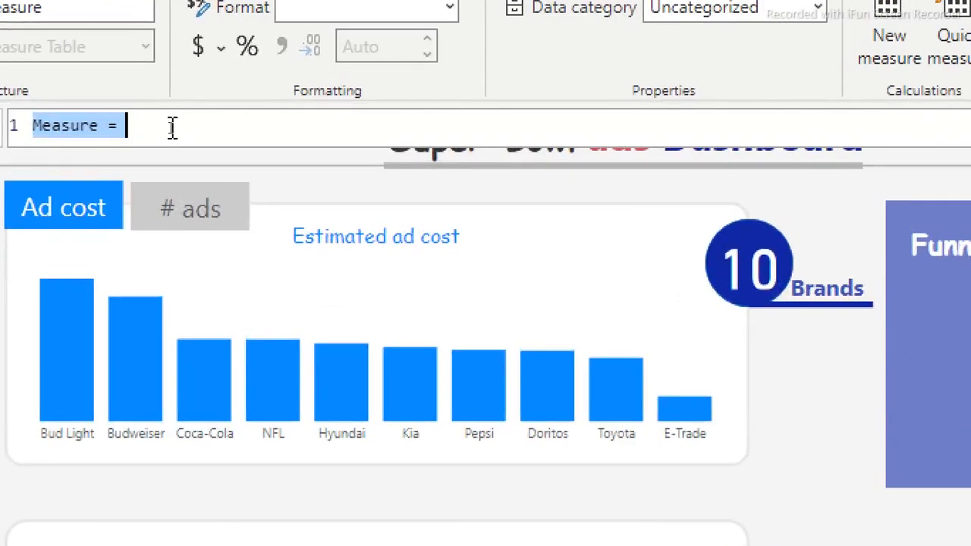
pyautogui.write('# fun')
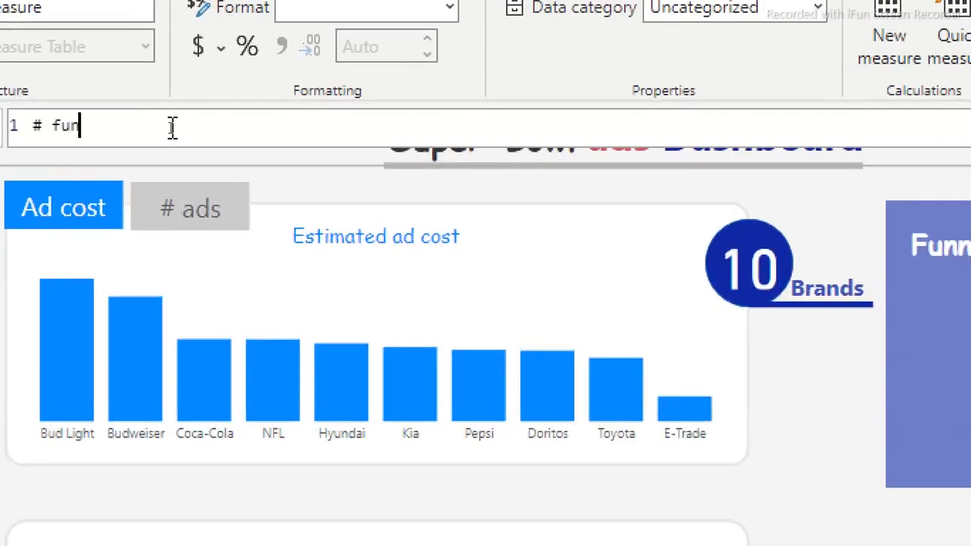
pyautogui.write('ny ads=')
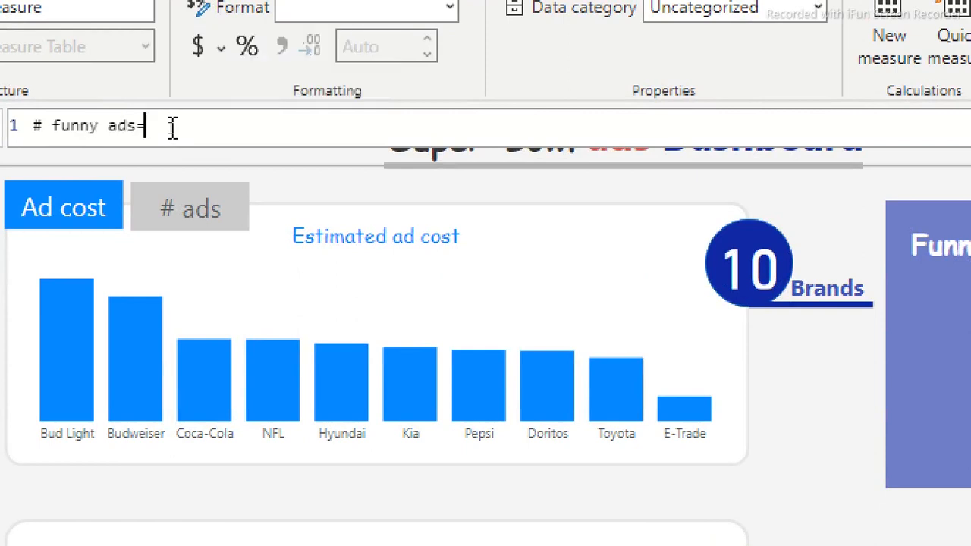
pyautogui.write('cal')
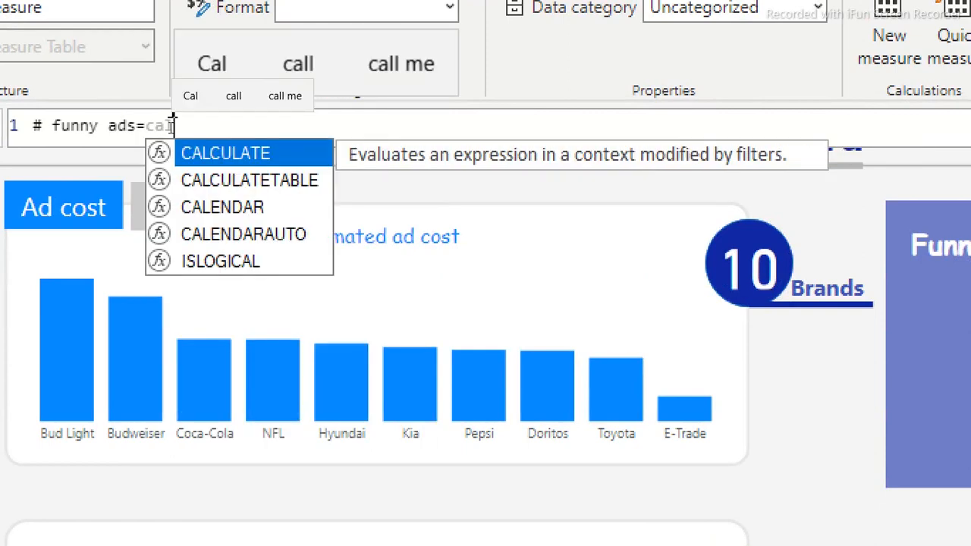
pyautogui.press('Tab')
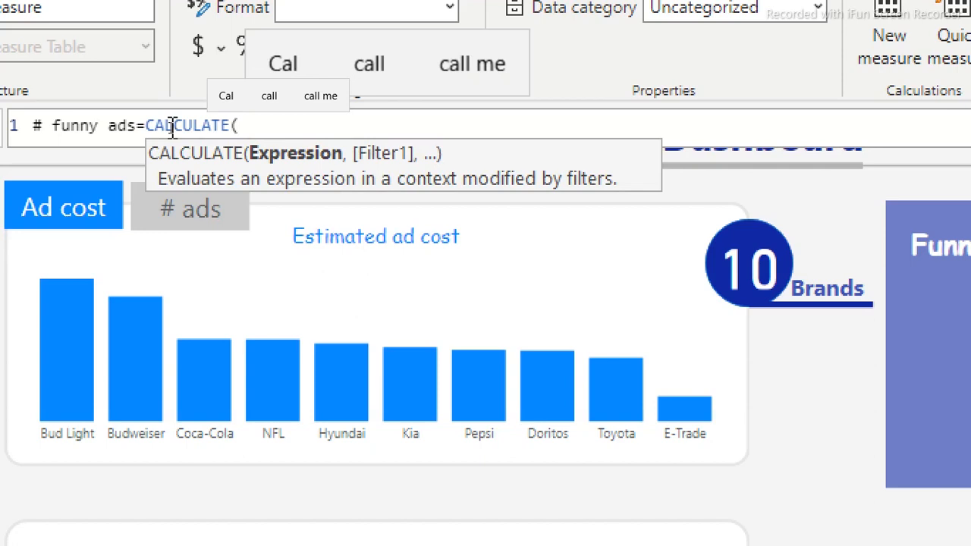
pyautogui.write('to')
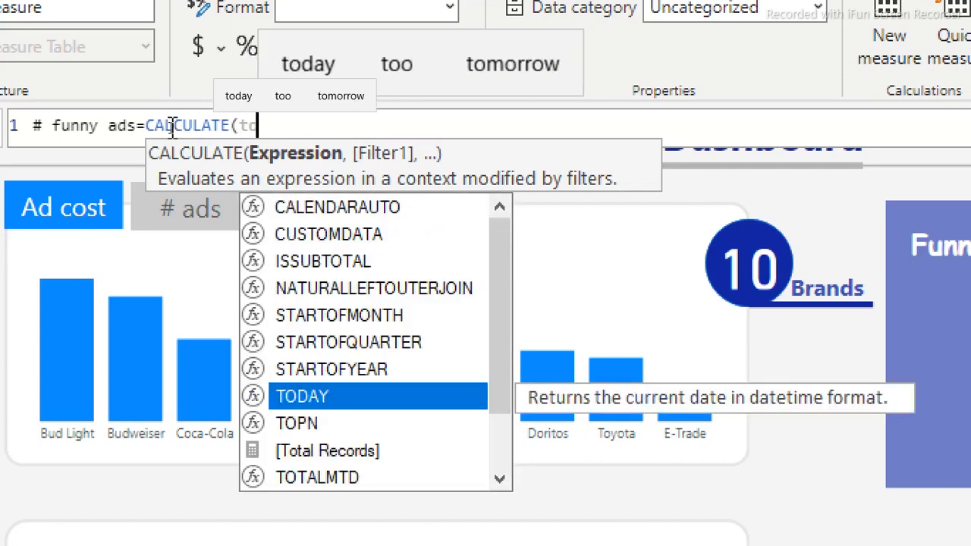
pyautogui.write('o')
pyautogui.press('BackSpace')
pyautogui.write('t')
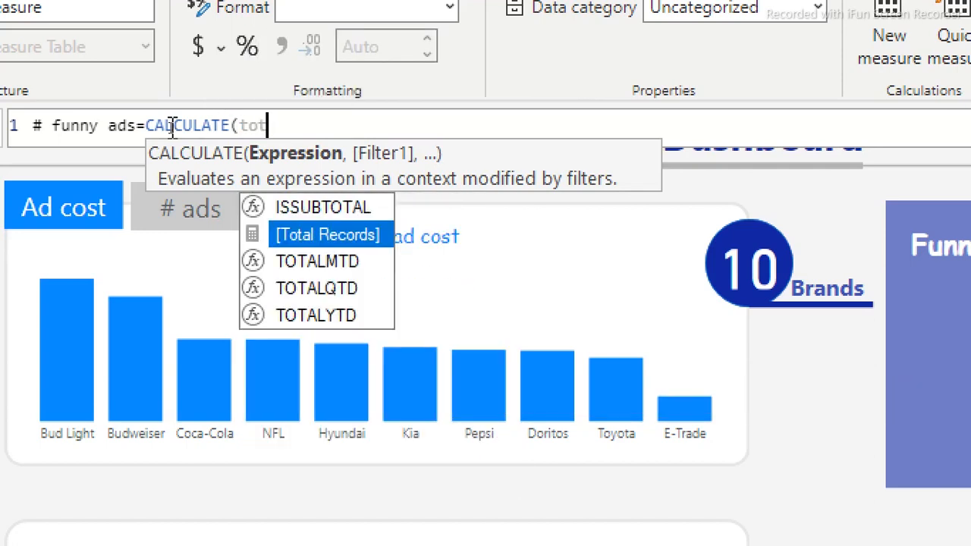
pyautogui.press('Tab')
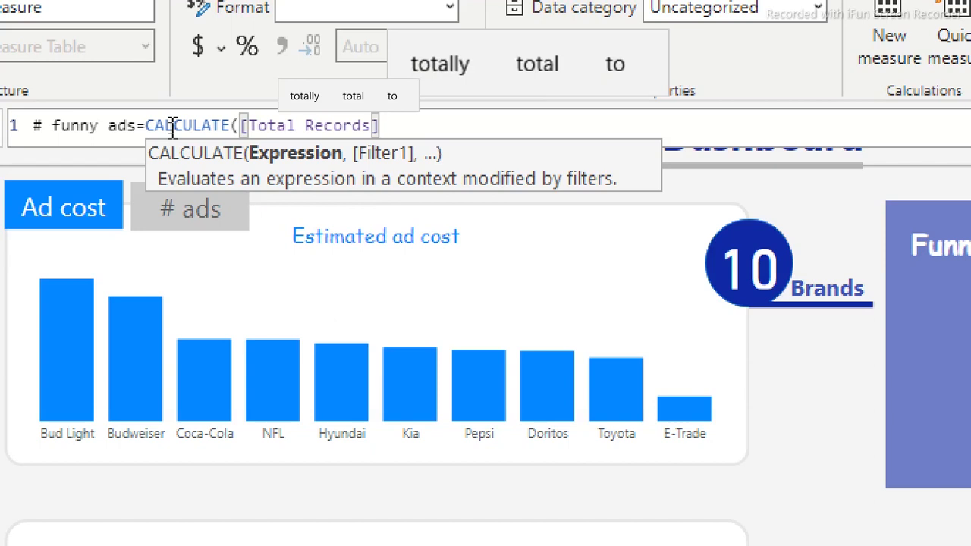
# - Begin the measure's filter argument with the condition FactTable[Funny]=
pyautogui.write(',')
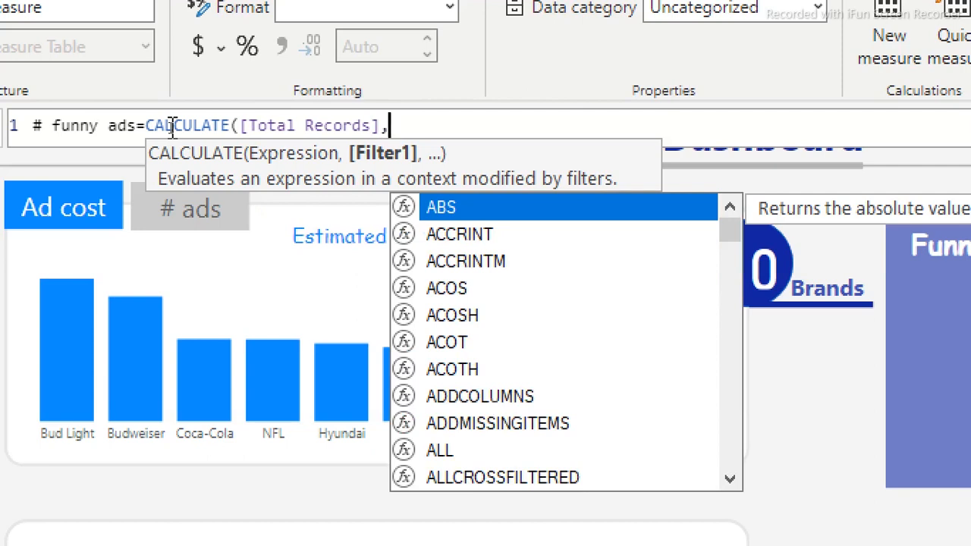
pyautogui.write('fu')
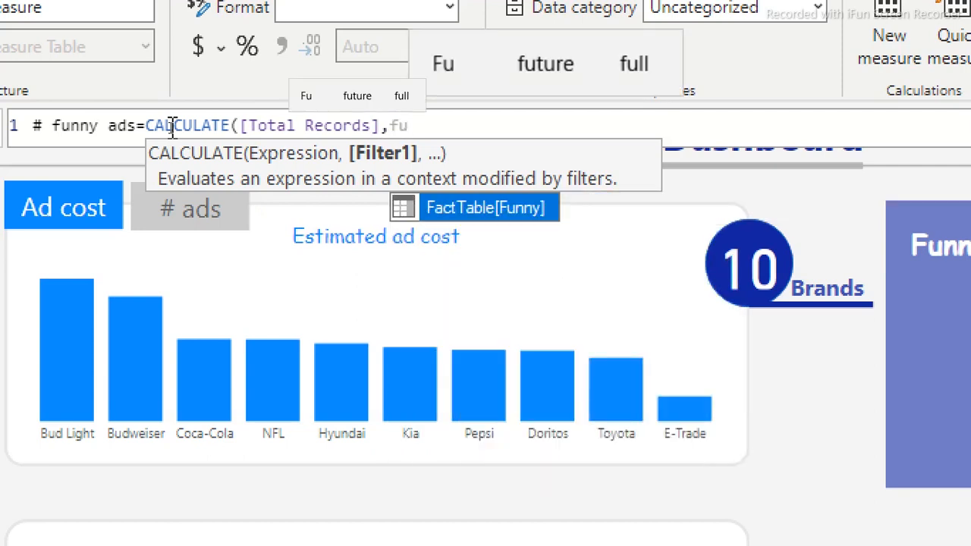
pyautogui.press('Tab')
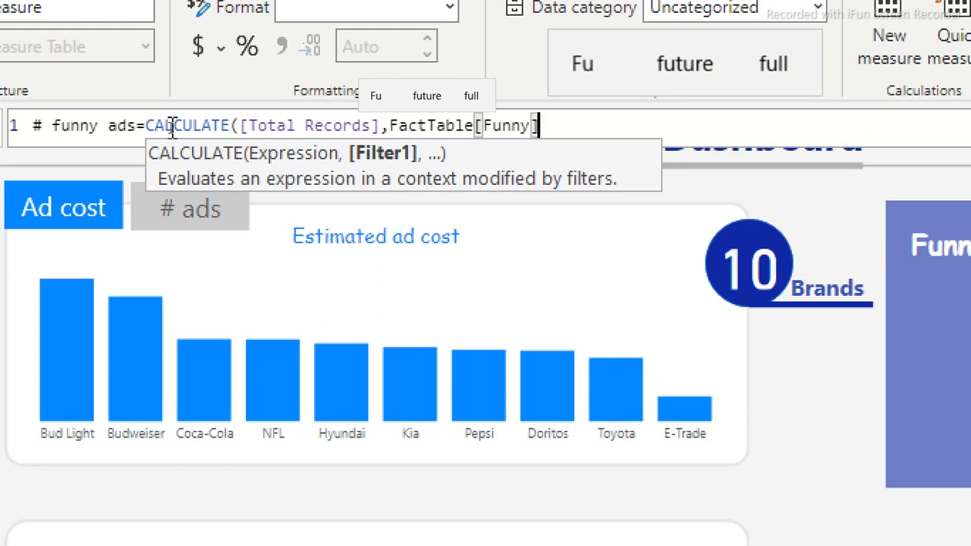
pyautogui.write('=')
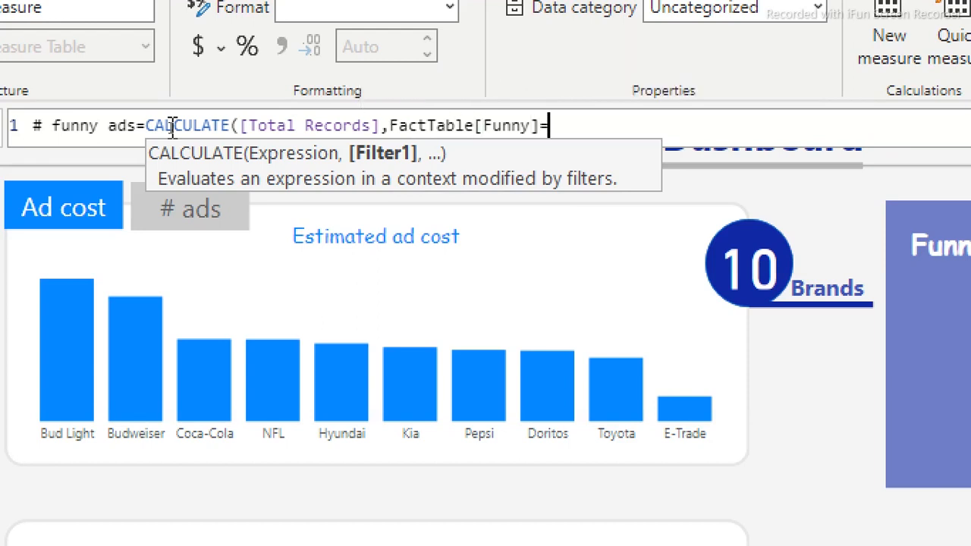
pyautogui.write('tru')
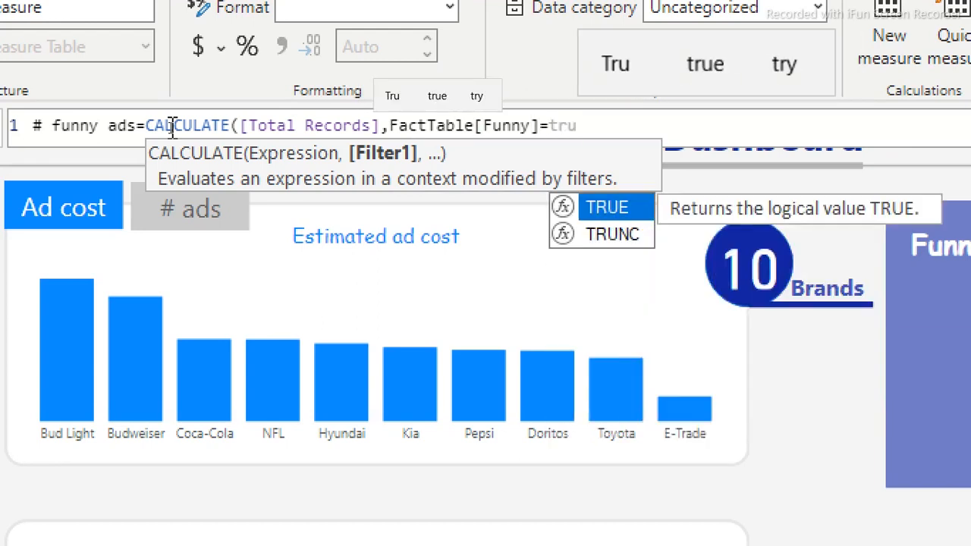
pyautogui.press('Tab')
pyautogui.write('))')
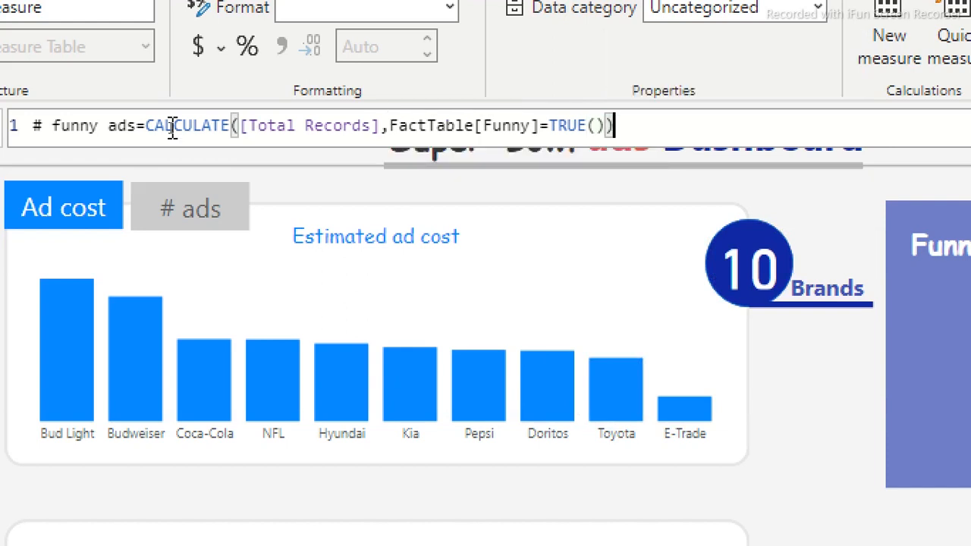
pyautogui.press('BackSpace')
pyautogui.press('BackSpace')
pyautogui.press('BackSpace')
pyautogui.press('BackSpace')
pyautogui.press('BackSpace')
pyautogui.press('BackSpace')
pyautogui.press('BackSpace')
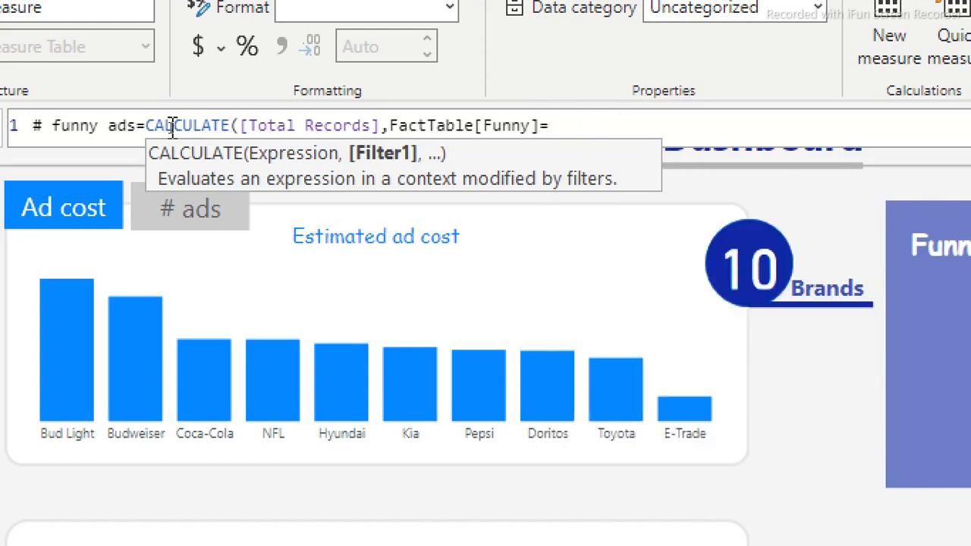
# - Complete the # funny ads filter with the quoted text "true" and commit the measure
pyautogui.write('"tru')
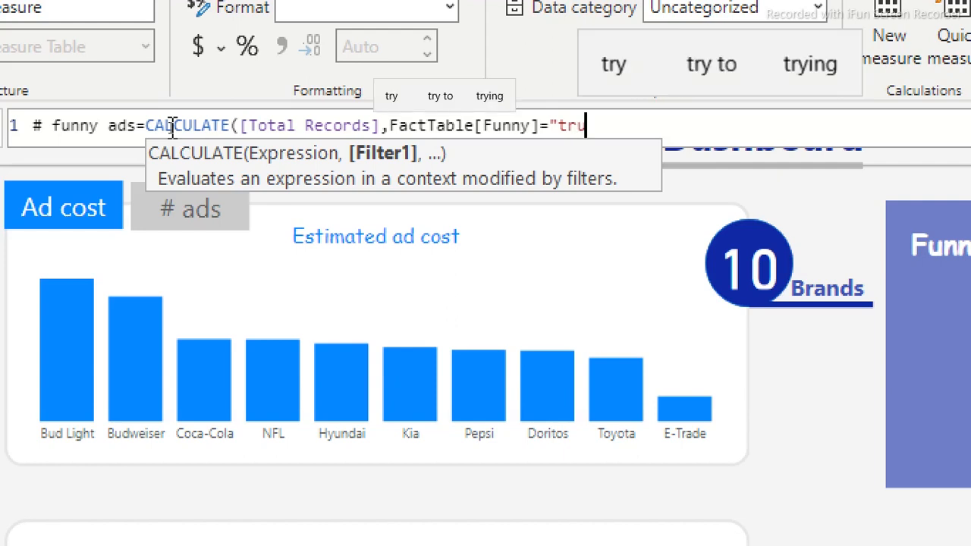
pyautogui.write('e")')
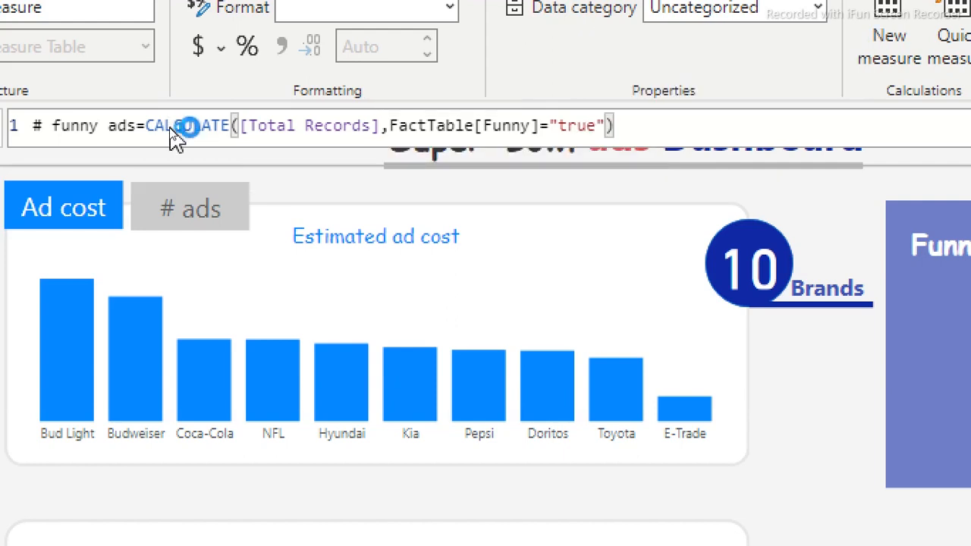
pyautogui.press('Return')
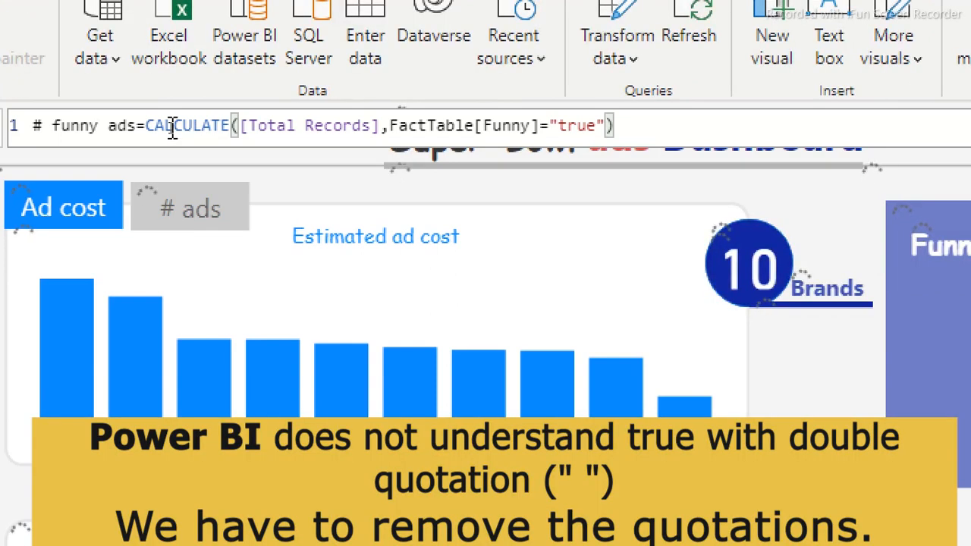
# - Add the # funny ads measure to the report page as a new visual
pyautogui.click(172, 129)
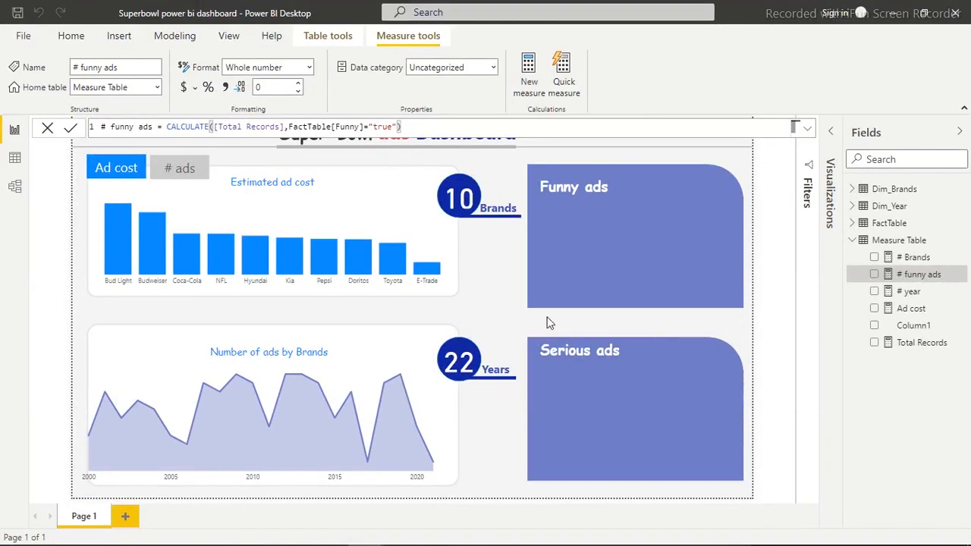
pyautogui.click(497, 316)
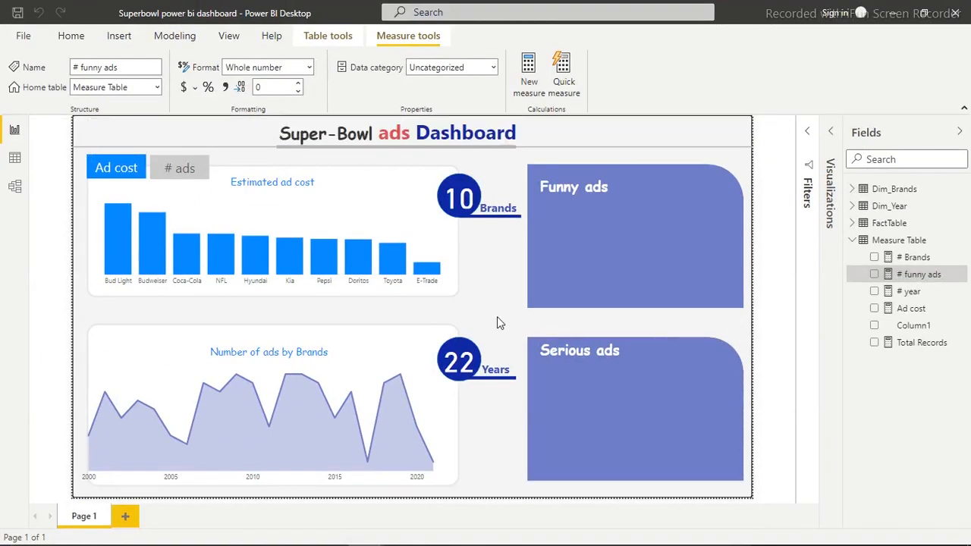
pyautogui.click(874, 275)
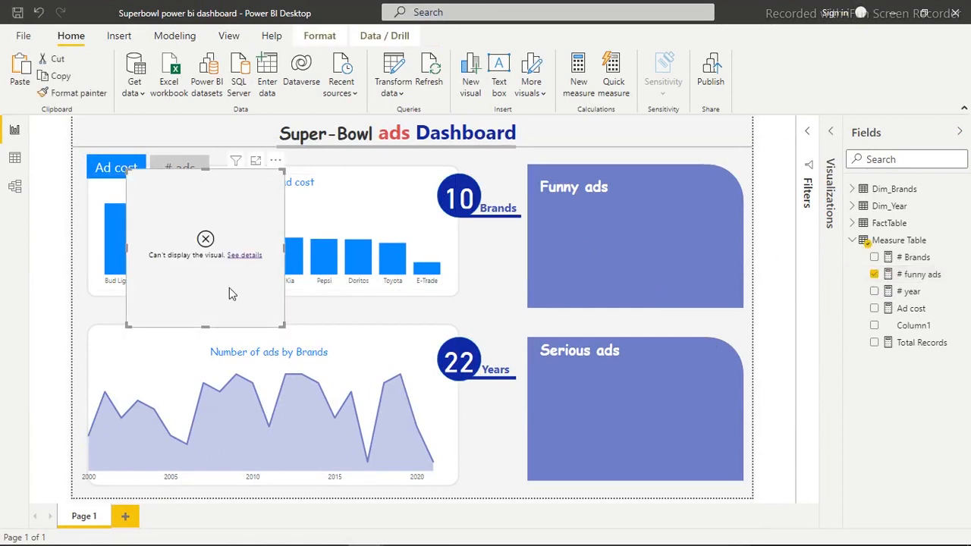
# - Replace the quoted text in the # funny ads filter with TRUE() and commit the corrected formula
pyautogui.click(934, 279)
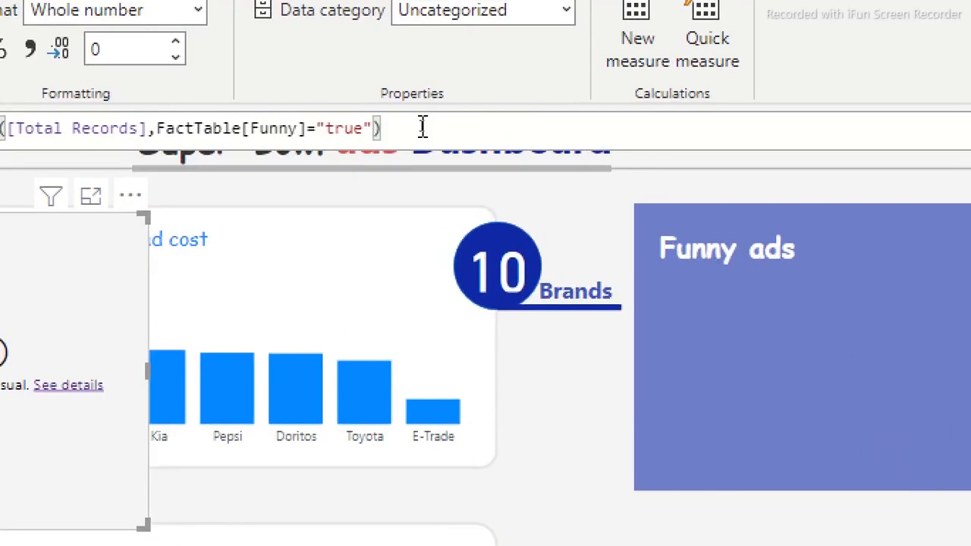
pyautogui.press('BackSpace')
pyautogui.press('BackSpace')
pyautogui.press('BackSpace')
pyautogui.press('BackSpace')
pyautogui.press('BackSpace')
pyautogui.press('BackSpace')
pyautogui.press('BackSpace')
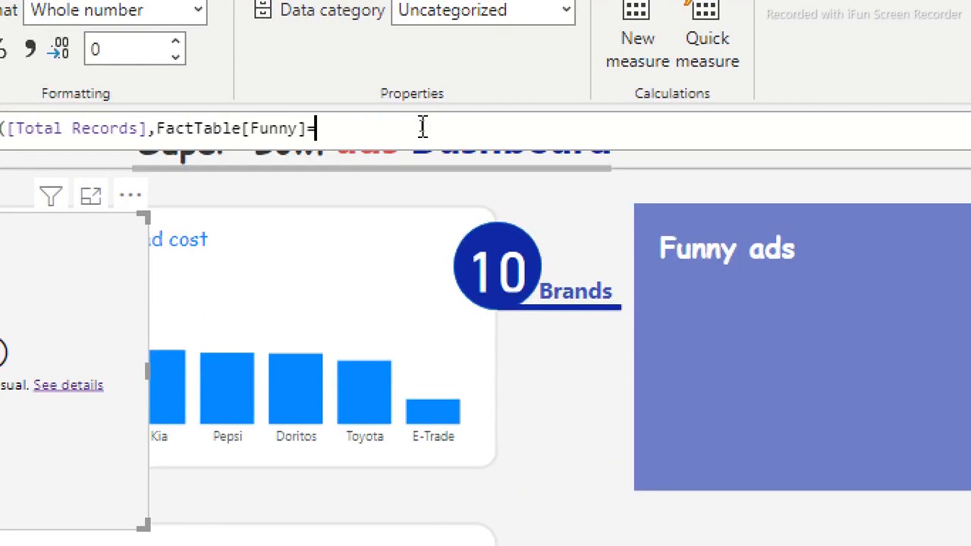
pyautogui.write('tru')
pyautogui.press('Tab')
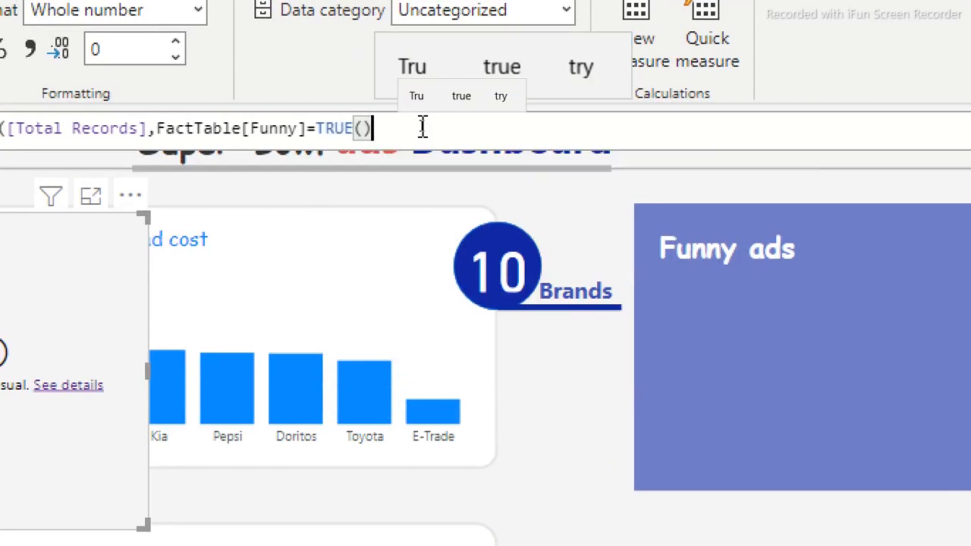
pyautogui.write(')')
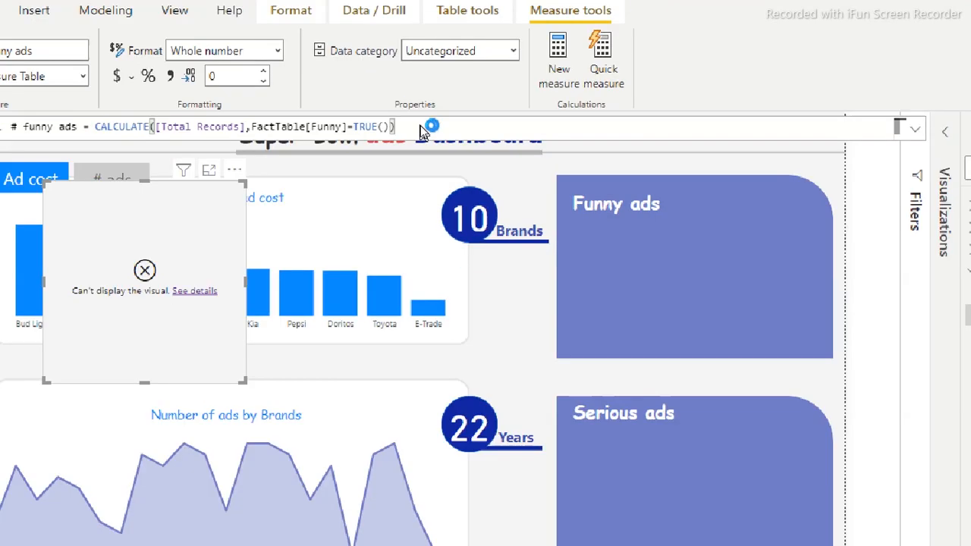
pyautogui.press('Return')
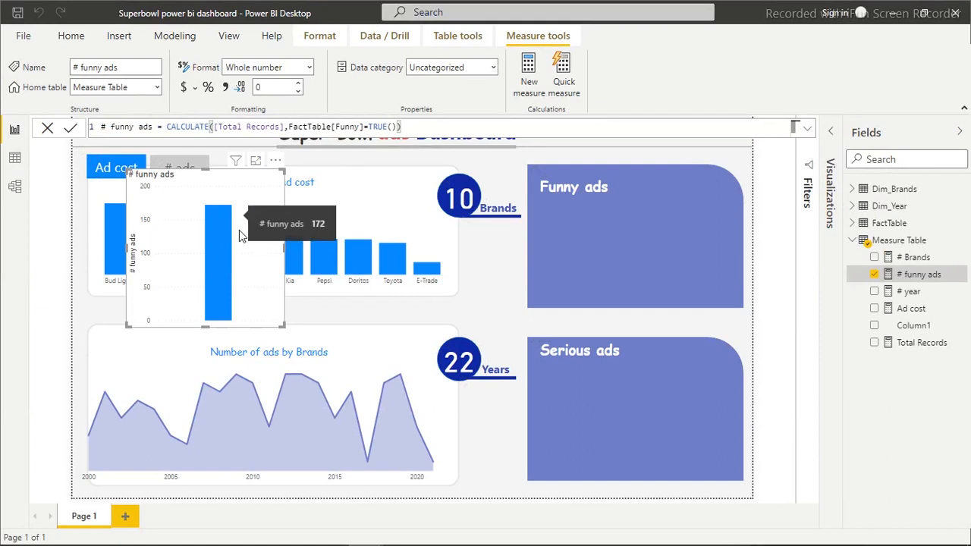
# - Convert the # funny ads column chart into a Card visual
pyautogui.click(833, 139)
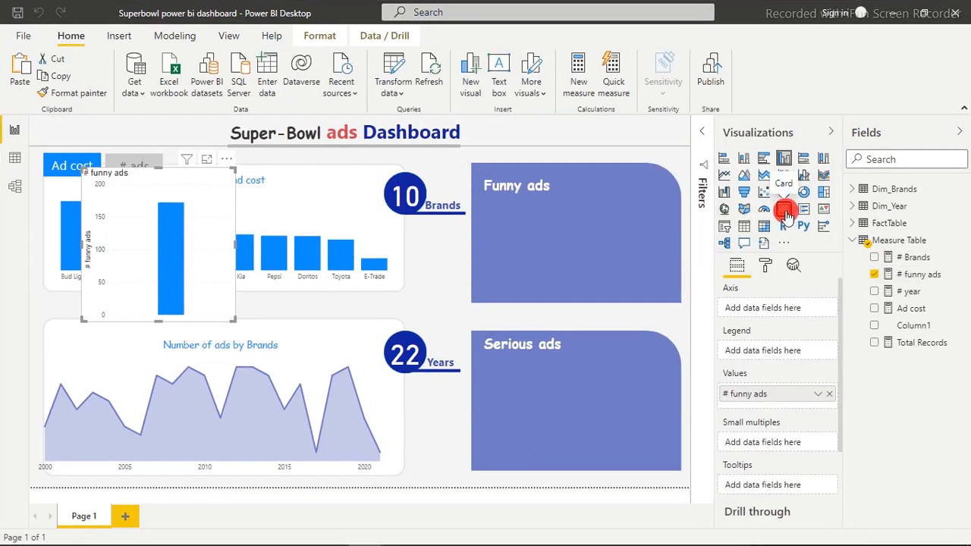
pyautogui.click(785, 212)
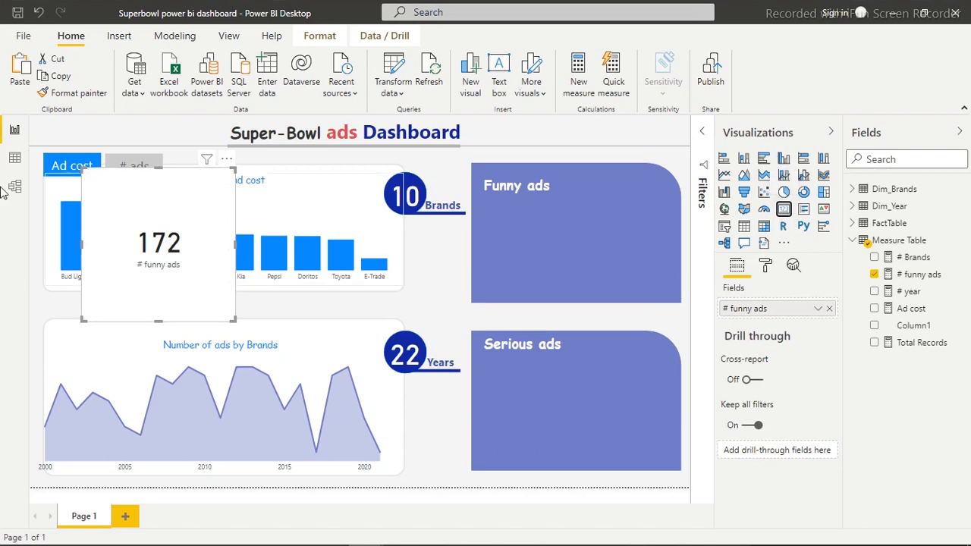
# - Examine the Funny column of FactTable in the data view
pyautogui.click(15, 159)
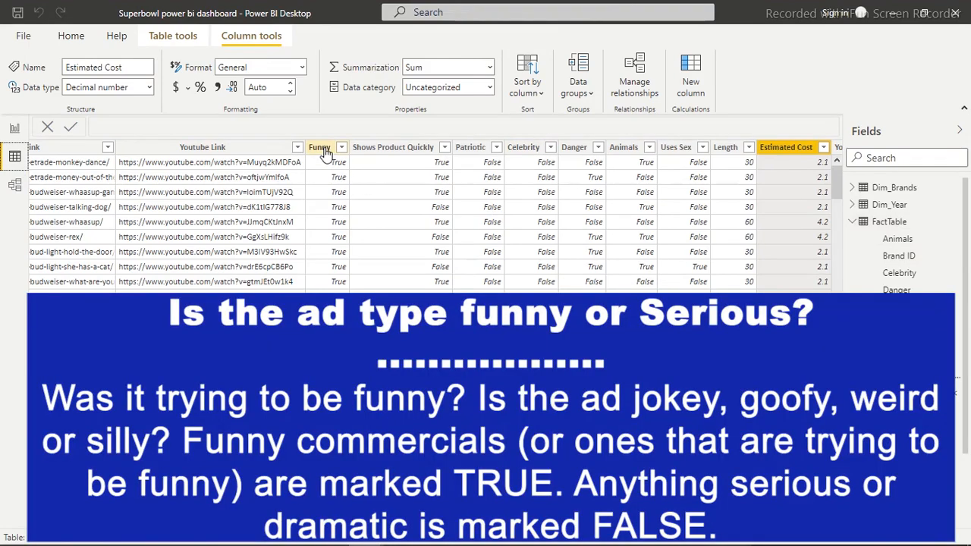
pyautogui.click(320, 149)
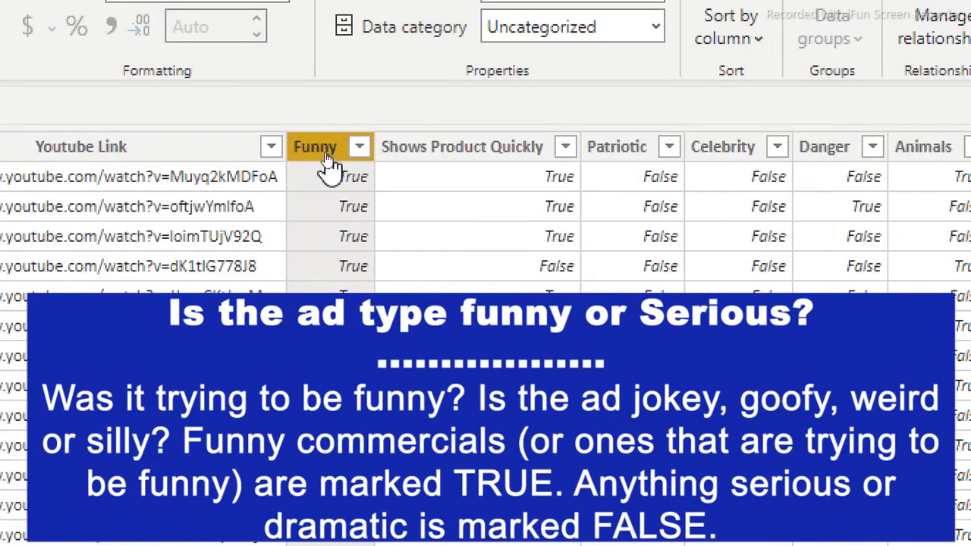
pyautogui.click(361, 149)
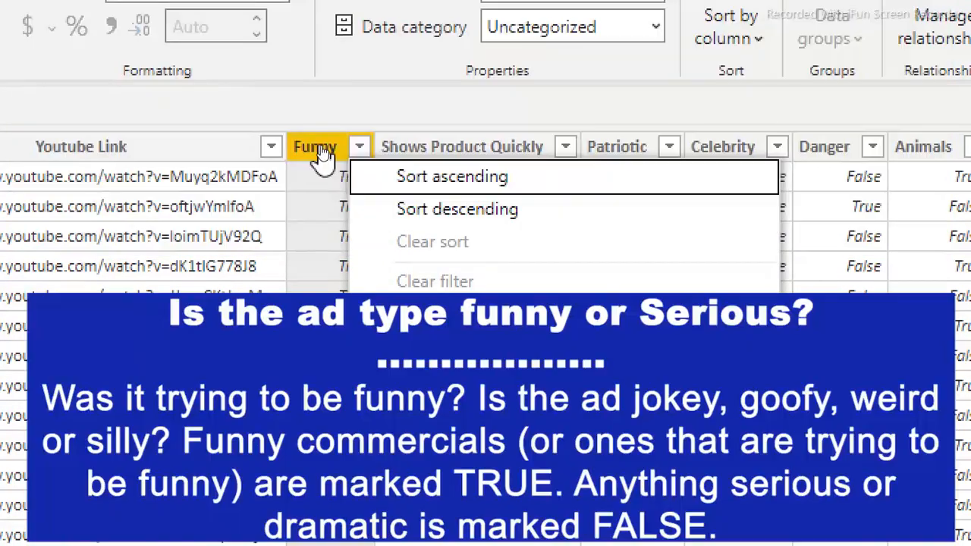
pyautogui.click(315, 147)
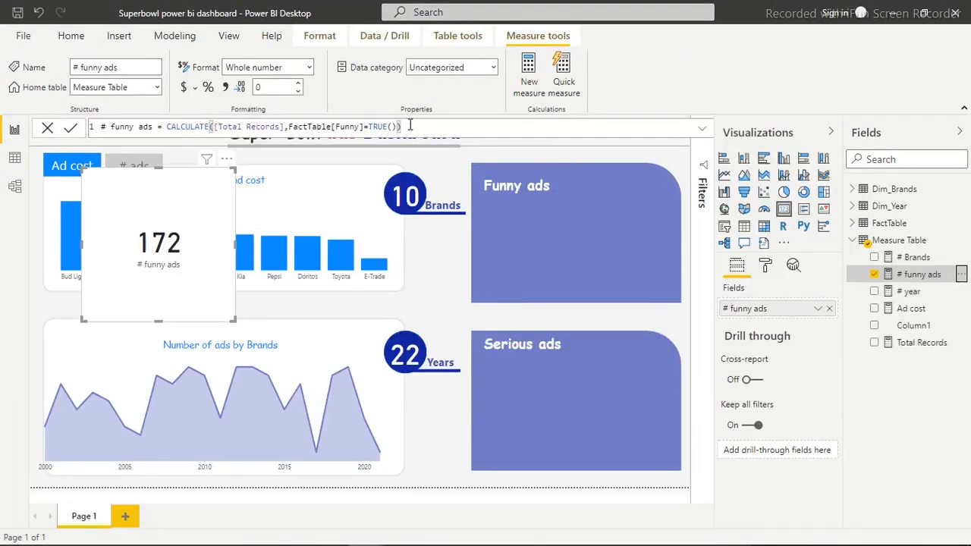
# - Copy the # funny ads formula into a new measure and rename it # Serious ads
pyautogui.click(408, 127)
pyautogui.hotkey('ctrl', 'a')
pyautogui.hotkey('ctrl', 'c')
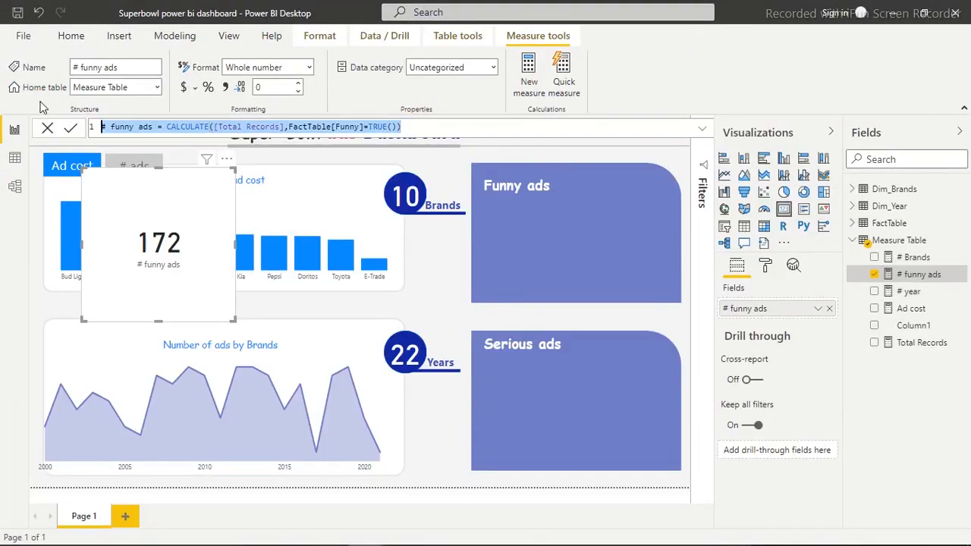
pyautogui.click(531, 68)
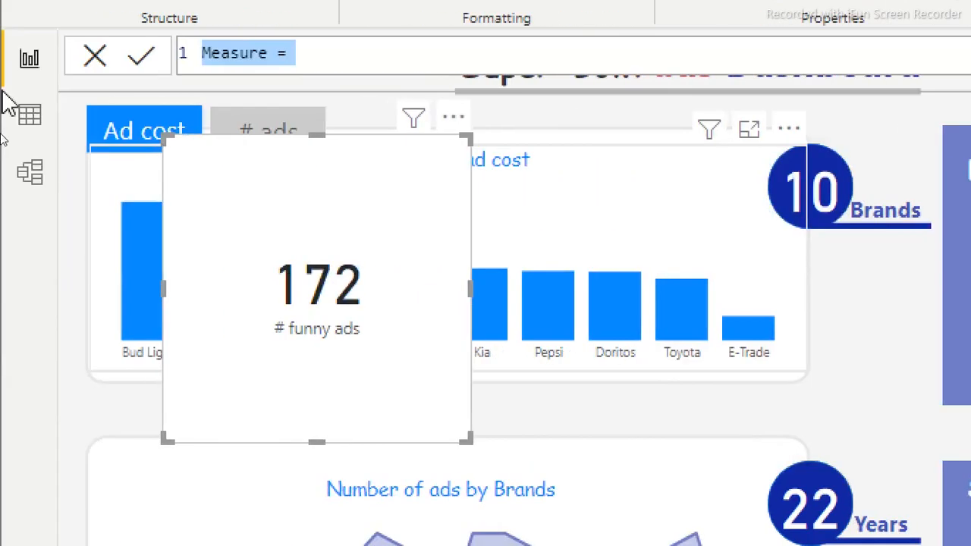
pyautogui.hotkey('ctrl', 'v')
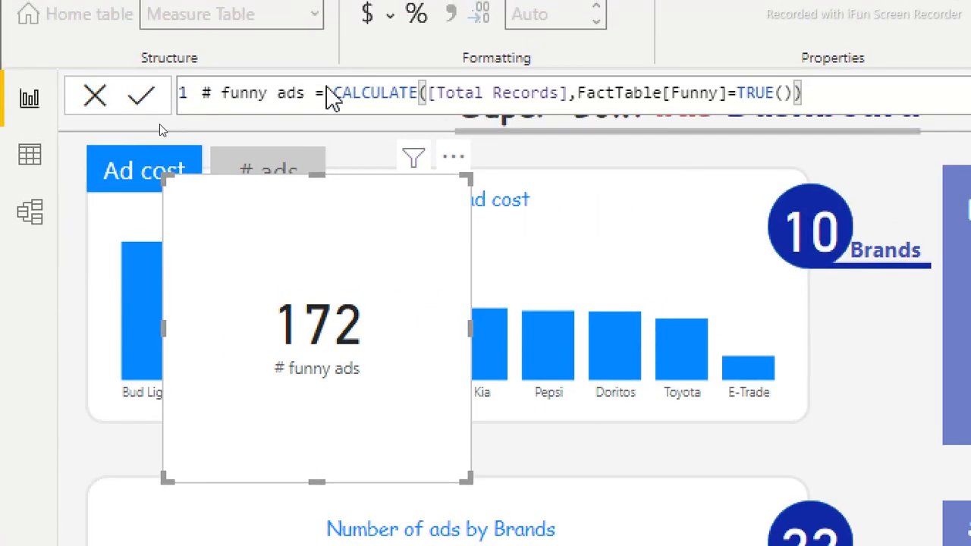
pyautogui.moveTo(267, 93); pyautogui.dragTo(225, 93)
pyautogui.write('Serious')
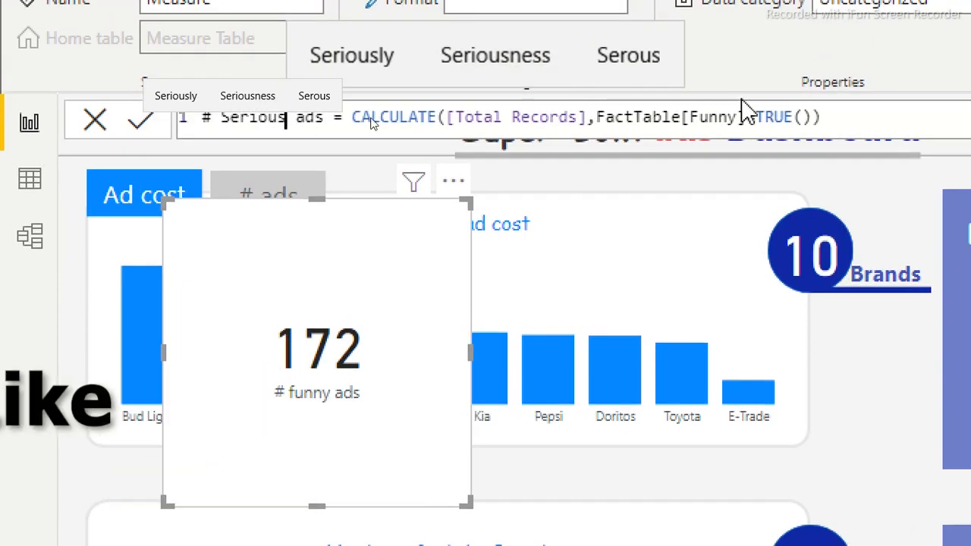
# - Replace TRUE() with FALSE() in the # Serious ads filter on FactTable[Funny] and commit the measure
pyautogui.moveTo(820, 118); pyautogui.dragTo(755, 119)
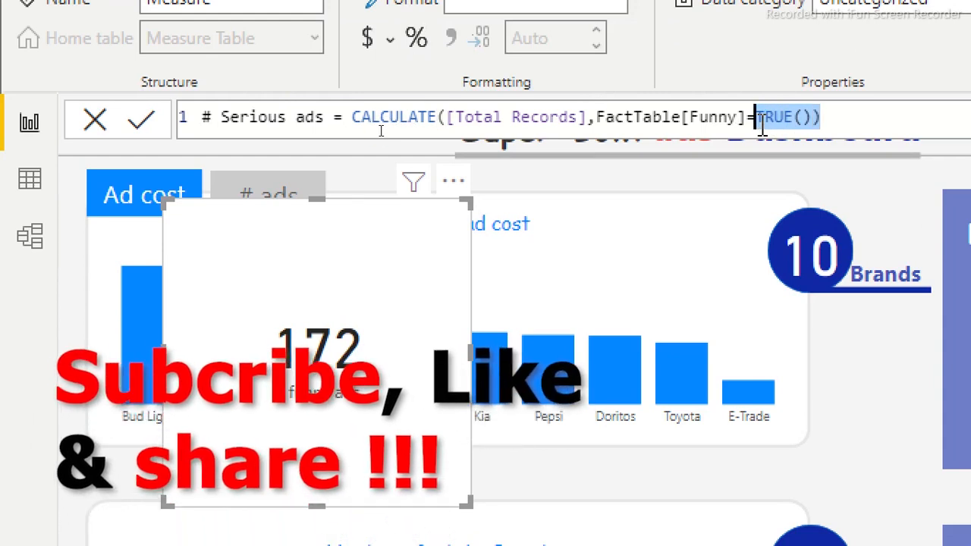
pyautogui.write('fals')
pyautogui.press('Tab')
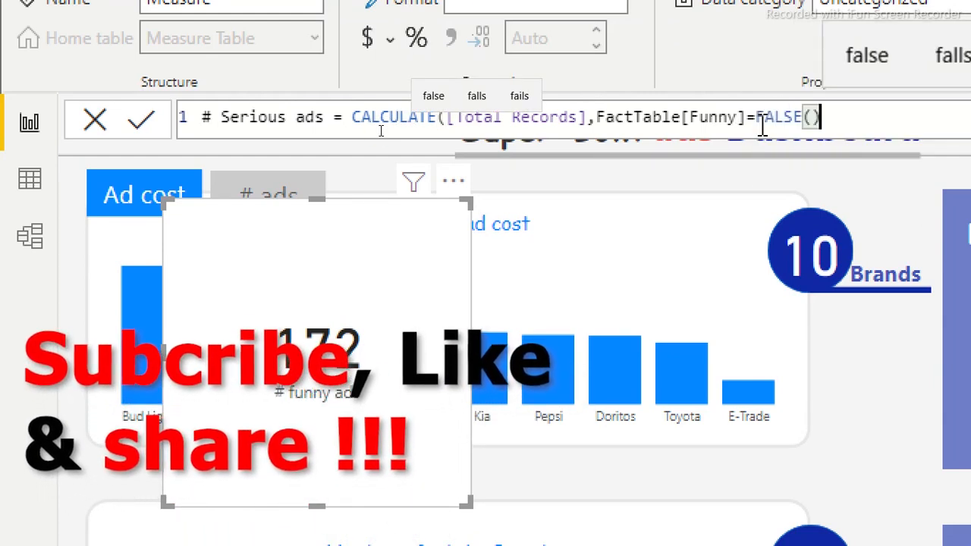
pyautogui.write(')')
pyautogui.press('Return')
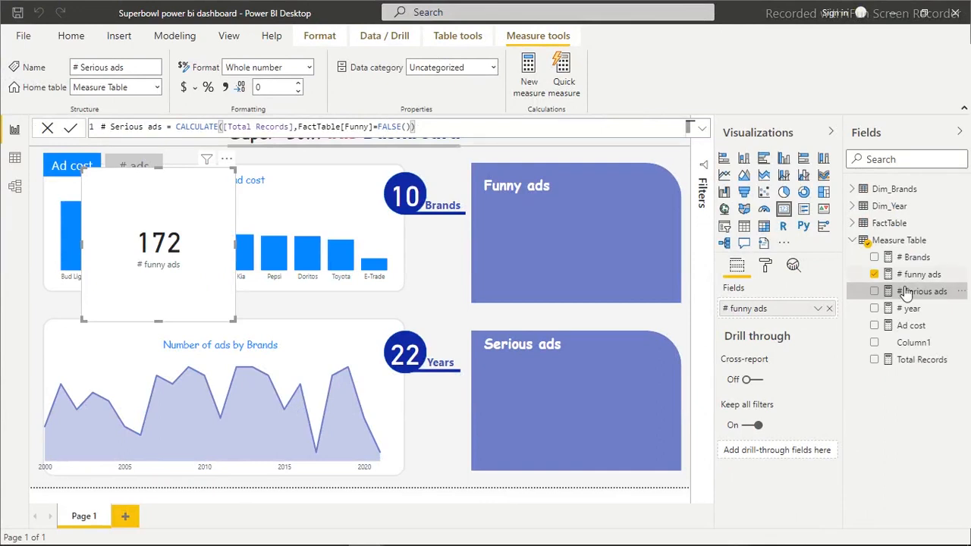
# - Write a new measure % funny ads=DIVIDE([# funny ads],[Total Records],0)
pyautogui.click(528, 72)
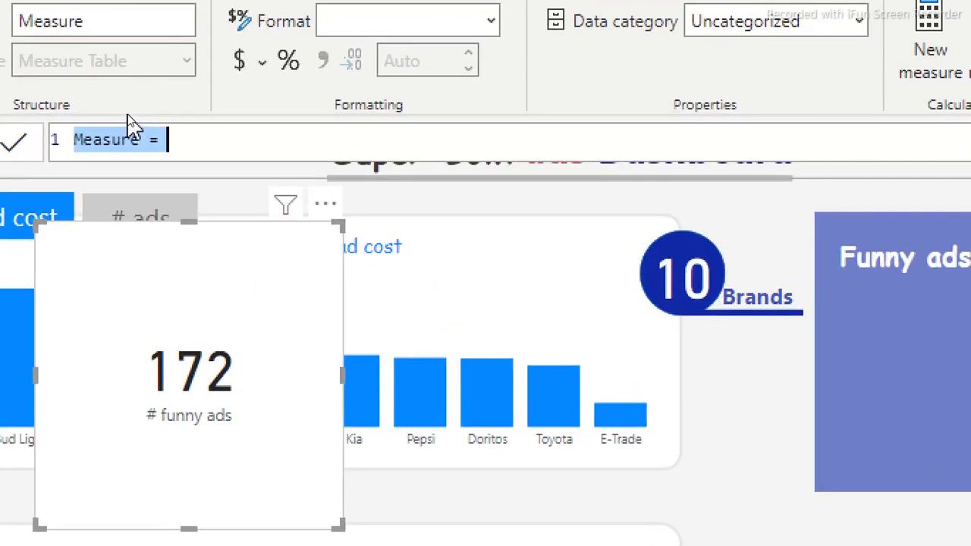
pyautogui.write('% funn')
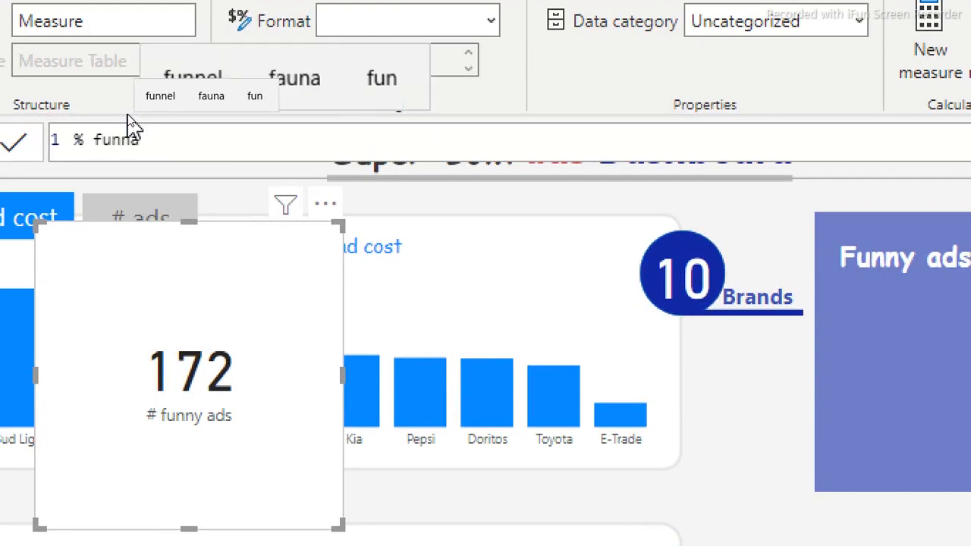
pyautogui.write('y ads=')
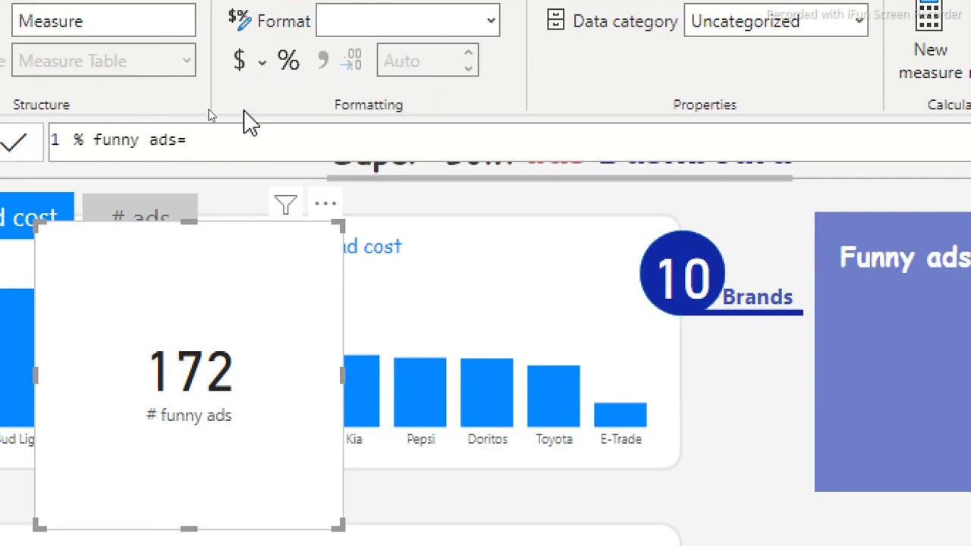
pyautogui.write('d')
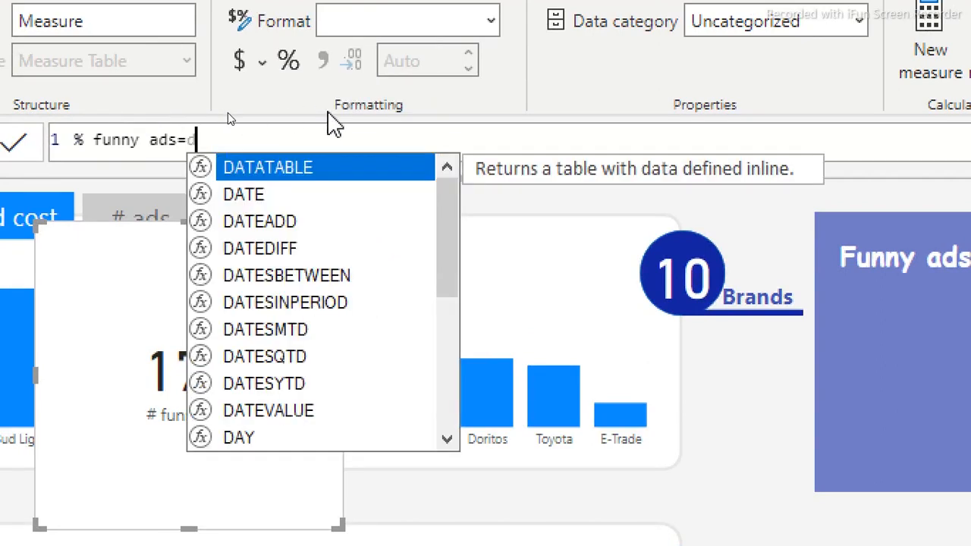
pyautogui.write('ivi')
pyautogui.press('Tab')
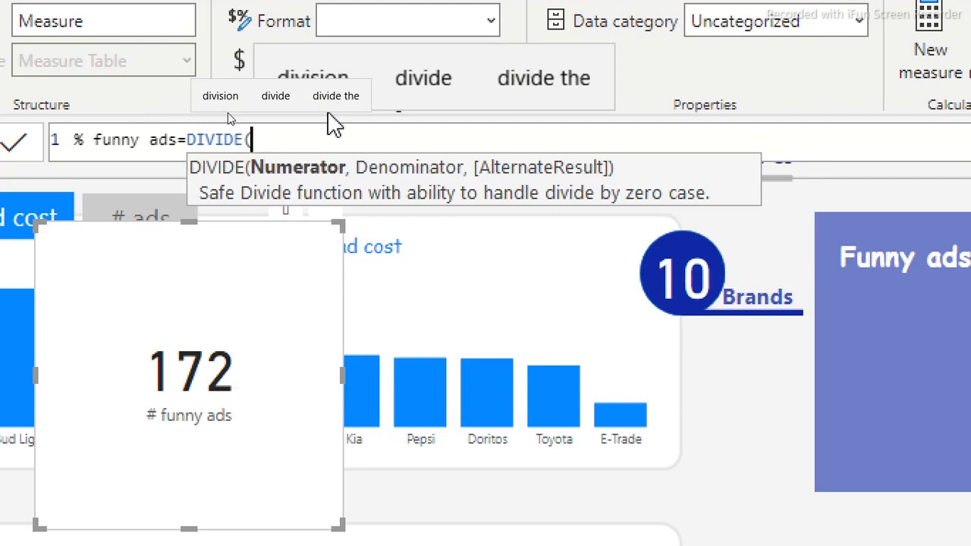
pyautogui.write('fun')
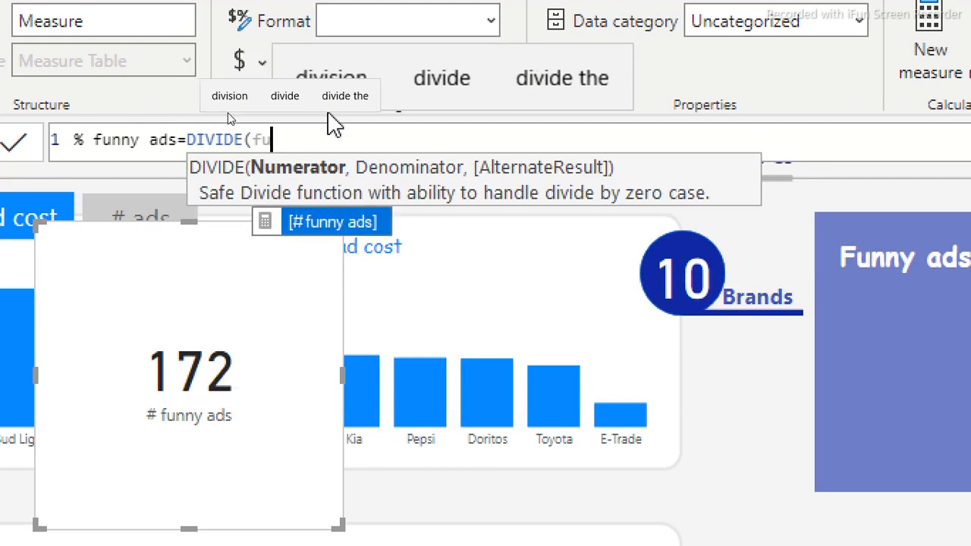
pyautogui.press('Tab')
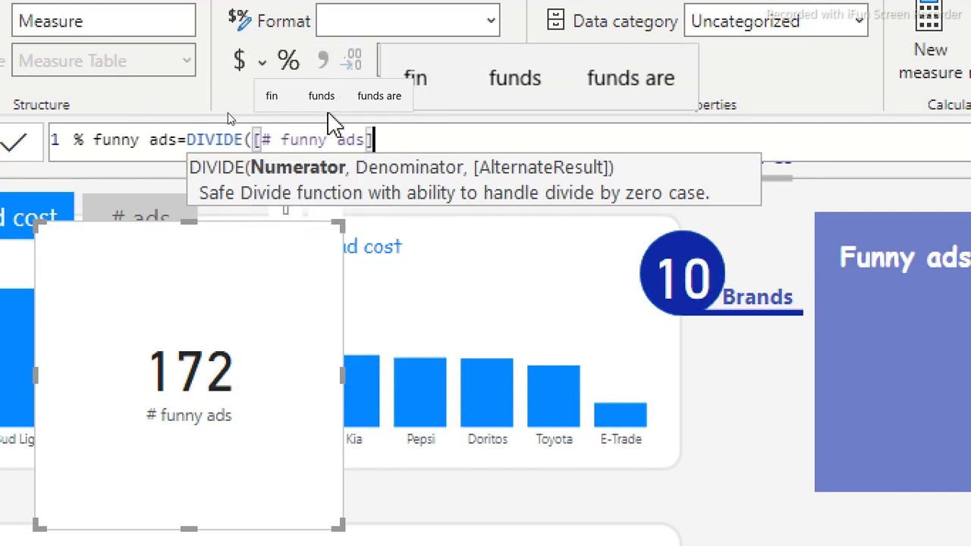
pyautogui.write(',')
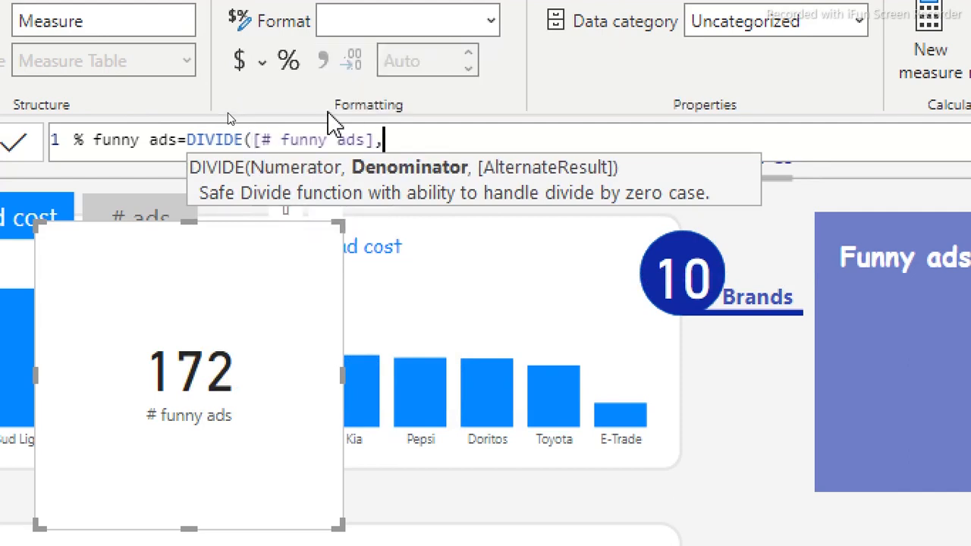
pyautogui.write('tot')
pyautogui.press('Tab')
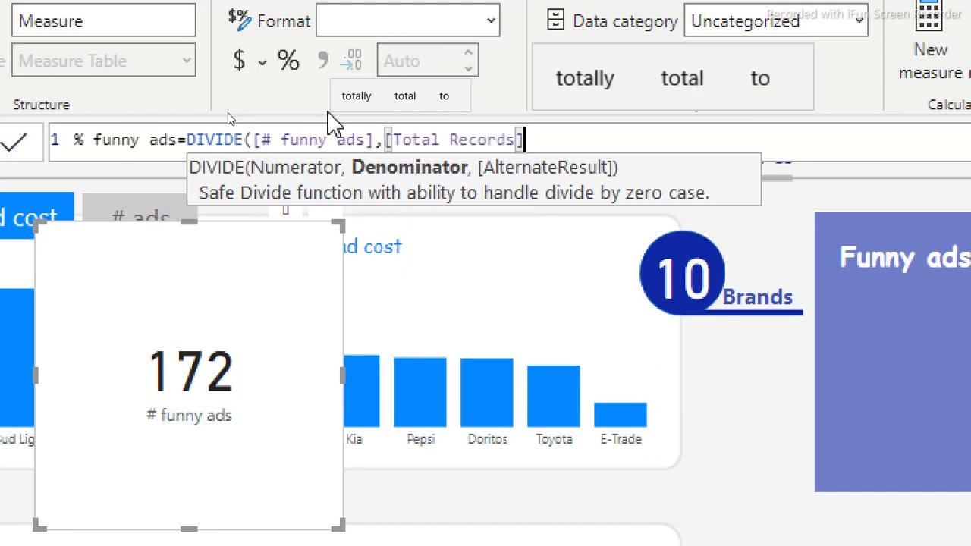
pyautogui.write(',0)')
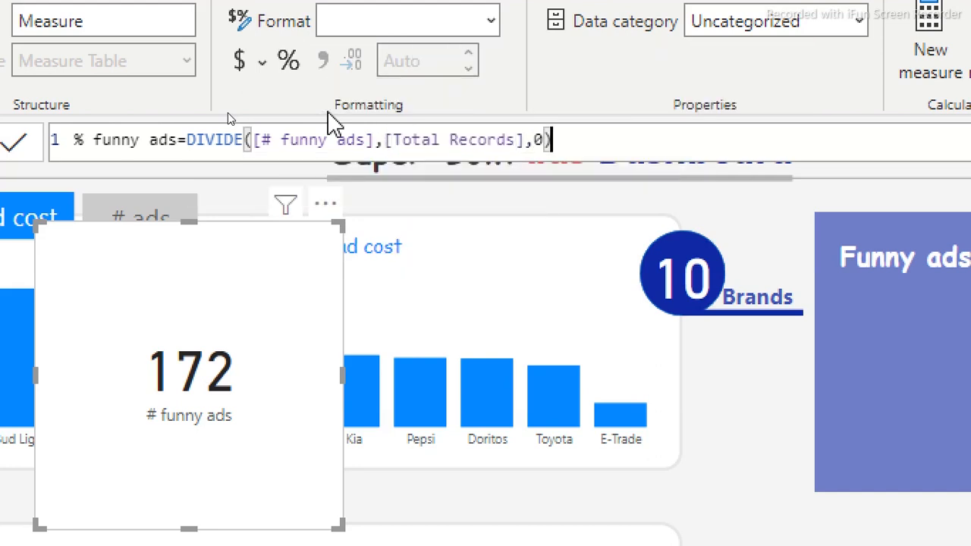
# - Copy the whole % funny ads formula, commit the measure and format it as a percentage with 1 decimal place
pyautogui.moveTo(566, 143); pyautogui.dragTo(89, 145)
pyautogui.hotkey('ctrl', 'c')
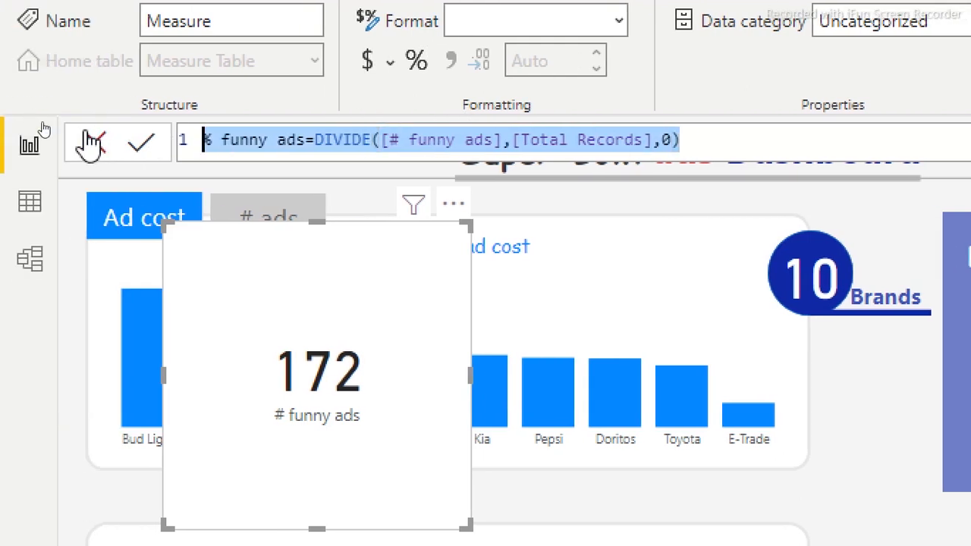
pyautogui.click(296, 141)
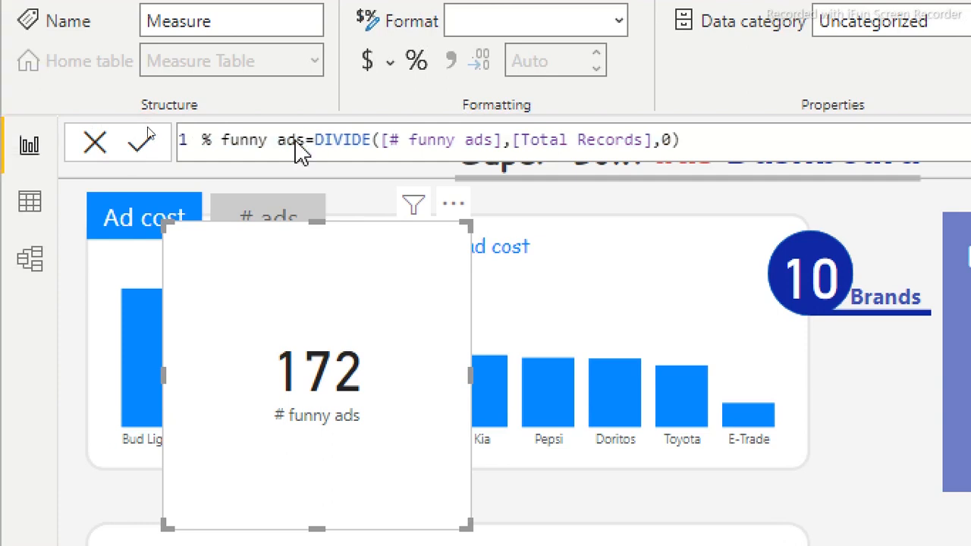
pyautogui.click(423, 73)
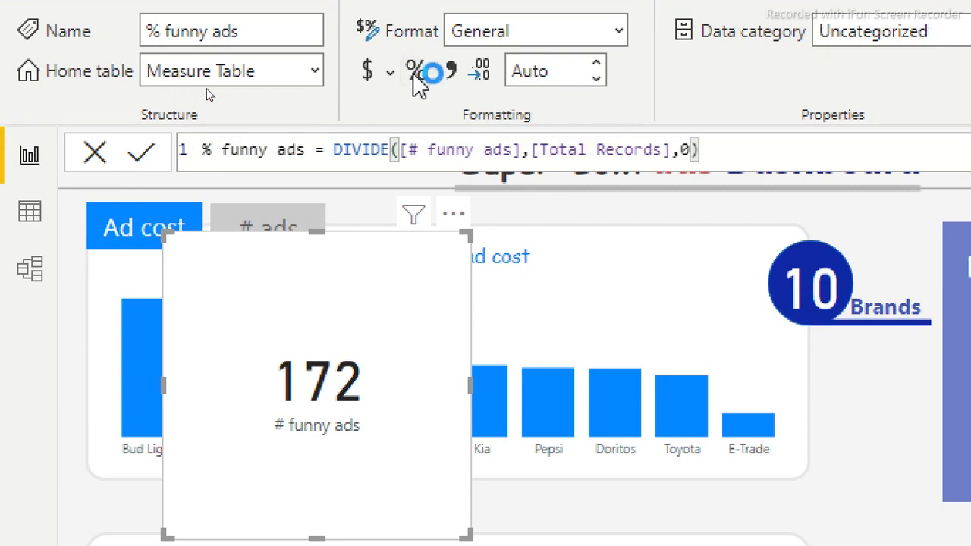
pyautogui.click(553, 70)
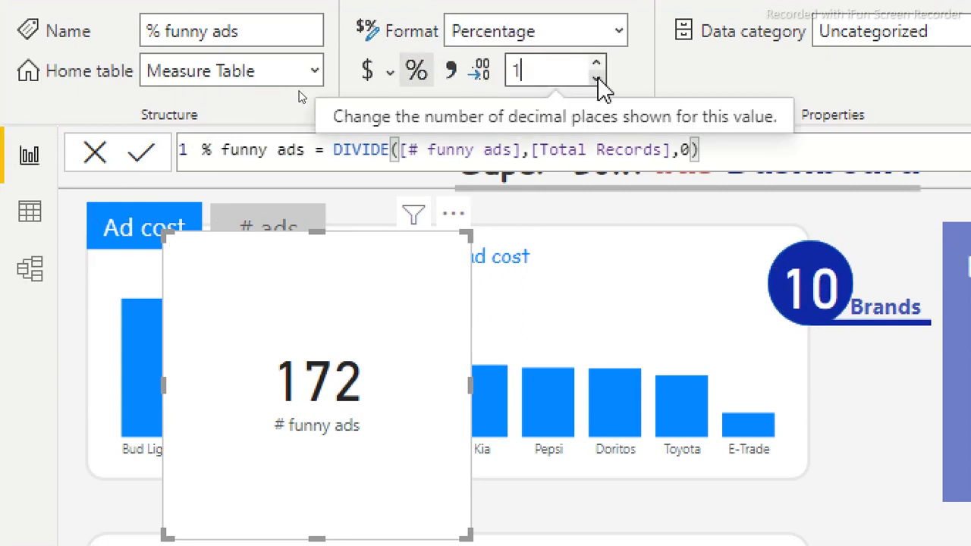
pyautogui.press('Return')
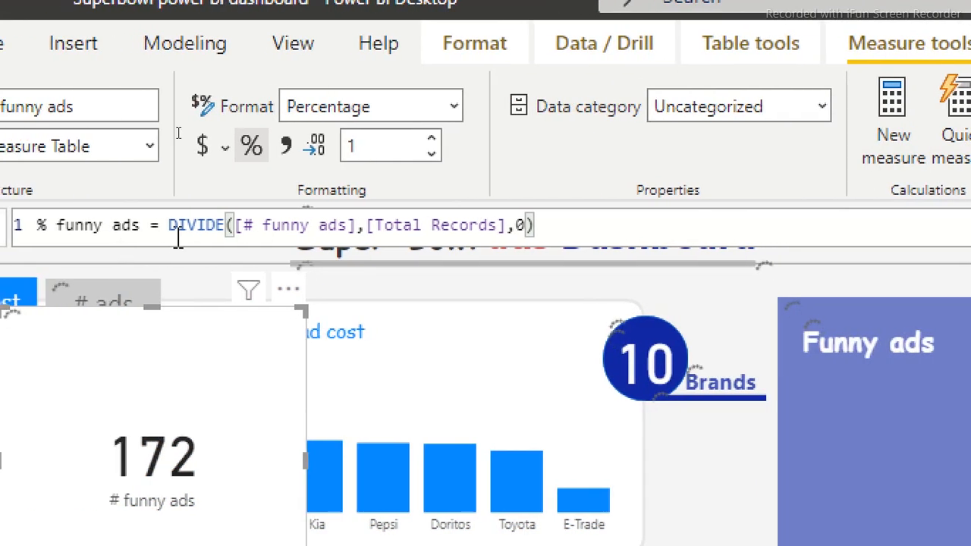
# - Paste the copied DIVIDE formula into a new measure and rename it % Serious ads
pyautogui.hotkey('ctrl', 'v')
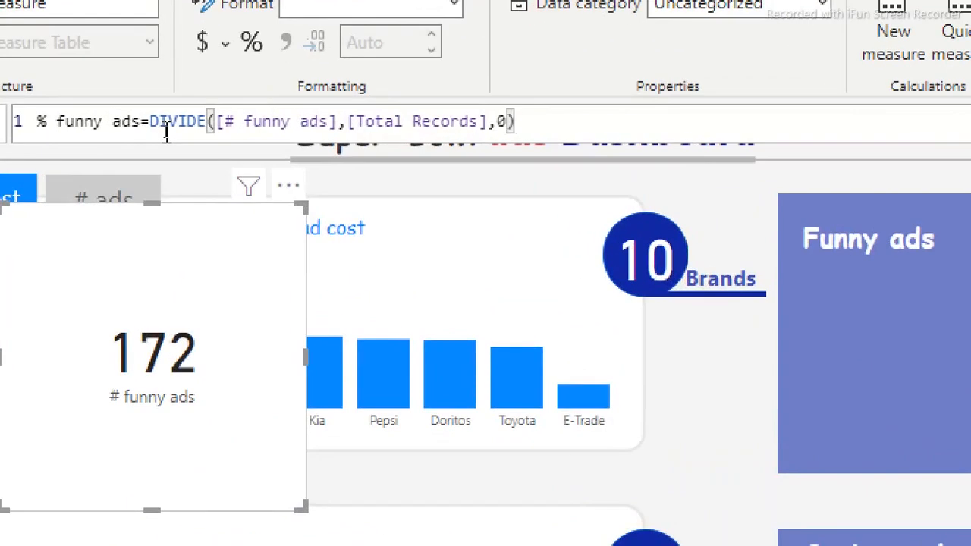
pyautogui.doubleClick(86, 122)
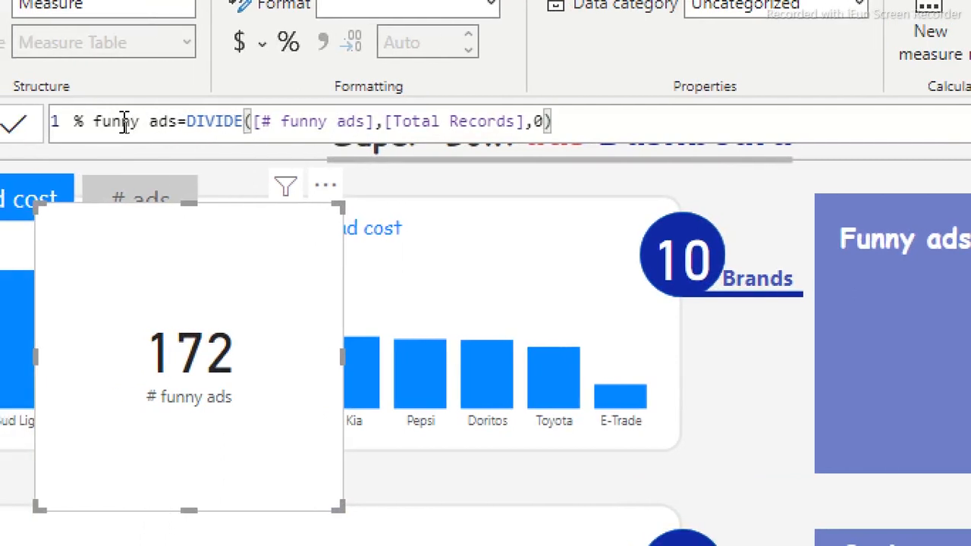
pyautogui.write('Ser')
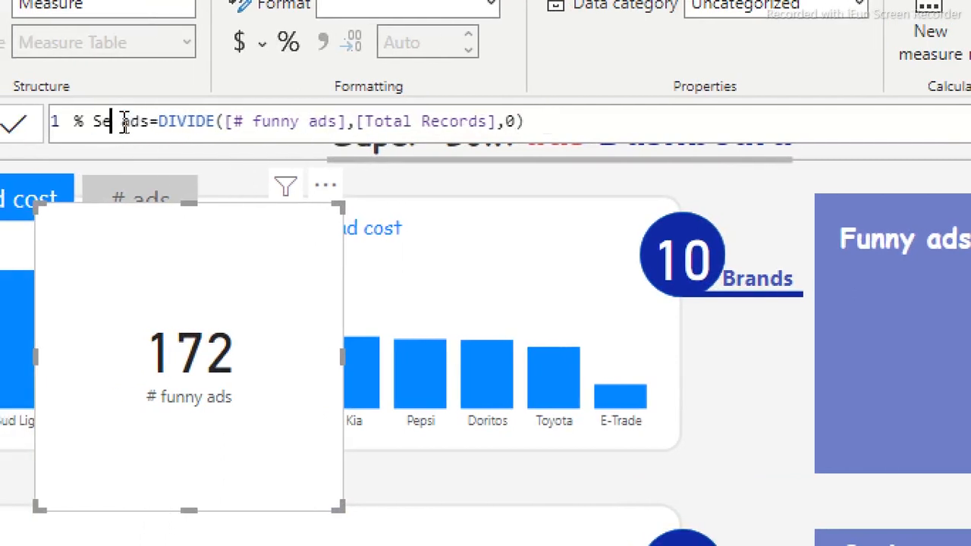
pyautogui.write('ious')
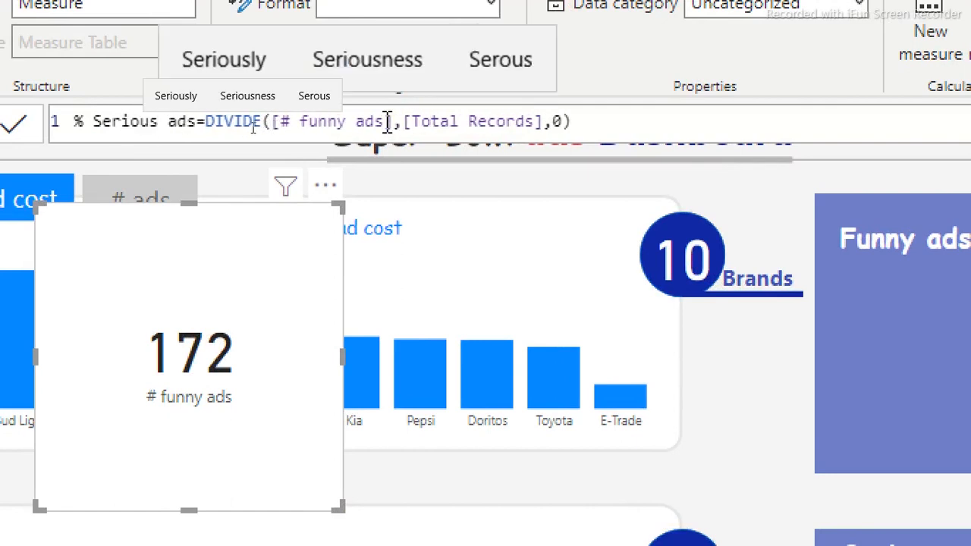
# - Replace the numerator of % Serious ads with [# Serious ads] and commit the formula
pyautogui.moveTo(394, 124); pyautogui.dragTo(279, 121)
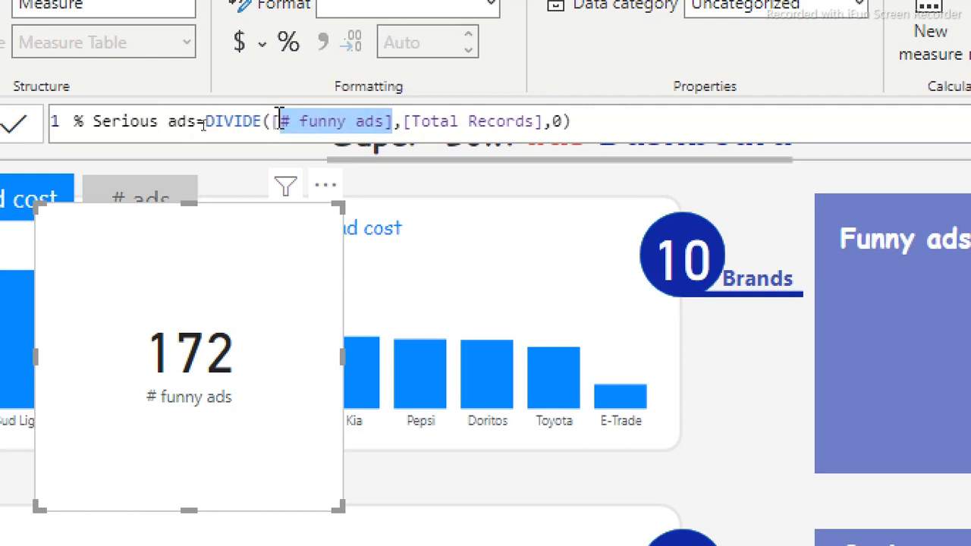
pyautogui.press('BackSpace')
pyautogui.press('BackSpace')
pyautogui.write('se')
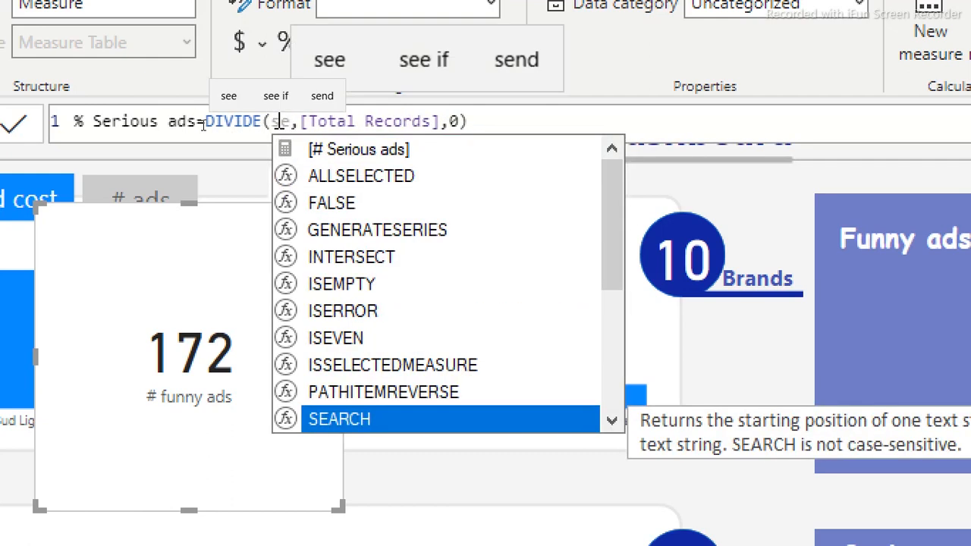
pyautogui.click(357, 154)
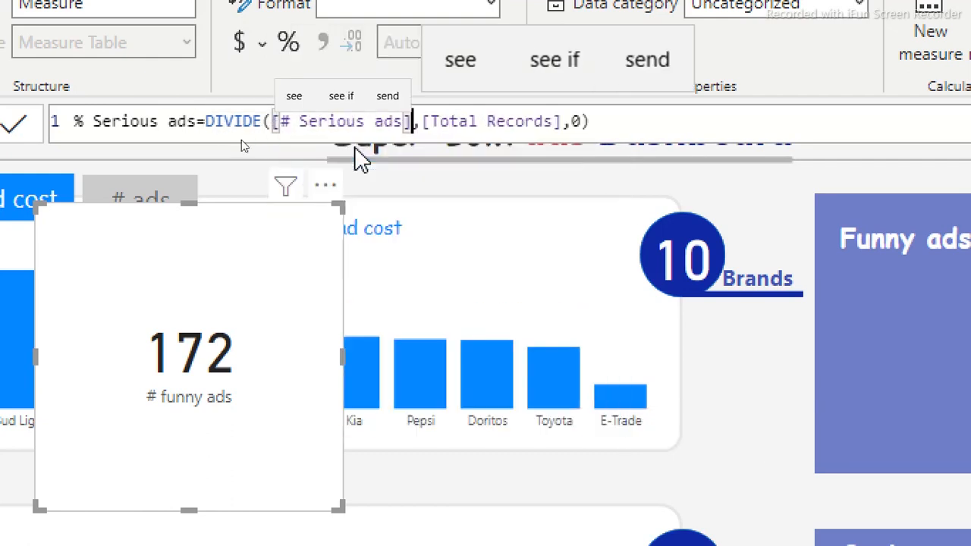
pyautogui.click(293, 122)
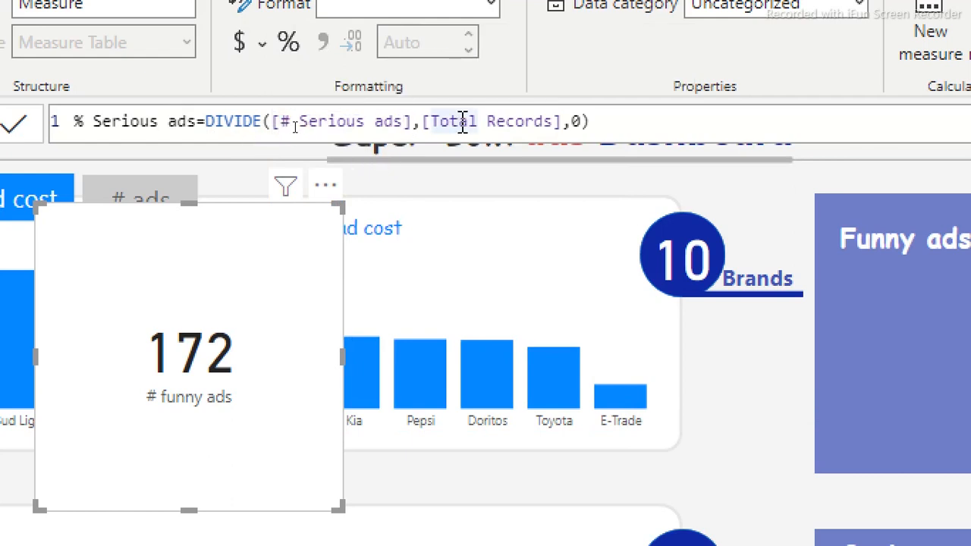
pyautogui.press('Return')
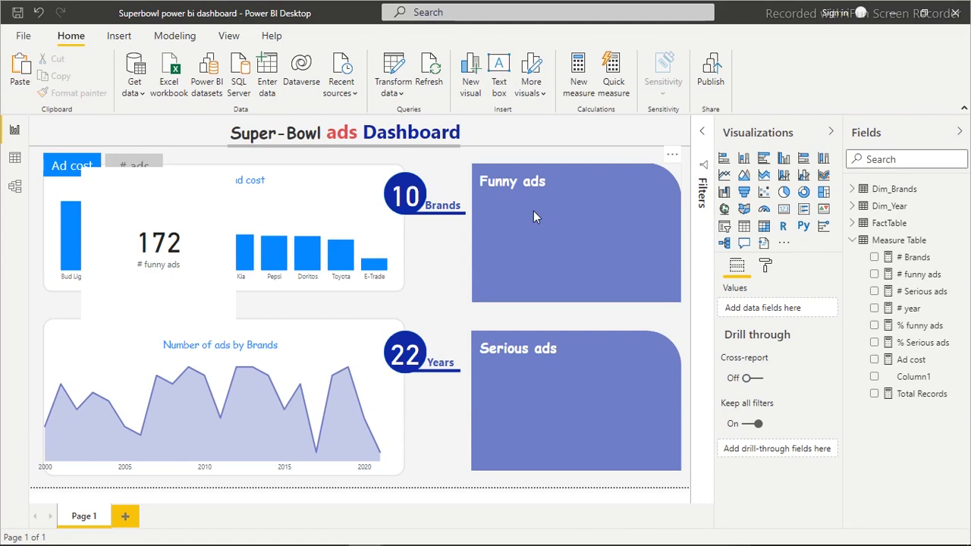
# - Move the duplicate header line under the Funny ads heading and shorten it to the box's width
pyautogui.click(568, 146)
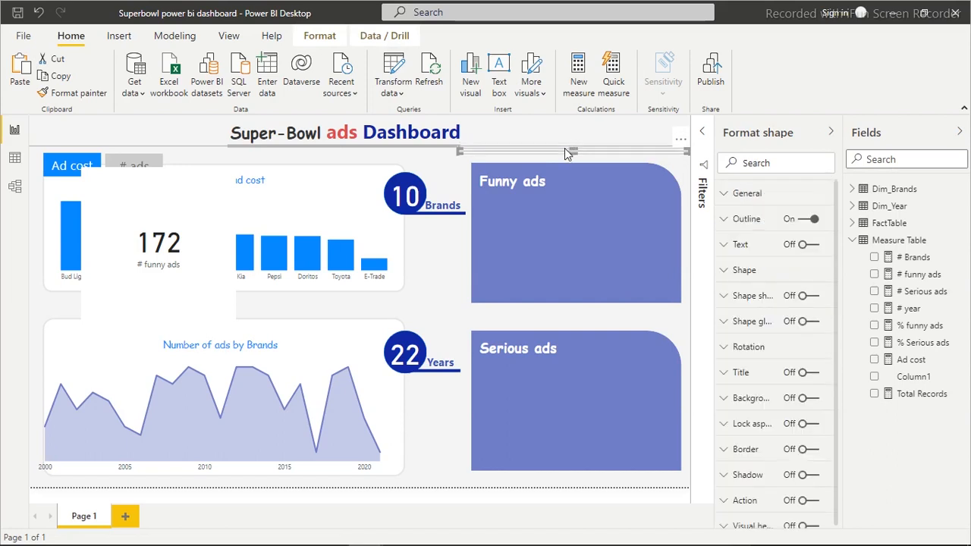
pyautogui.moveTo(564, 148); pyautogui.dragTo(555, 205)
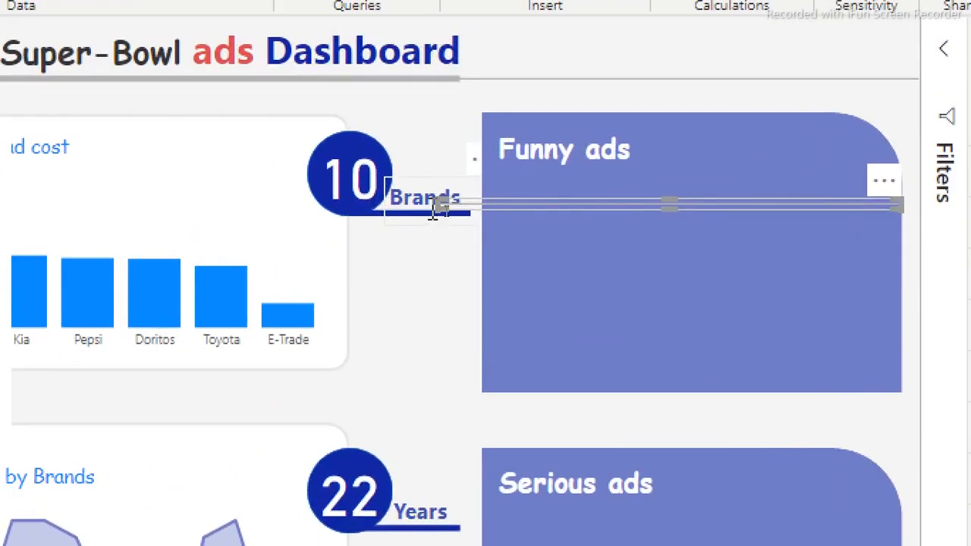
pyautogui.moveTo(439, 204); pyautogui.dragTo(484, 205)
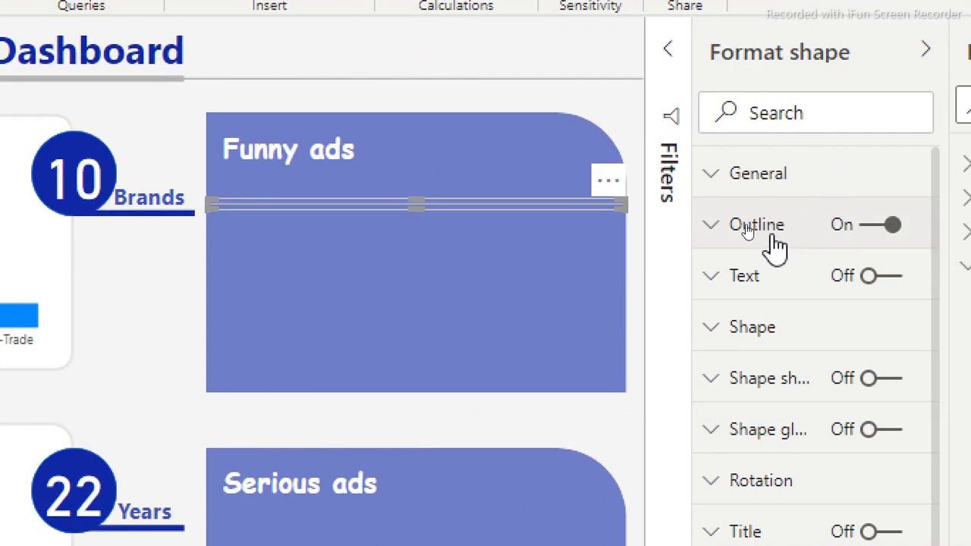
# - Change the outline color of the Funny ads divider line to the light grey shade directly below white
pyautogui.click(722, 228)
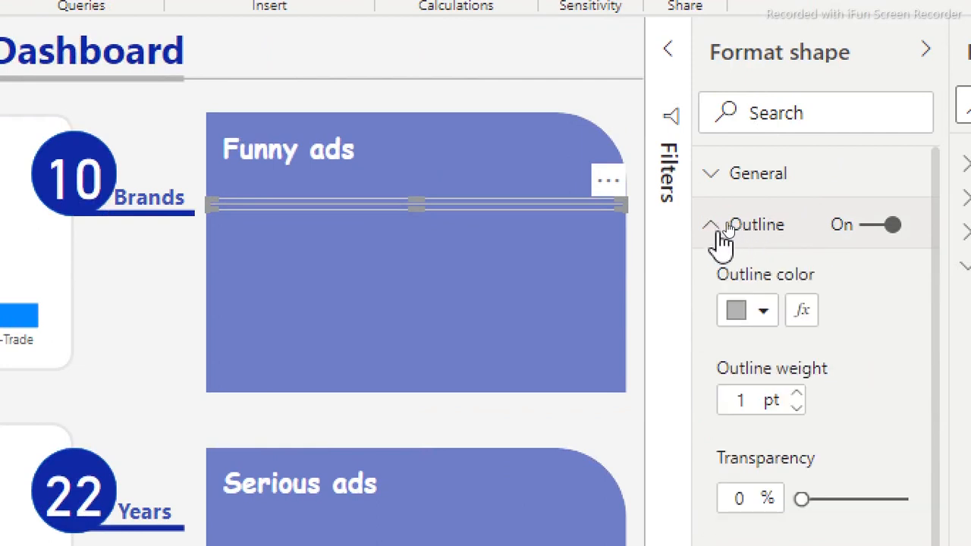
pyautogui.click(764, 308)
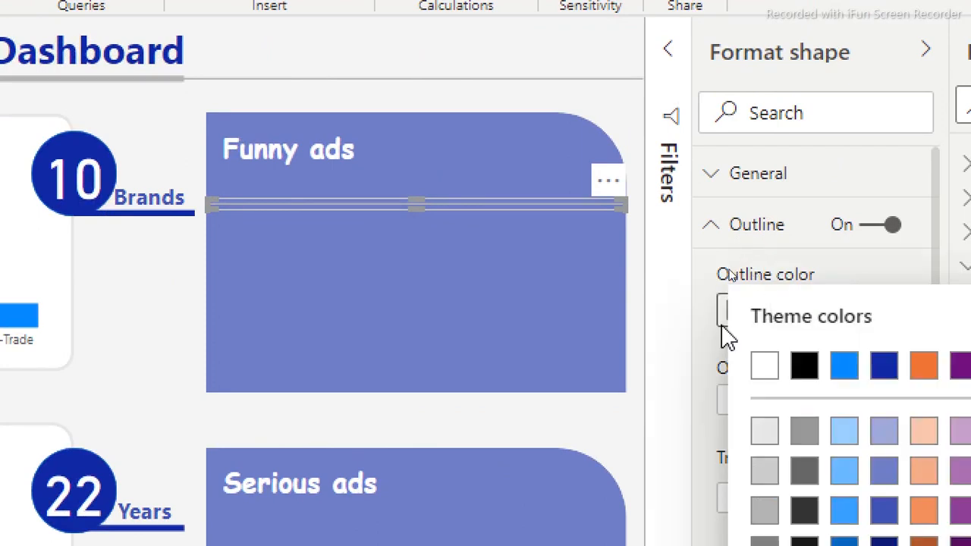
pyautogui.click(764, 431)
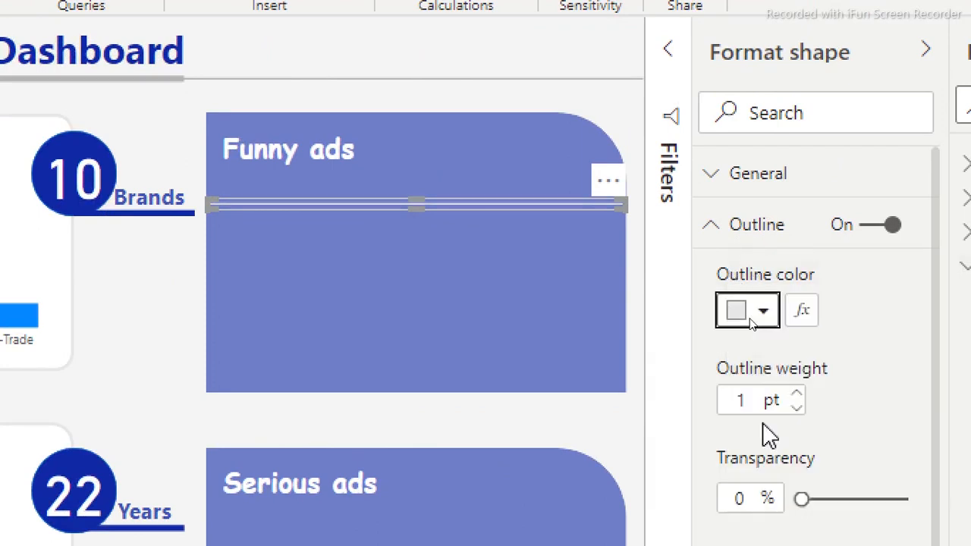
pyautogui.click(554, 93)
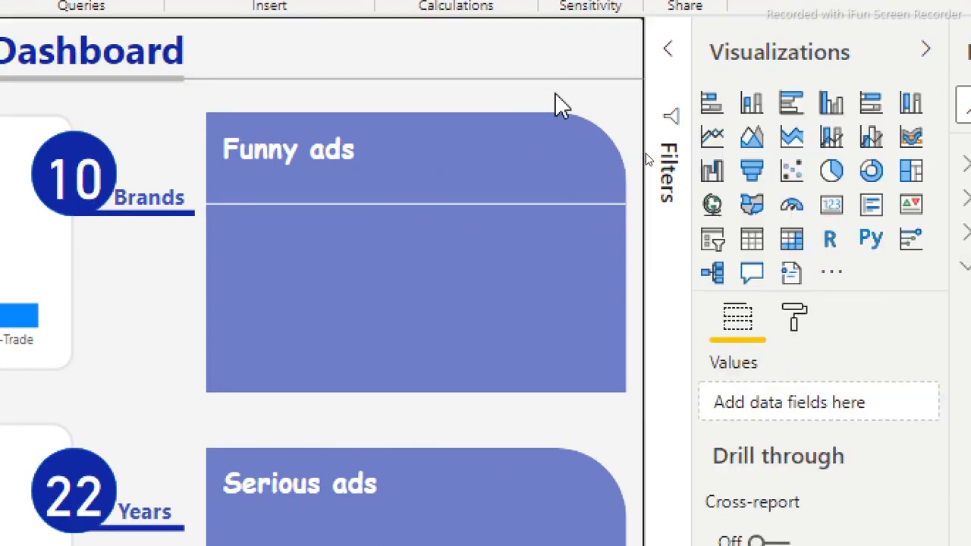
# - Duplicate the divider line under the Serious ads heading and align the Funny ads divider just below its own heading
pyautogui.click(506, 204)
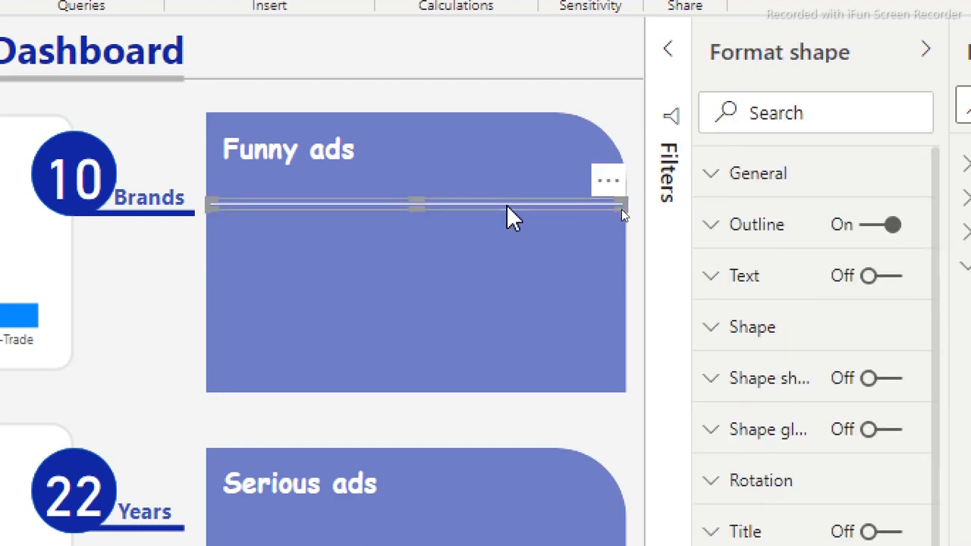
pyautogui.moveTo(507, 204); pyautogui.dragTo(470, 545)
pyautogui.moveTo(465, 470); pyautogui.dragTo(507, 438)
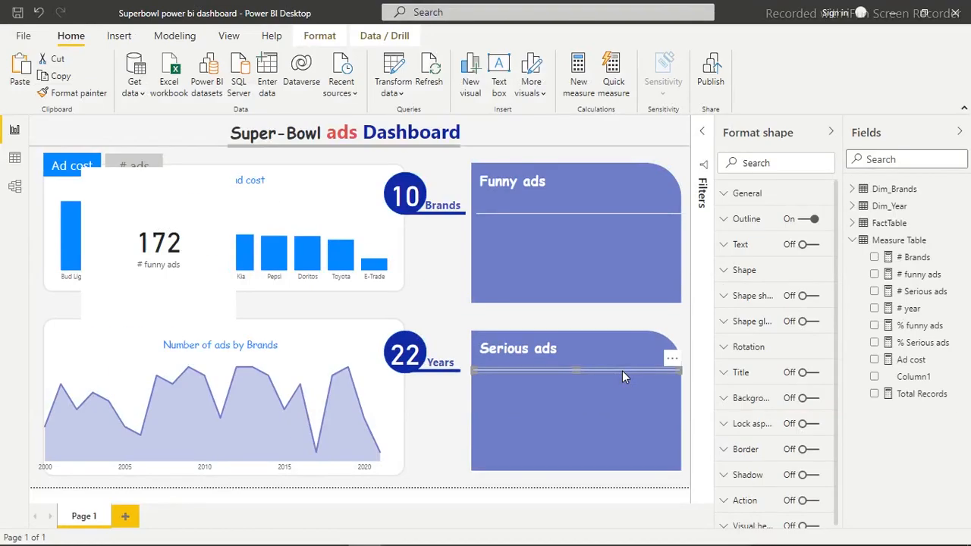
pyautogui.moveTo(575, 214); pyautogui.dragTo(571, 196)
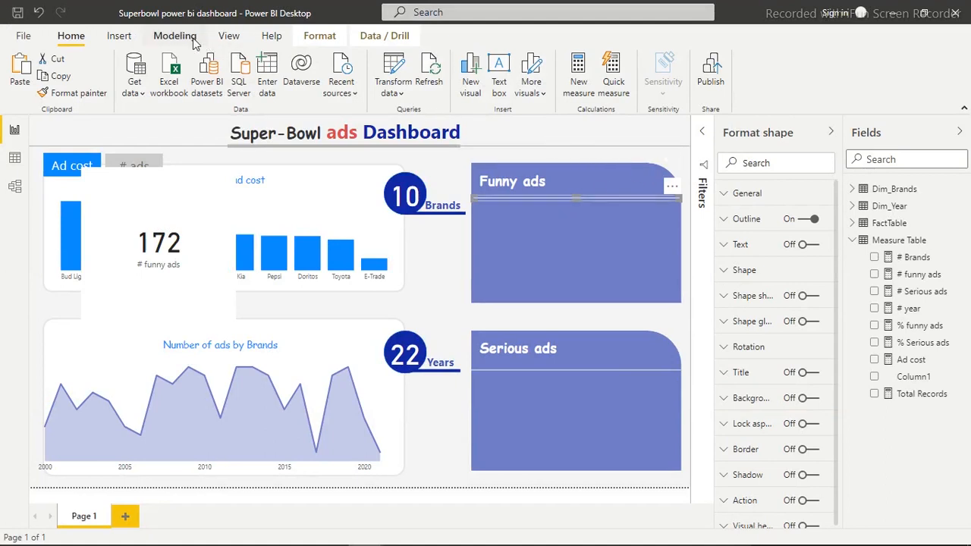
# - Insert an oval shape, shrink it to a small circle and place it on the upper edge of the Funny ads box
pyautogui.click(122, 36)
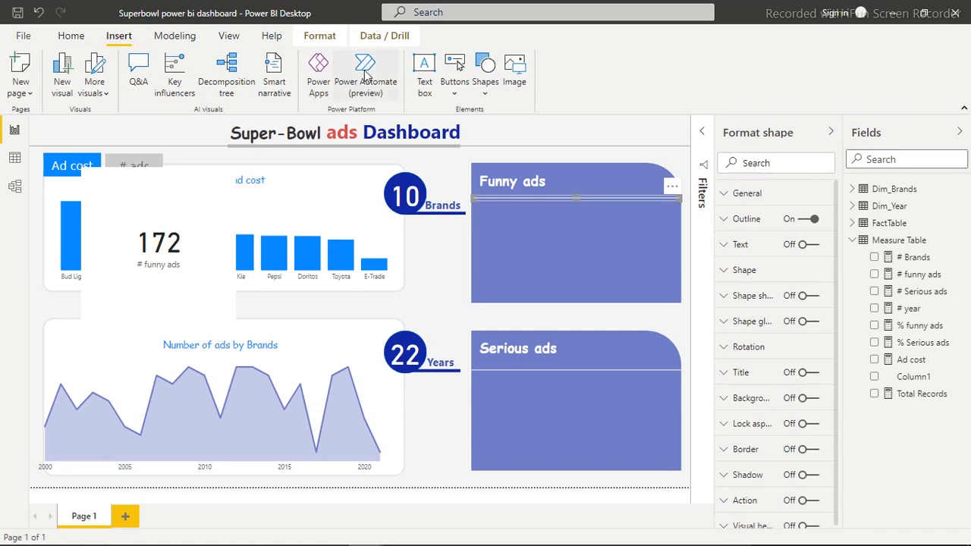
pyautogui.click(482, 89)
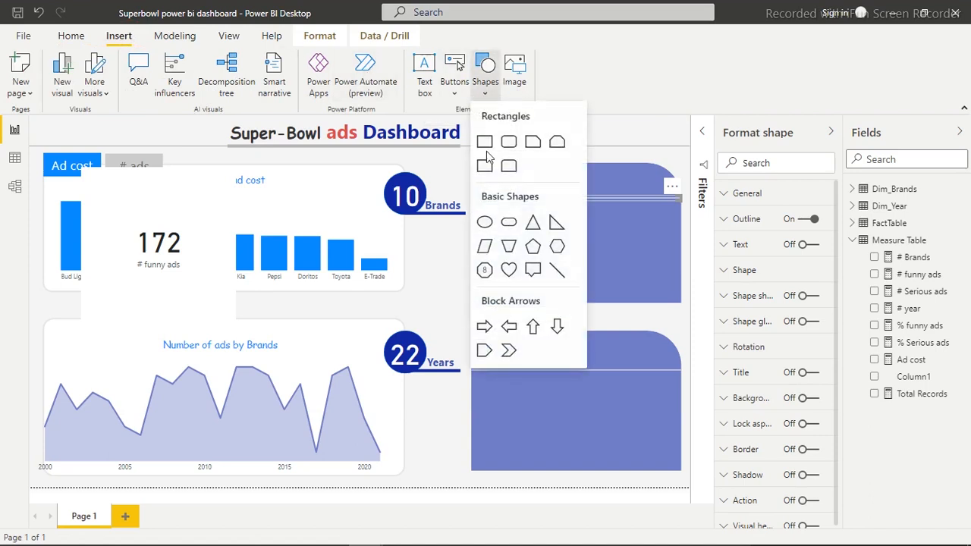
pyautogui.click(485, 221)
pyautogui.moveTo(184, 236); pyautogui.dragTo(656, 253)
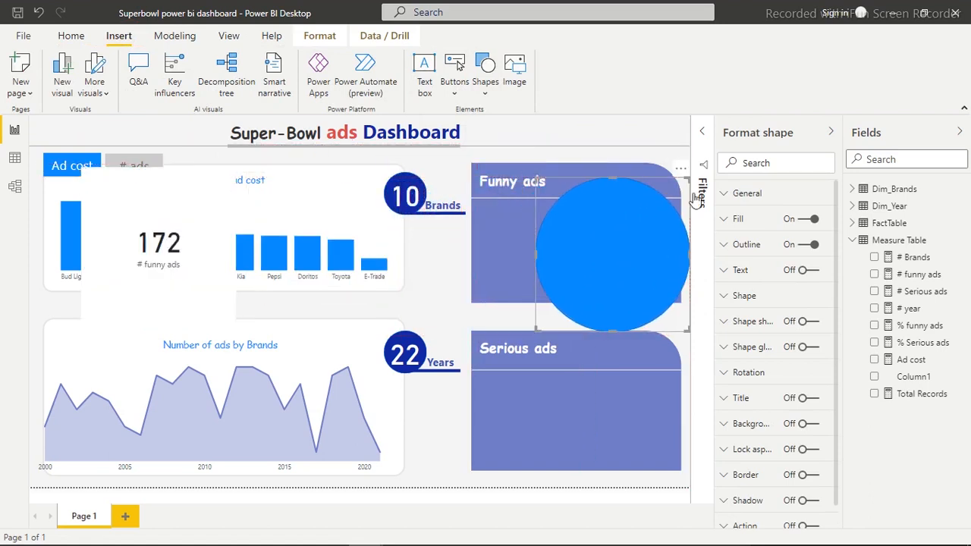
pyautogui.moveTo(687, 181); pyautogui.dragTo(584, 170)
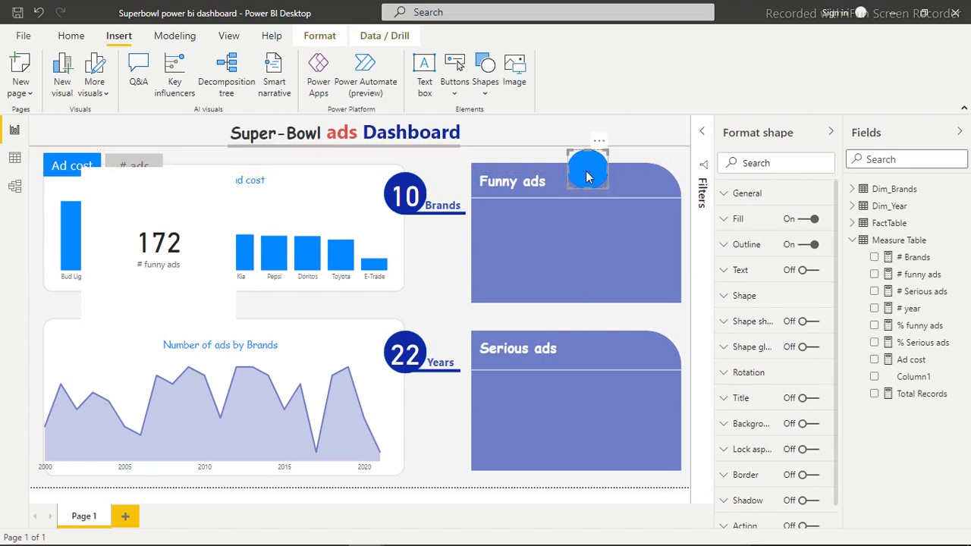
# - Fill the circle with white and turn off its outline
pyautogui.click(739, 220)
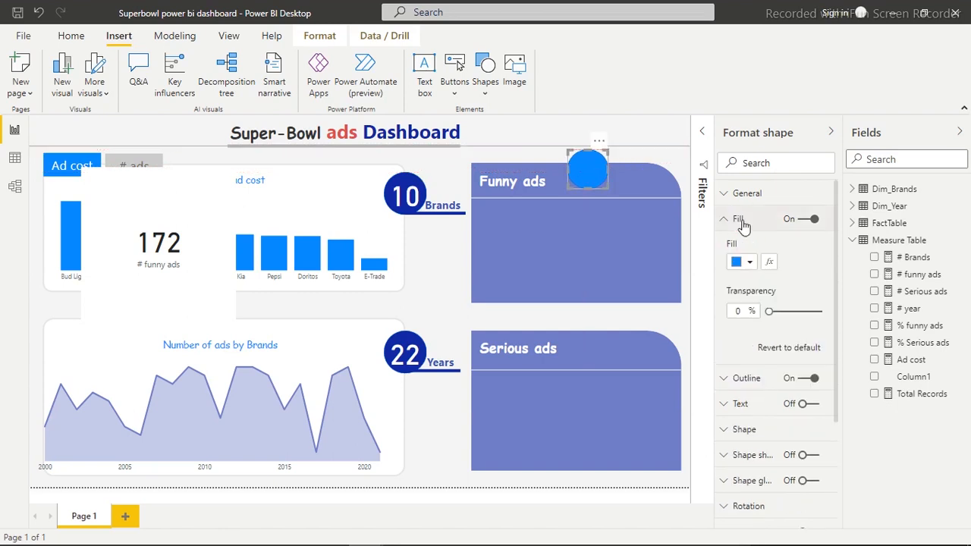
pyautogui.click(749, 265)
pyautogui.click(750, 290)
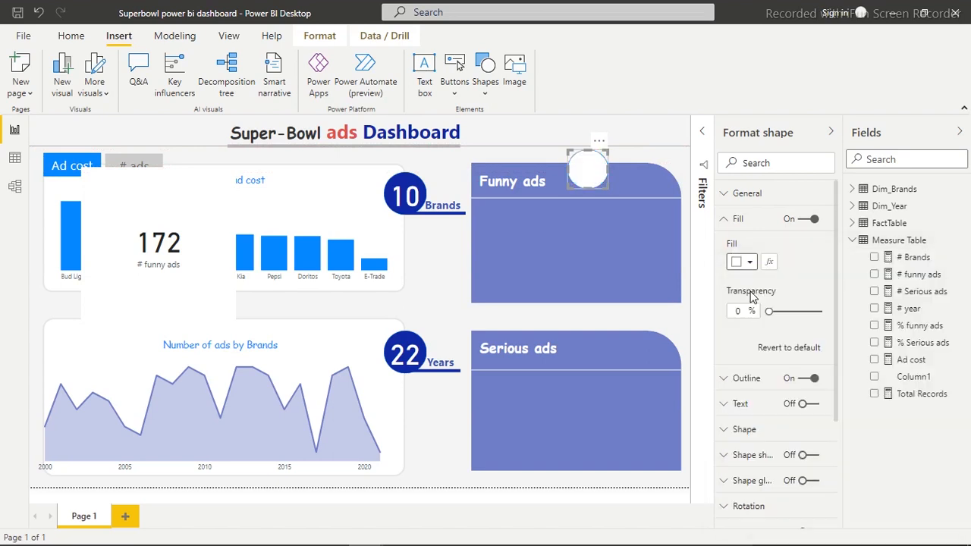
pyautogui.click(735, 220)
pyautogui.click(804, 245)
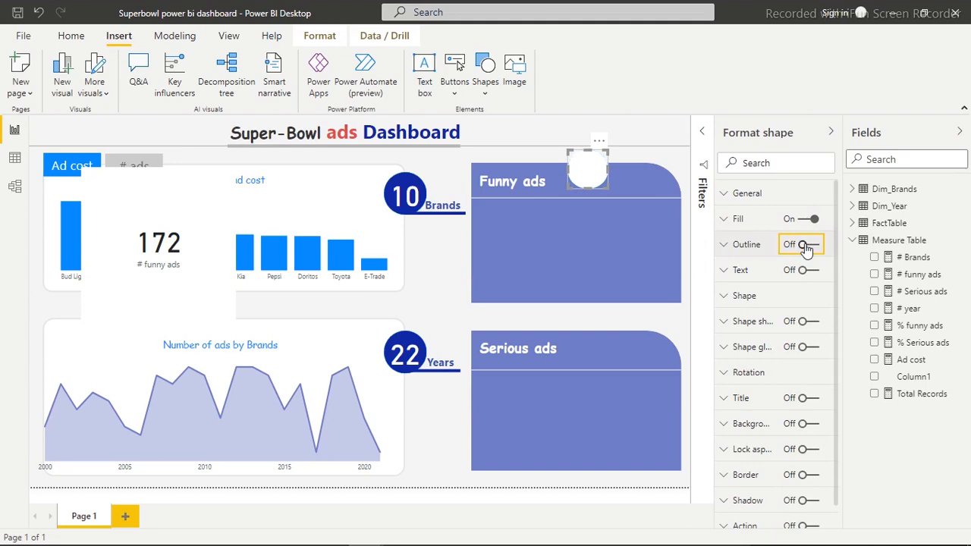
pyautogui.click(744, 296)
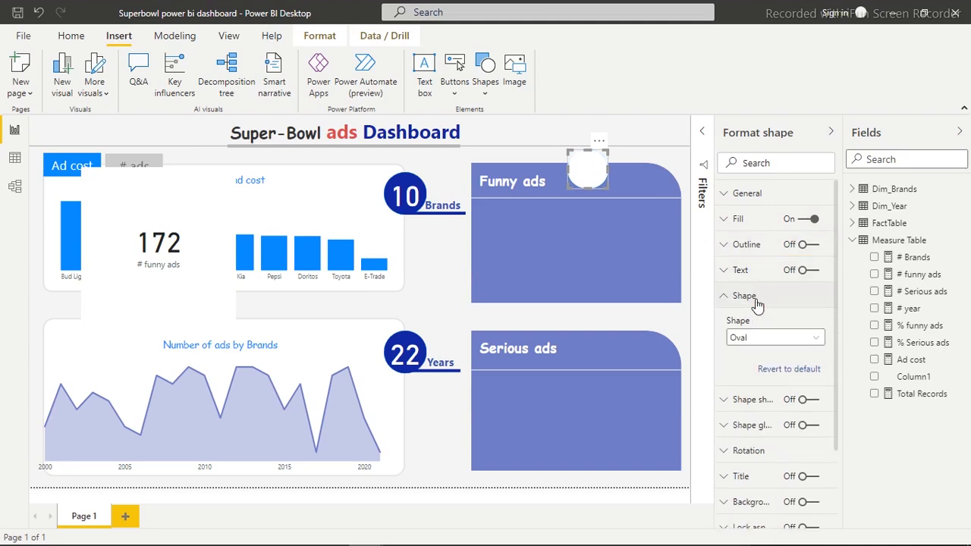
pyautogui.click(759, 304)
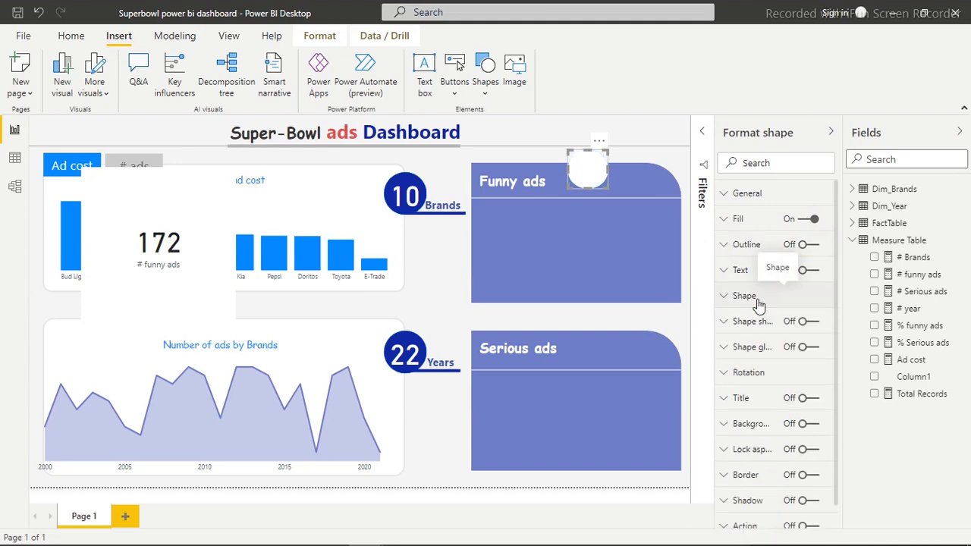
# - Try the general Shadow option on the white circle and turn it off again
pyautogui.scroll(-1, 759, 304)
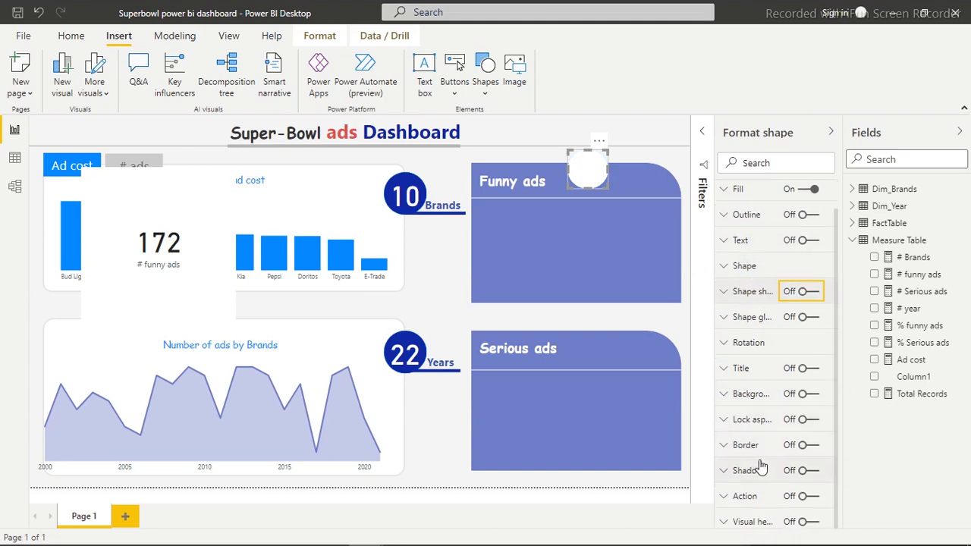
pyautogui.click(804, 471)
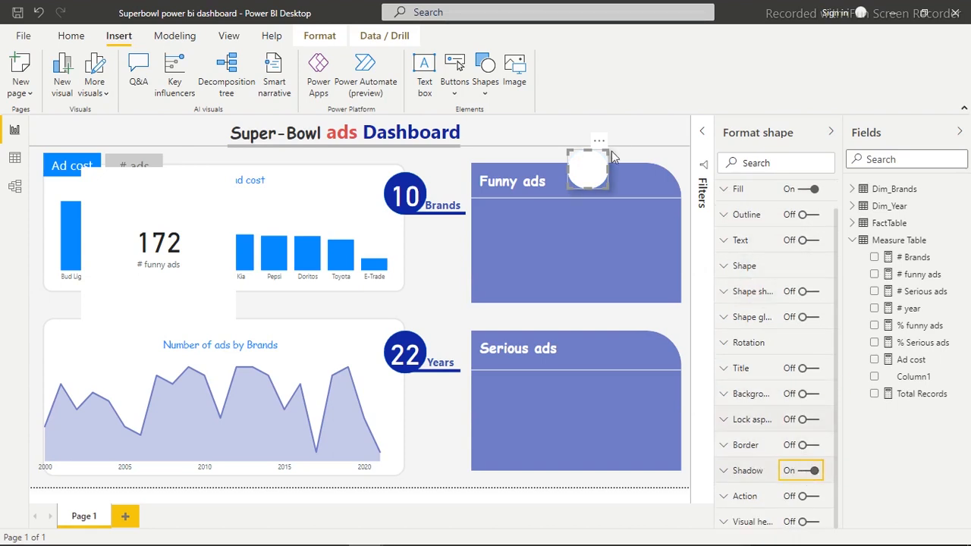
pyautogui.click(669, 167)
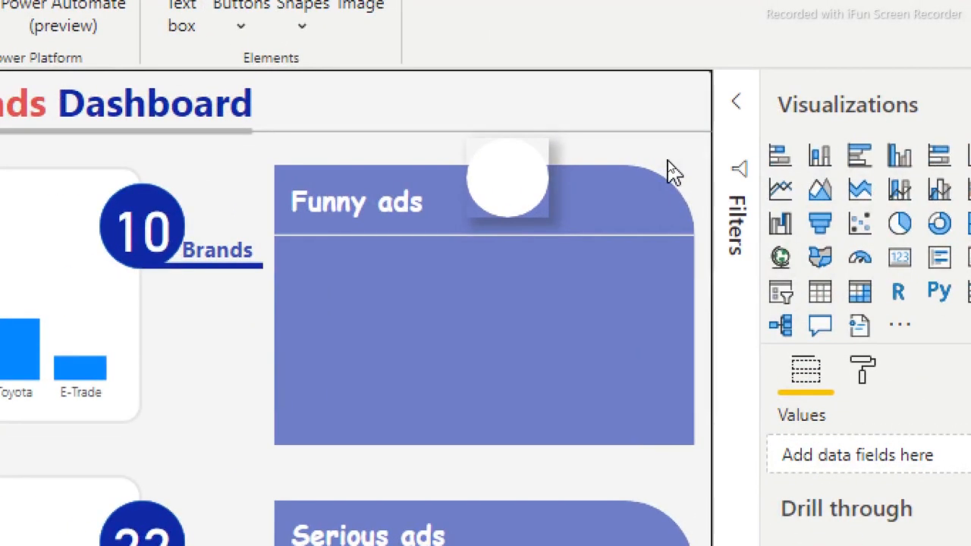
pyautogui.click(533, 211)
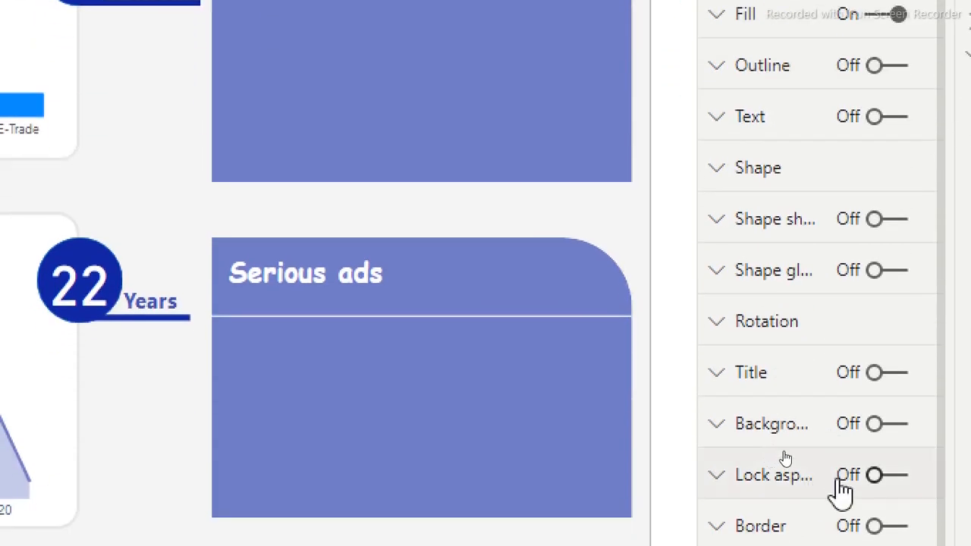
pyautogui.click(847, 492)
pyautogui.click(846, 471)
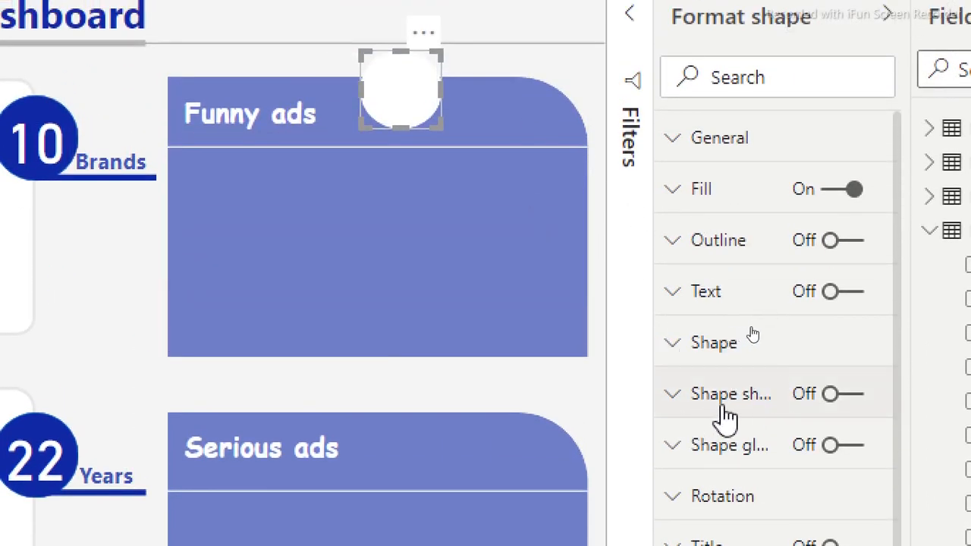
# - Turn on the white circle's shape shadow and enlarge the circle slightly
pyautogui.click(846, 396)
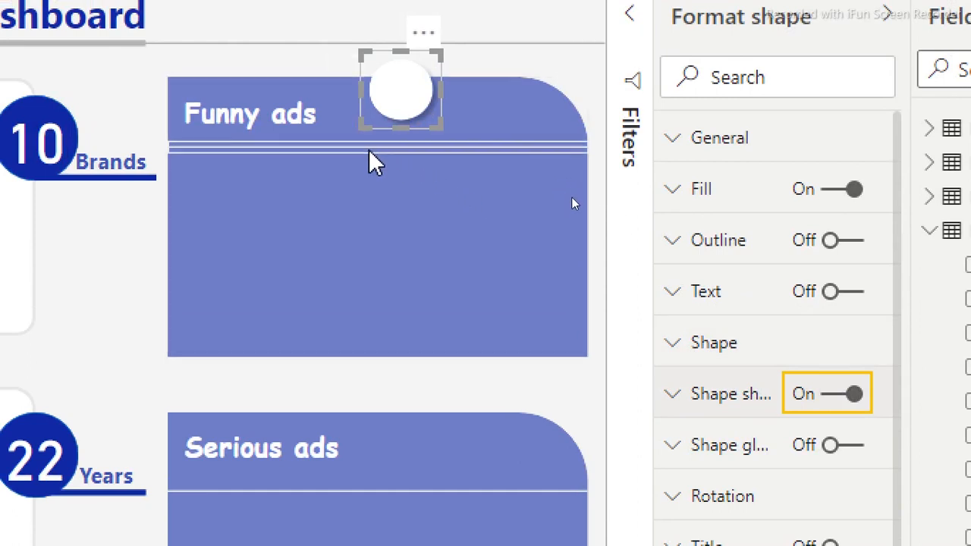
pyautogui.moveTo(359, 129); pyautogui.dragTo(349, 140)
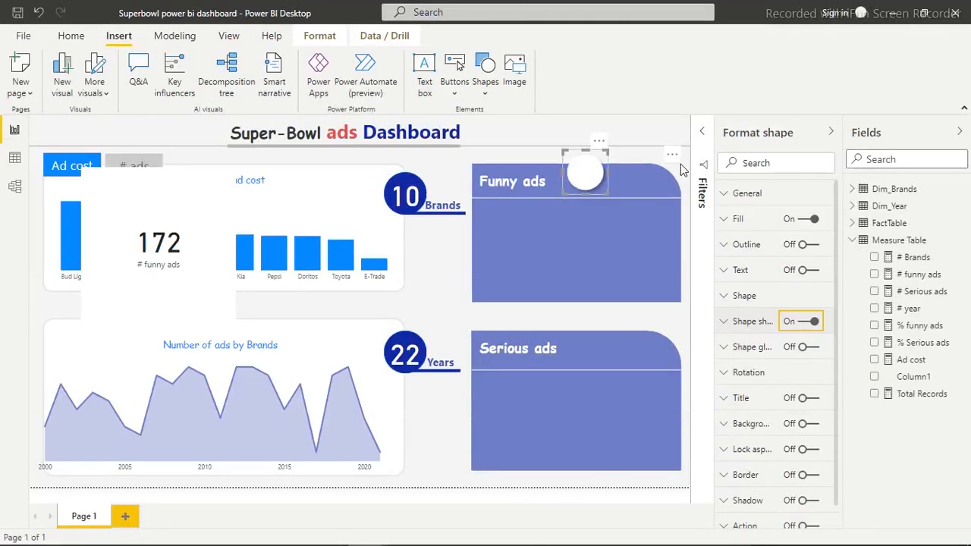
# - Duplicate the white circle and place the copy on the upper edge of the Serious ads box
pyautogui.click(584, 171)
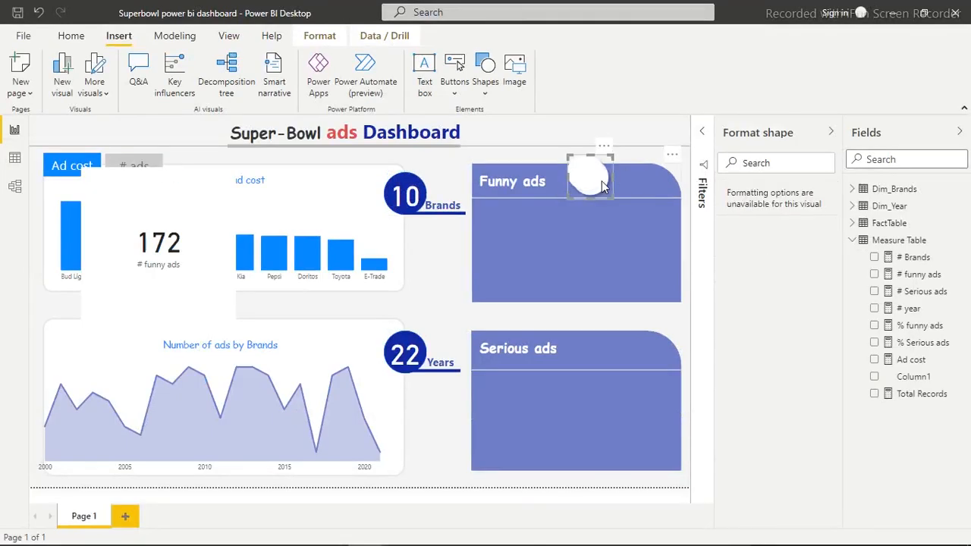
pyautogui.moveTo(584, 173); pyautogui.dragTo(592, 339)
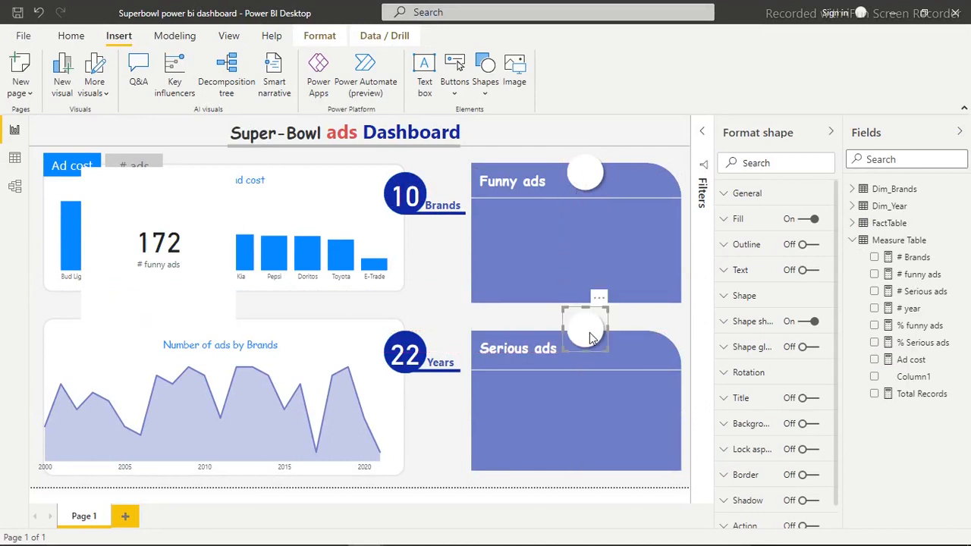
pyautogui.click(637, 312)
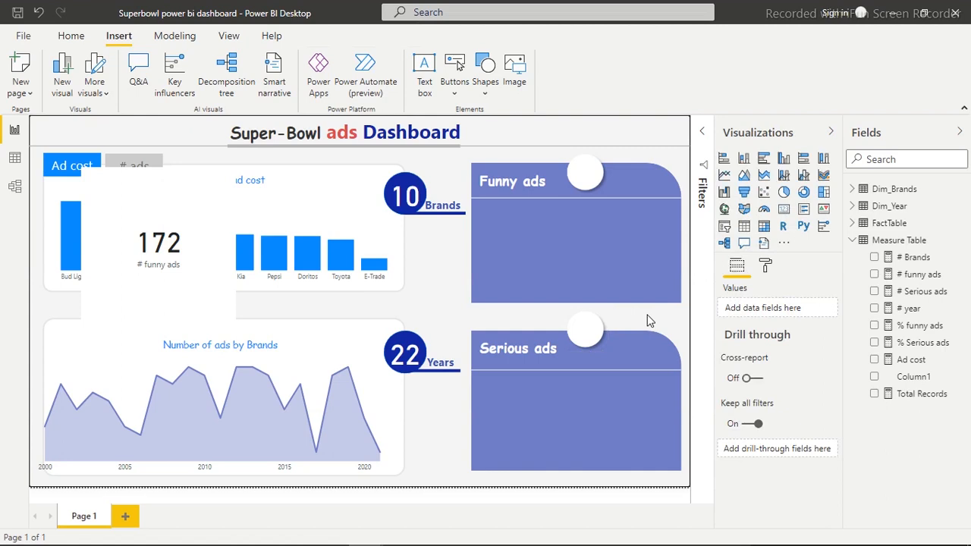
# - Move the # funny ads card closer to the Funny ads box and turn off its category label
pyautogui.moveTo(168, 278); pyautogui.dragTo(429, 296)
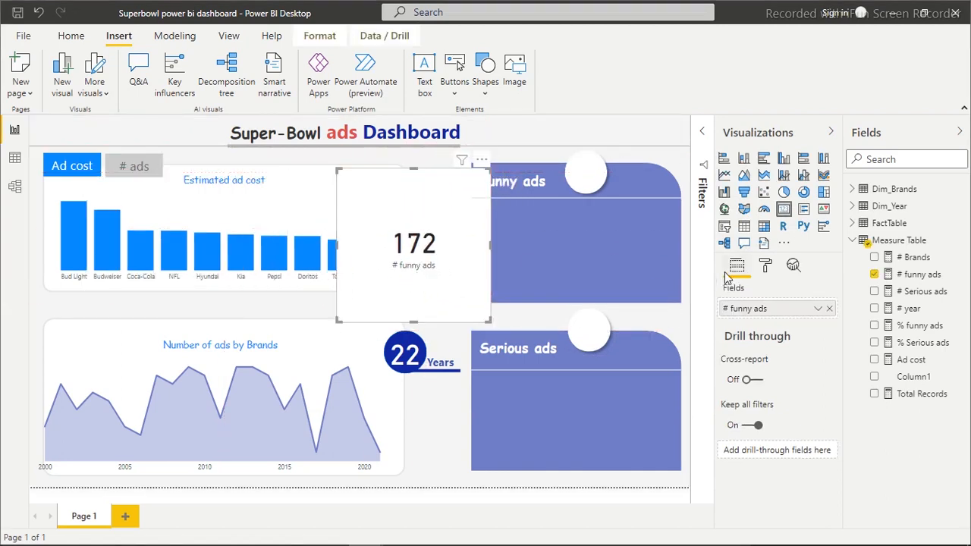
pyautogui.click(766, 267)
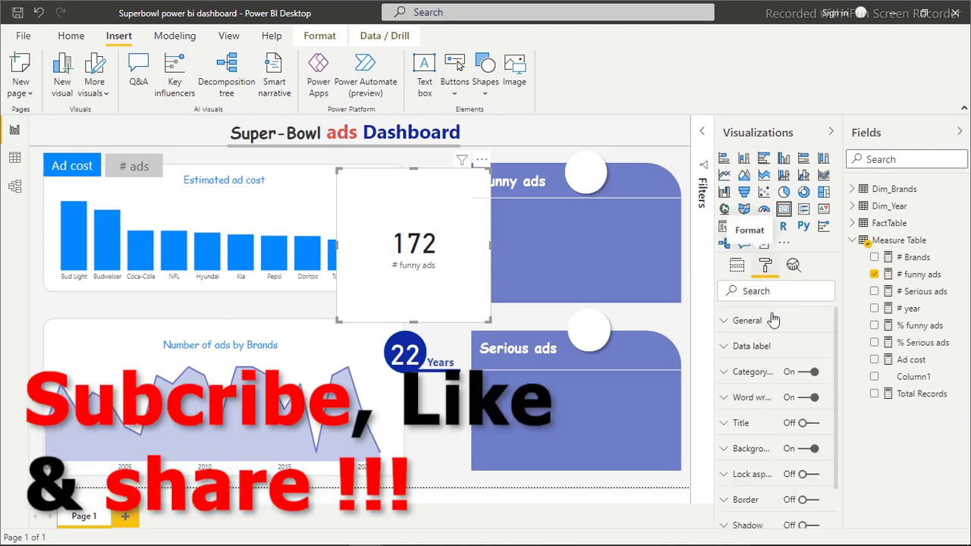
pyautogui.click(732, 347)
pyautogui.click(734, 348)
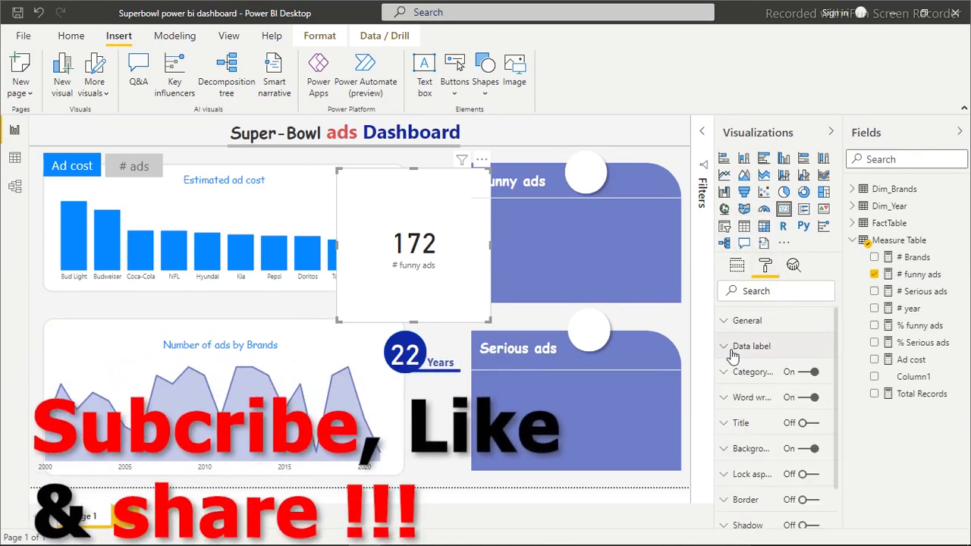
pyautogui.click(786, 371)
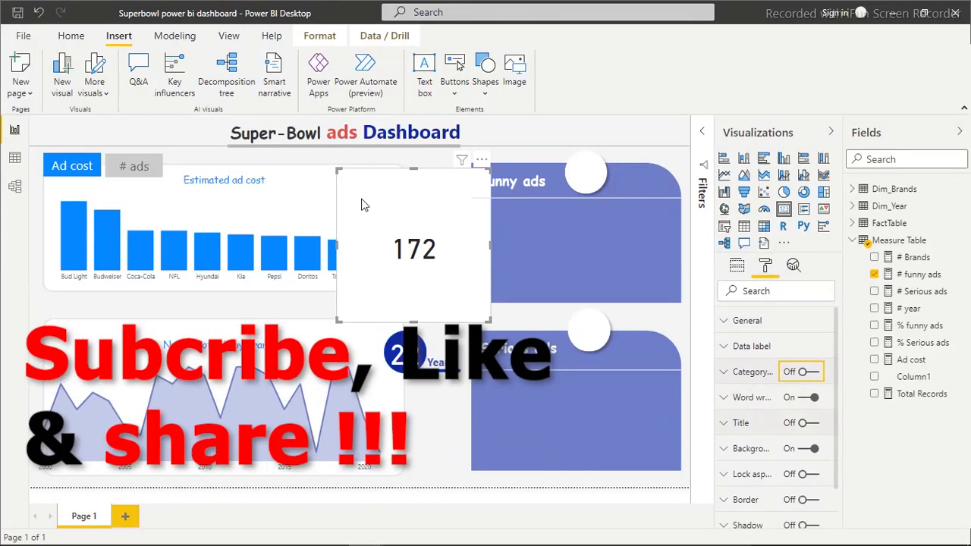
# - Shrink the # funny ads card, place it over the Funny ads box's white circle, and turn off the card's background
pyautogui.moveTo(338, 170); pyautogui.dragTo(572, 177)
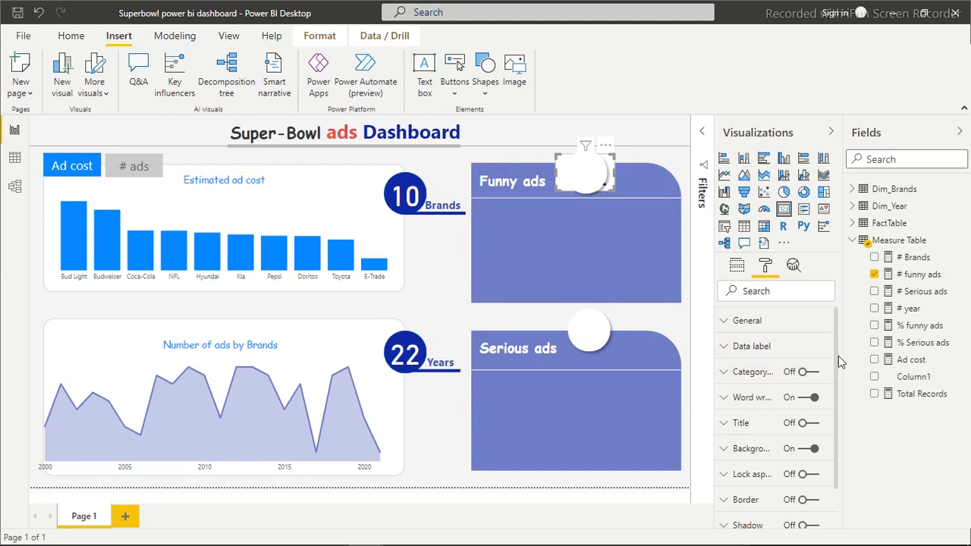
pyautogui.scroll(-1, 837, 363)
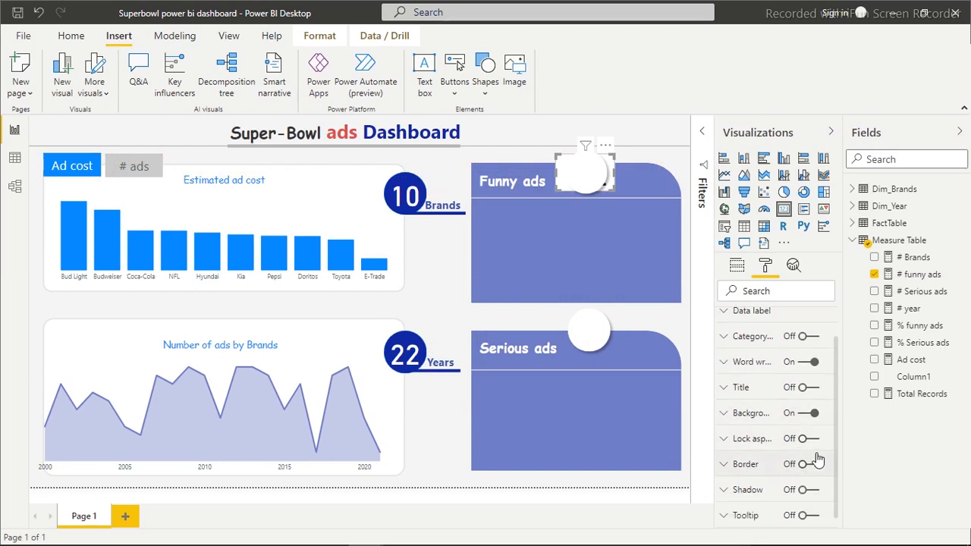
pyautogui.click(801, 416)
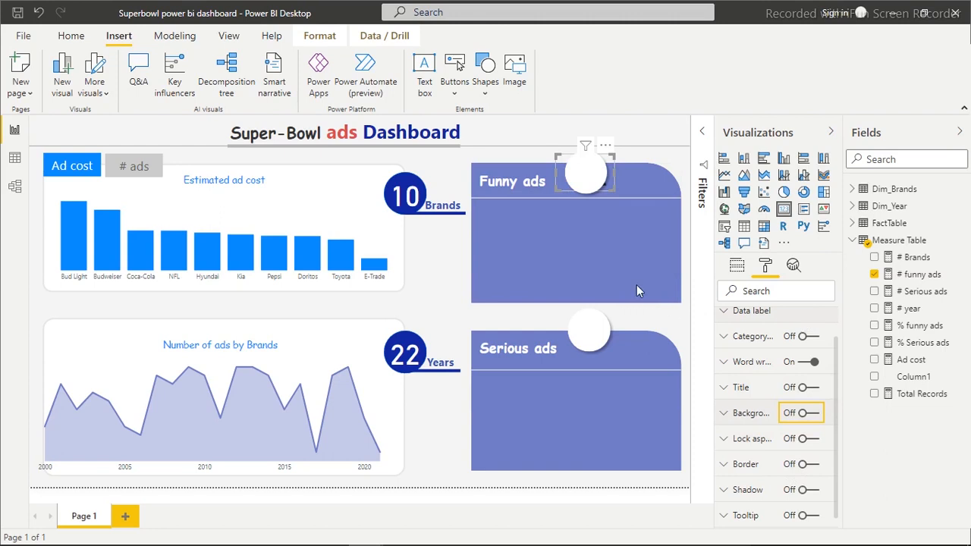
# - Bring the # funny ads card to the front of the white circle
pyautogui.click(679, 162)
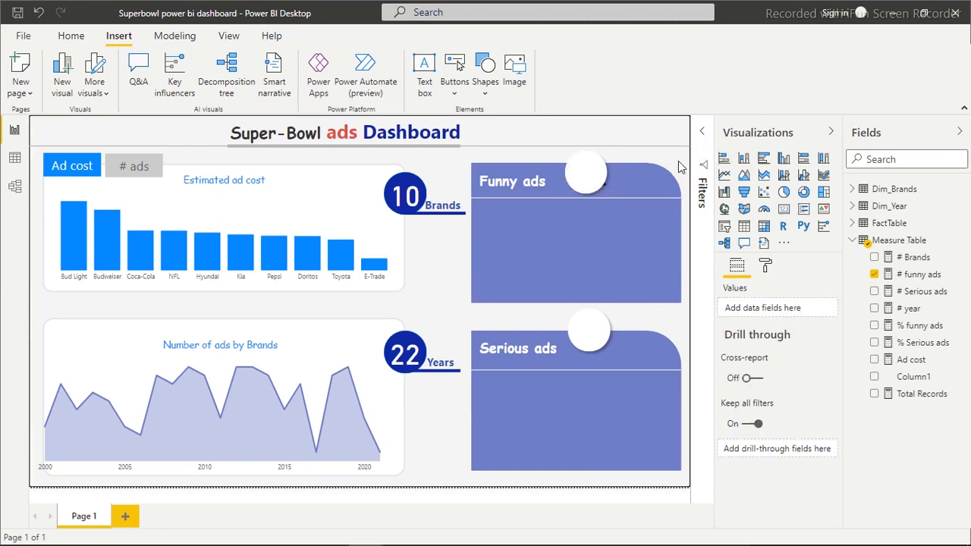
pyautogui.click(612, 159)
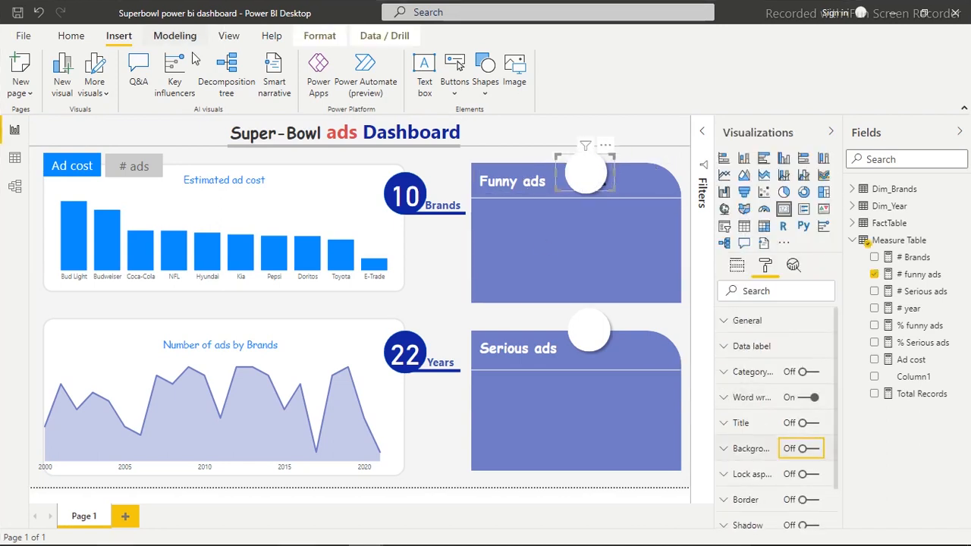
pyautogui.click(228, 35)
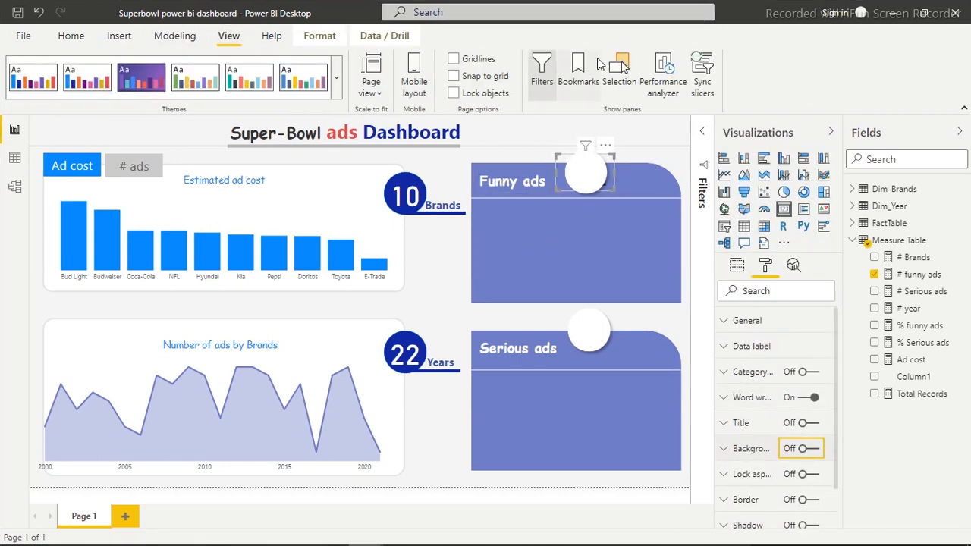
pyautogui.click(326, 39)
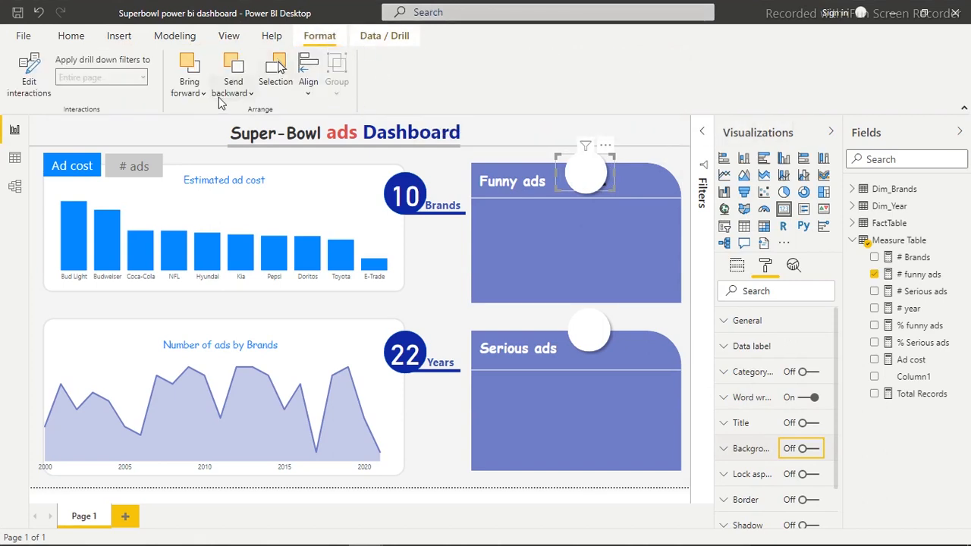
pyautogui.click(201, 94)
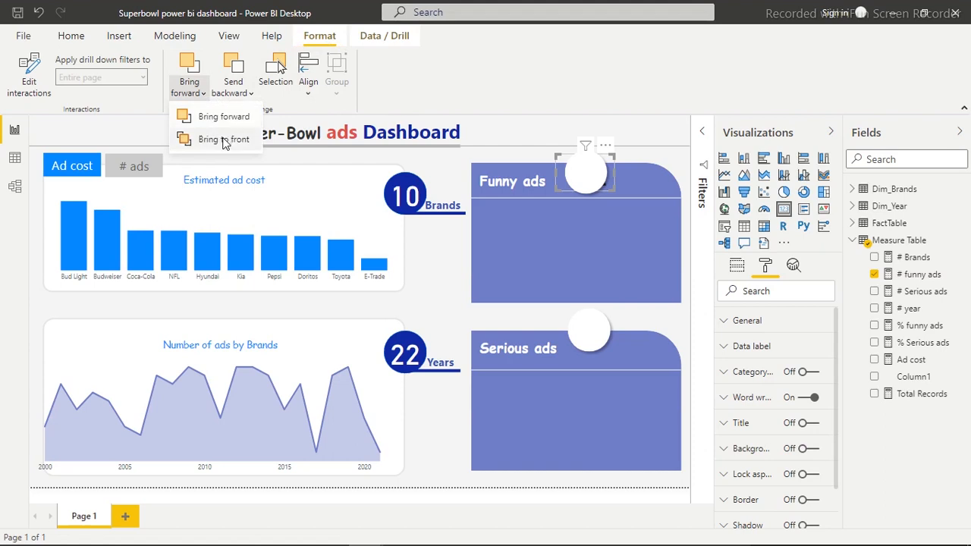
pyautogui.click(224, 139)
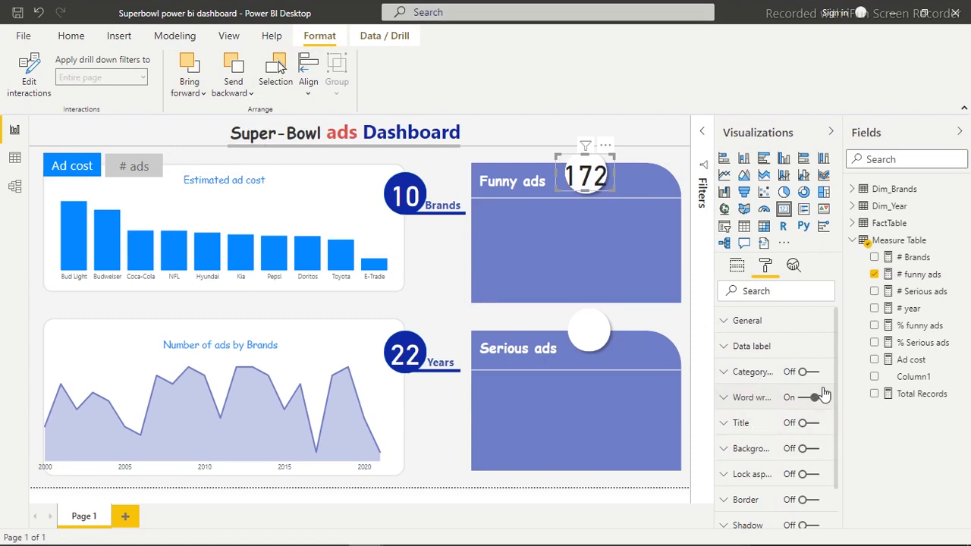
# - Format the # funny ads card's data label as 26 pt Arial Black in dark gray
pyautogui.click(773, 349)
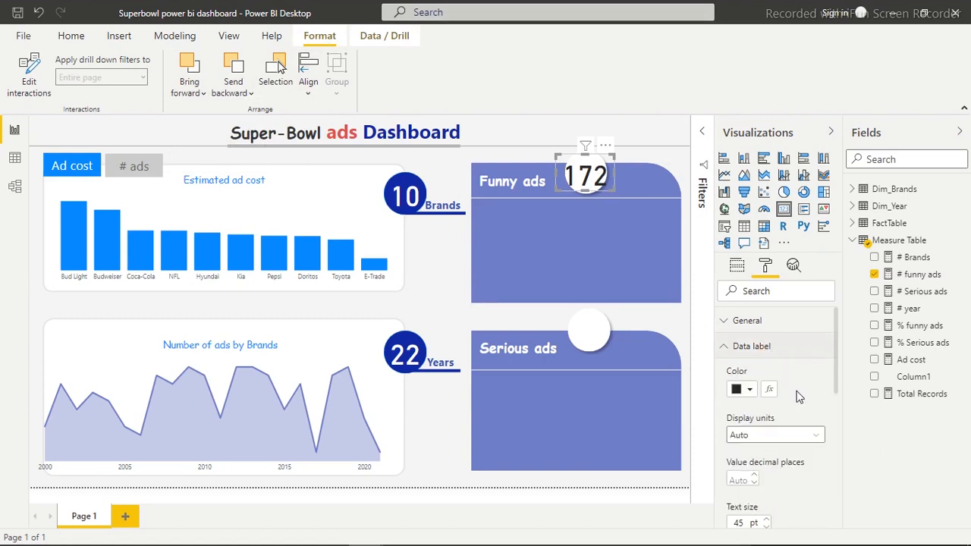
pyautogui.moveTo(835, 347); pyautogui.dragTo(835, 405)
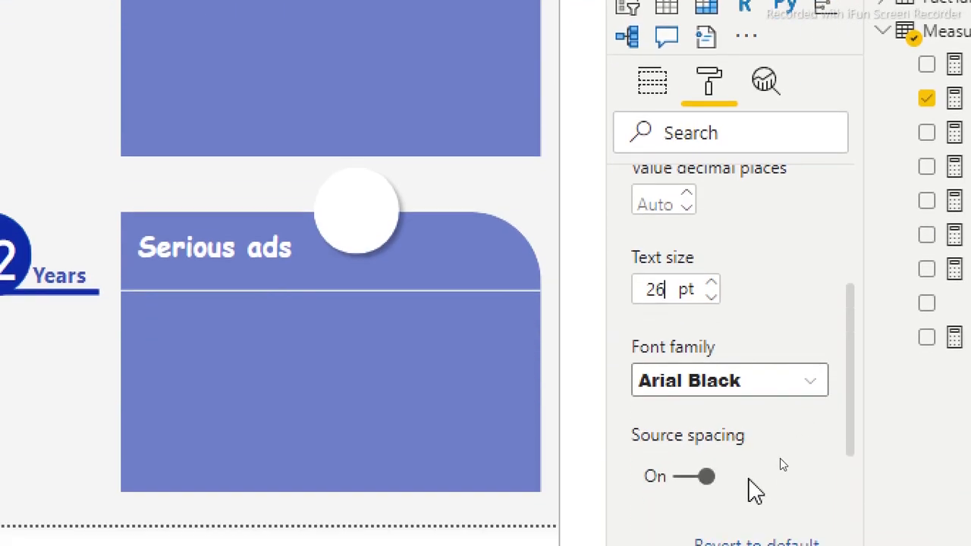
pyautogui.moveTo(846, 318); pyautogui.dragTo(843, 234)
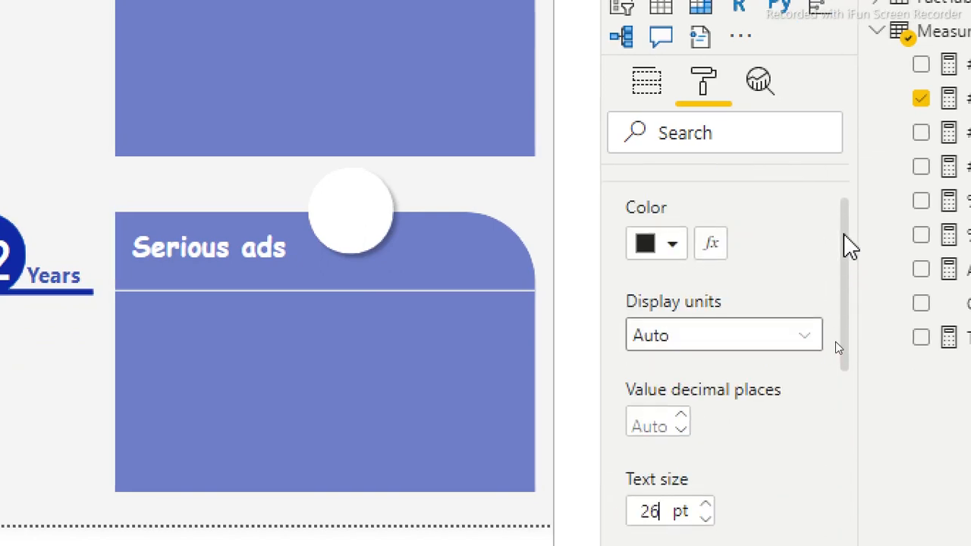
pyautogui.click(650, 249)
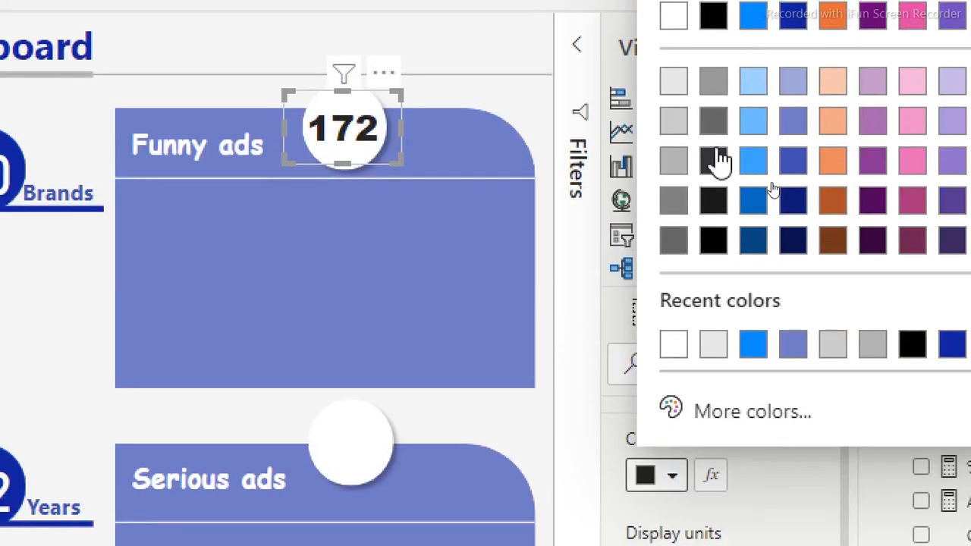
pyautogui.click(718, 163)
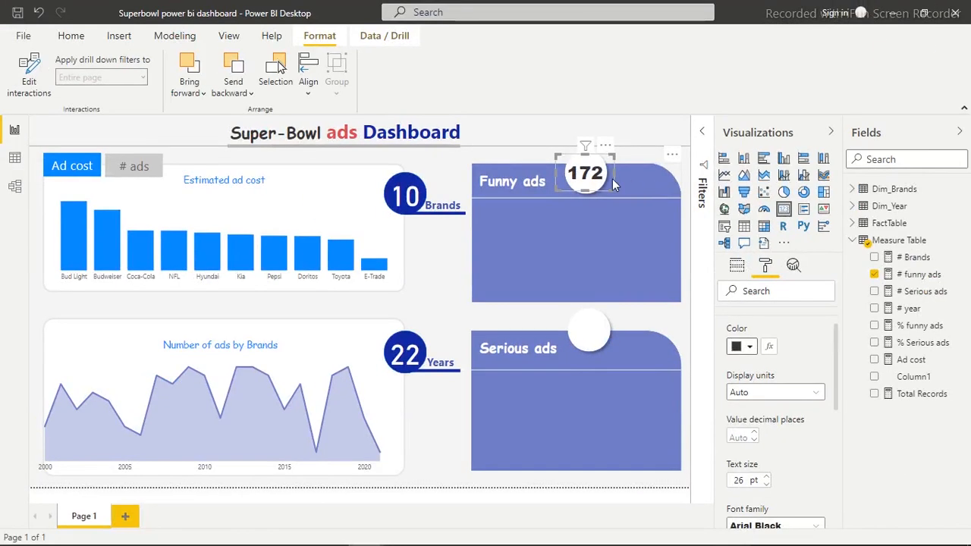
# - Duplicate the # funny ads card onto the Serious ads circle and replace the copy's field with # Serious ads
pyautogui.hotkey('ctrl', 'c')
pyautogui.hotkey('ctrl', 'v')
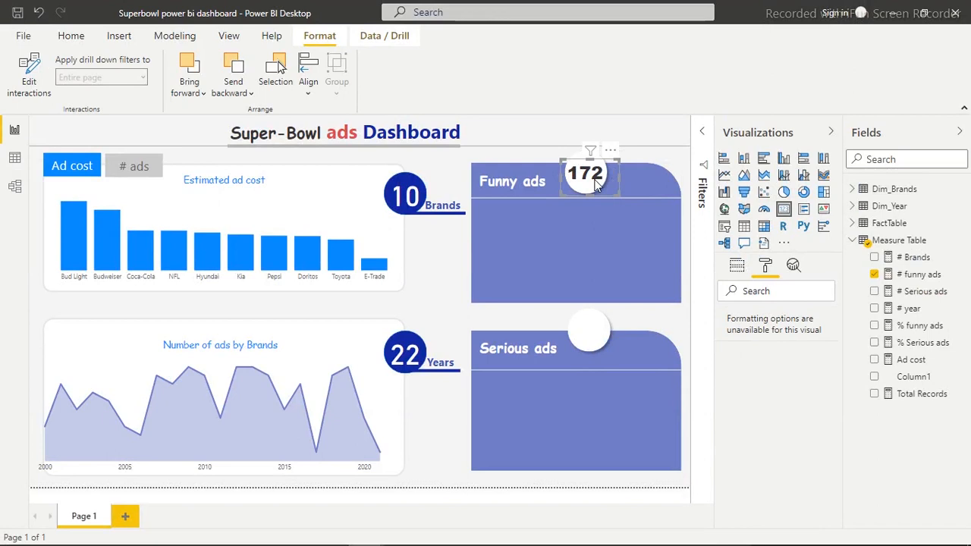
pyautogui.moveTo(593, 194); pyautogui.dragTo(599, 340)
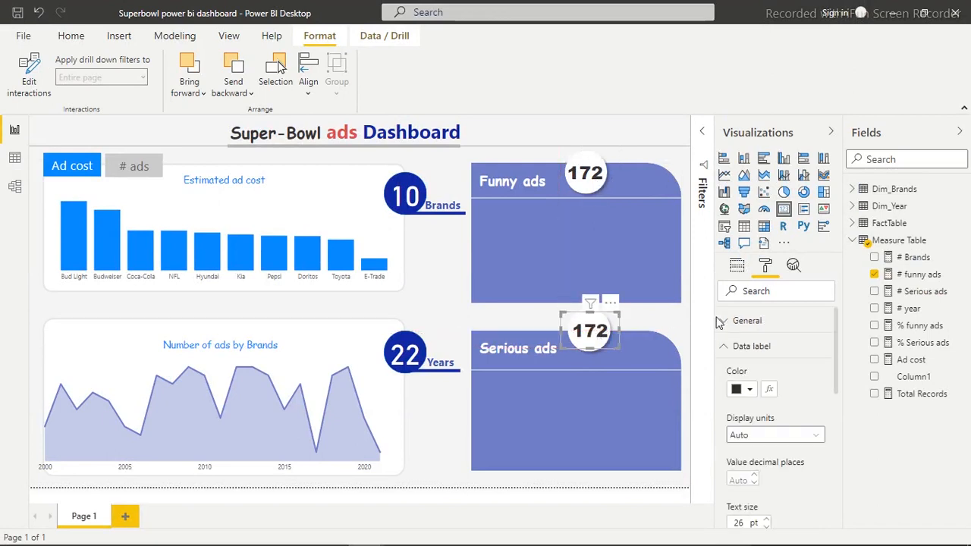
pyautogui.click(738, 267)
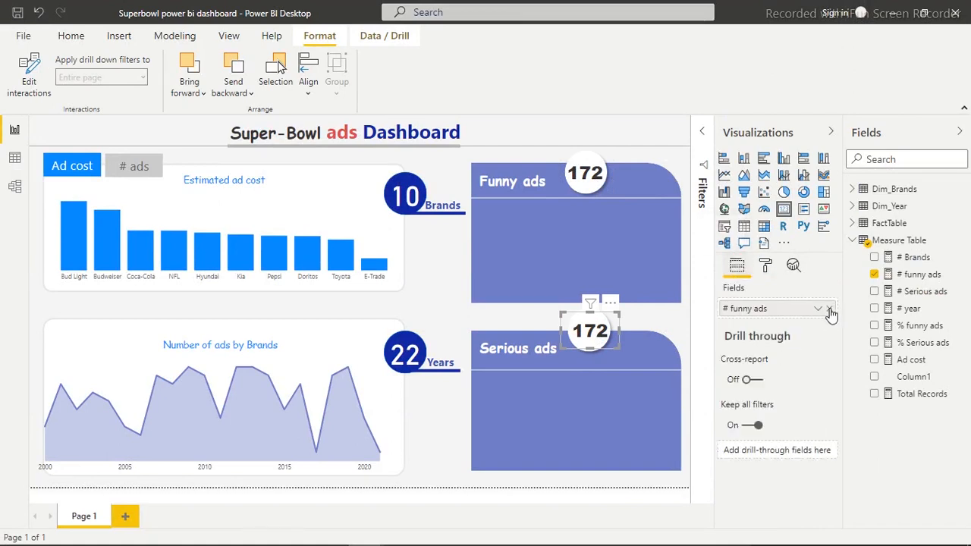
pyautogui.click(829, 309)
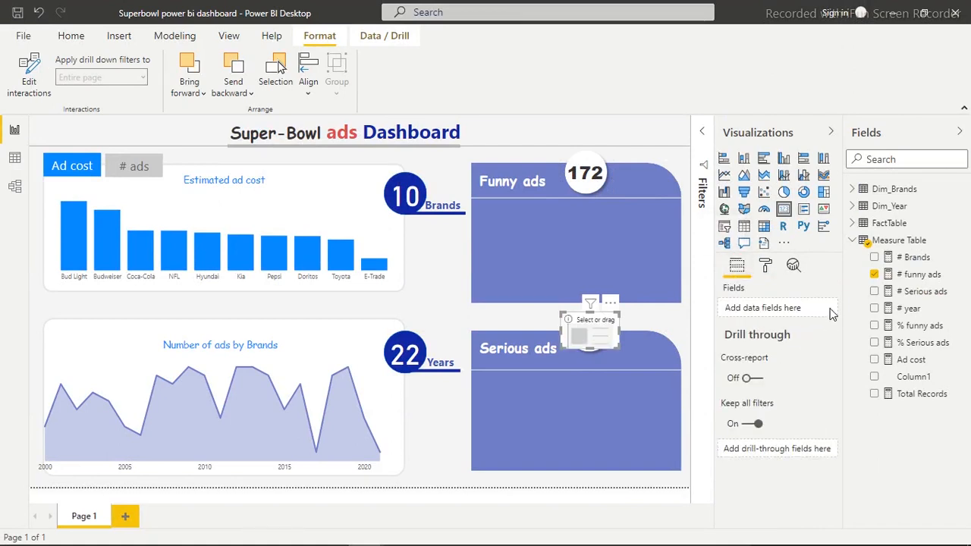
pyautogui.click(875, 294)
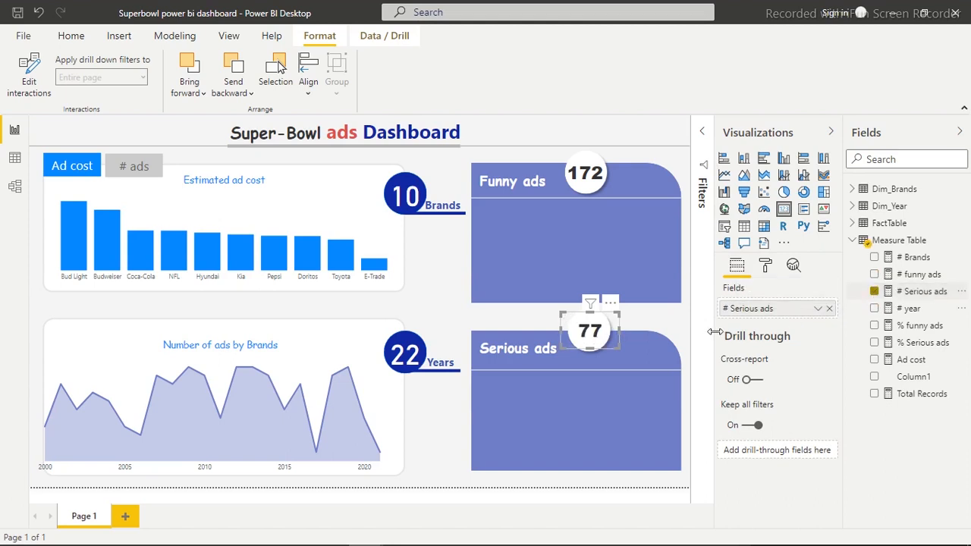
pyautogui.click(671, 324)
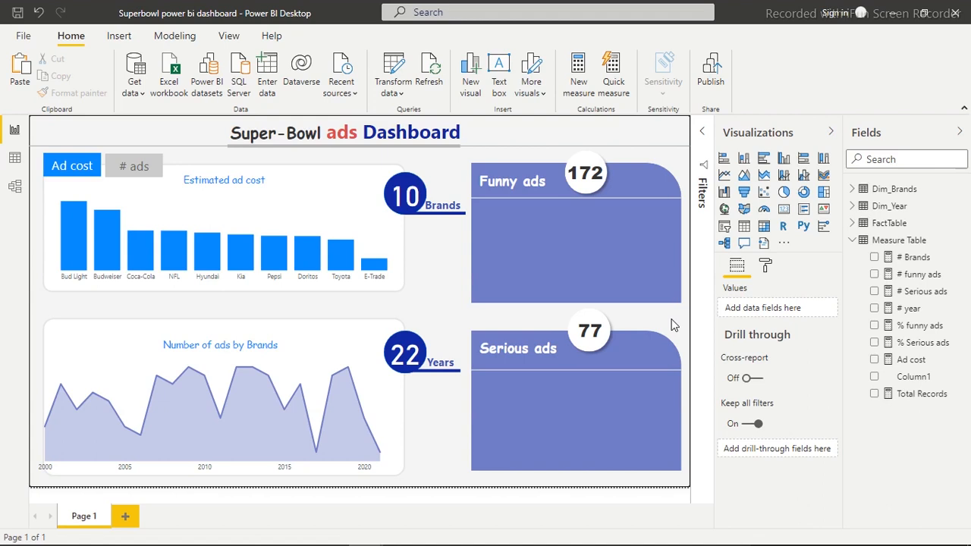
# - Place another copy of the # funny ads card beside the Funny ads circle and switch its field to % funny ads
pyautogui.click(589, 179)
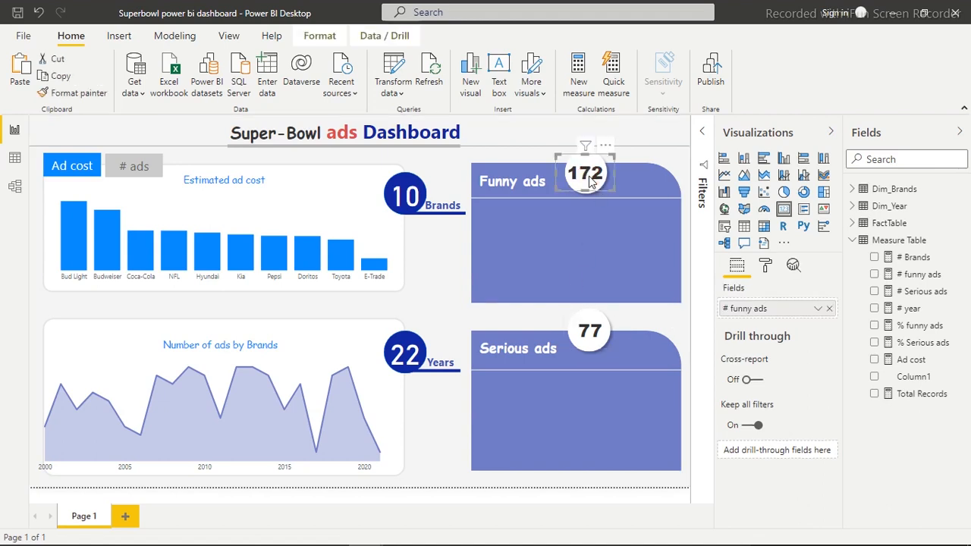
pyautogui.hotkey('ctrl', 'v')
pyautogui.moveTo(590, 179); pyautogui.dragTo(642, 178)
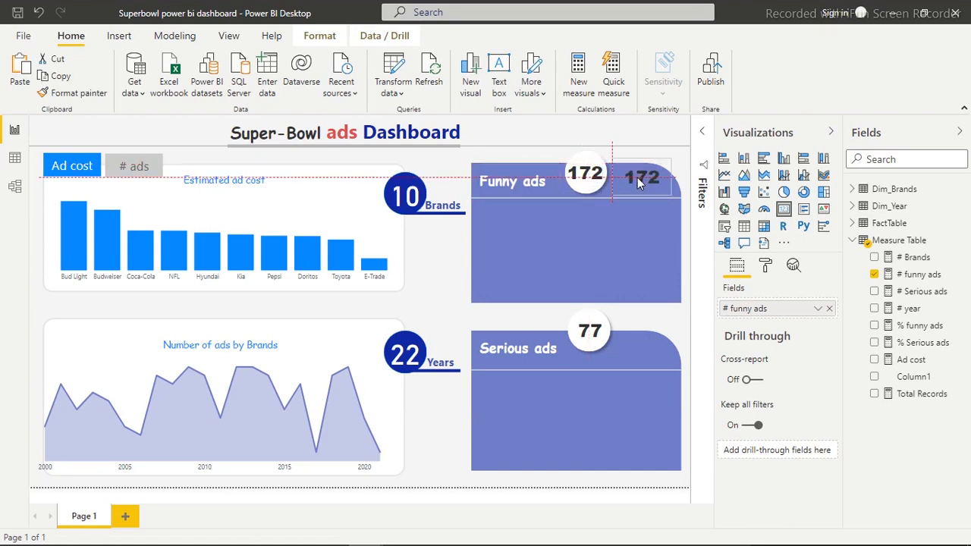
pyautogui.click(874, 275)
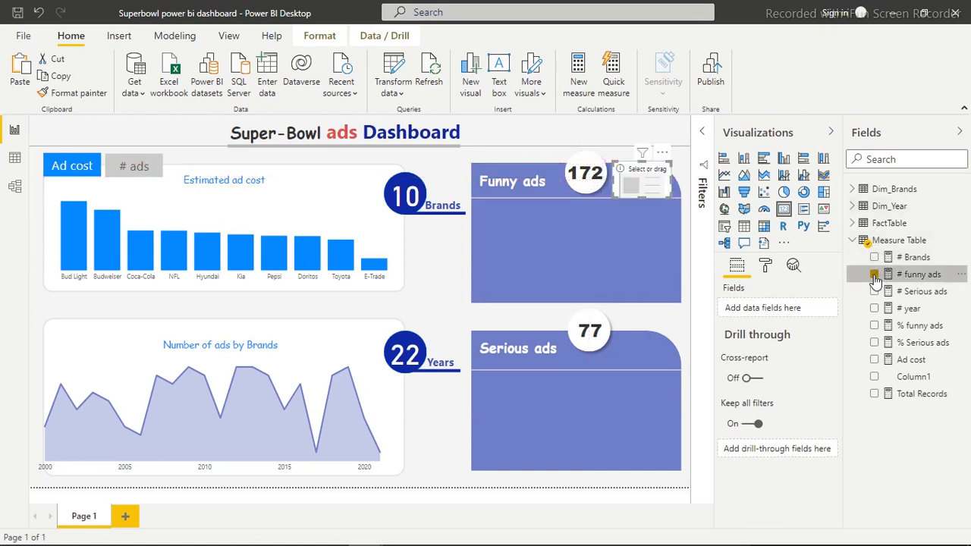
pyautogui.click(874, 325)
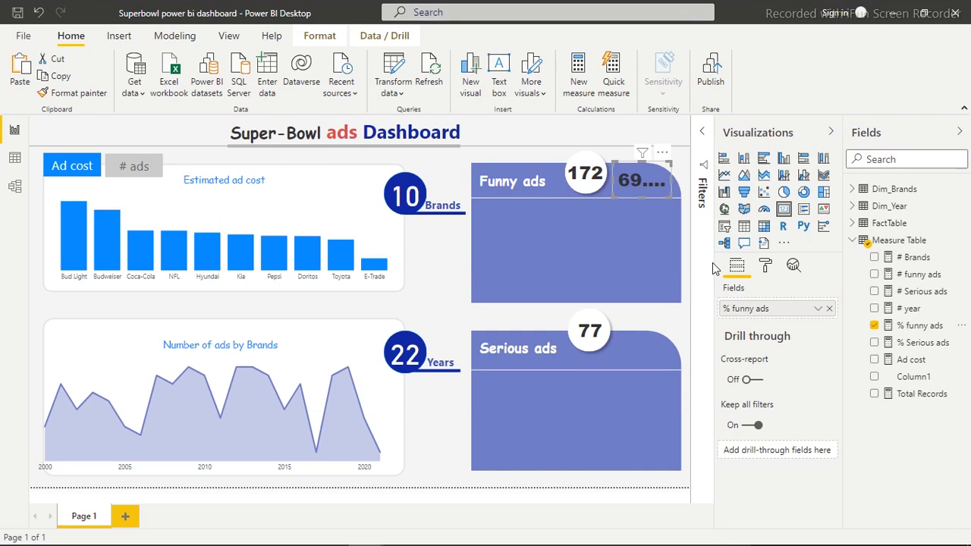
# - Set the % funny ads card's data label to a custom bright cyan-blue color
pyautogui.click(764, 265)
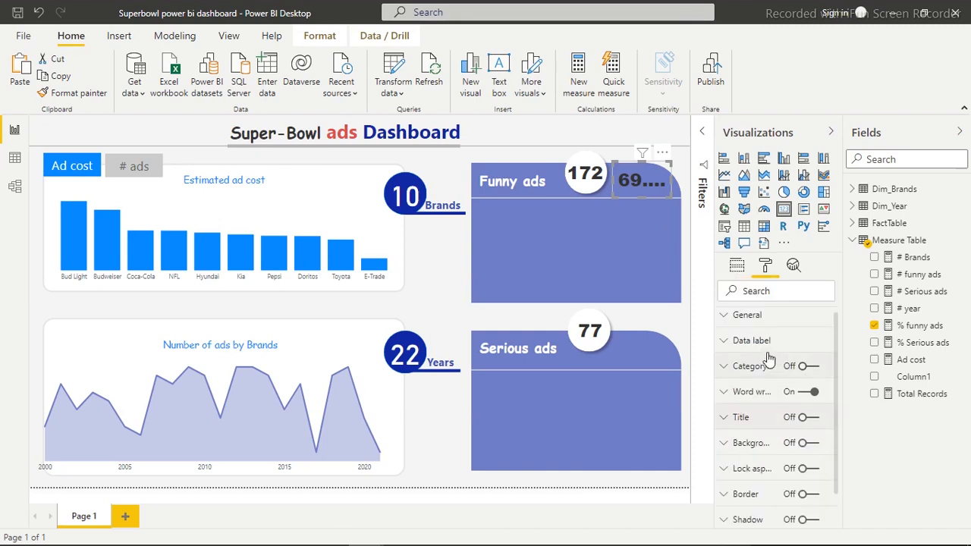
pyautogui.click(730, 343)
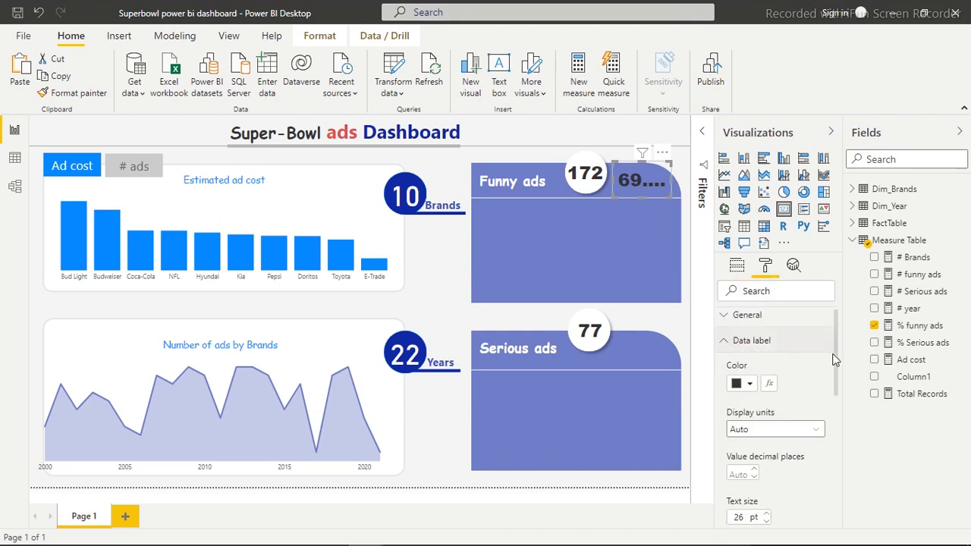
pyautogui.click(742, 385)
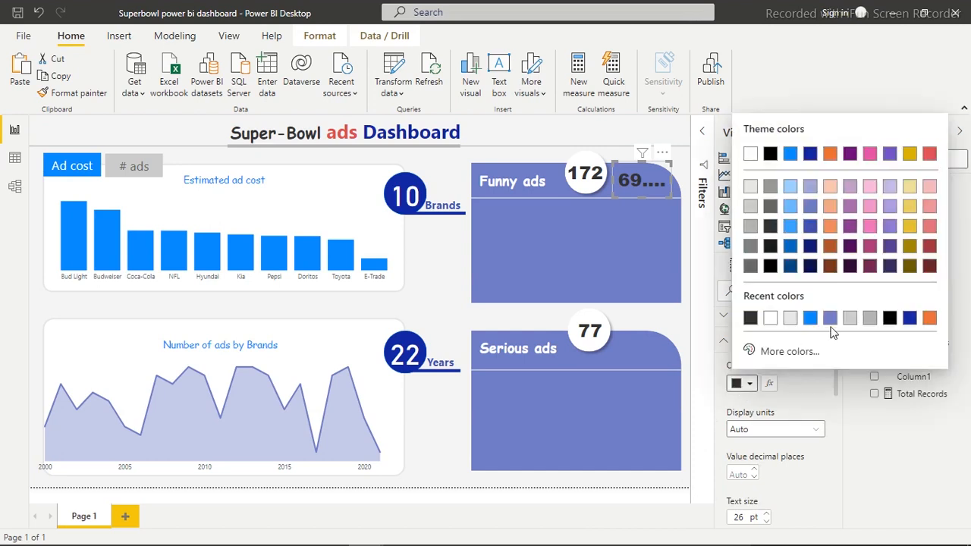
pyautogui.click(789, 155)
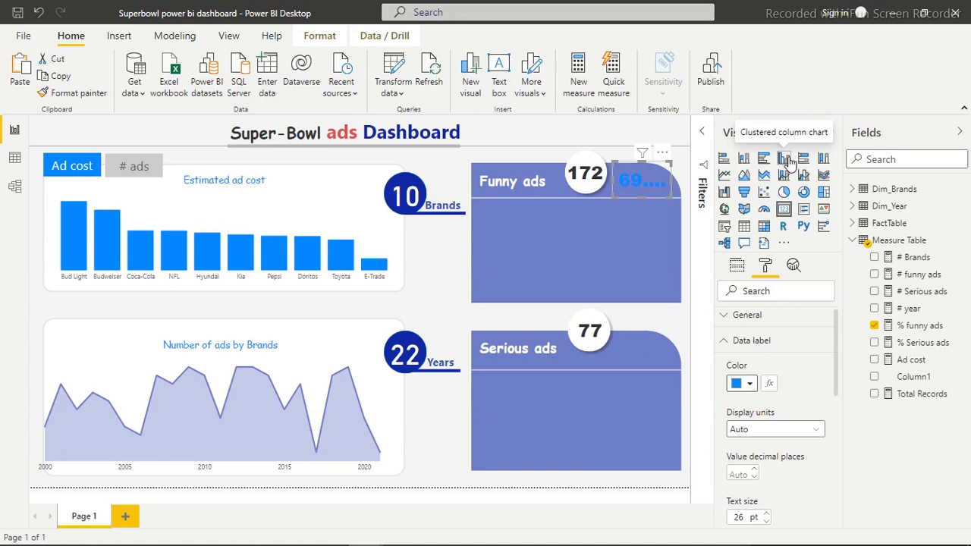
pyautogui.click(739, 384)
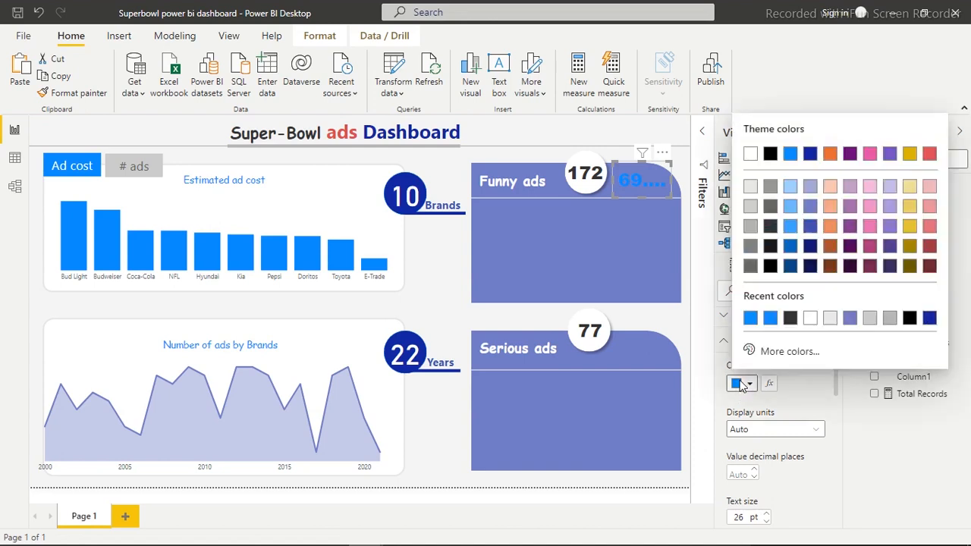
pyautogui.click(784, 351)
pyautogui.moveTo(857, 302); pyautogui.dragTo(847, 302)
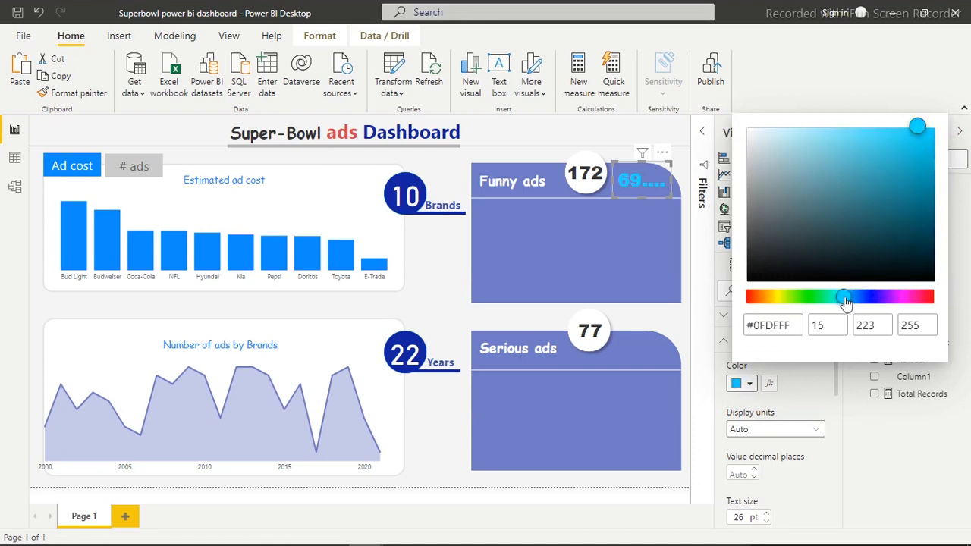
pyautogui.click(811, 381)
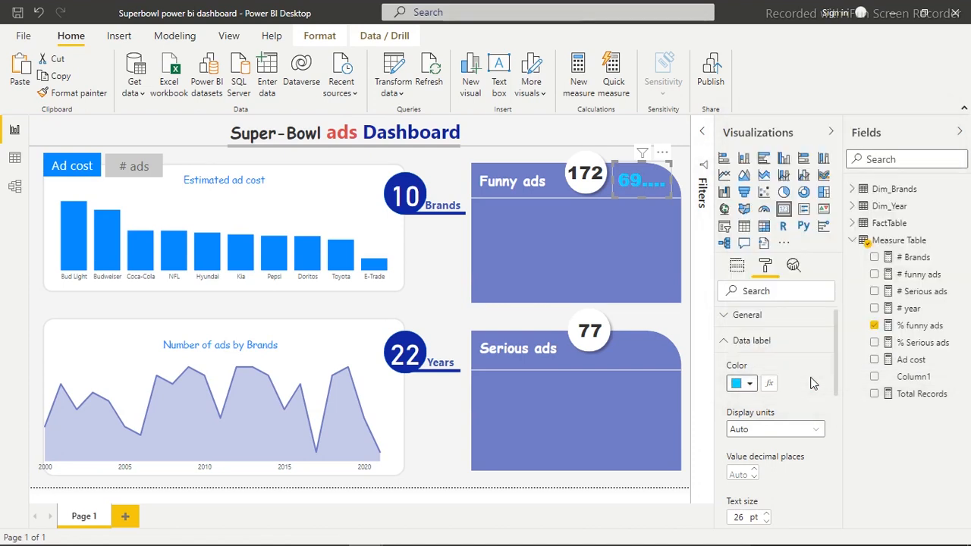
# - Set the % funny ads card's text size to 15 pt and fit the card into the Funny ads header beside the circle
pyautogui.moveTo(836, 347); pyautogui.dragTo(832, 396)
pyautogui.doubleClick(726, 394)
pyautogui.write('20')
pyautogui.click(726, 396)
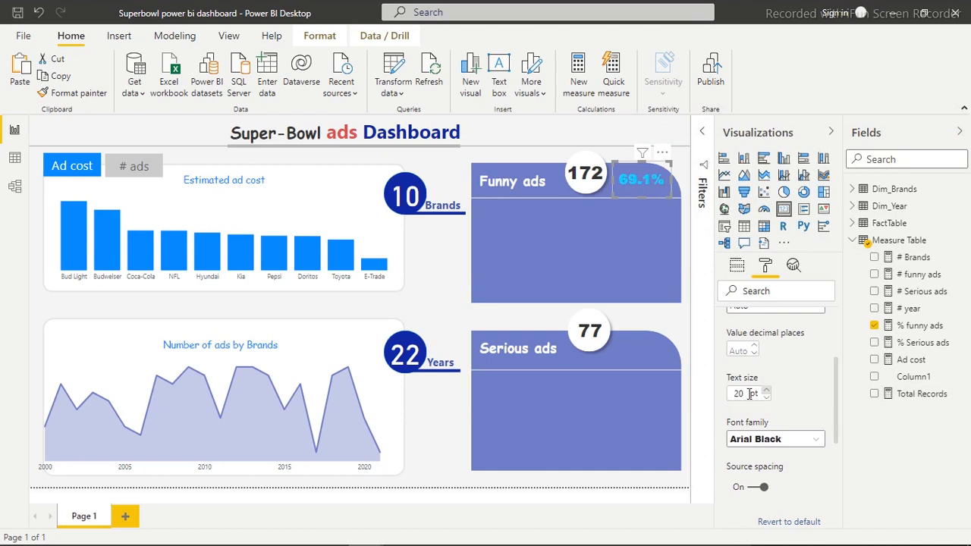
pyautogui.doubleClick(725, 392)
pyautogui.write('15')
pyautogui.moveTo(640, 165); pyautogui.dragTo(644, 183)
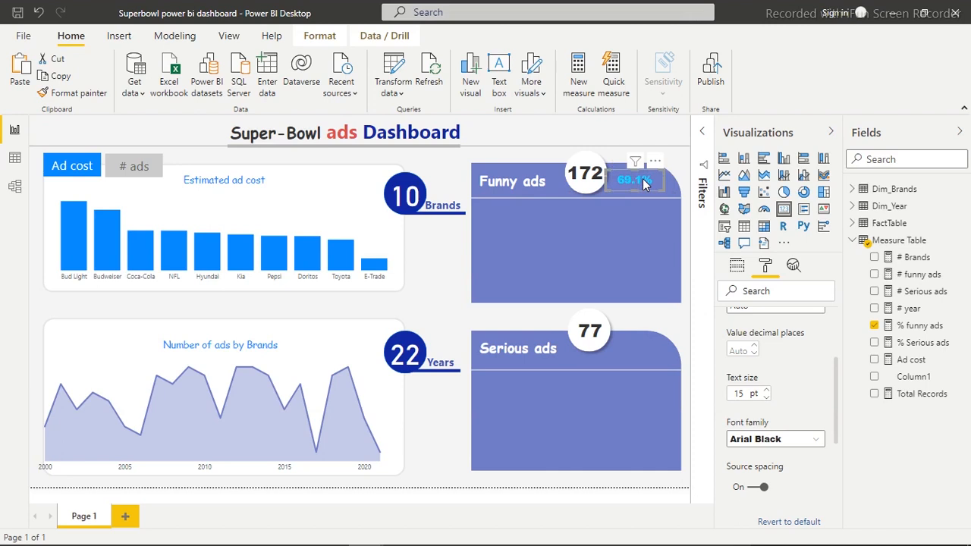
# - Place a copy of the % funny ads card in the Serious ads header and lower the # Serious ads card to centre it in its circle
pyautogui.hotkey('ctrl', 'v')
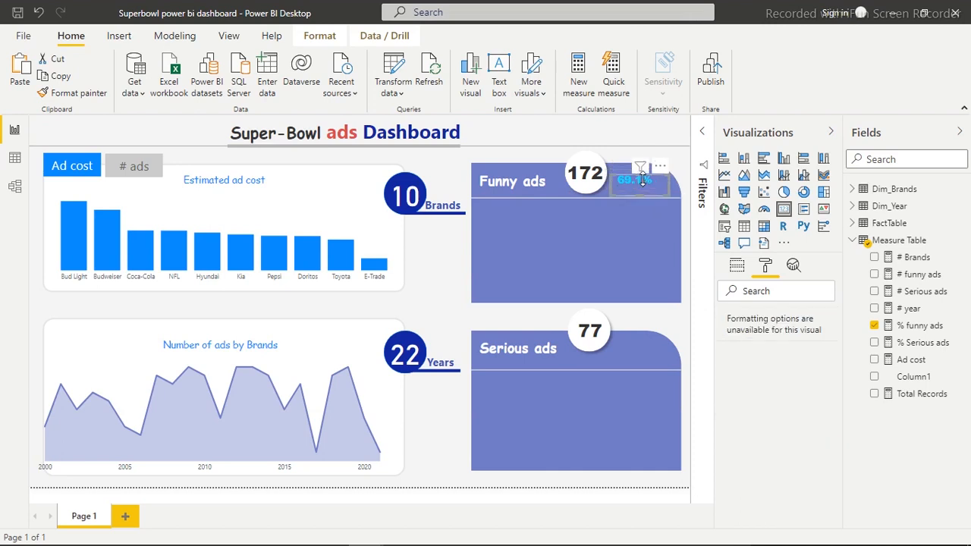
pyautogui.moveTo(636, 327); pyautogui.dragTo(639, 347)
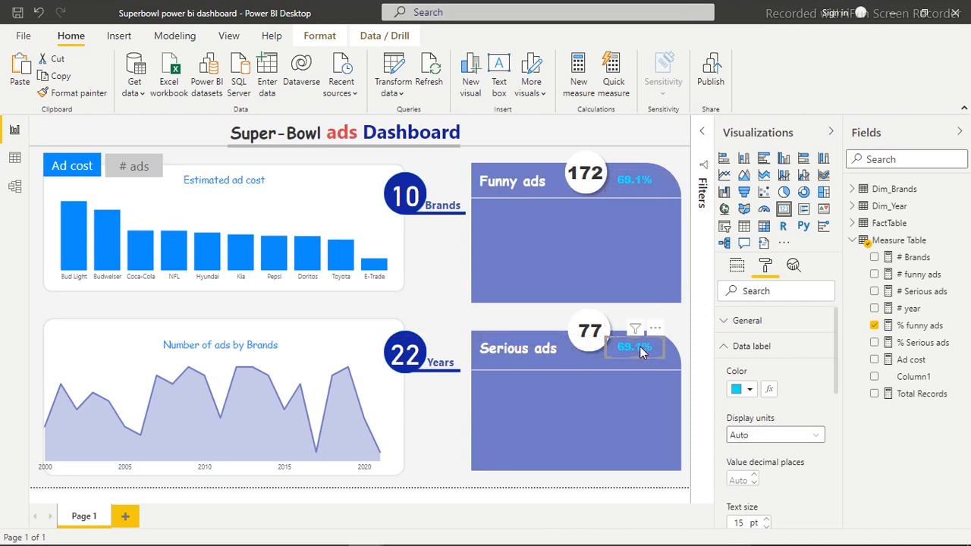
pyautogui.click(585, 335)
pyautogui.press('Down')
pyautogui.press('Down')
pyautogui.press('Down')
pyautogui.press('Down')
pyautogui.press('Down')
pyautogui.press('Down')
pyautogui.press('Down')
pyautogui.press('Down')
pyautogui.press('Down')
pyautogui.press('Down')
pyautogui.press('Down')
pyautogui.press('Down')
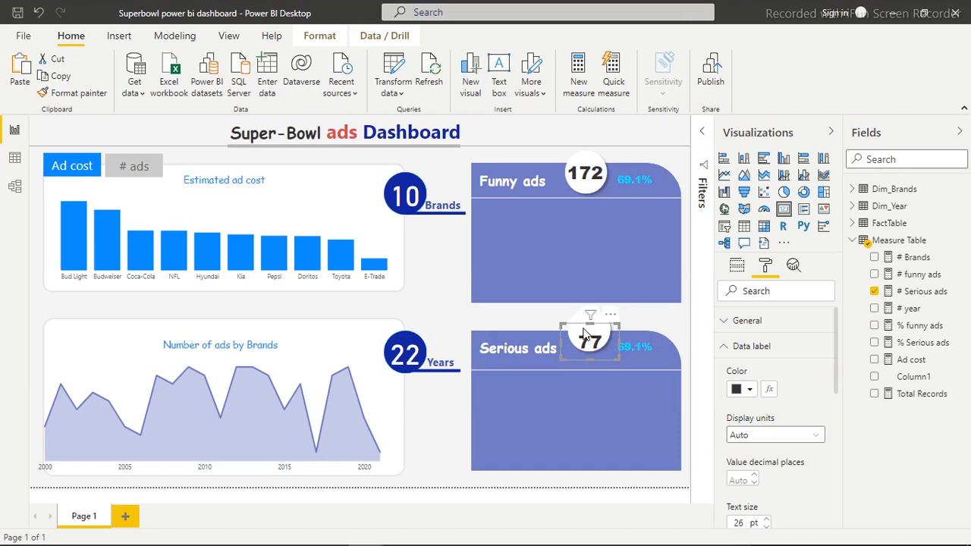
# - Replace the field of the copied percentage card in the Serious ads header with % Serious ads
pyautogui.click(637, 348)
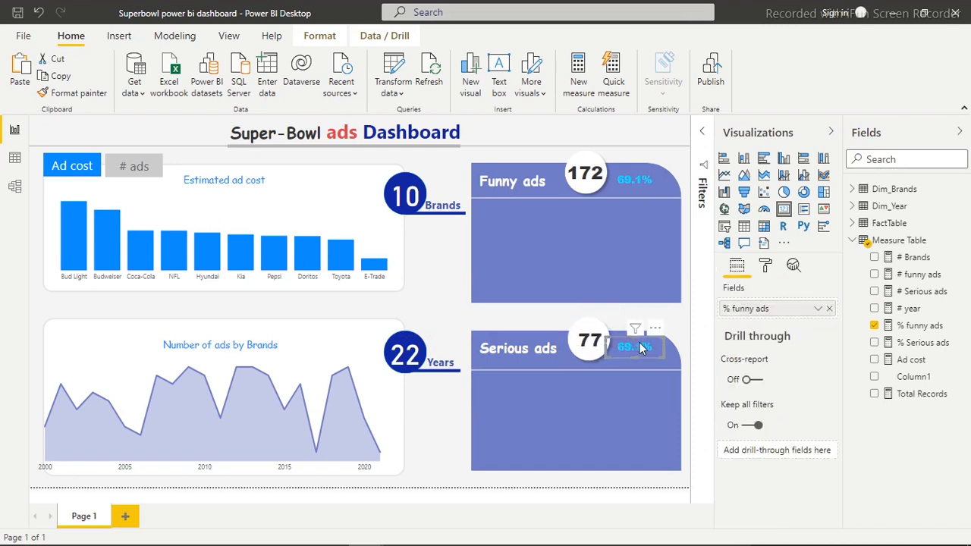
pyautogui.click(830, 310)
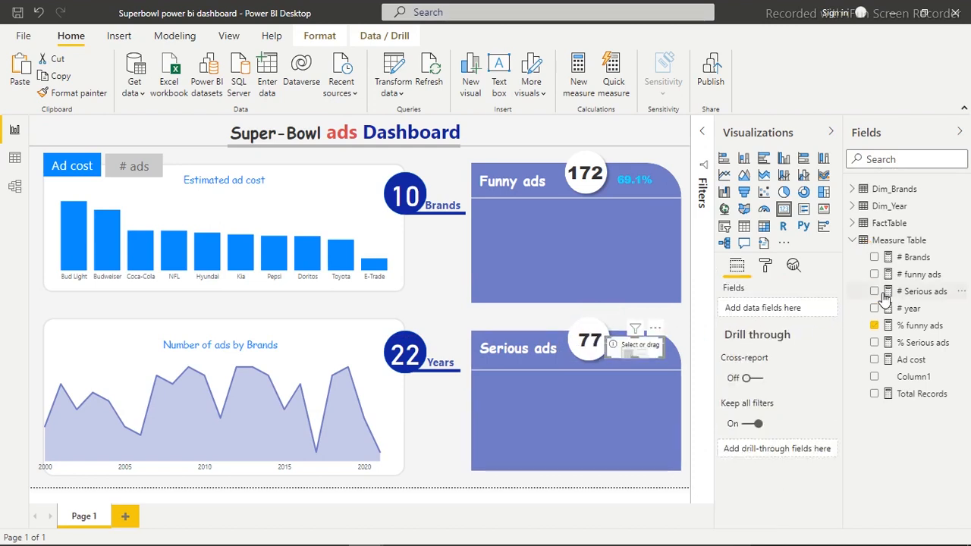
pyautogui.click(874, 293)
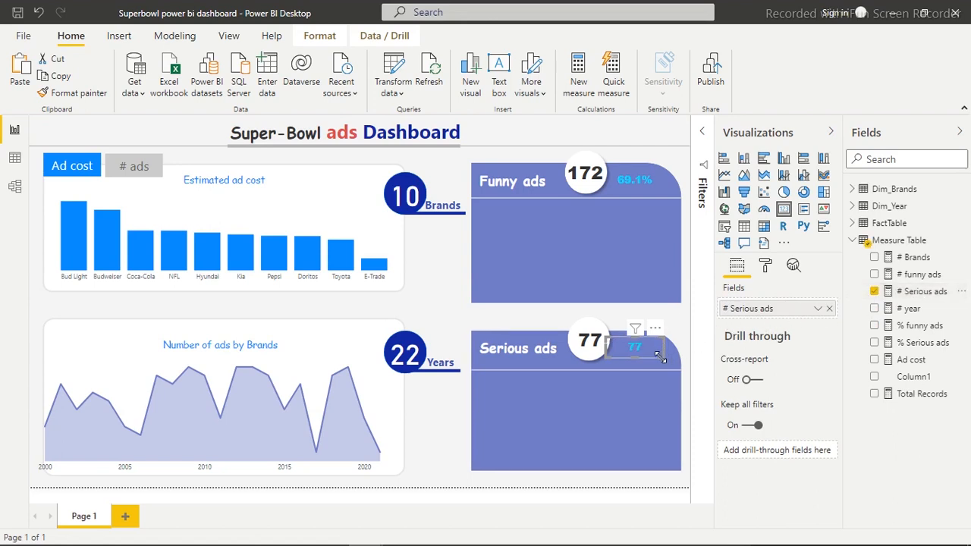
pyautogui.click(874, 292)
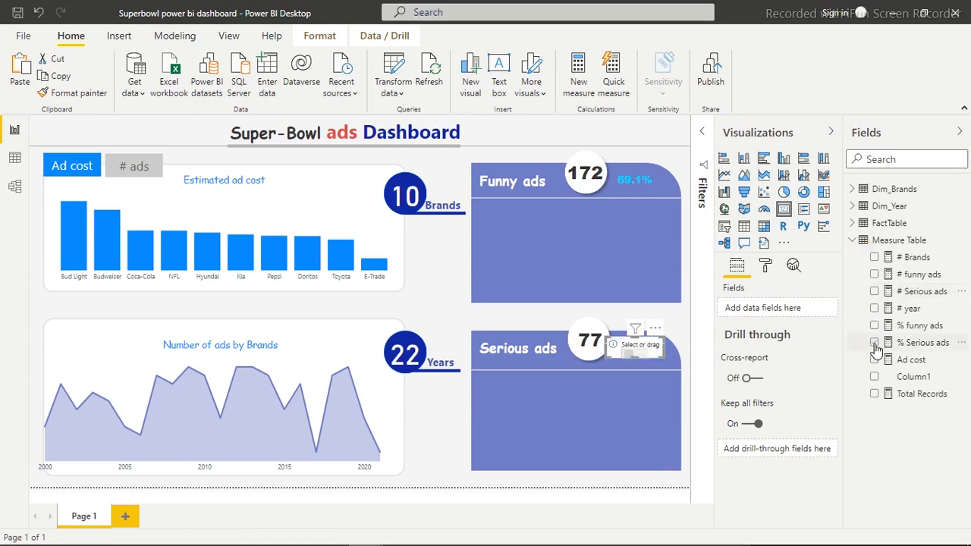
pyautogui.click(874, 343)
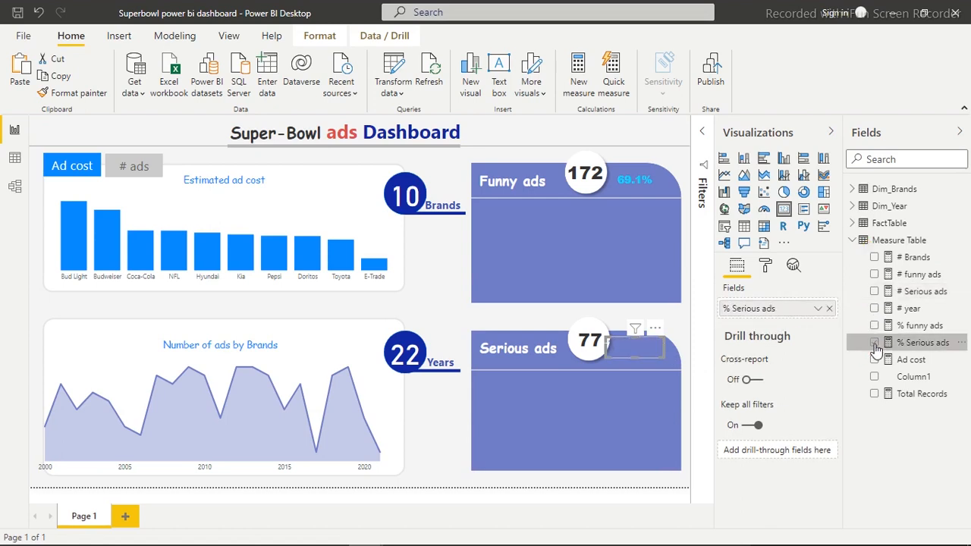
pyautogui.click(675, 325)
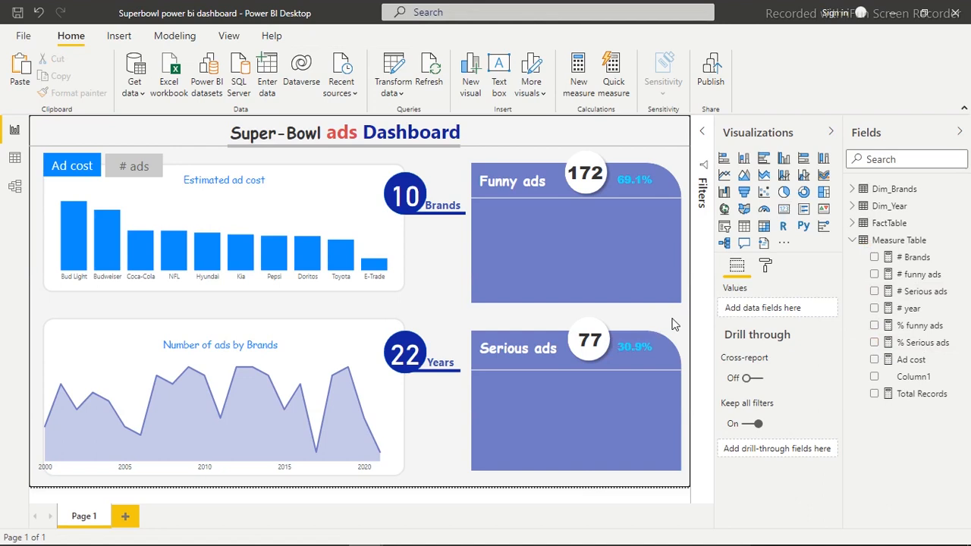
# - Nudge the divider line in the Serious ads box slightly upward, closer to the header text
pyautogui.click(638, 369)
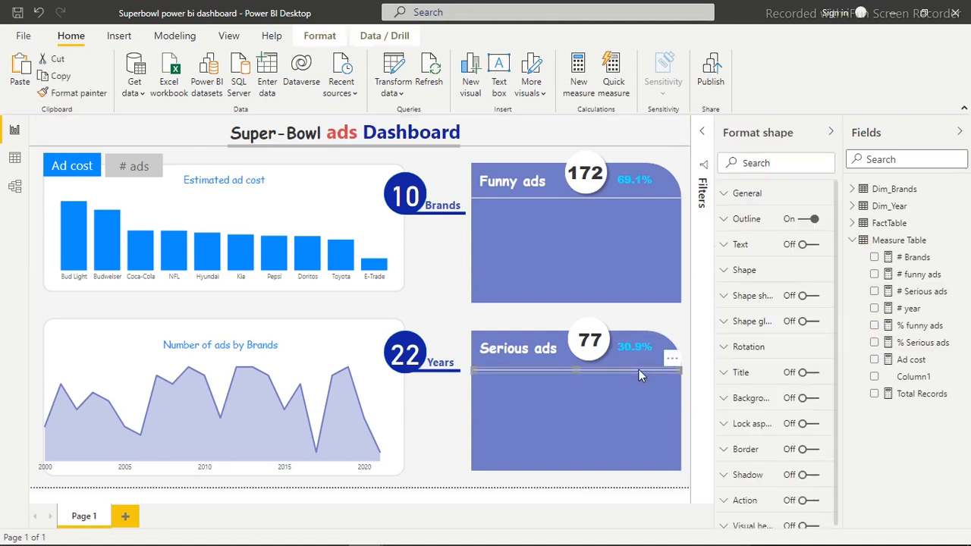
pyautogui.press('Up')
pyautogui.press('Up')
pyautogui.press('Up')
pyautogui.press('Up')
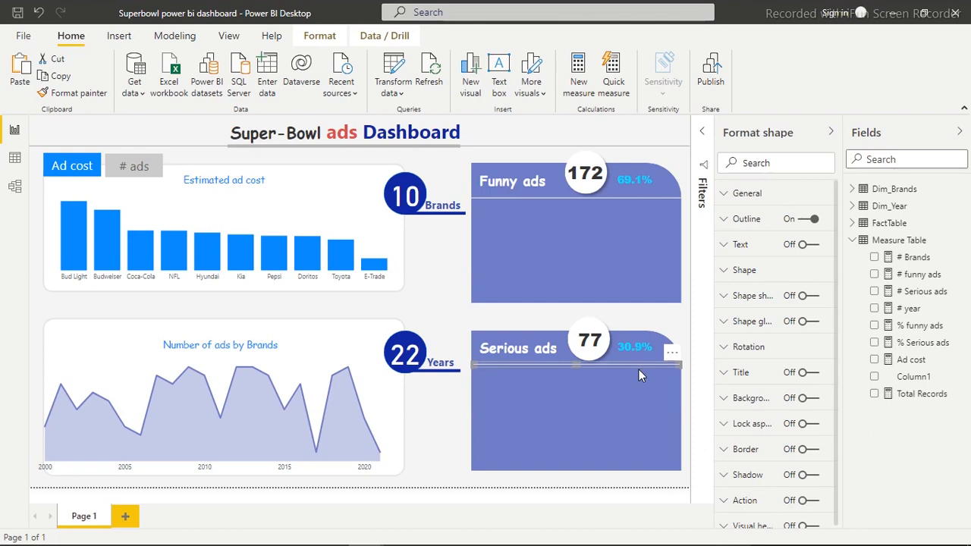
pyautogui.click(518, 326)
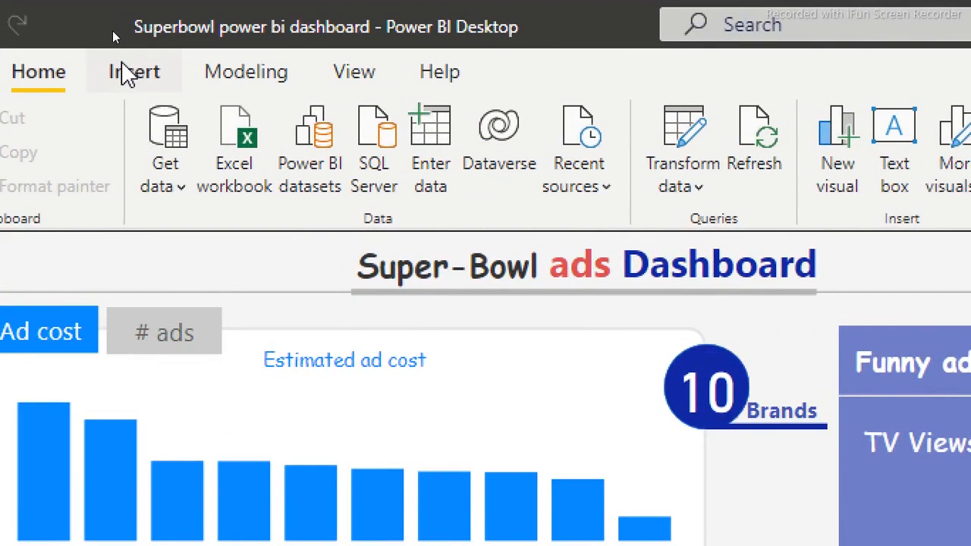
# - Insert a pill shape, shrink it to a small flat badge, and place it under YouTube Views in the Funny ads box
pyautogui.click(122, 67)
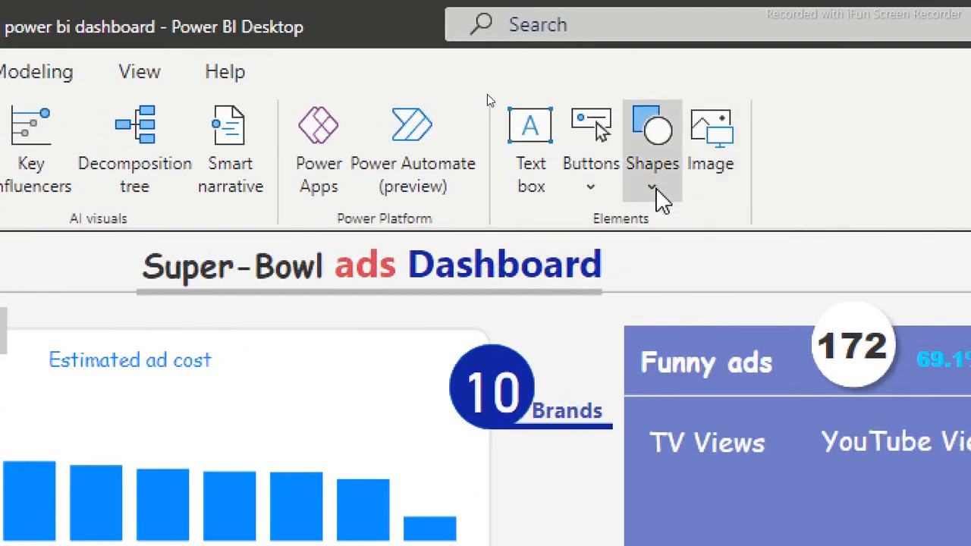
pyautogui.click(652, 187)
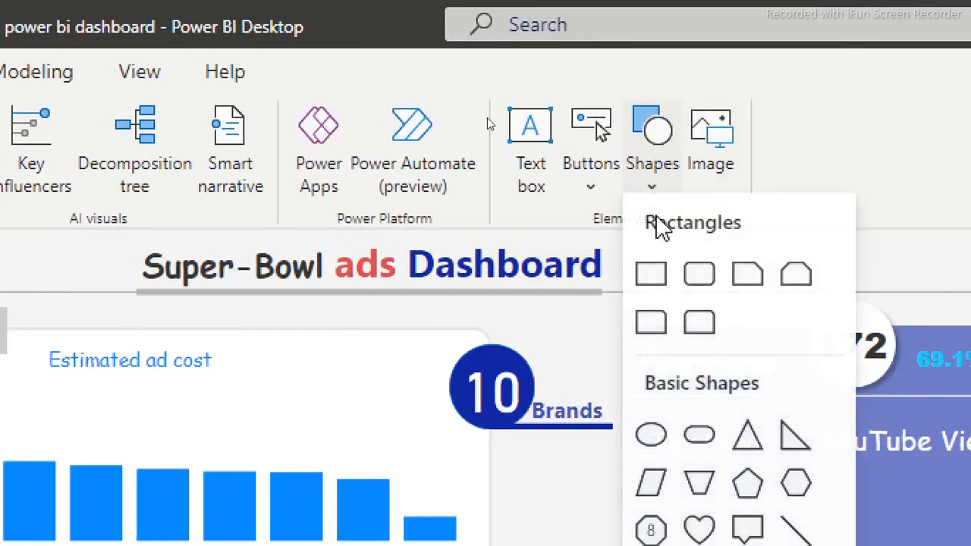
pyautogui.click(698, 446)
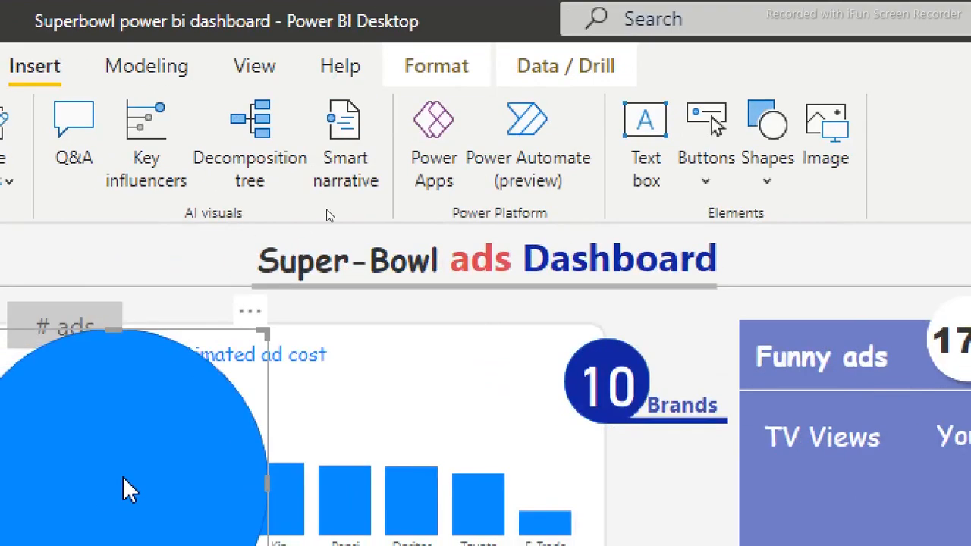
pyautogui.moveTo(0, 482); pyautogui.dragTo(609, 356)
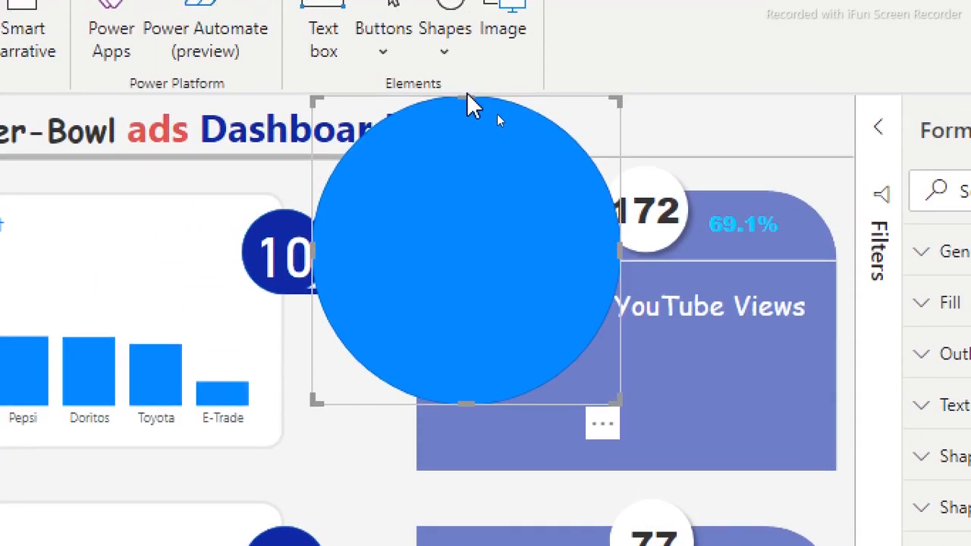
pyautogui.moveTo(467, 99); pyautogui.dragTo(489, 325)
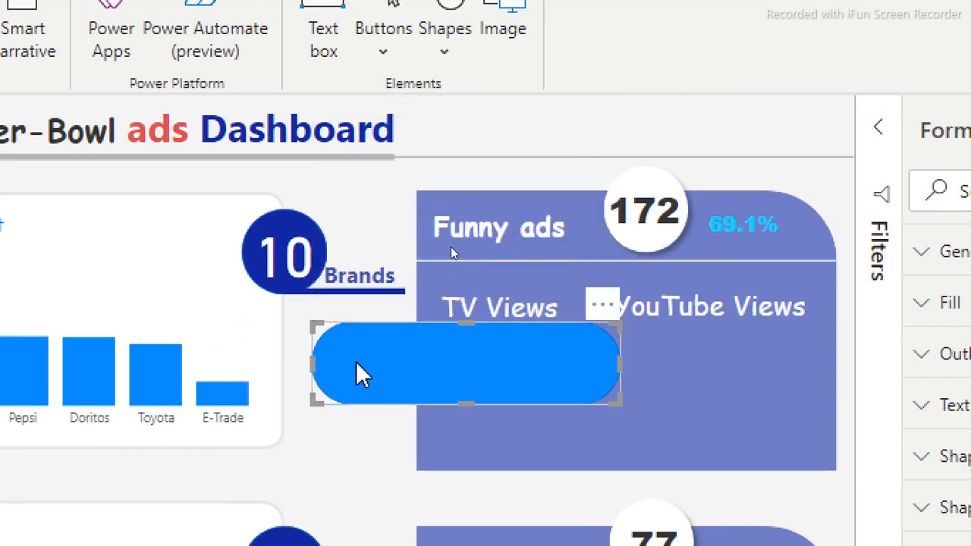
pyautogui.moveTo(313, 363); pyautogui.dragTo(438, 367)
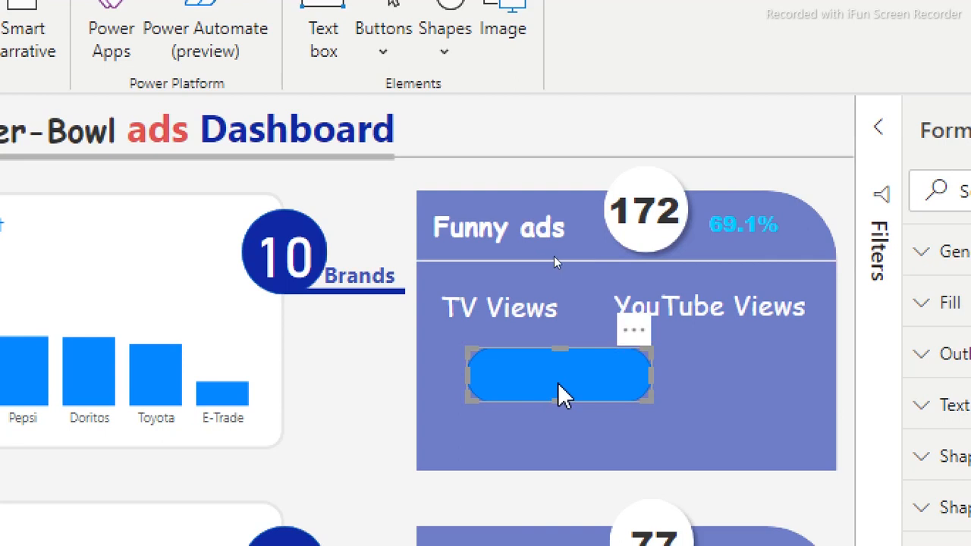
pyautogui.moveTo(559, 385); pyautogui.dragTo(698, 366)
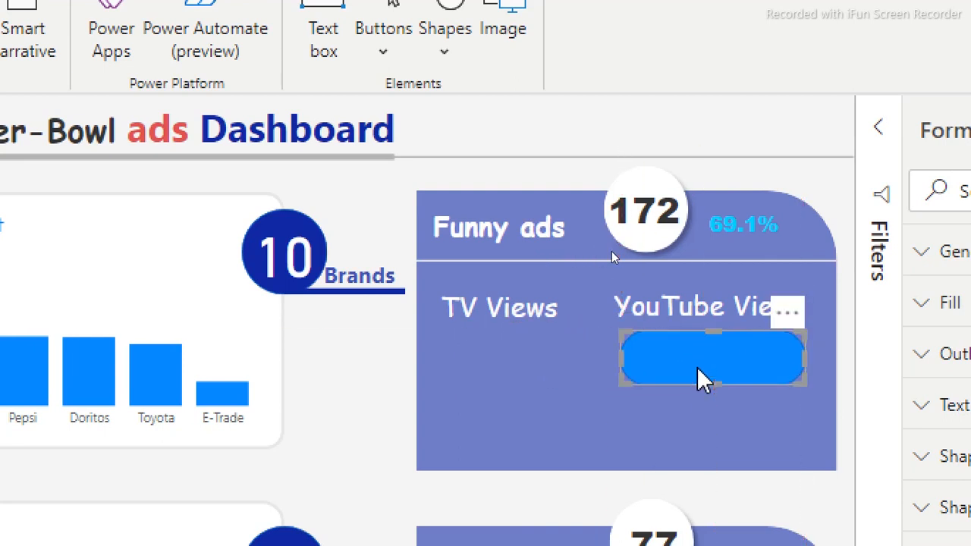
# - Duplicate the pill shape, place the copy under TV Views in the Funny ads box, and narrow it to fit that label
pyautogui.hotkey('ctrl', 'c')
pyautogui.hotkey('ctrl', 'v')
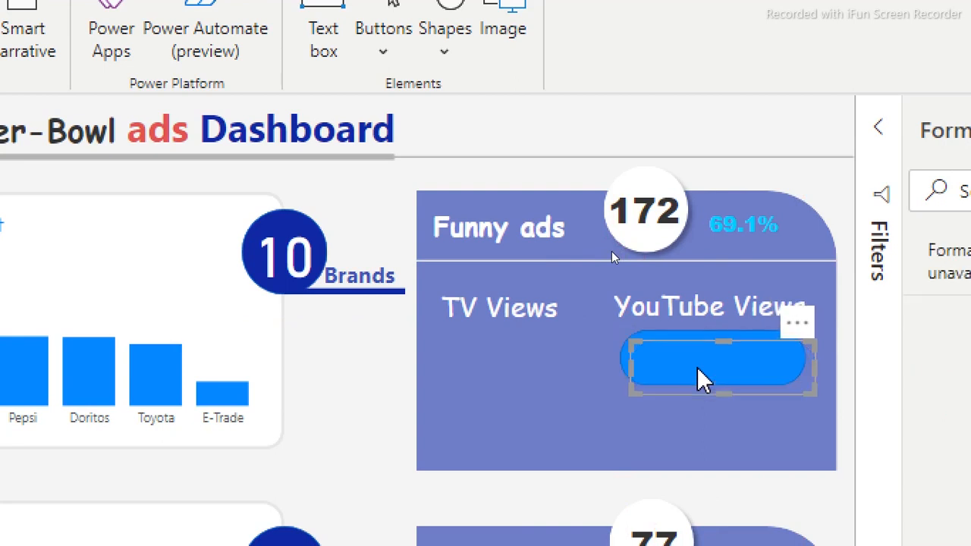
pyautogui.moveTo(697, 379); pyautogui.dragTo(488, 368)
pyautogui.moveTo(419, 358); pyautogui.dragTo(447, 364)
pyautogui.moveTo(602, 356); pyautogui.dragTo(548, 371)
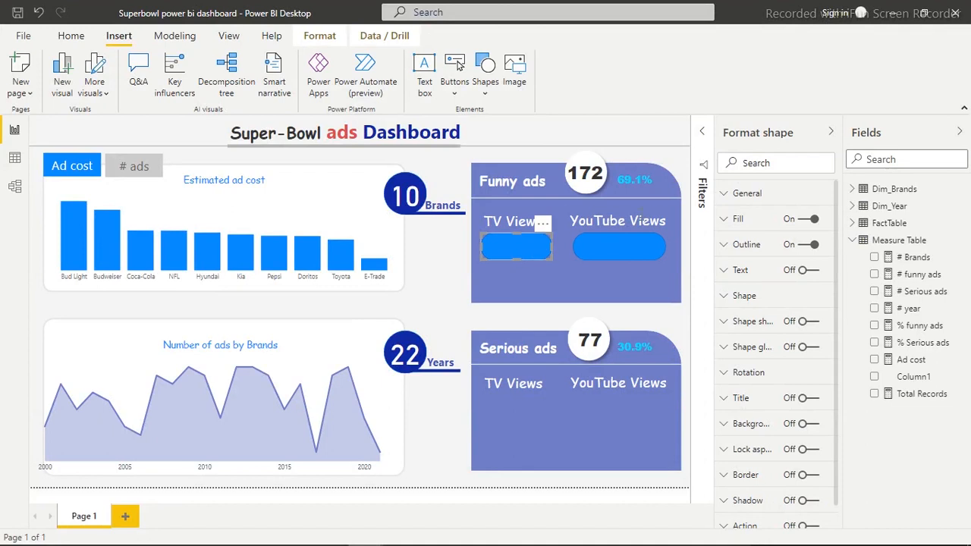
# - Set the fill of the pill under TV Views to light grey
pyautogui.click(736, 220)
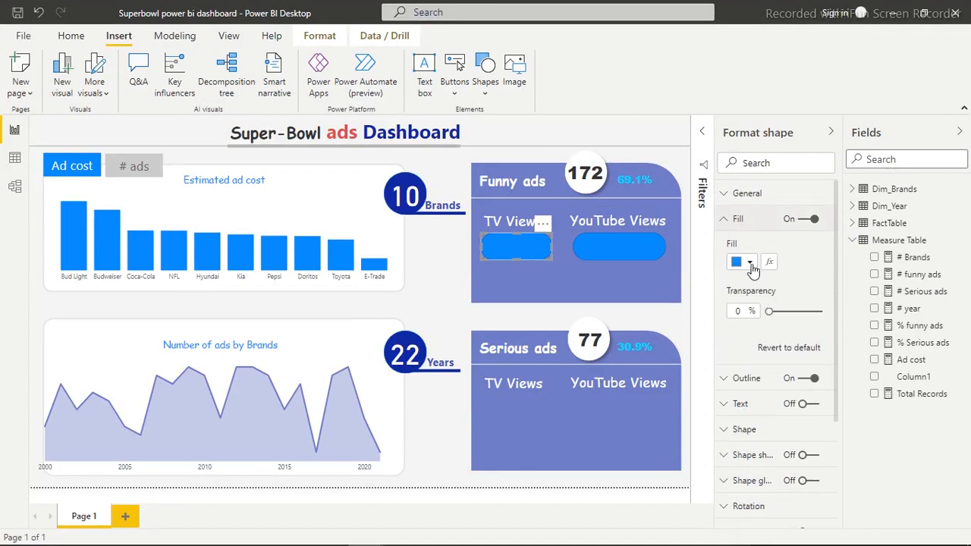
pyautogui.click(750, 264)
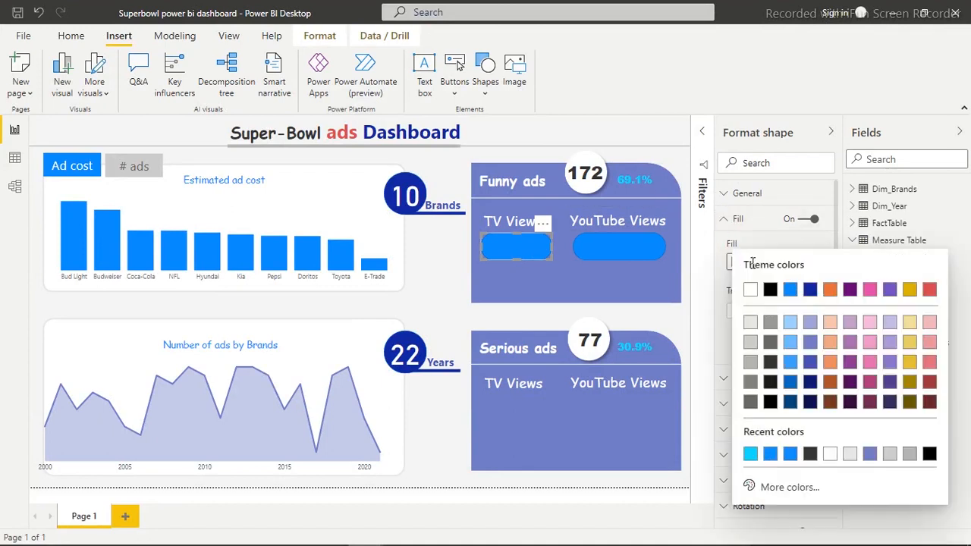
pyautogui.click(753, 341)
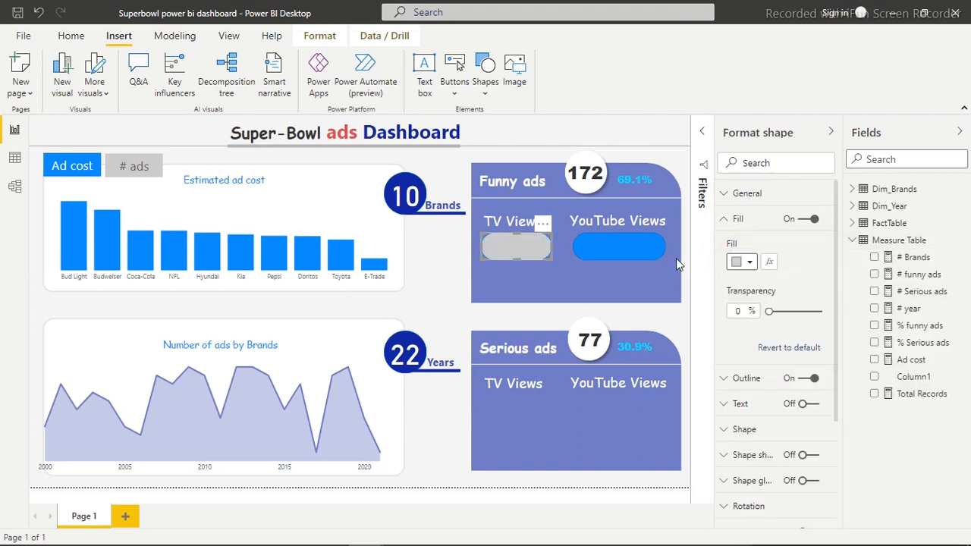
# - Try a white fill on the pill under YouTube Views in the Funny ads box
pyautogui.click(619, 251)
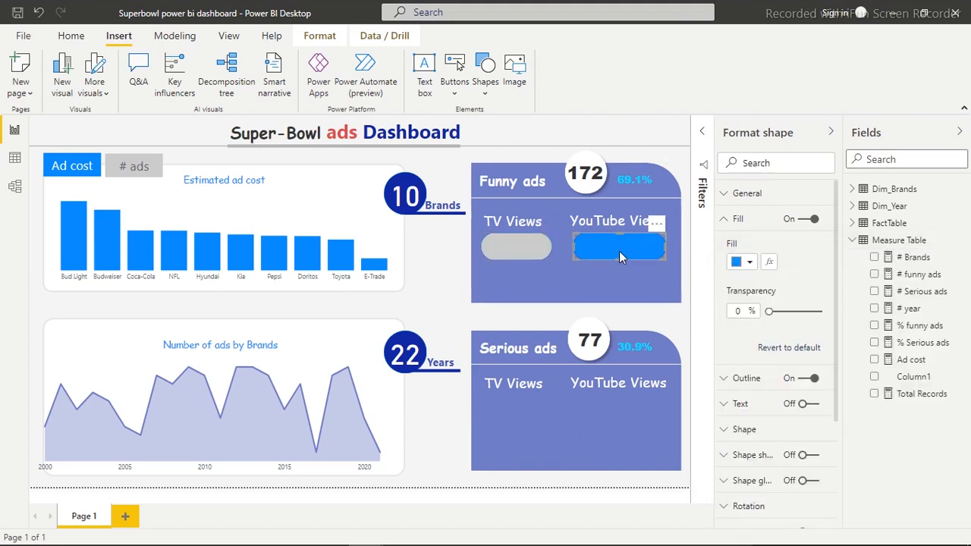
pyautogui.click(750, 262)
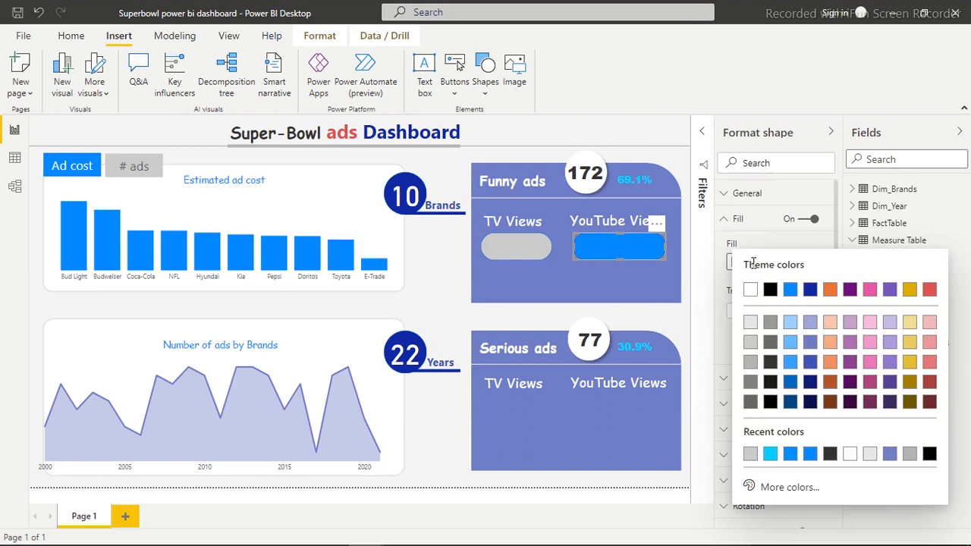
pyautogui.click(751, 292)
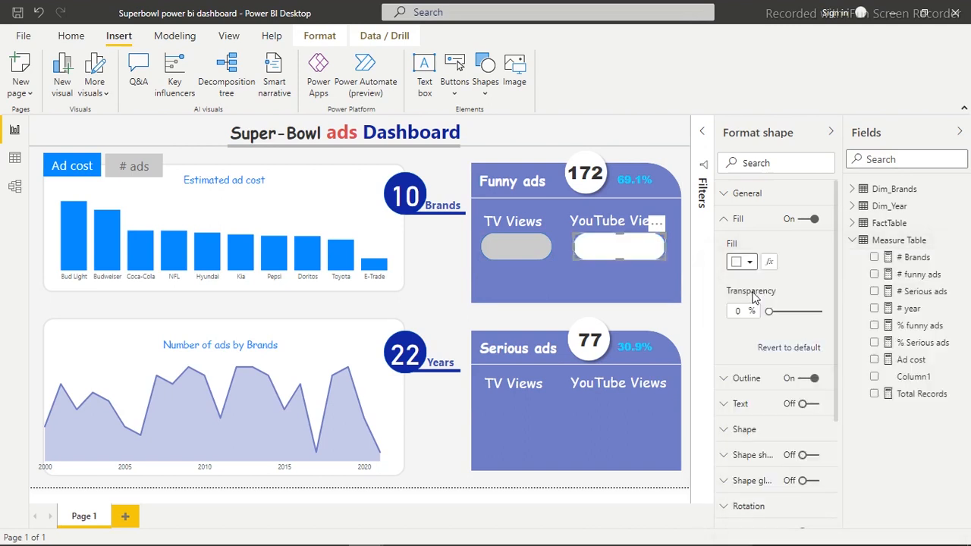
pyautogui.click(677, 328)
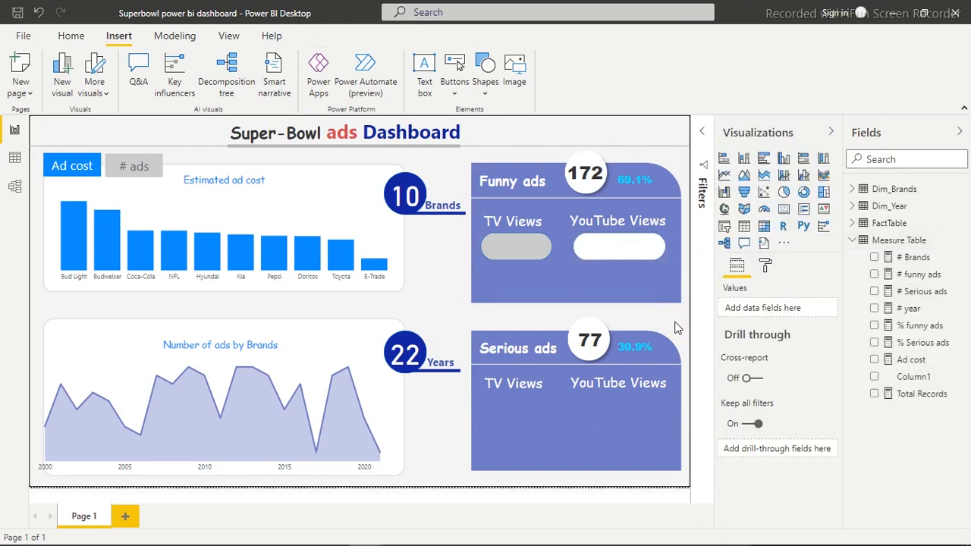
# - Set the fill of the pill under YouTube Views to the recently used bright blue
pyautogui.click(632, 244)
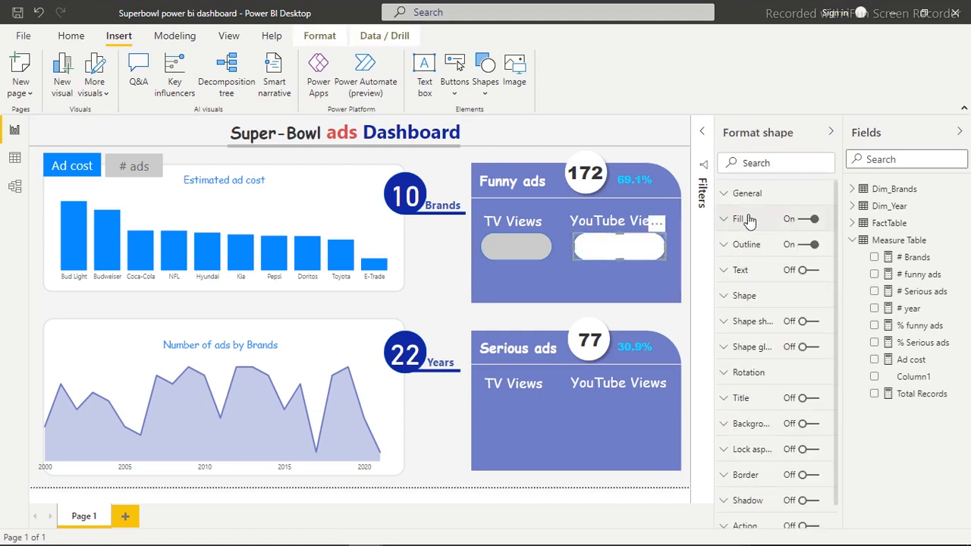
pyautogui.click(744, 218)
pyautogui.click(750, 265)
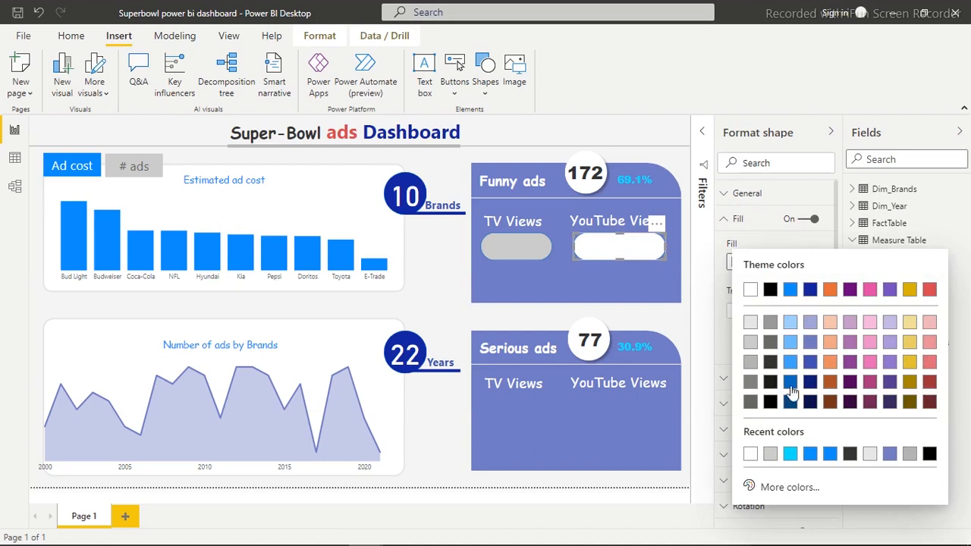
pyautogui.click(809, 453)
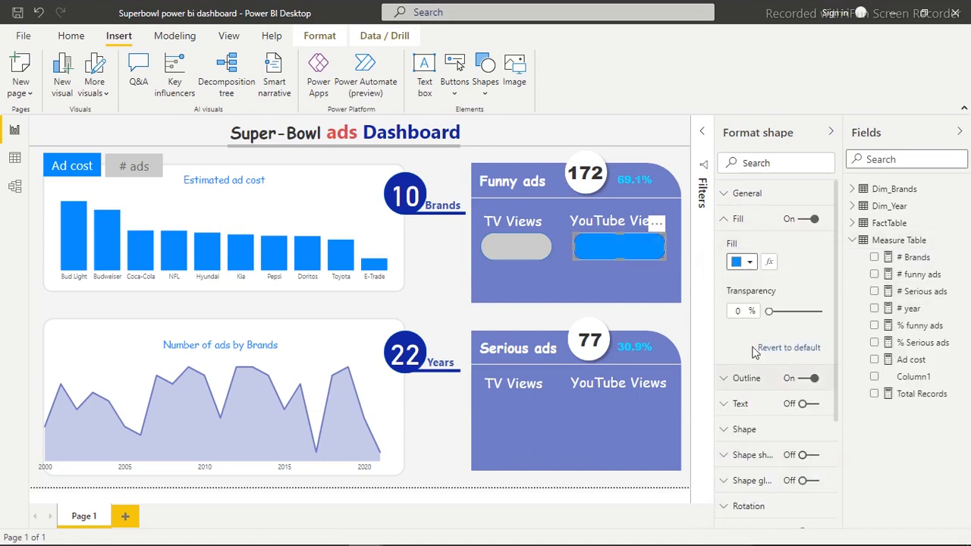
# - Copy the grey and blue pills together and place the copies under TV Views and YouTube Views in the Serious ads box
pyautogui.click(525, 249)
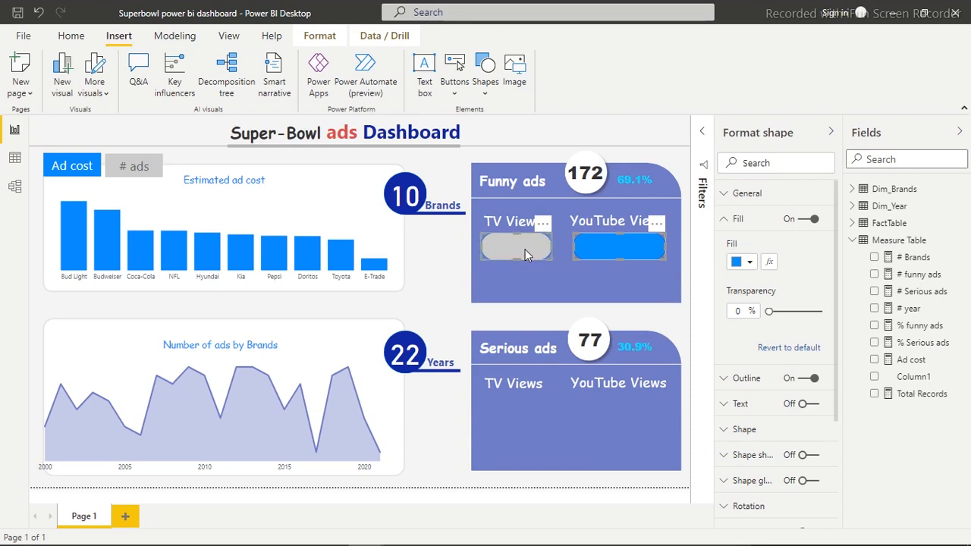
pyautogui.hotkey('ctrl', 'v')
pyautogui.moveTo(605, 251); pyautogui.dragTo(599, 409)
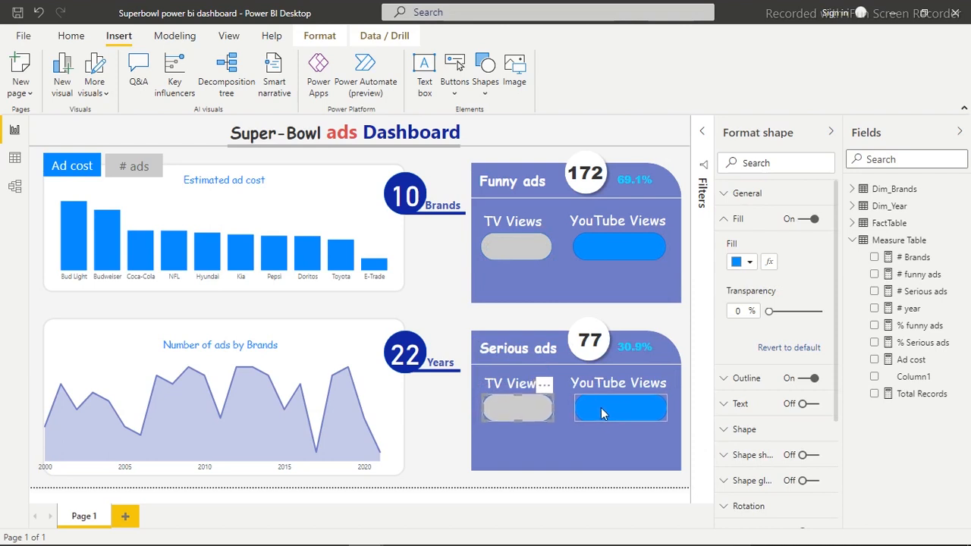
pyautogui.click(599, 407)
pyautogui.click(663, 322)
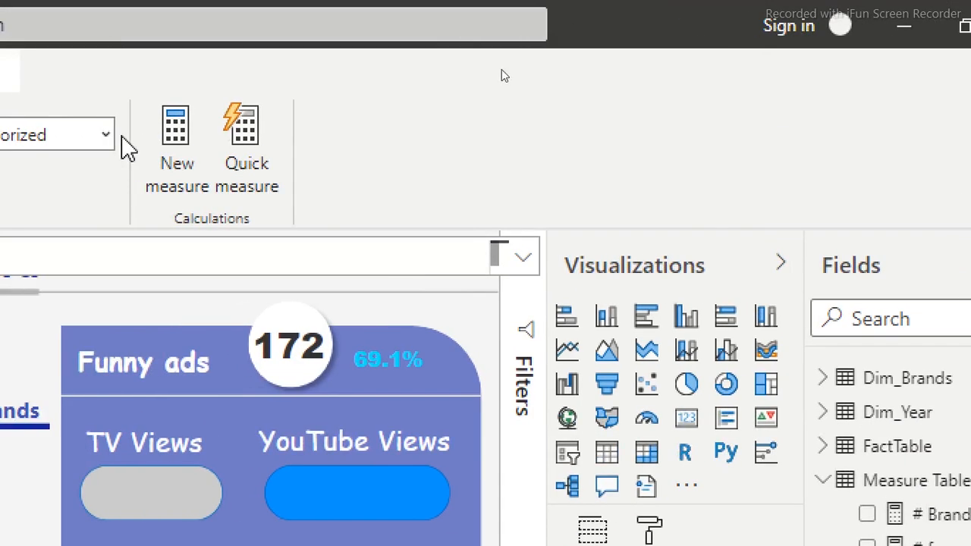
# - Create the measure # Youtube view as SUM(FactTable[Youtube Views])
pyautogui.click(179, 157)
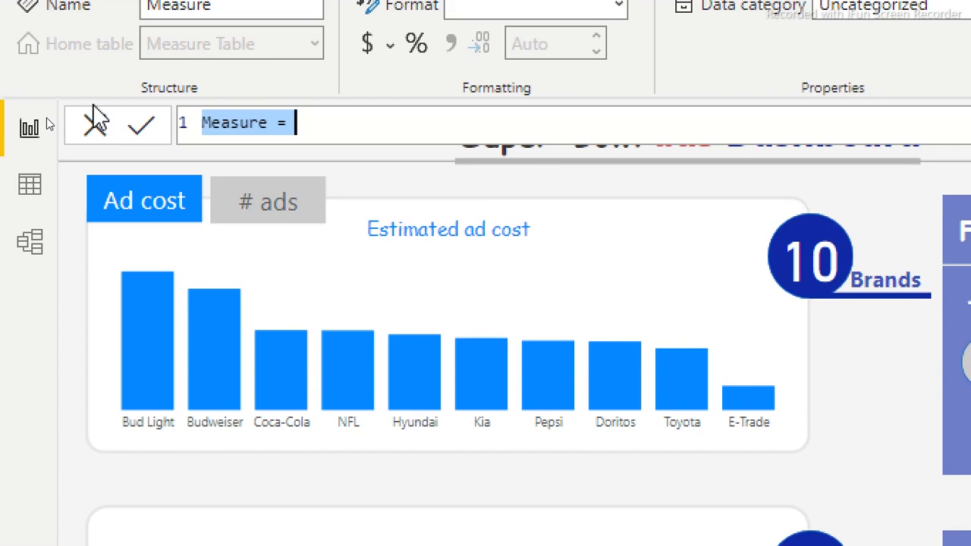
pyautogui.write('# you')
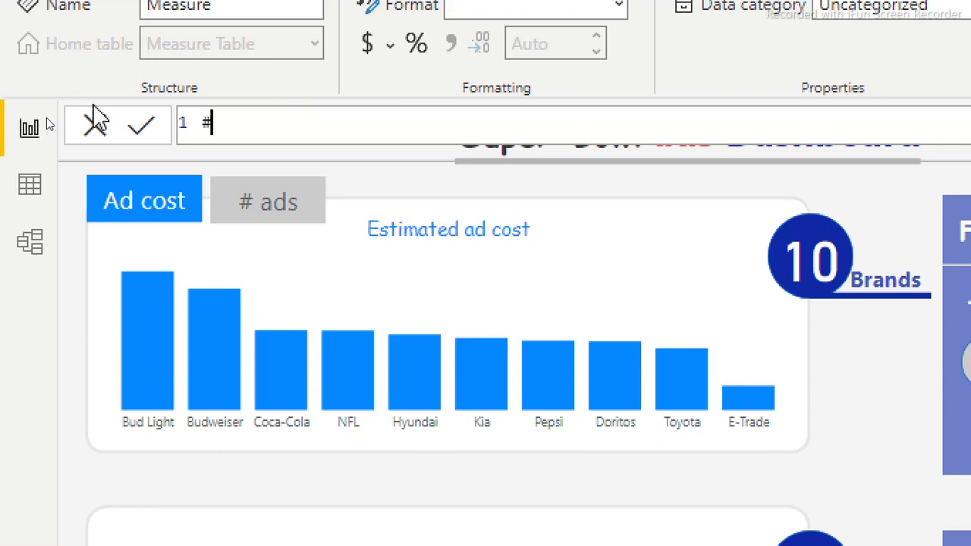
pyautogui.press('BackSpace')
pyautogui.press('BackSpace')
pyautogui.press('BackSpace')
pyautogui.write('You')
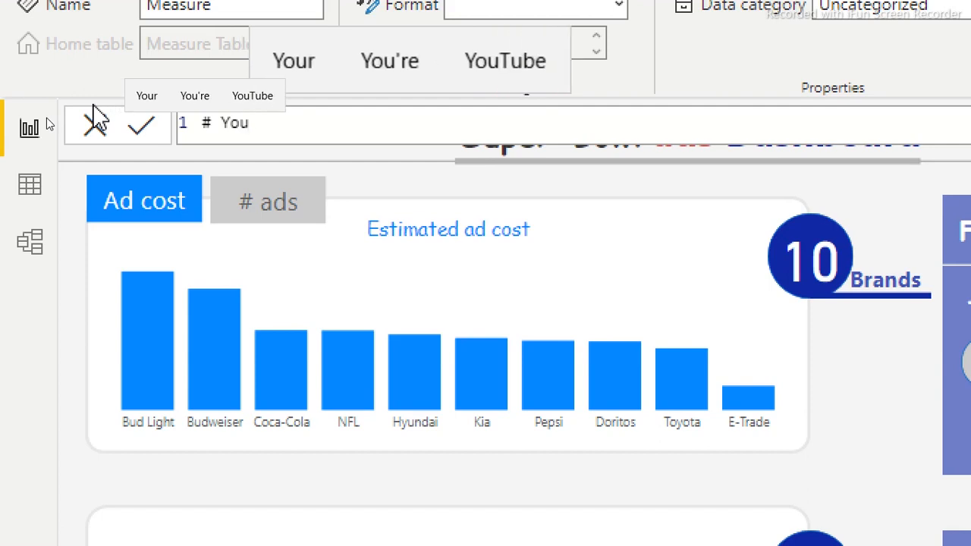
pyautogui.write('tube view')
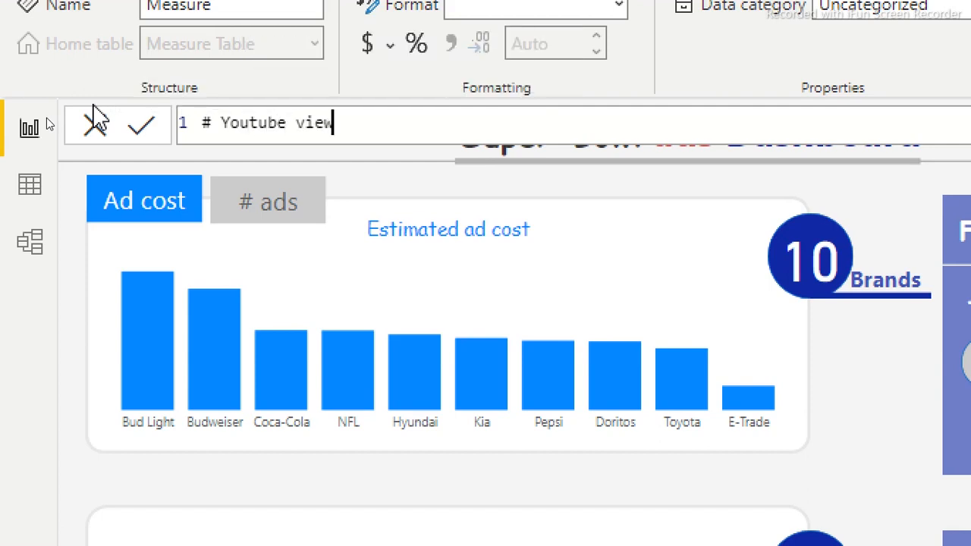
pyautogui.write('=sum(')
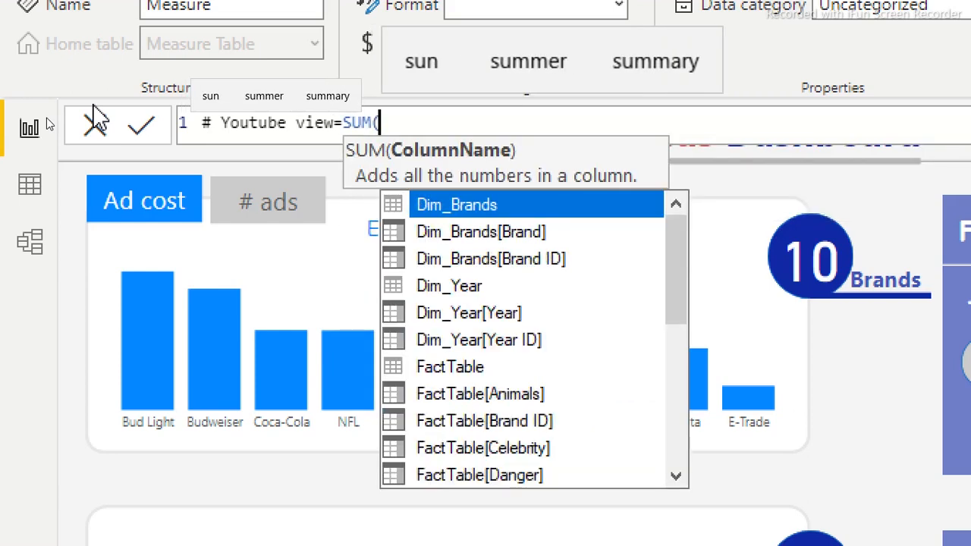
pyautogui.write('you')
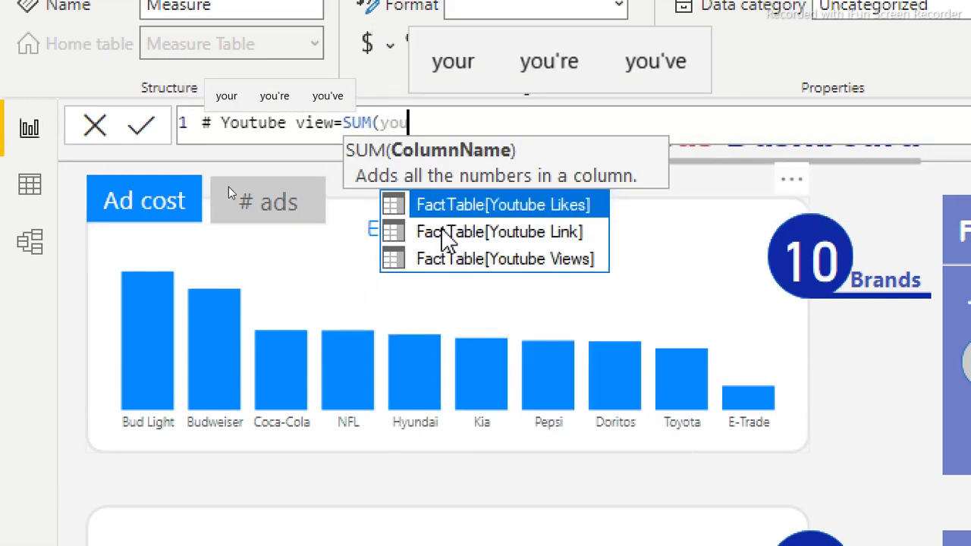
pyautogui.click(504, 261)
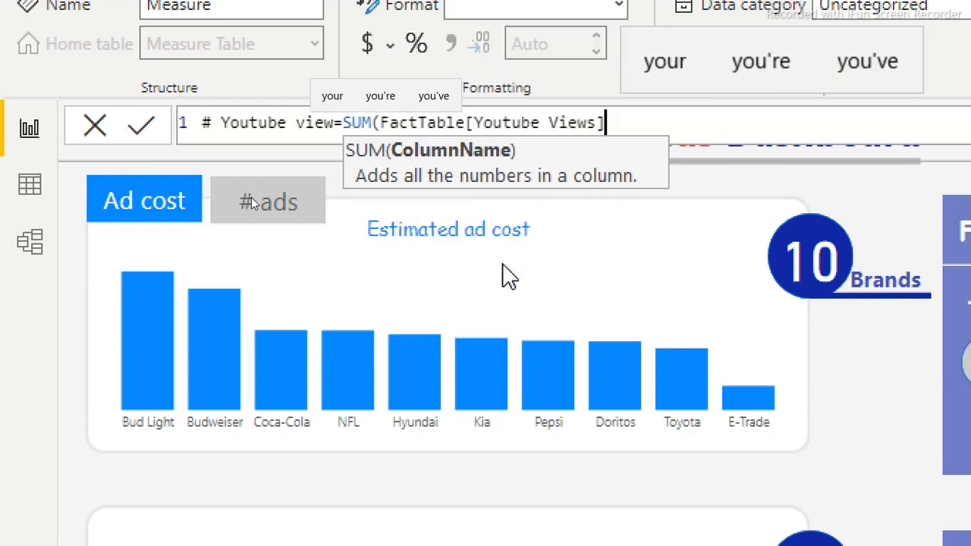
pyautogui.write(')')
pyautogui.click(626, 161)
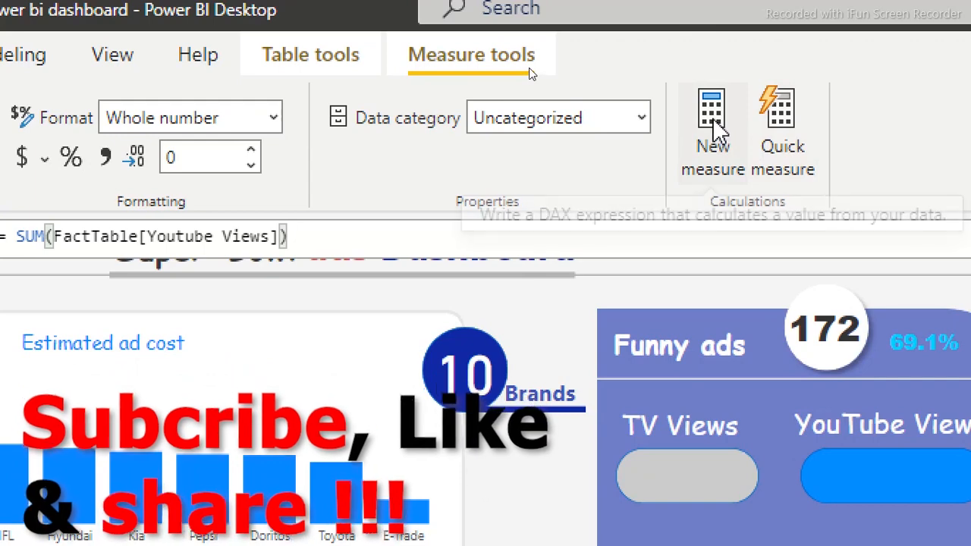
# - Create the measure # YouTube Likes as SUM(FactTable[Youtube Likes])
pyautogui.click(714, 125)
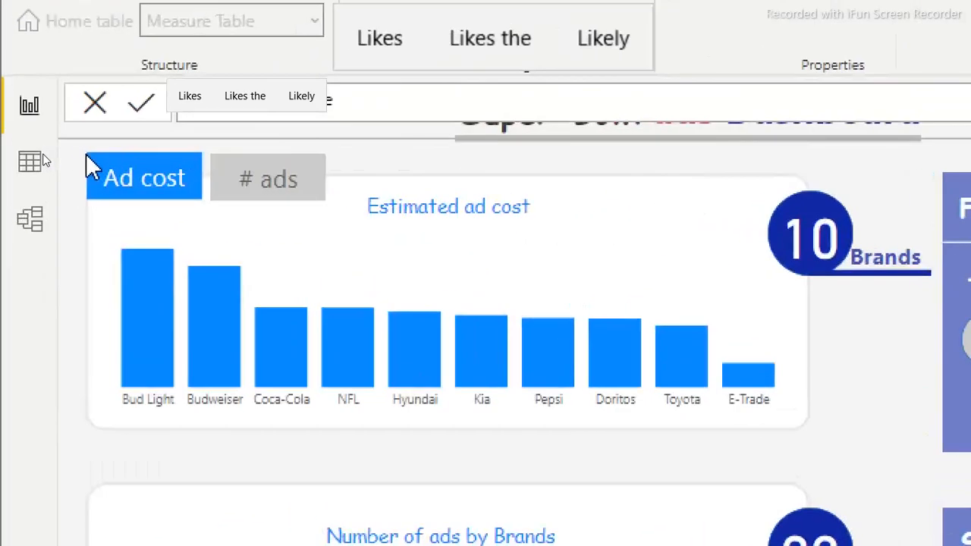
pyautogui.write('s')
pyautogui.write('=sum')
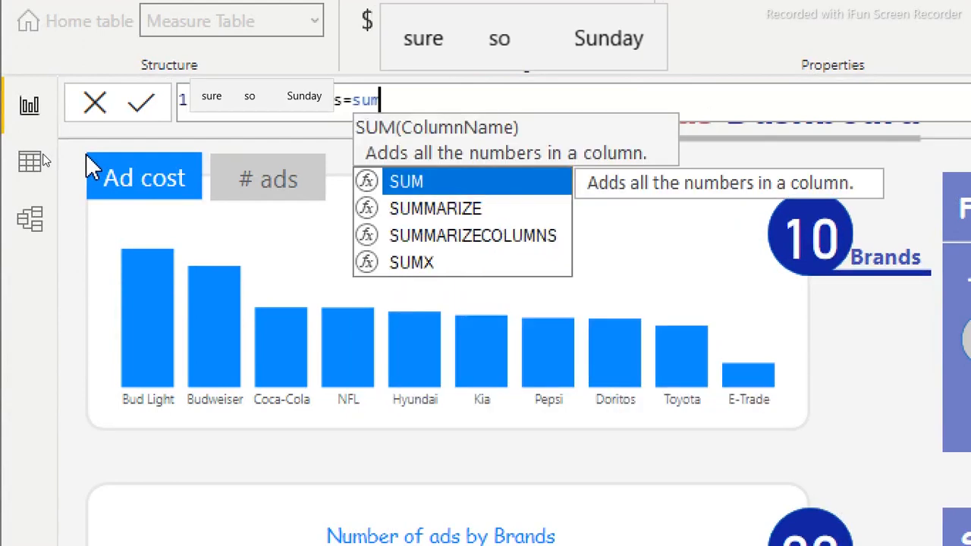
pyautogui.press('Tab')
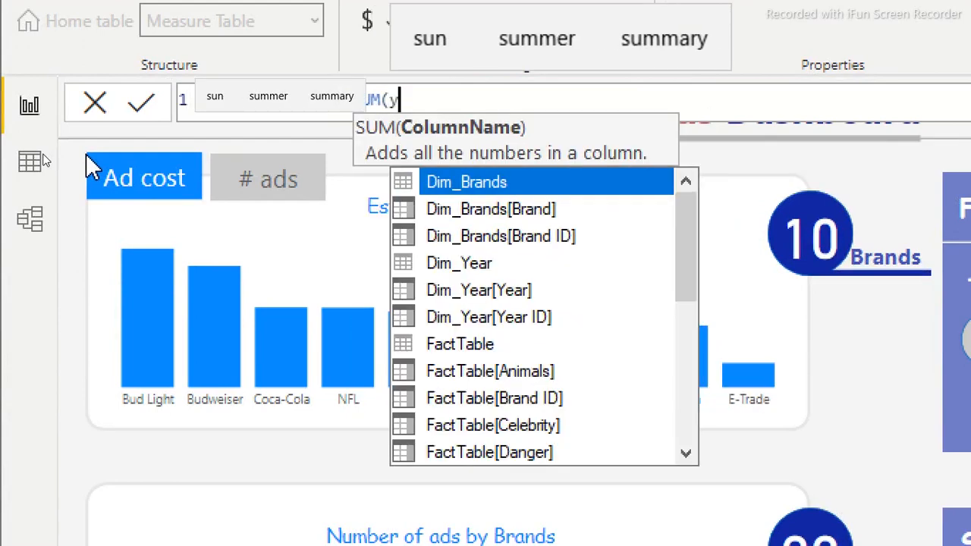
pyautogui.write('you')
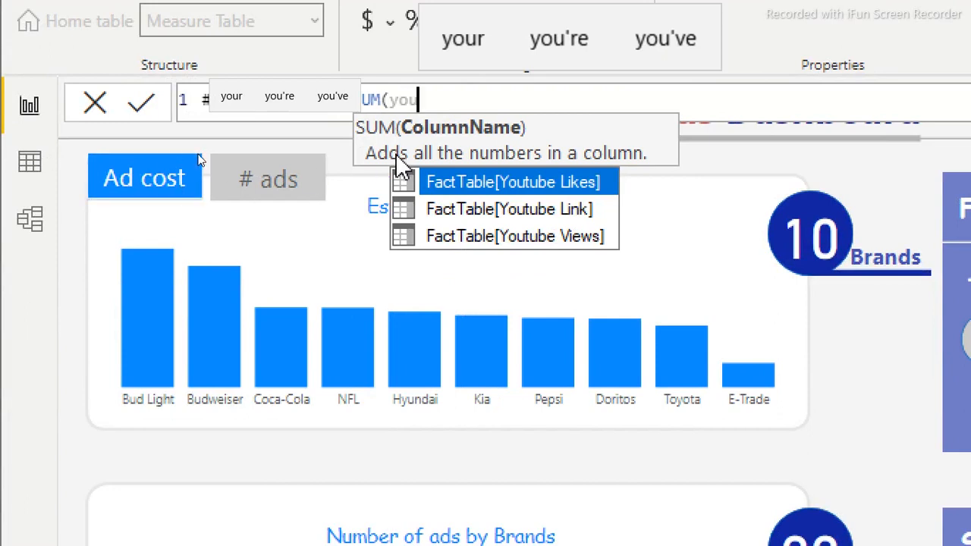
pyautogui.click(472, 182)
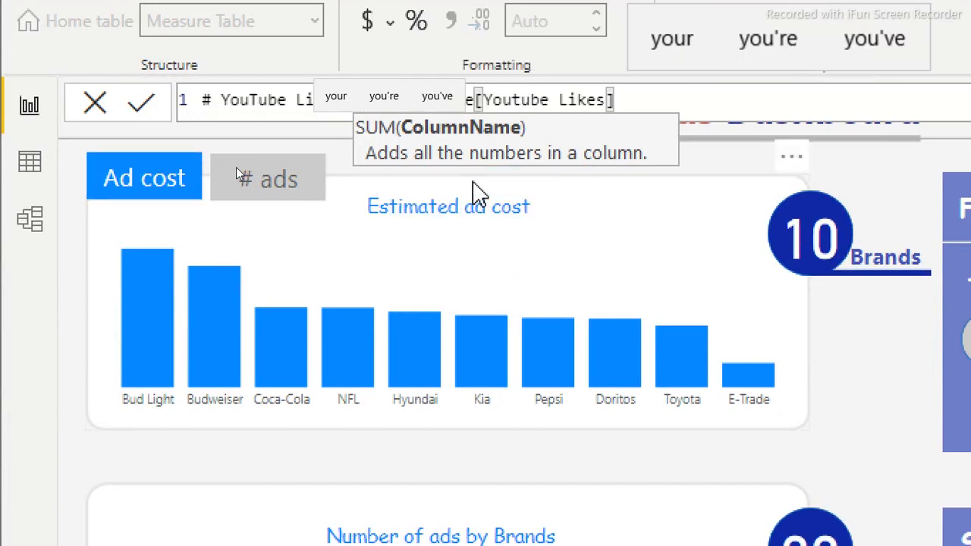
pyautogui.write(')')
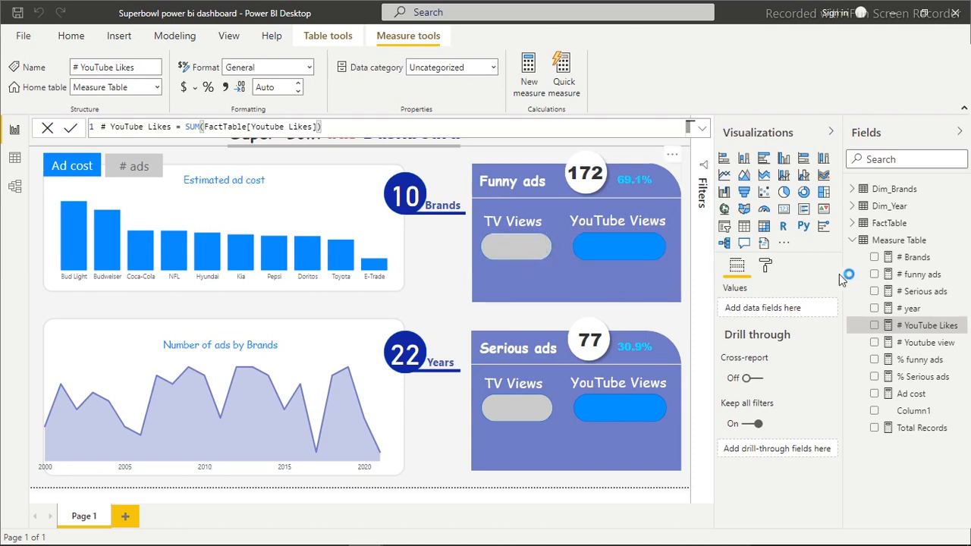
# - Start a new measure named # YouTube Funny ads with CALCULATE on the [# Youtube view] measure
pyautogui.click(535, 76)
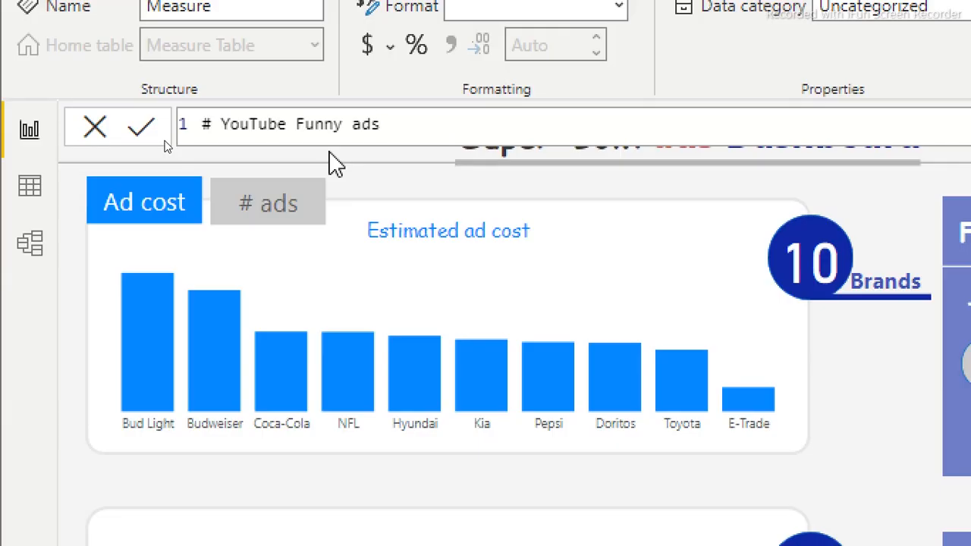
pyautogui.write('=cal')
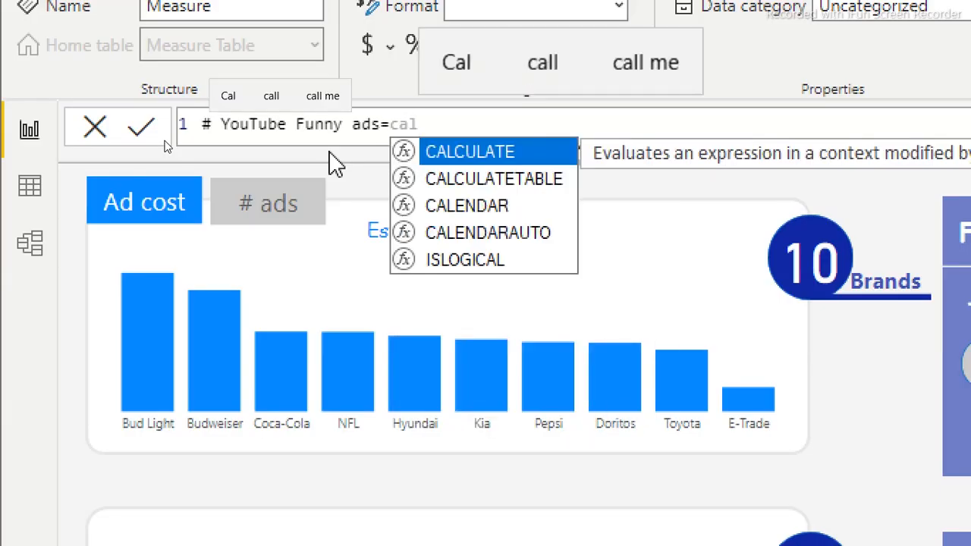
pyautogui.press('Tab')
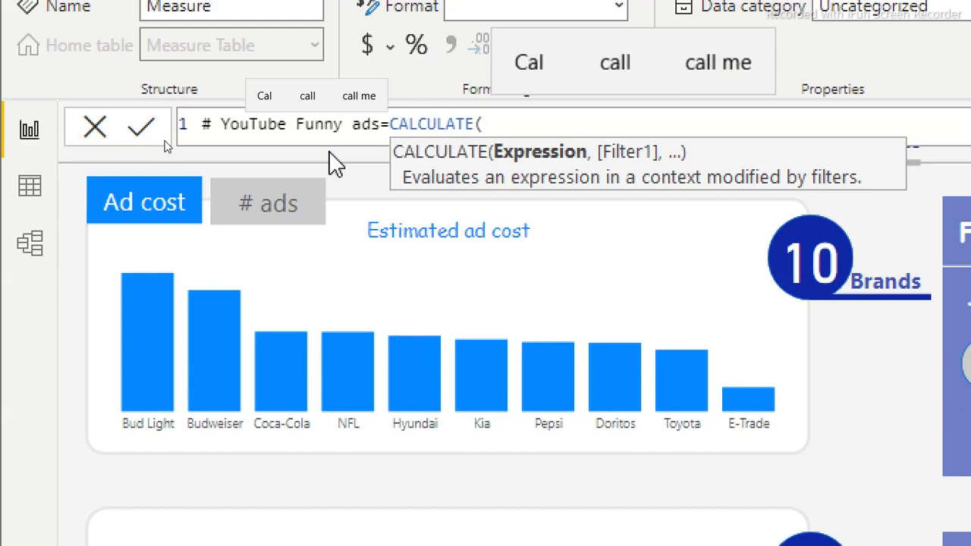
pyautogui.write('you')
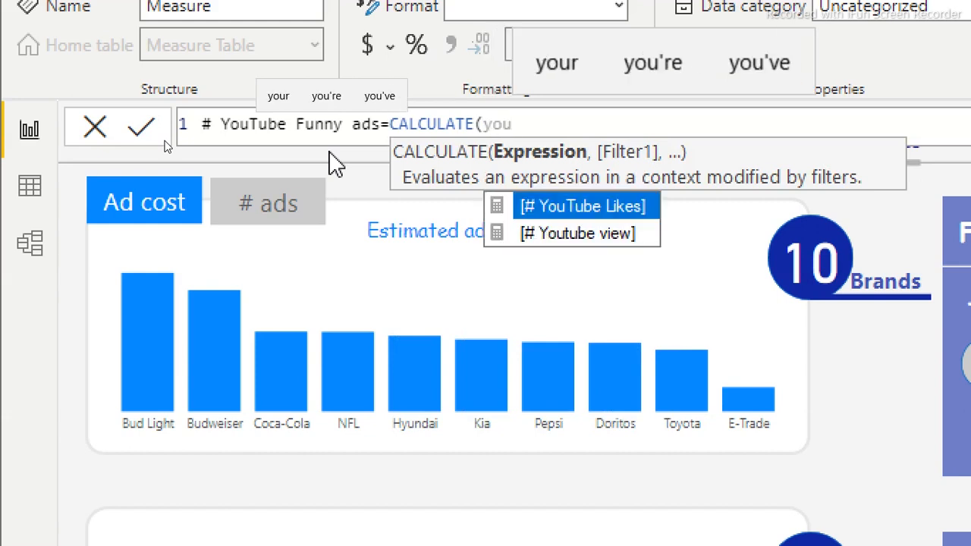
pyautogui.press('Down')
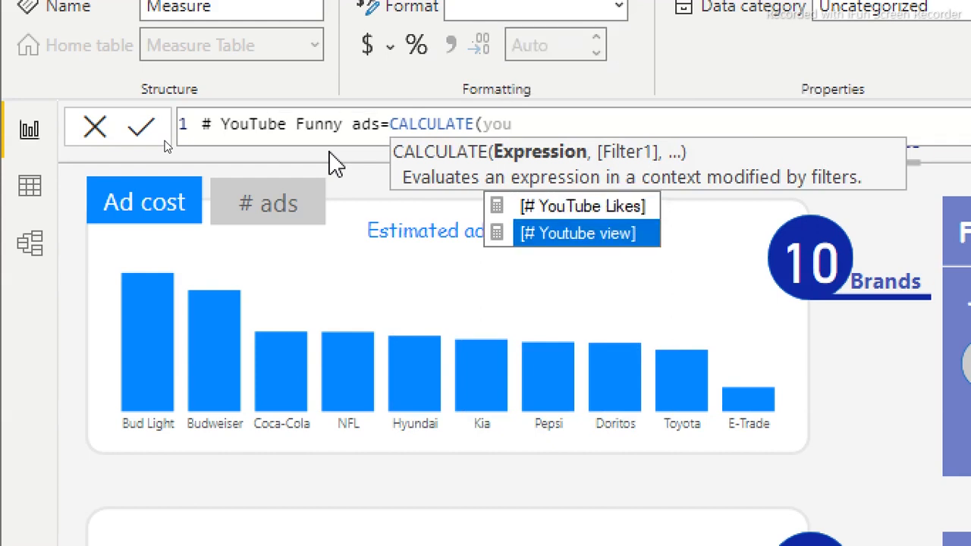
pyautogui.press('Tab')
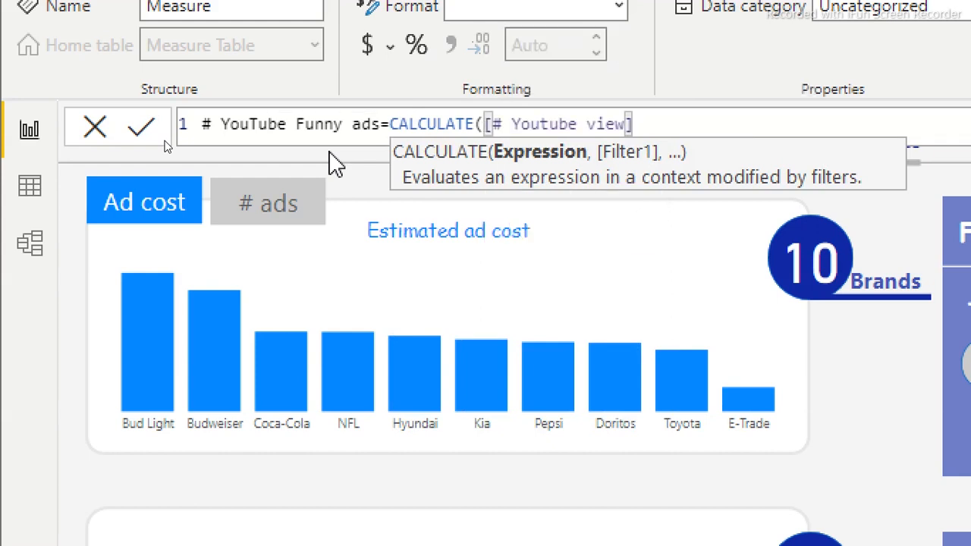
# - Complete the # YouTube Funny ads formula with the filter FactTable[Funny]=TRUE() and turn on the thousands separator for the measure
pyautogui.write(',')
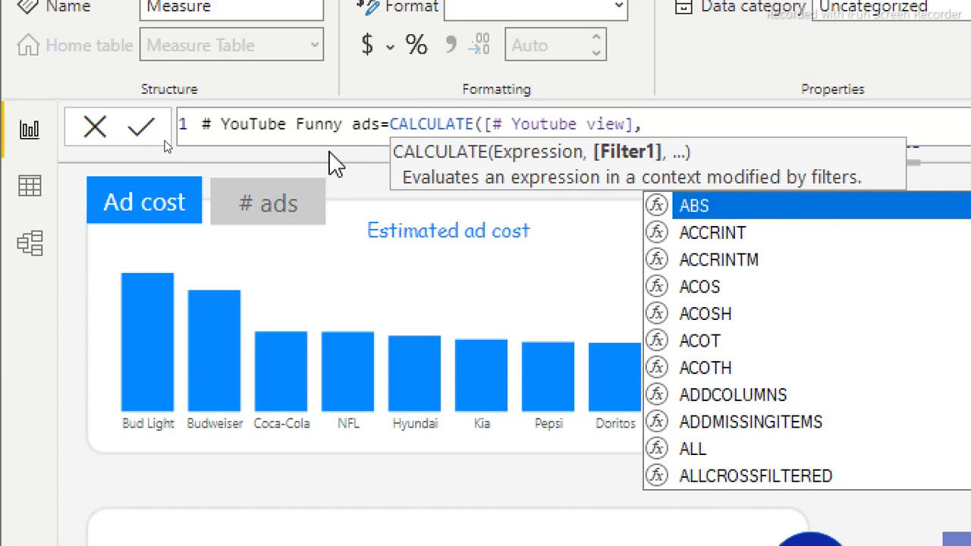
pyautogui.write('fu')
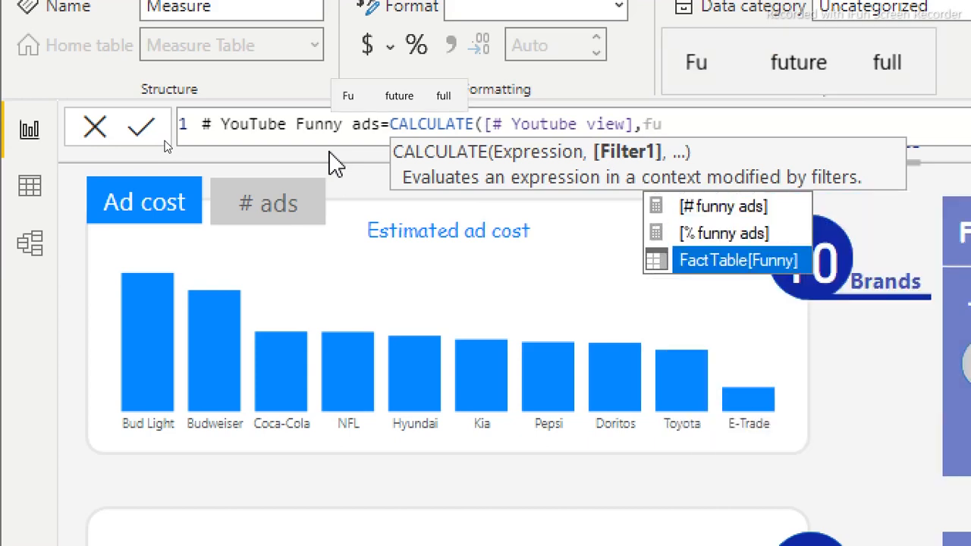
pyautogui.press('Tab')
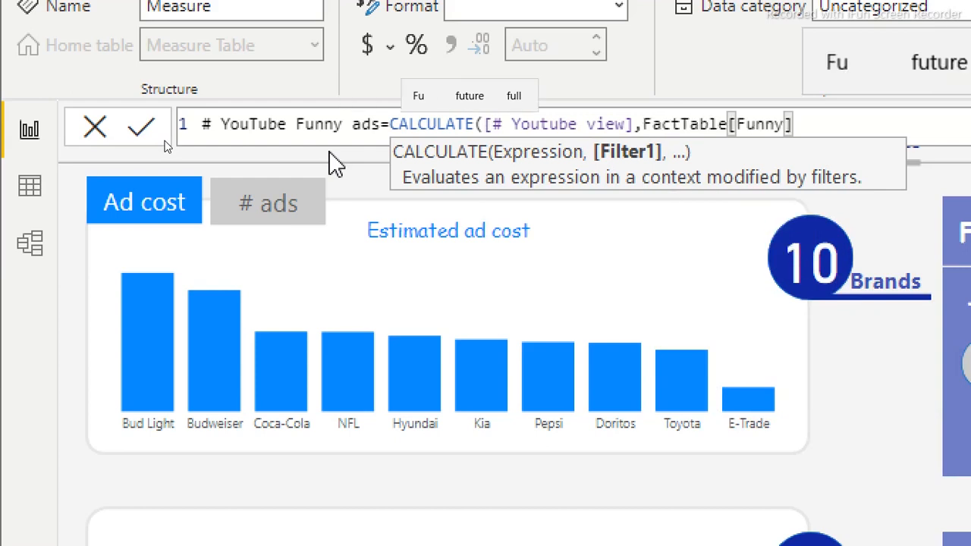
pyautogui.write('=')
pyautogui.write('tru')
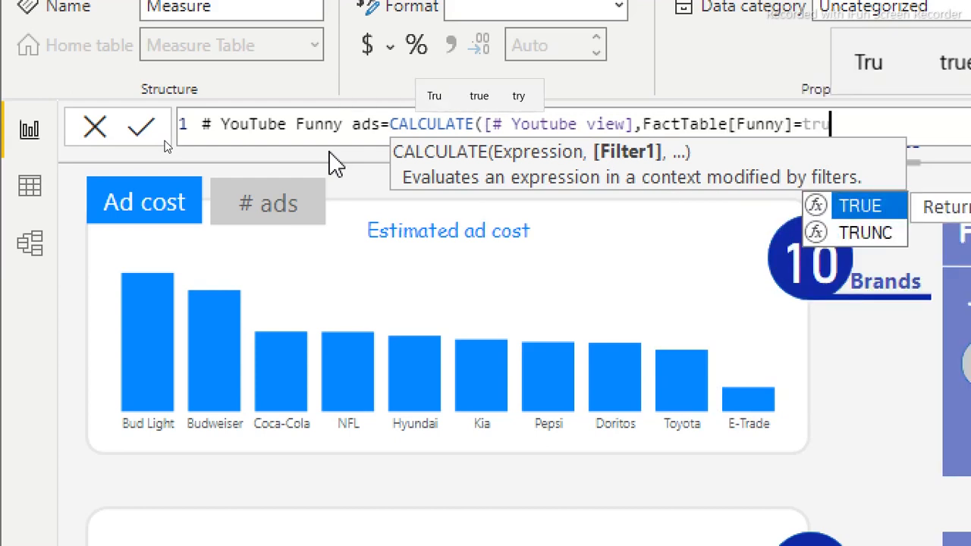
pyautogui.press('Tab')
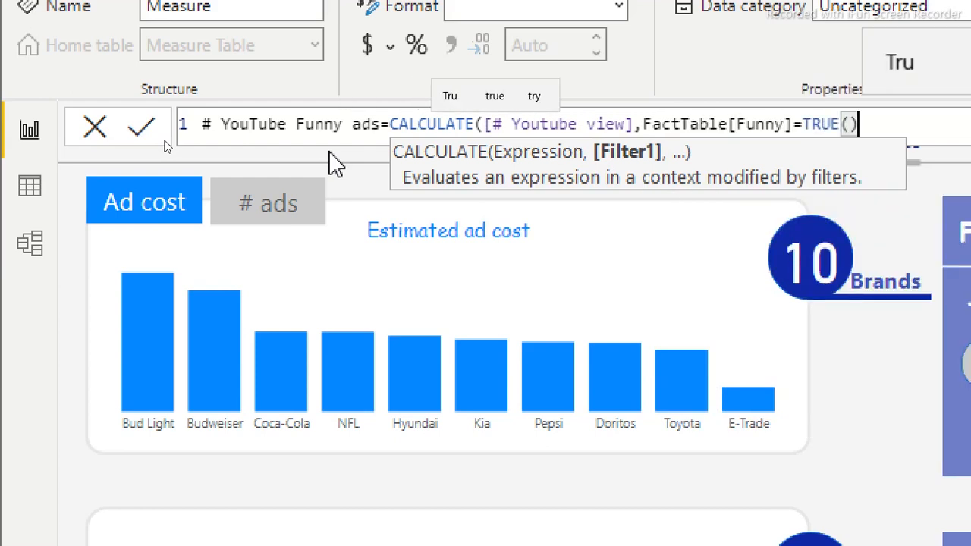
pyautogui.write(')')
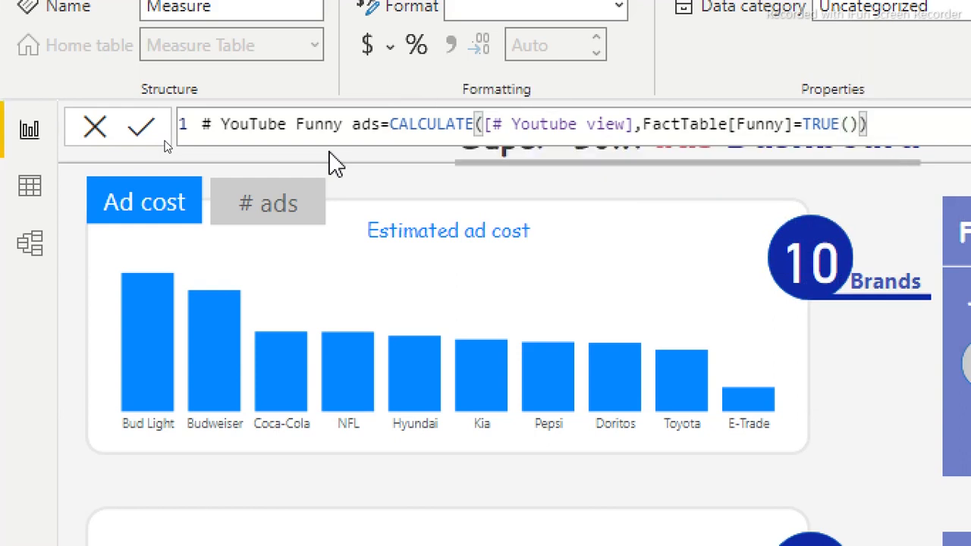
pyautogui.press('Return')
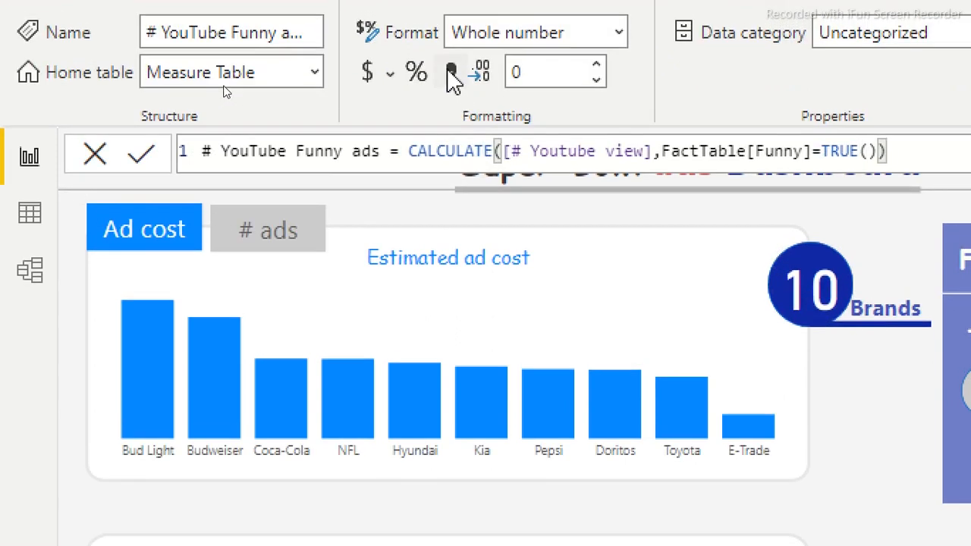
pyautogui.click(450, 72)
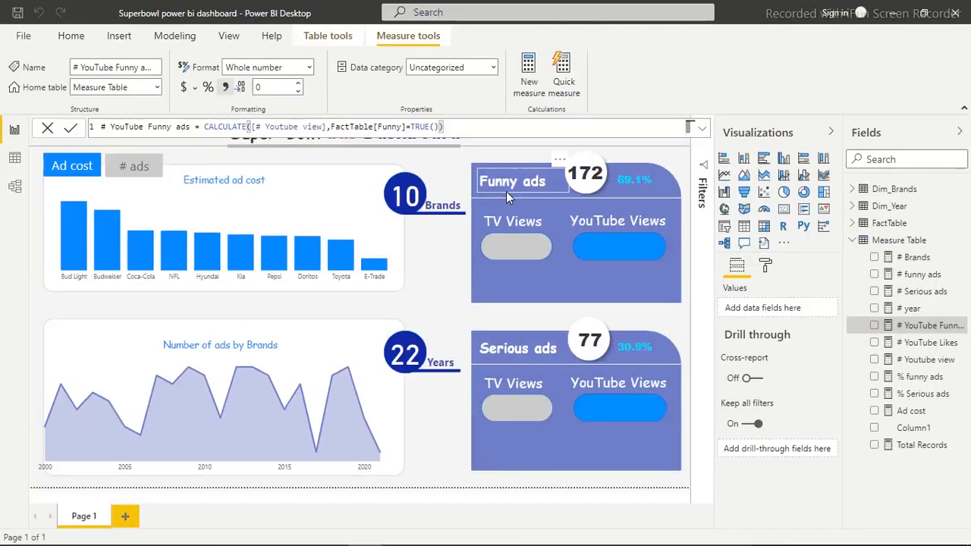
# - Add a card showing the # YouTube Funny ads measure and move it over the right end of the Estimated ad cost chart
pyautogui.click(874, 325)
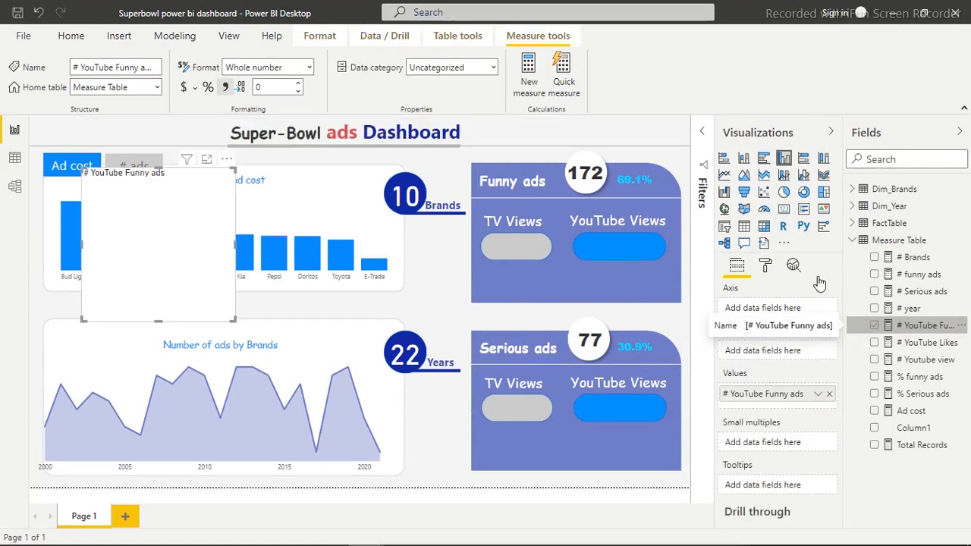
pyautogui.click(784, 211)
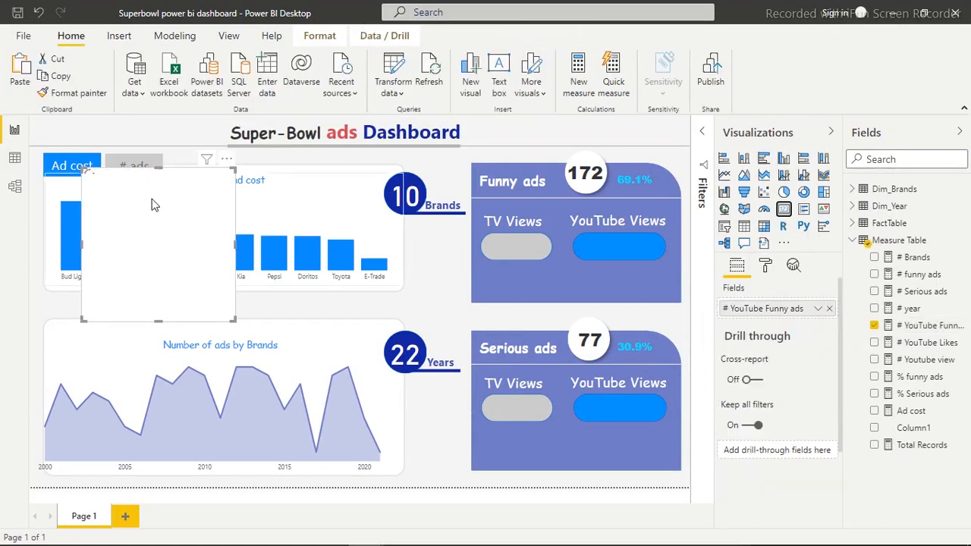
pyautogui.moveTo(157, 211); pyautogui.dragTo(317, 240)
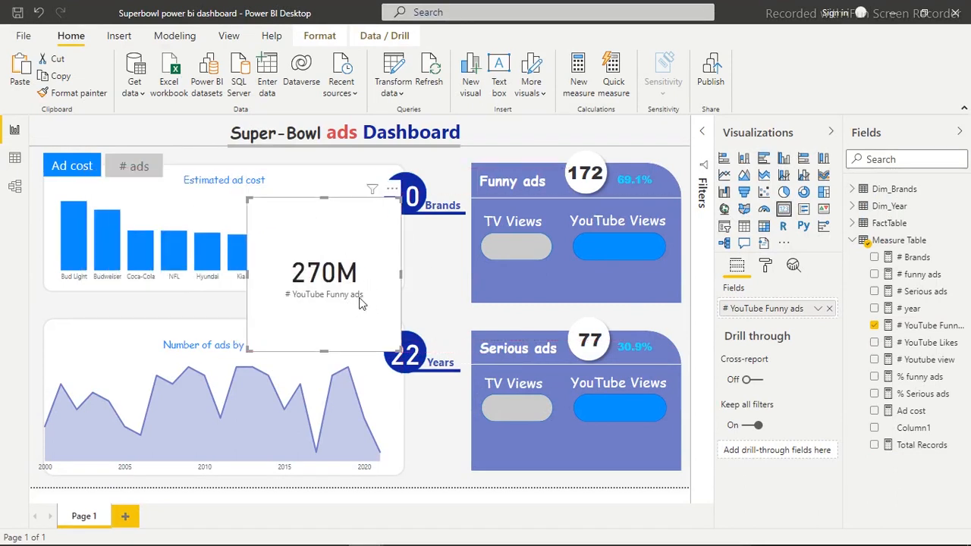
# - Copy the whole # YouTube Funny ads formula into a new measure
pyautogui.click(906, 332)
pyautogui.click(454, 126)
pyautogui.keyDown('shift'); pyautogui.click(97, 129); pyautogui.keyUp('shift')
pyautogui.hotkey('ctrl', 'c')
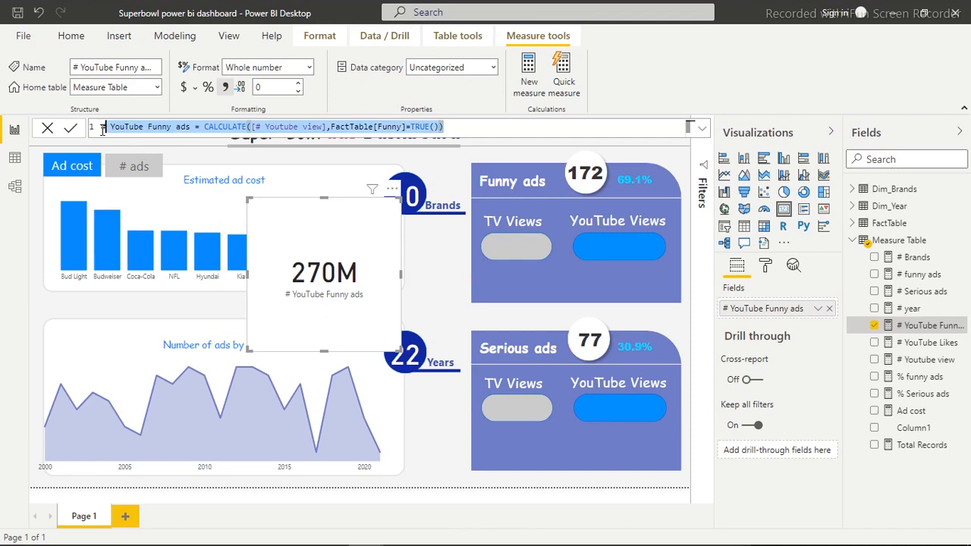
pyautogui.click(528, 79)
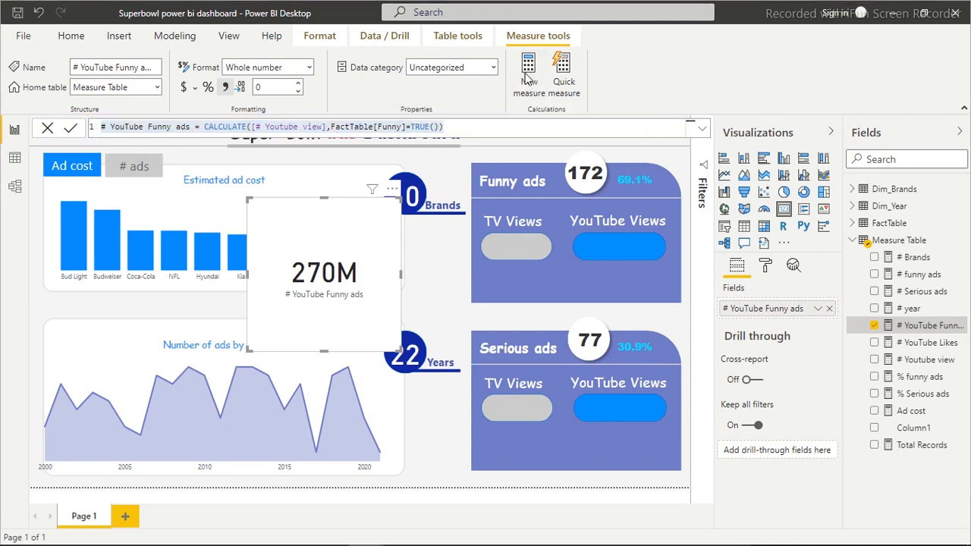
pyautogui.hotkey('ctrl', 'v')
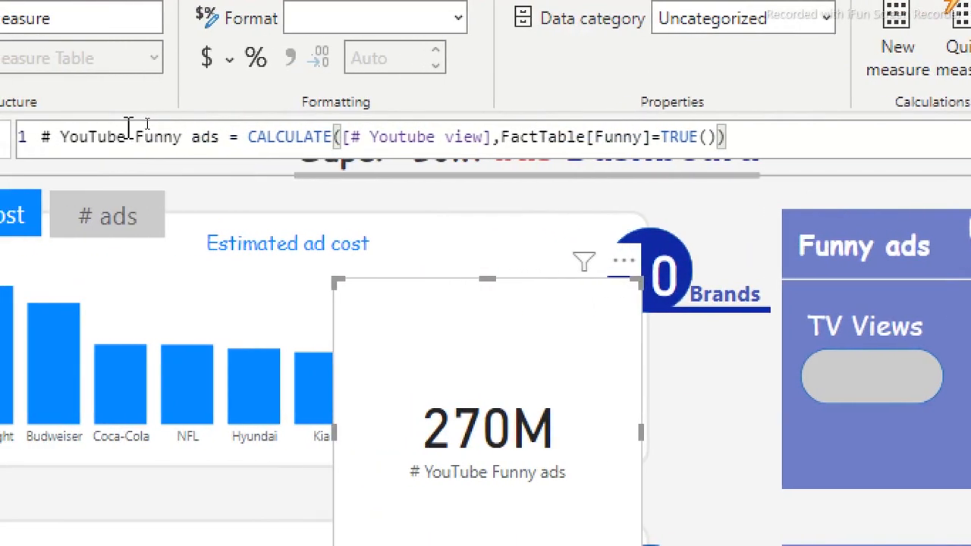
# - Rename the copied measure # YouTube Serious ads and change its filter to FactTable[Funny]=FALSE()
pyautogui.doubleClick(147, 141)
pyautogui.write('Seriou')
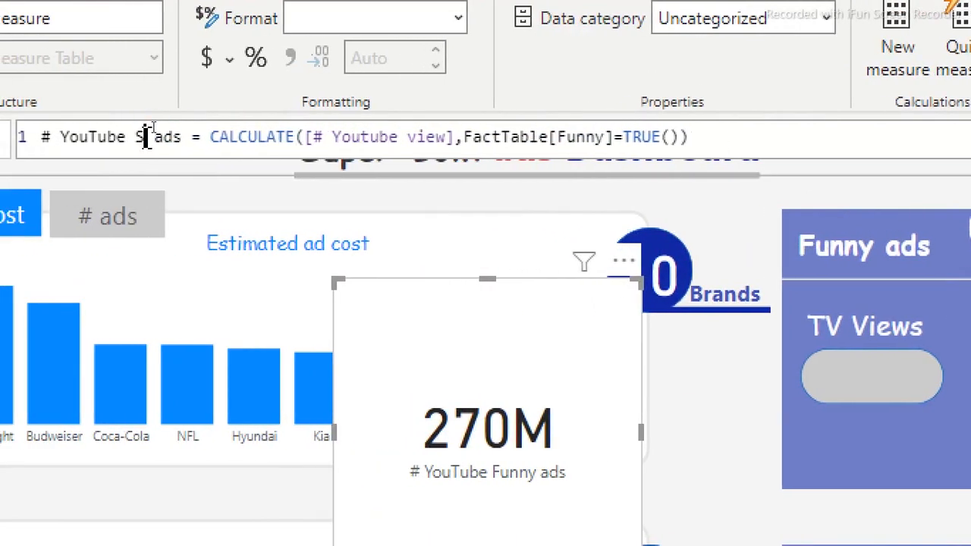
pyautogui.write('s')
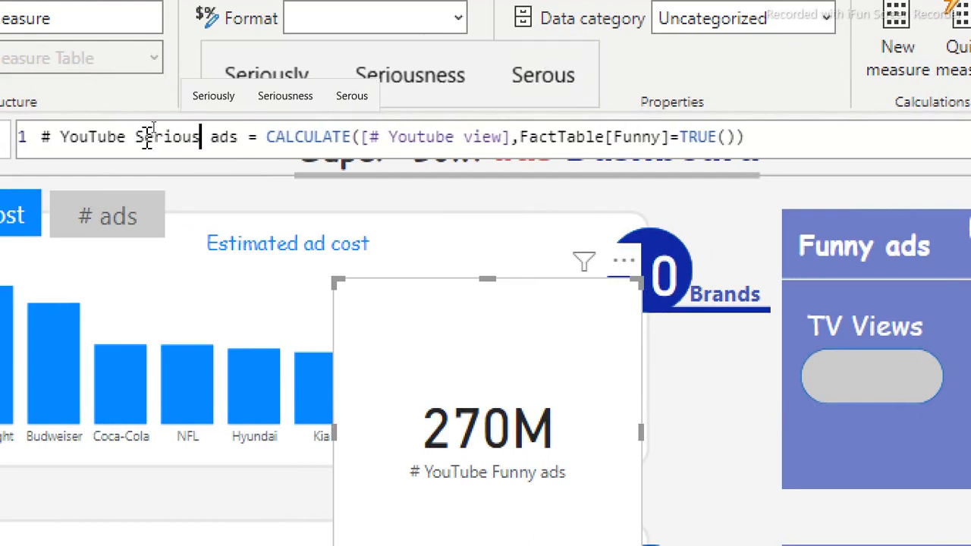
pyautogui.click(680, 138)
pyautogui.doubleClick(696, 139)
pyautogui.write('fal')
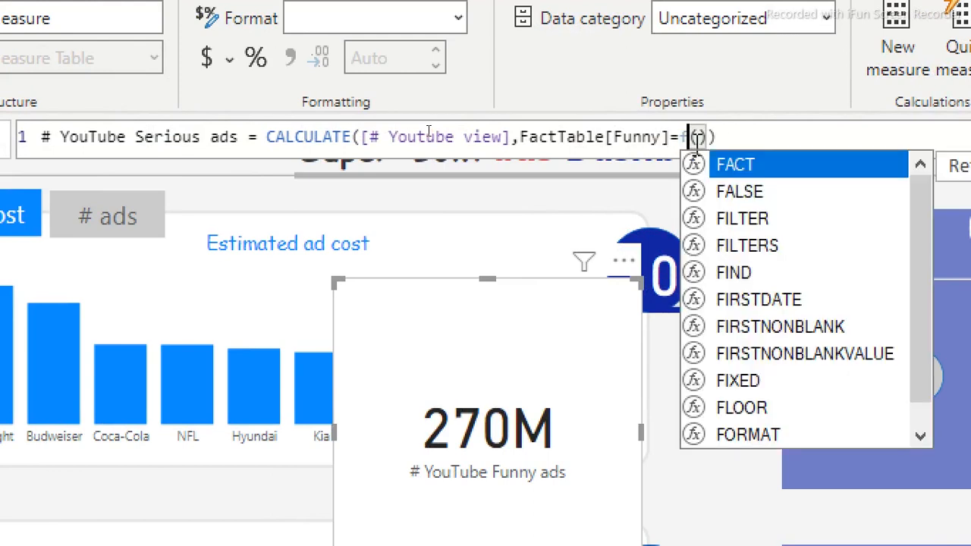
pyautogui.press('Tab')
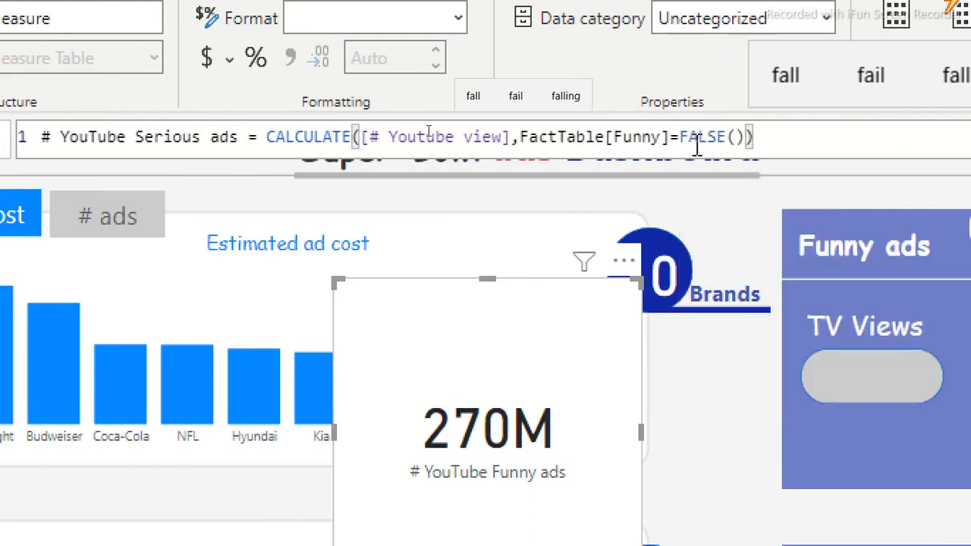
pyautogui.press('Return')
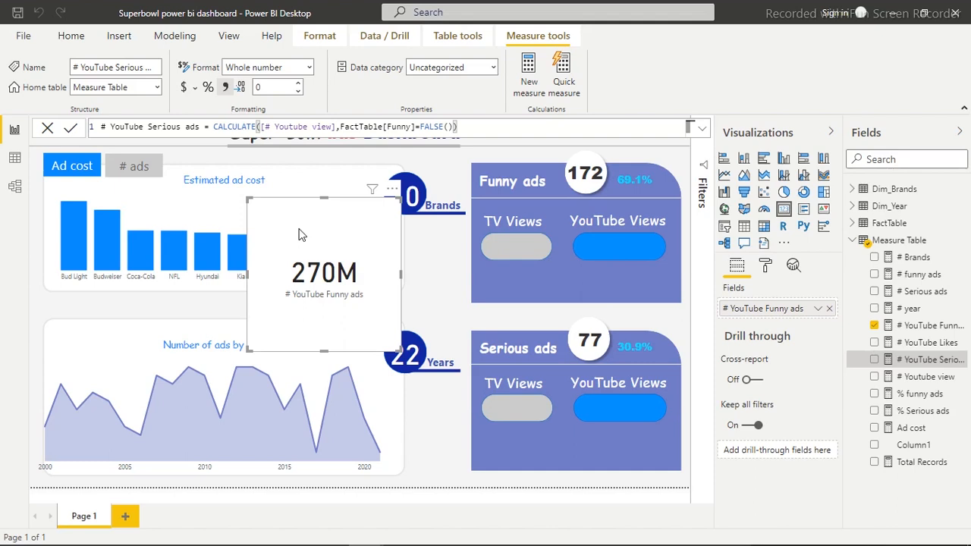
# - Turn off the # YouTube Funny ads card's category label and background, and shrink it onto the blue YouTube Views shape in the Funny ads box
pyautogui.moveTo(298, 235); pyautogui.dragTo(369, 237)
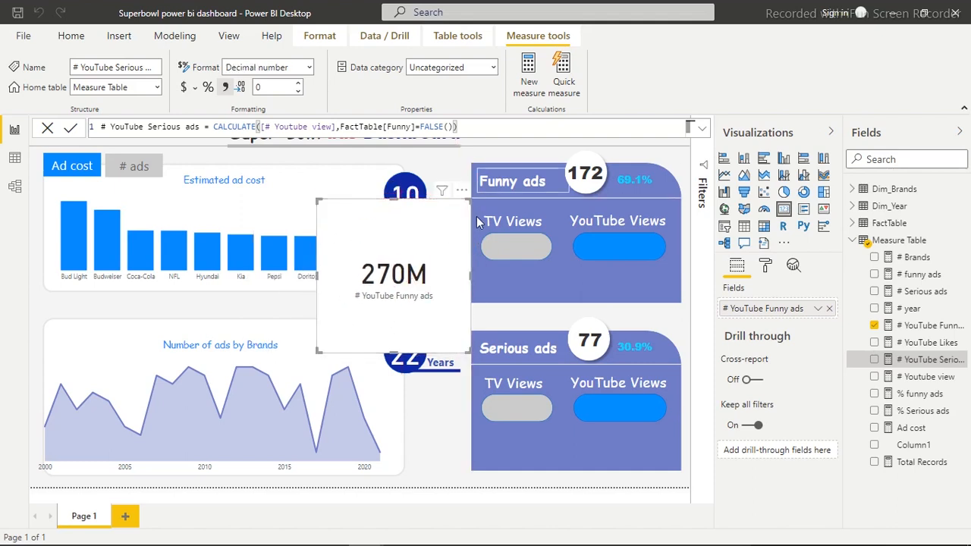
pyautogui.moveTo(466, 201); pyautogui.dragTo(452, 255)
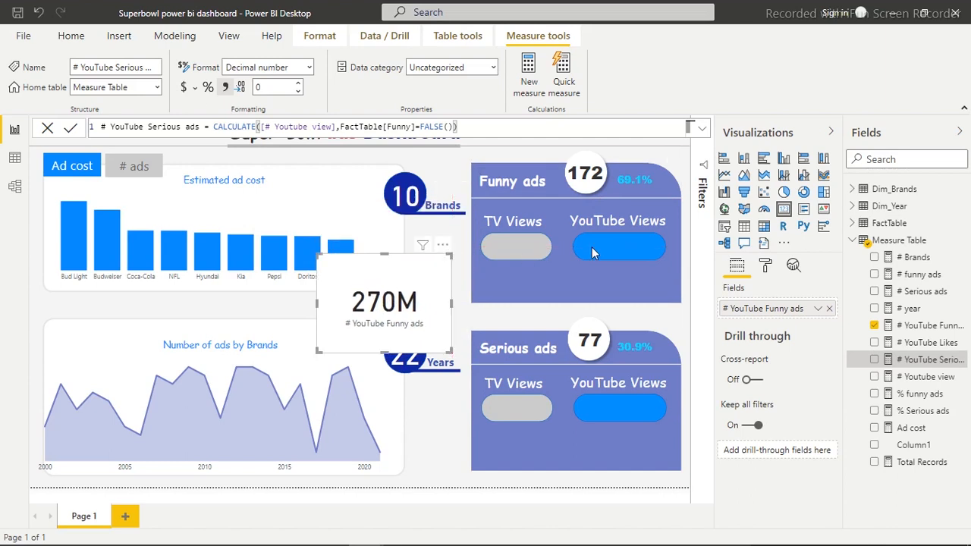
pyautogui.click(767, 264)
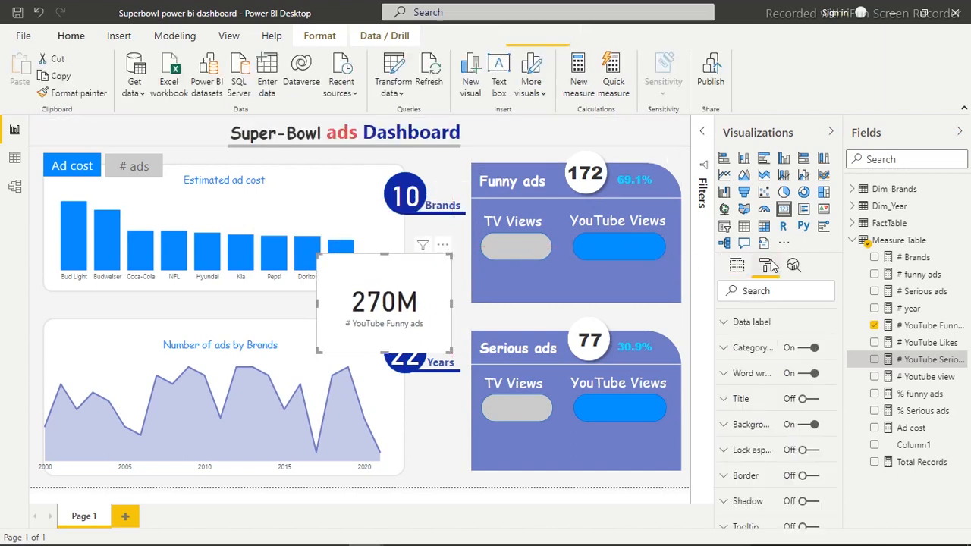
pyautogui.click(807, 373)
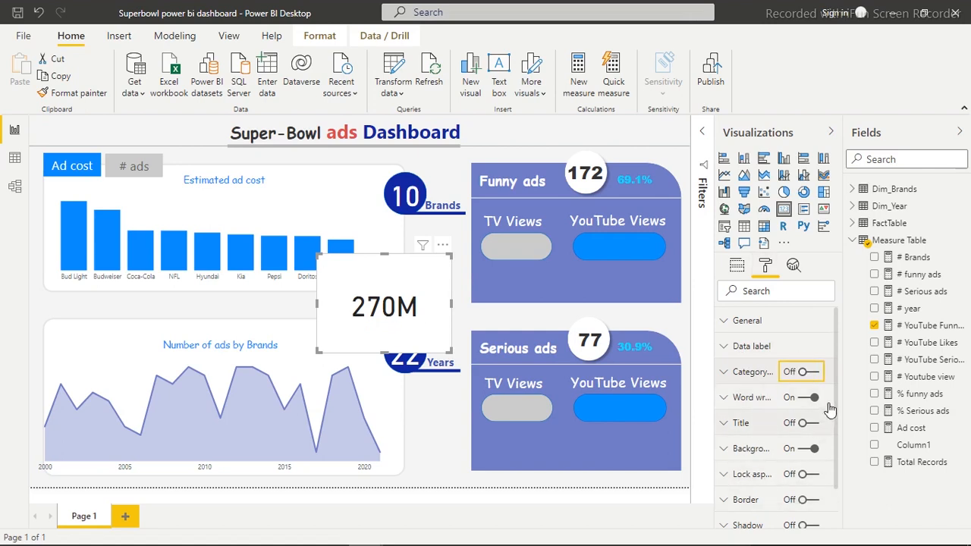
pyautogui.scroll(-2, 836, 420)
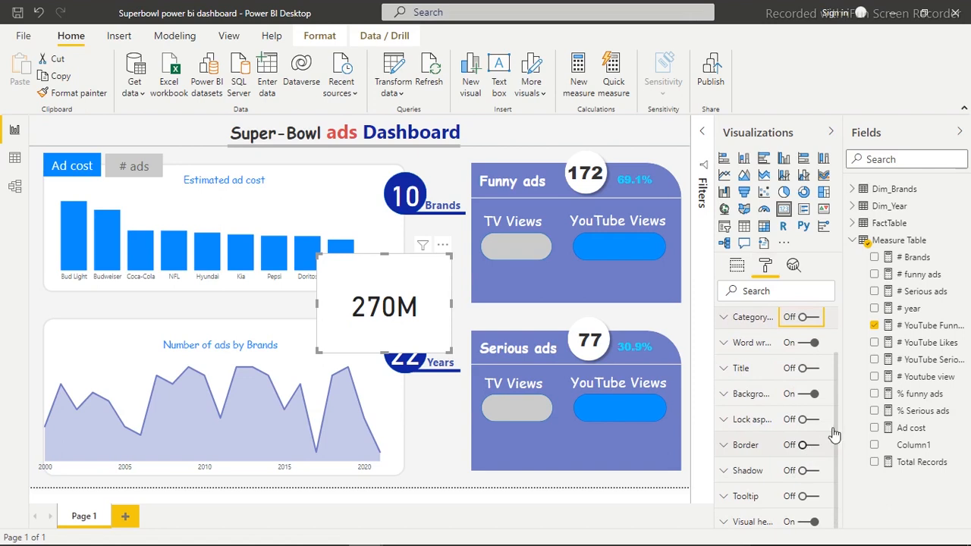
pyautogui.click(802, 395)
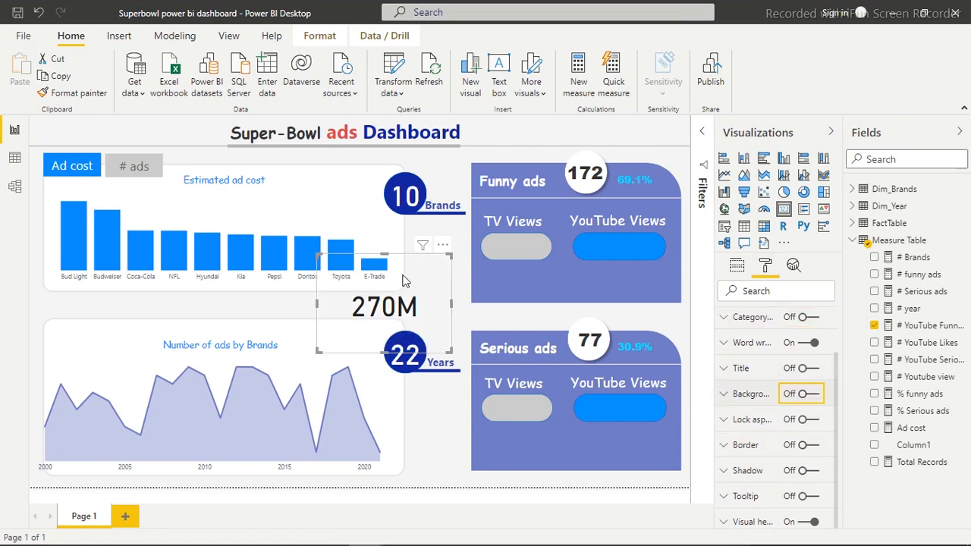
pyautogui.moveTo(319, 256); pyautogui.dragTo(594, 251)
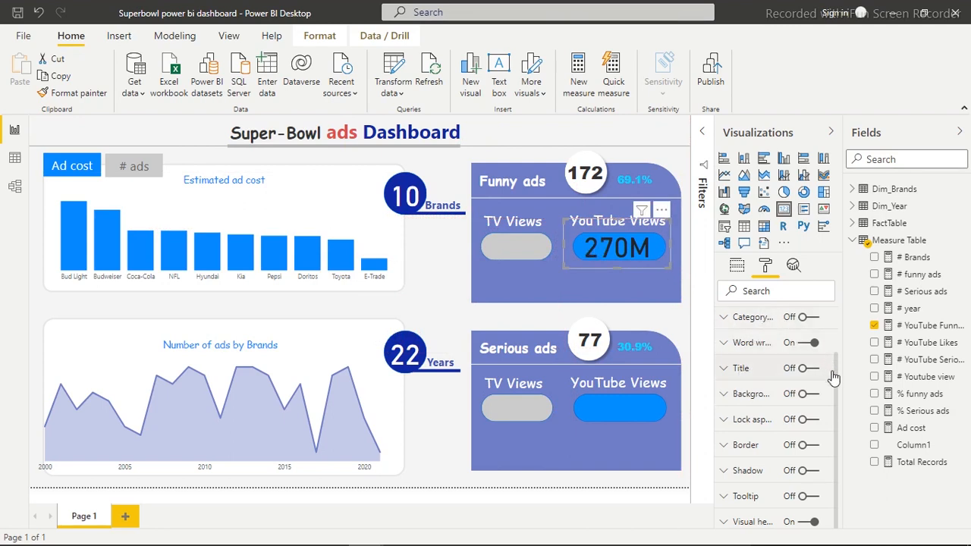
# - Set the funny ads card's data label text size to 30 pt and fit the card inside the blue YouTube Views shape
pyautogui.moveTo(837, 379); pyautogui.dragTo(835, 299)
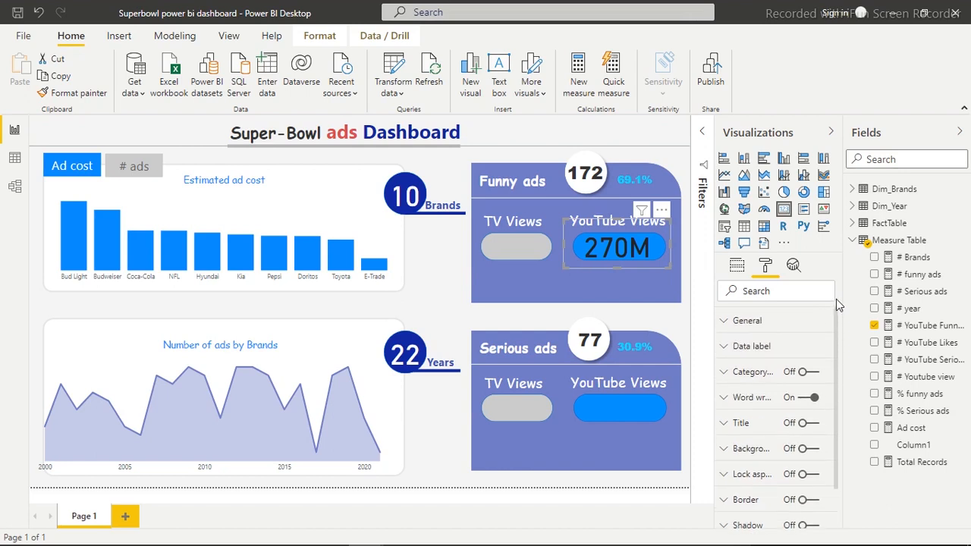
pyautogui.click(773, 347)
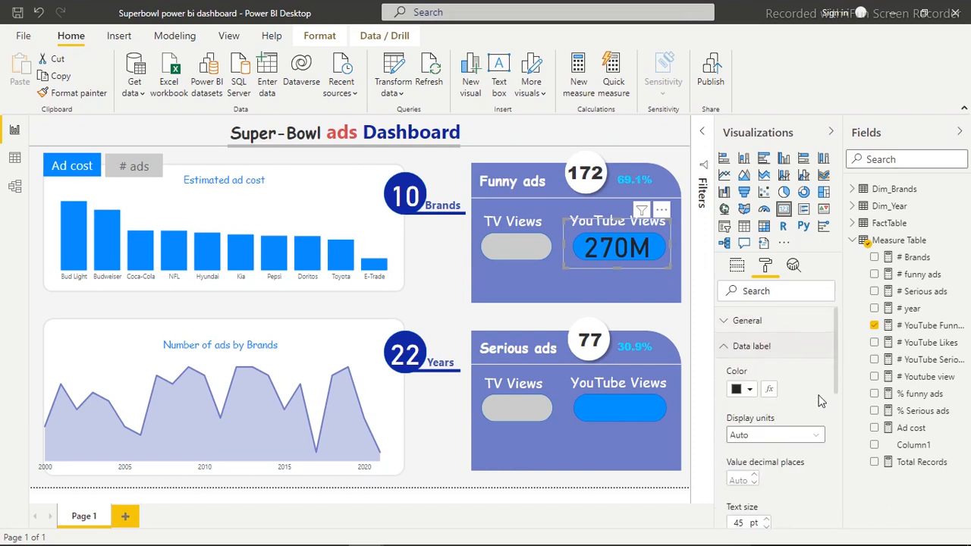
pyautogui.moveTo(837, 351); pyautogui.dragTo(837, 408)
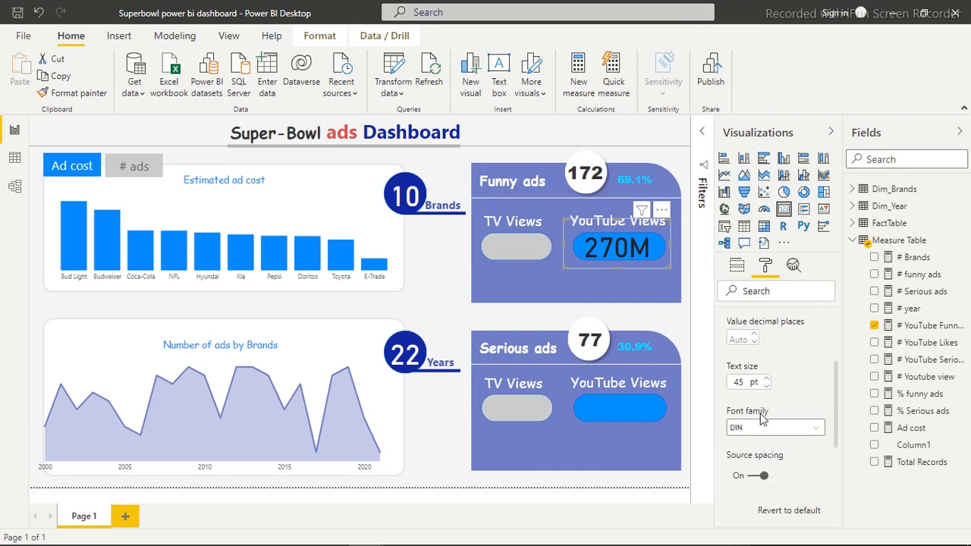
pyautogui.click(725, 385)
pyautogui.write('30')
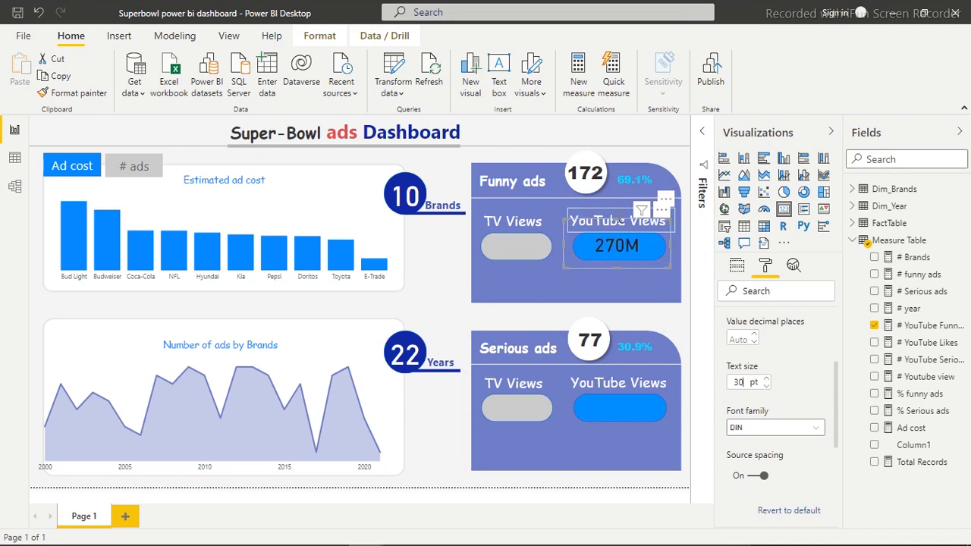
pyautogui.moveTo(618, 219); pyautogui.dragTo(619, 250)
# - Duplicate the card onto the Serious ads YouTube Views shape and replace its measure with # YouTube Serious ads
pyautogui.hotkey('ctrl', 'c')
pyautogui.hotkey('ctrl', 'v')
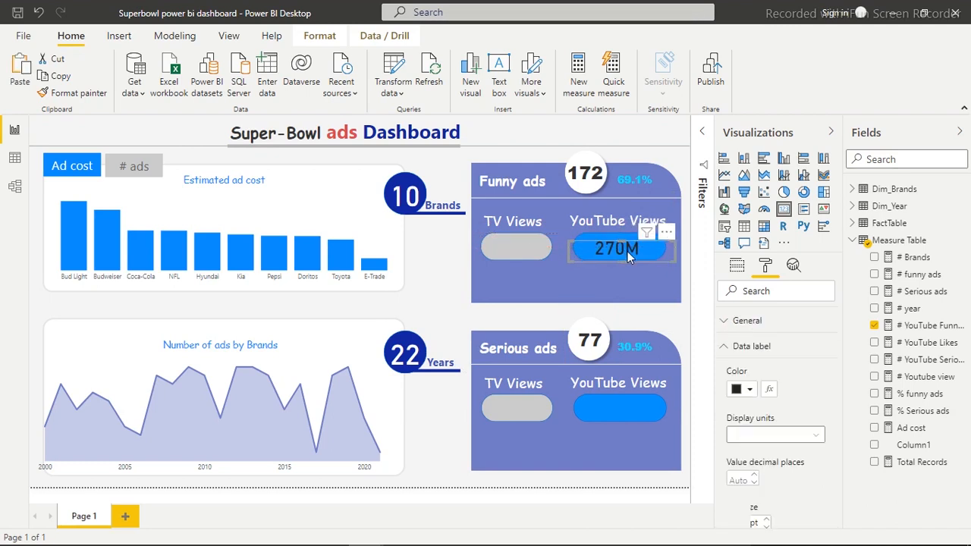
pyautogui.moveTo(627, 251); pyautogui.dragTo(626, 408)
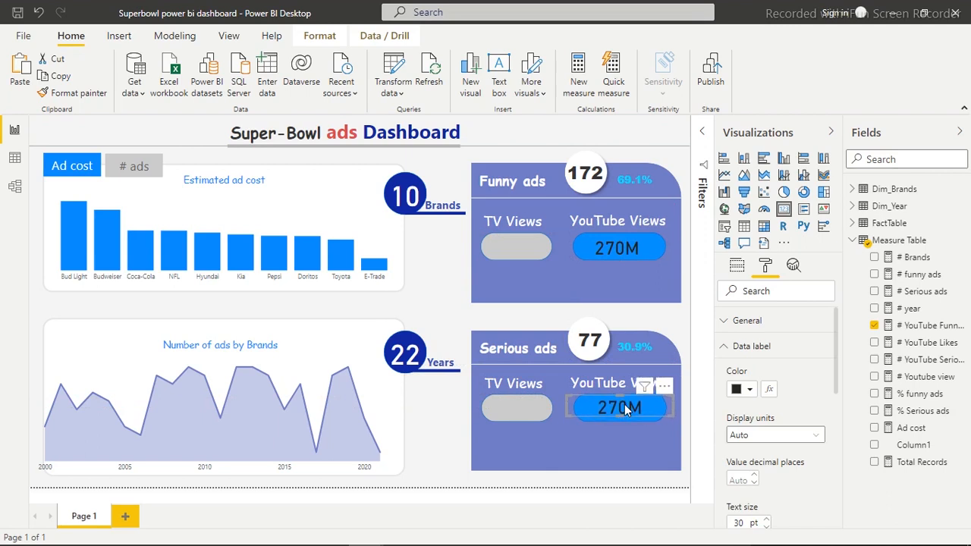
pyautogui.click(875, 326)
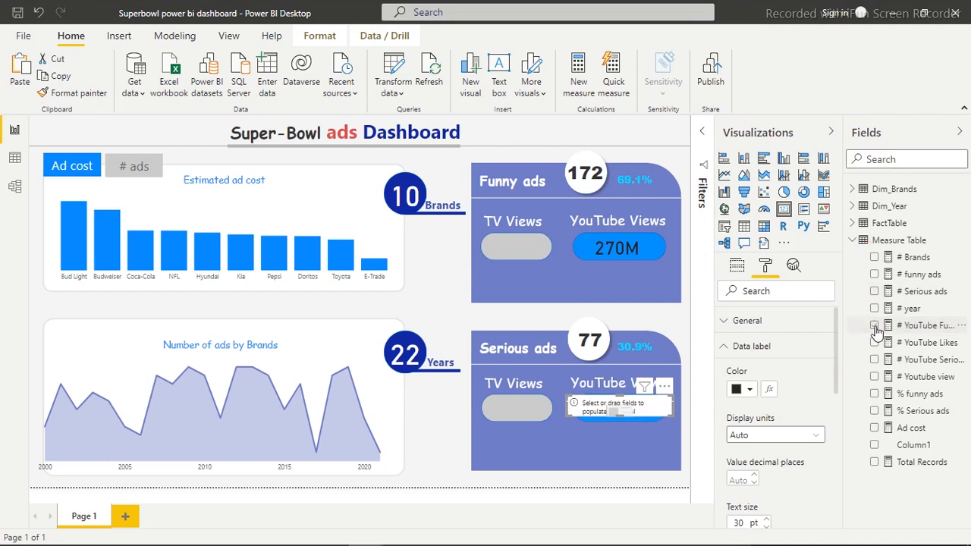
pyautogui.click(875, 361)
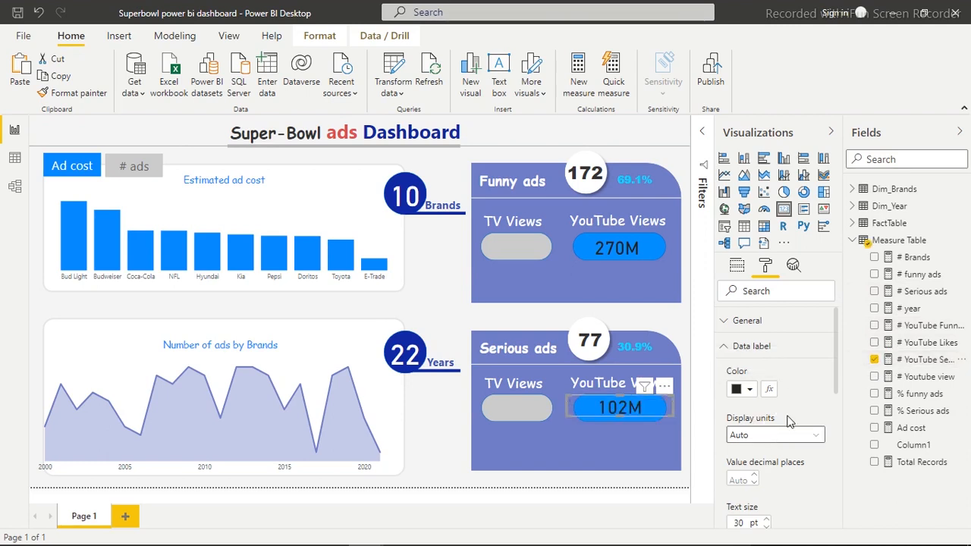
pyautogui.click(737, 265)
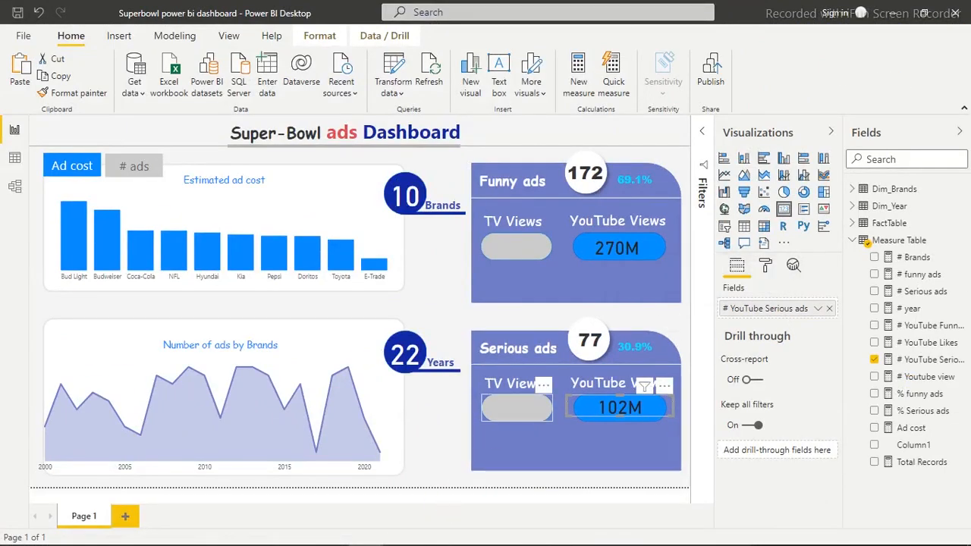
# - Examine the Funny ads and Serious ads boxes in the SuperBowl Dashboard report and return to the Superbowl power bi dashboard report
pyautogui.moveTo(305, 540)
pyautogui.moveTo(364, 537)
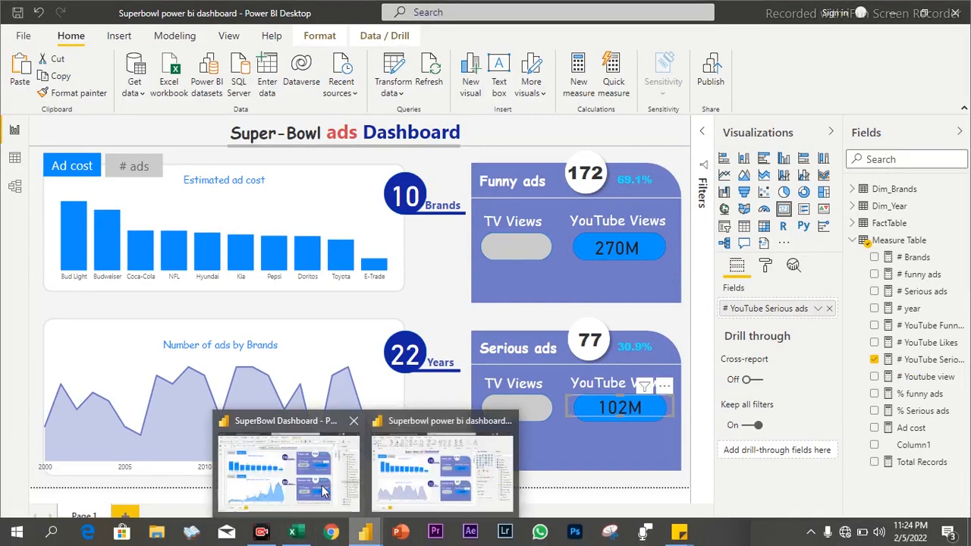
pyautogui.click(284, 464)
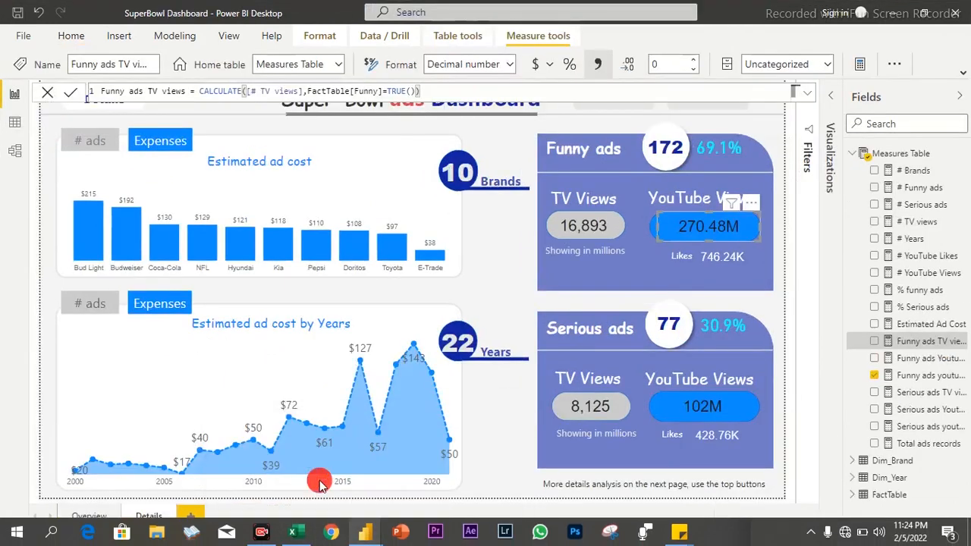
pyautogui.click(514, 423)
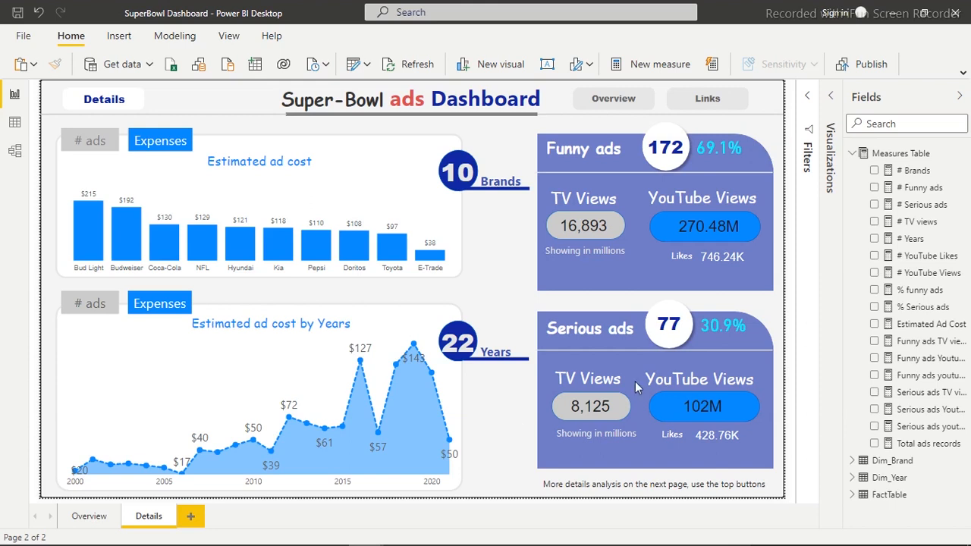
pyautogui.moveTo(368, 540)
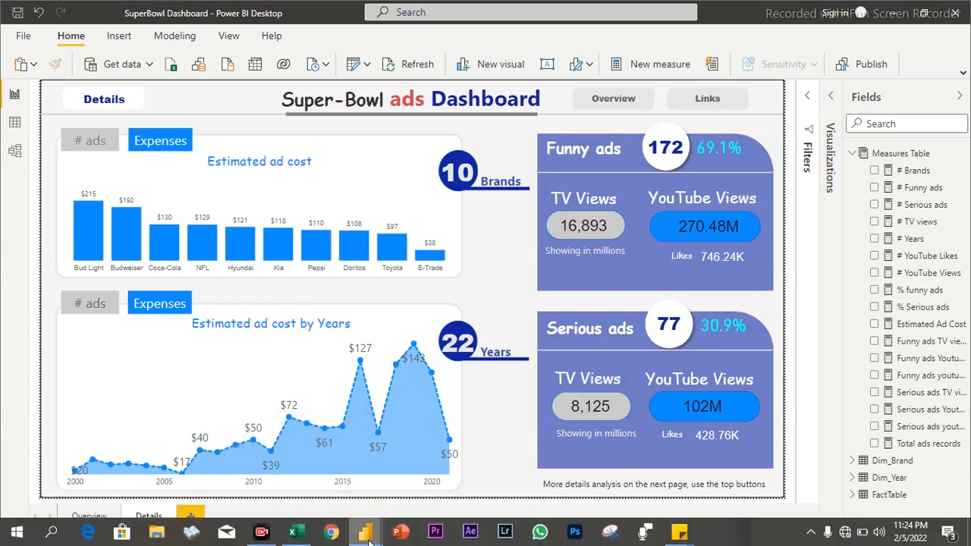
pyautogui.click(477, 478)
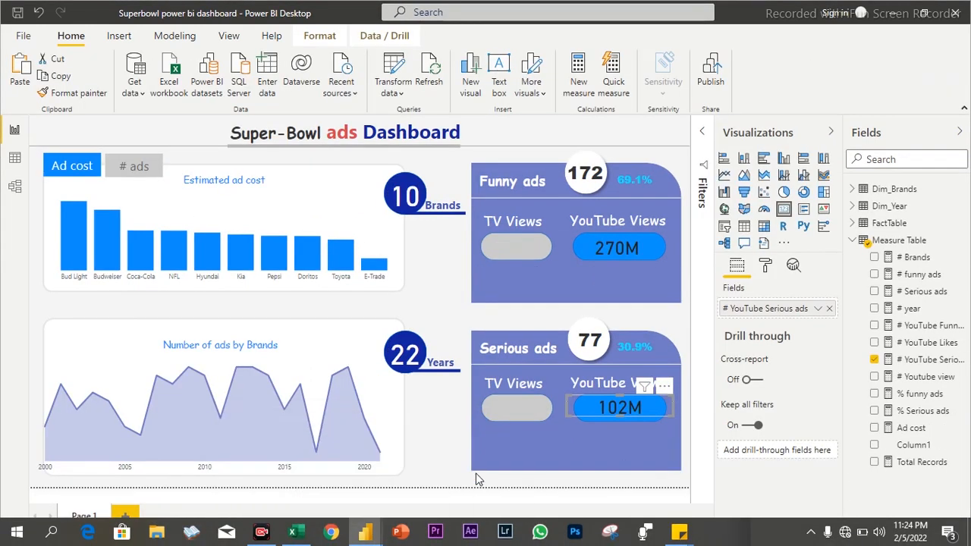
pyautogui.click(425, 458)
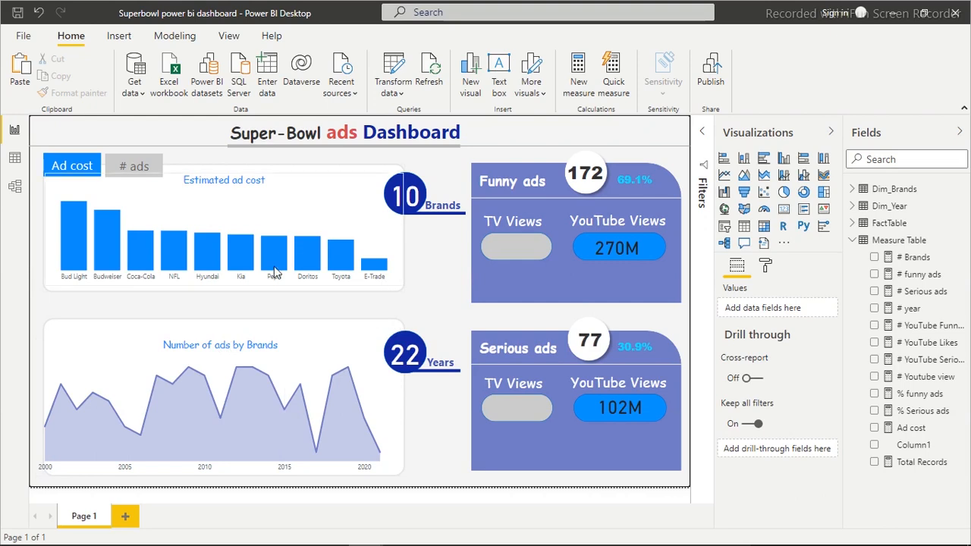
# - Switch to the SuperBowl Dashboard report and follow its Overview link to examine the Overview page
pyautogui.moveTo(293, 541)
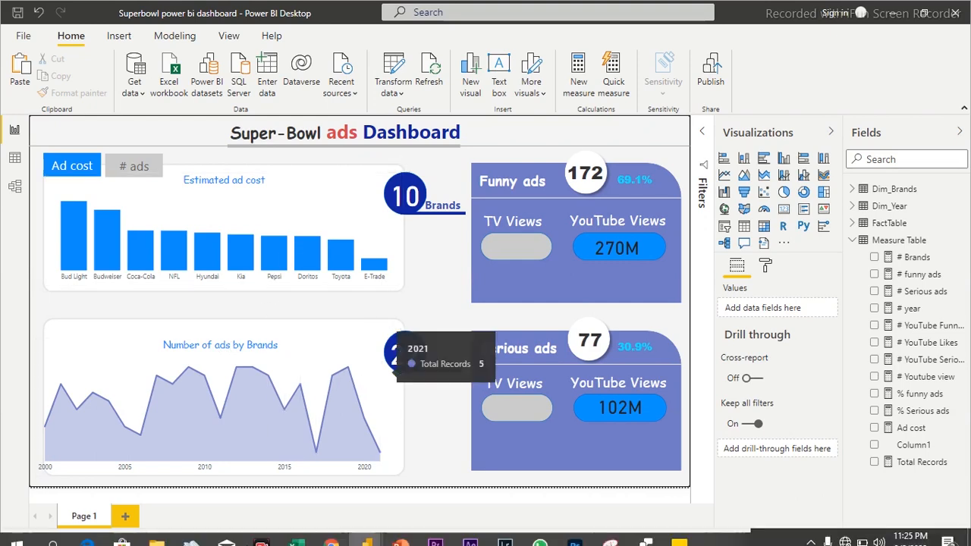
pyautogui.moveTo(364, 530)
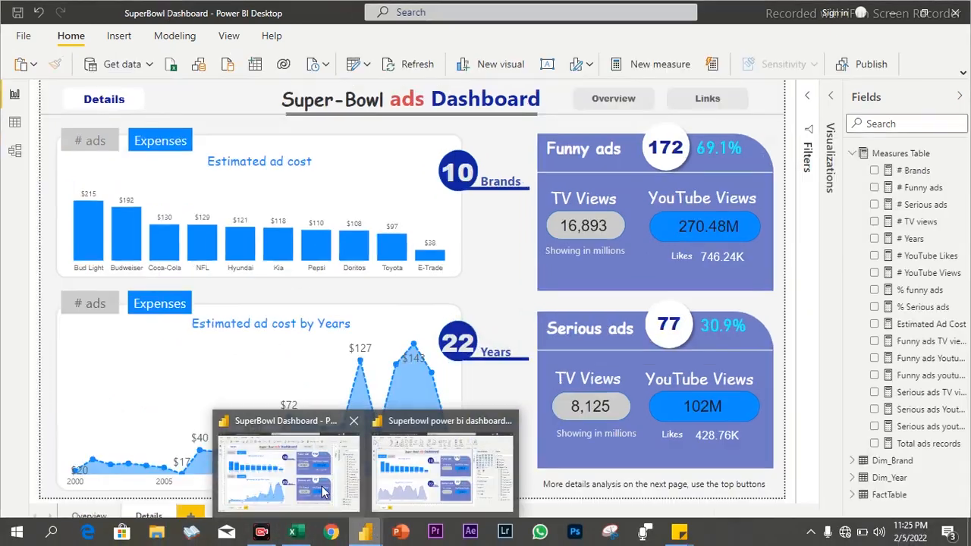
pyautogui.click(323, 491)
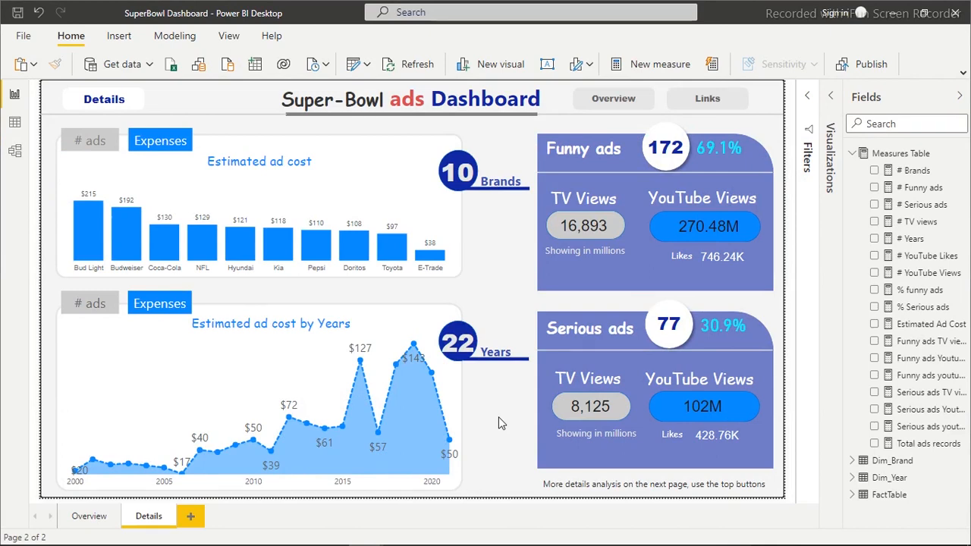
pyautogui.click(620, 105)
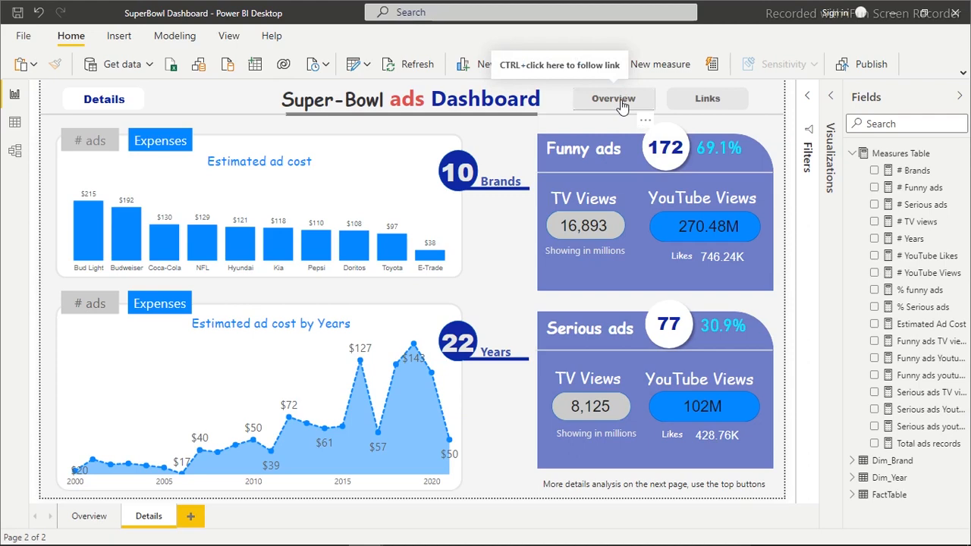
pyautogui.keyDown('ctrl'); pyautogui.click(620, 104); pyautogui.keyUp('ctrl')
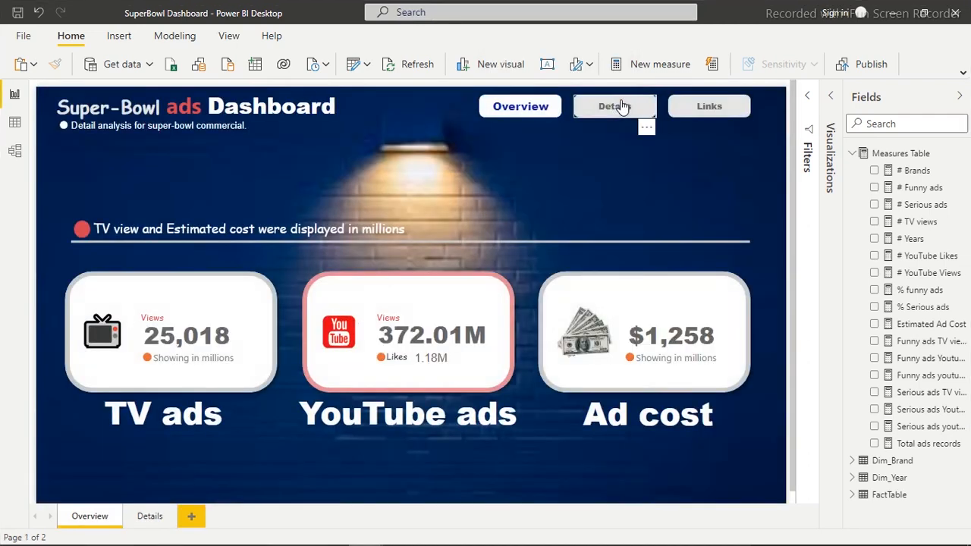